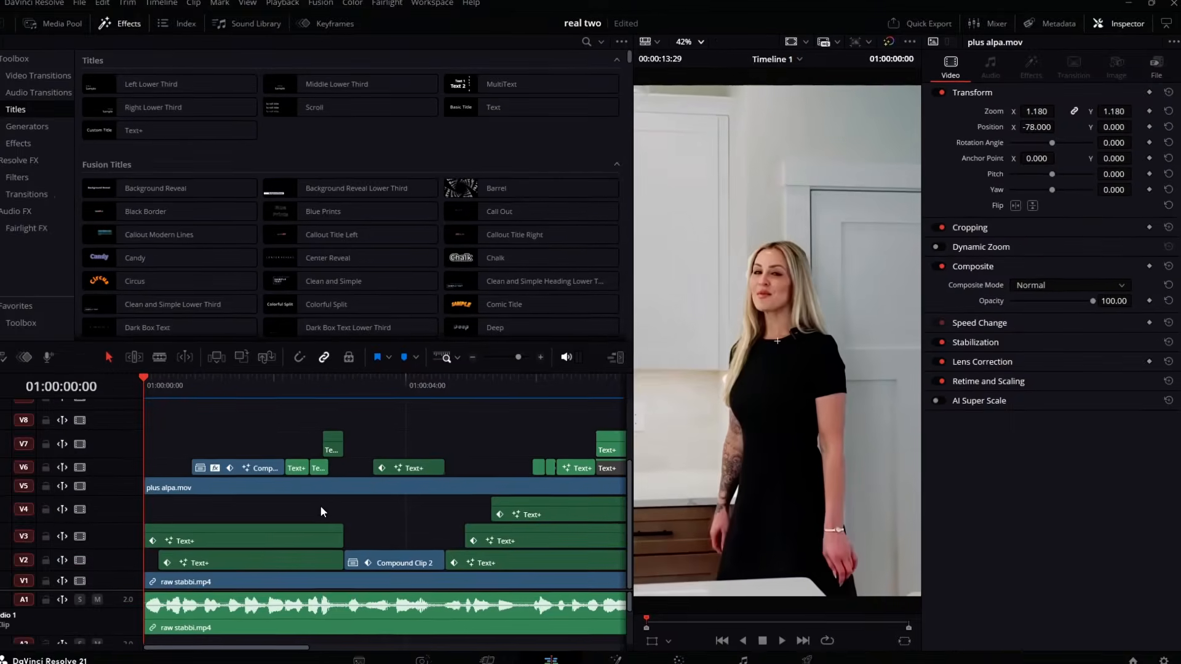
# - Play back Timeline 1 from its start
pyautogui.press('space')
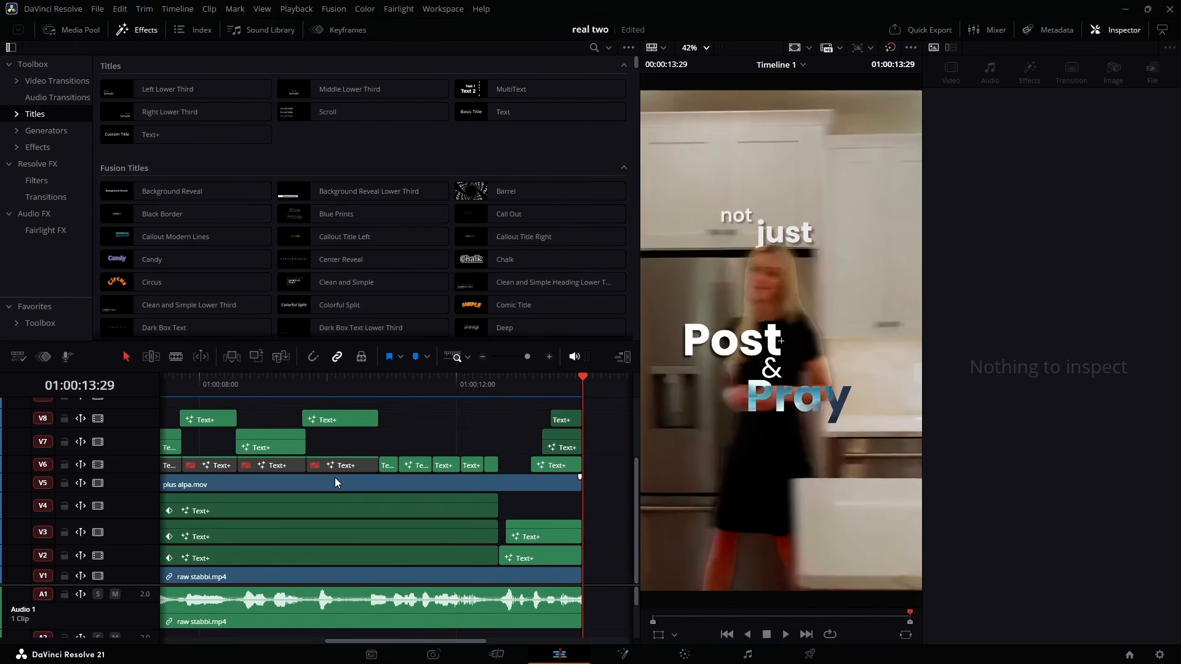
# - Create a new timeline with vertical 1080 x 1920 HD resolution and a frame rate of 30 frames per second
pyautogui.hotkey('ctrl', 'n')
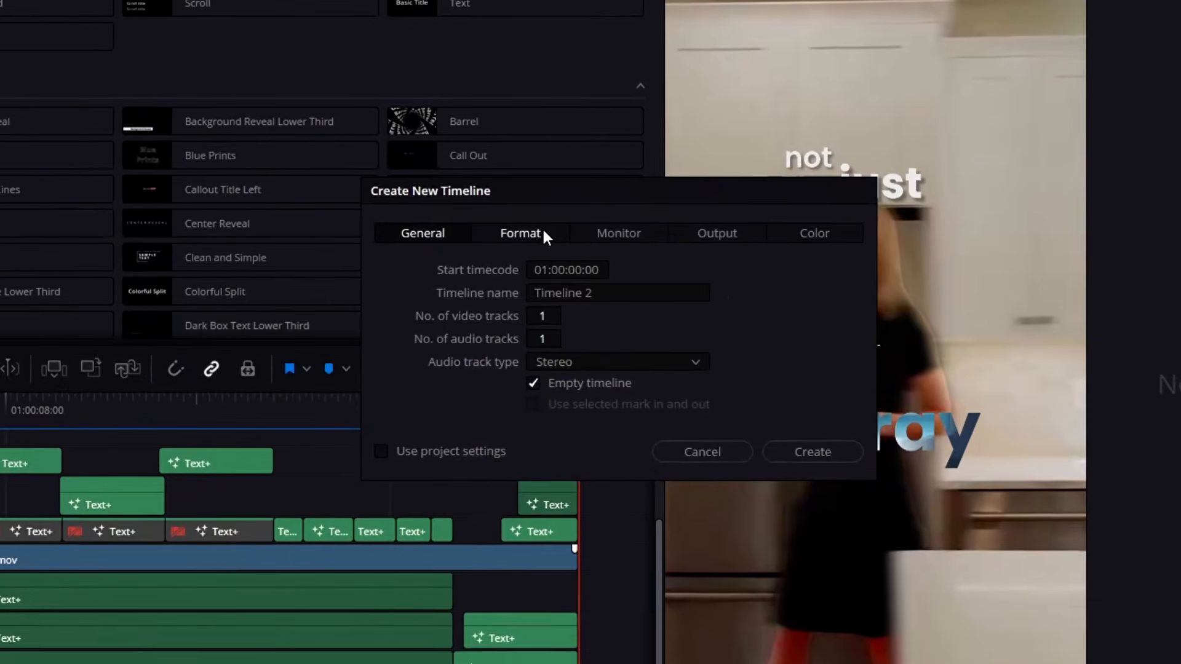
pyautogui.click(543, 233)
pyautogui.click(532, 314)
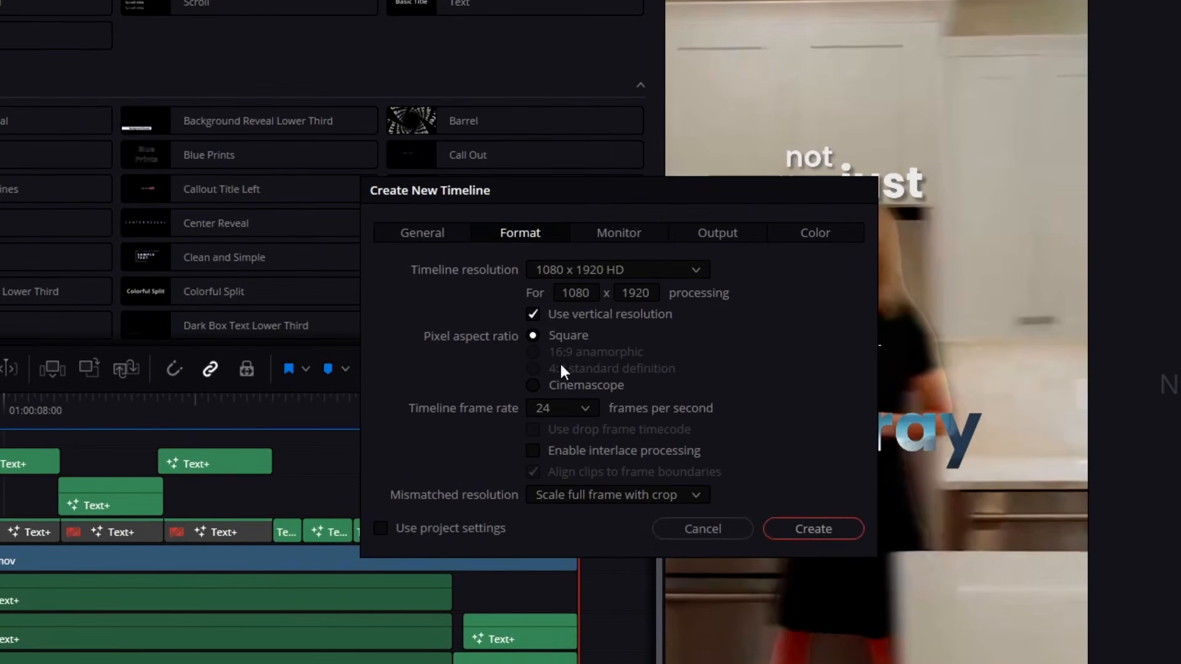
pyautogui.click(594, 404)
pyautogui.click(562, 544)
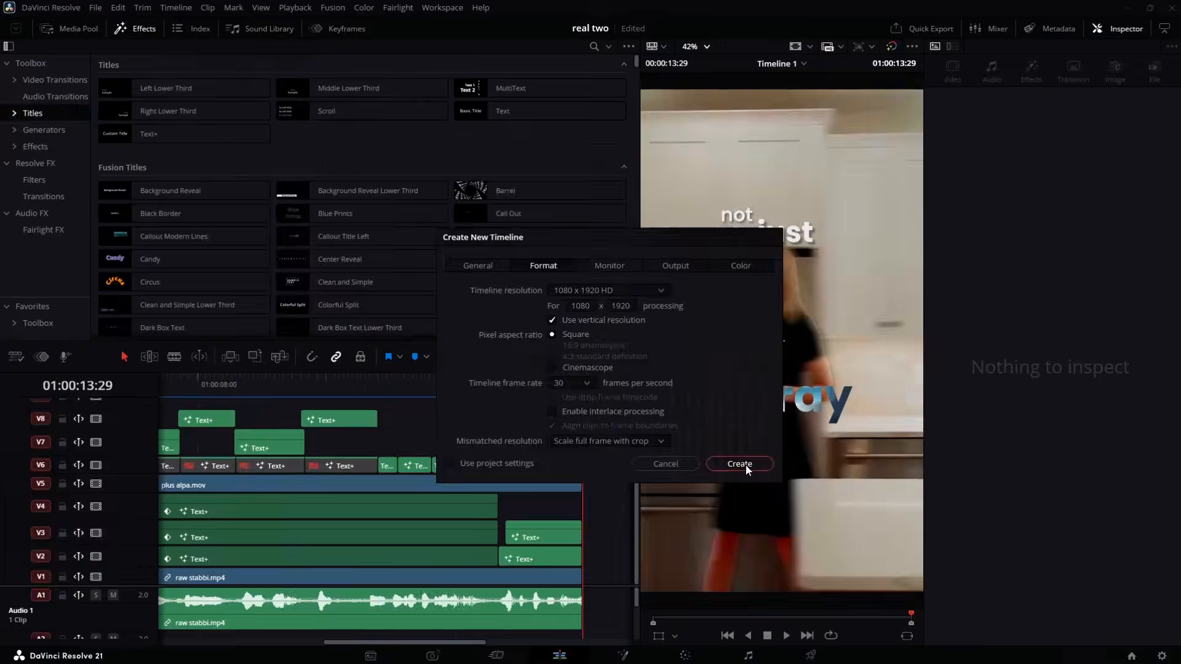
pyautogui.click(813, 529)
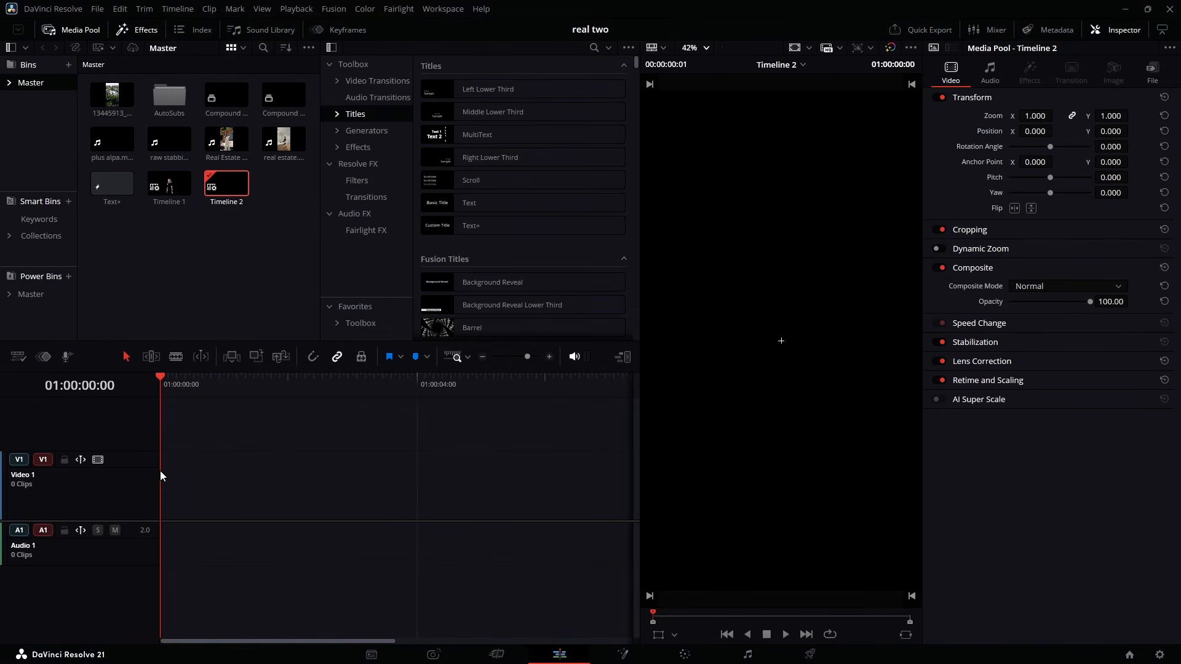
# - Place tutorial real estate.mp4 at the start of the timeline and remove everything after 01:00:13:26
pyautogui.click(248, 539)
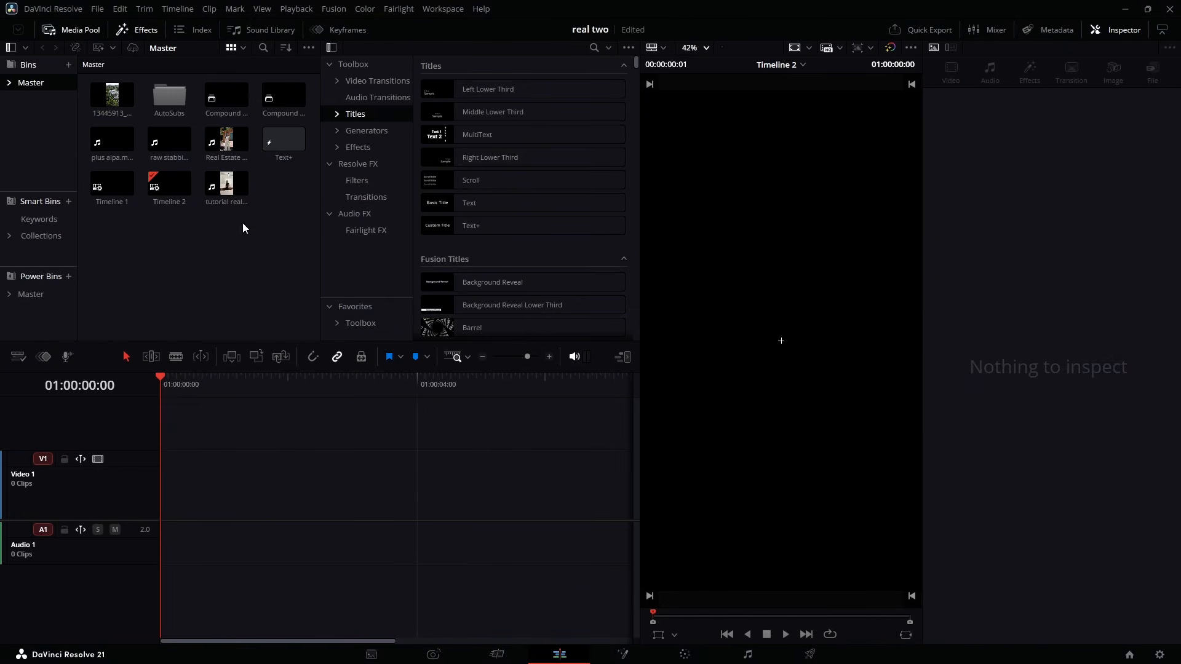
pyautogui.moveTo(228, 187); pyautogui.dragTo(237, 508)
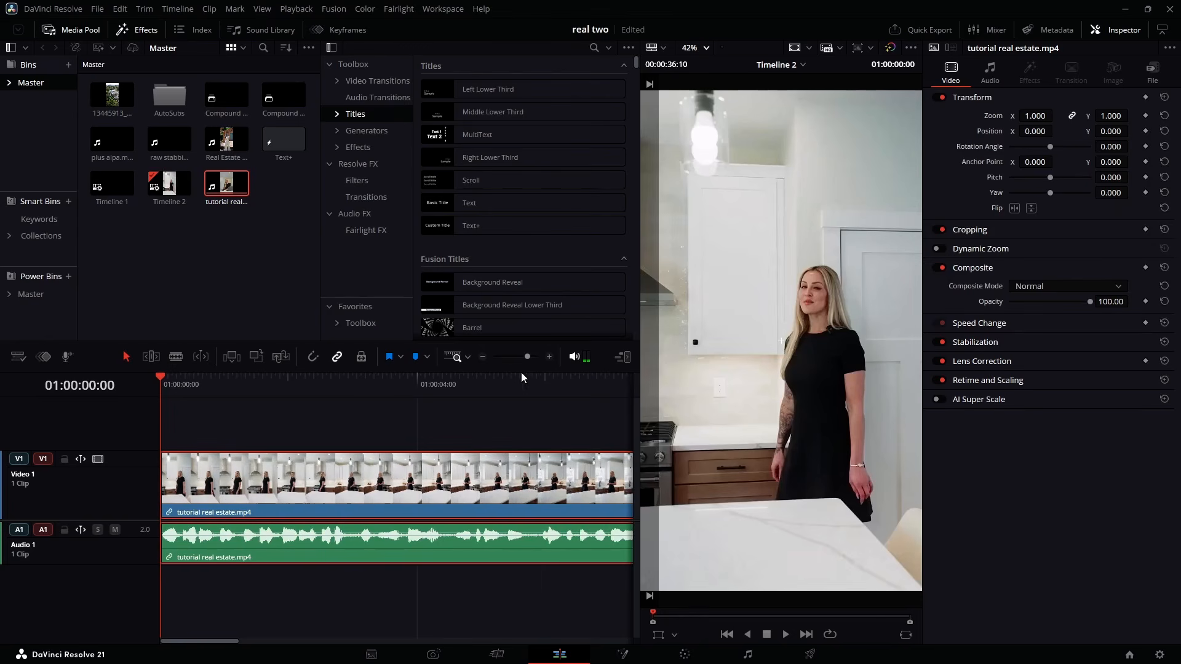
pyautogui.moveTo(525, 357); pyautogui.dragTo(521, 360)
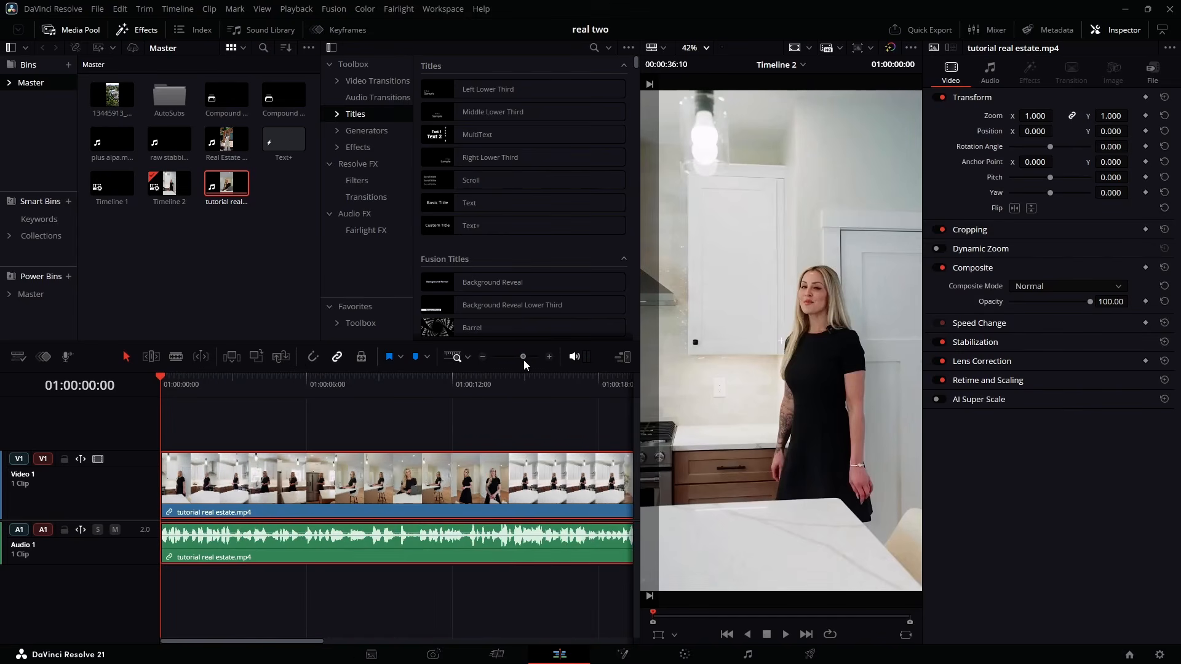
pyautogui.click(498, 501)
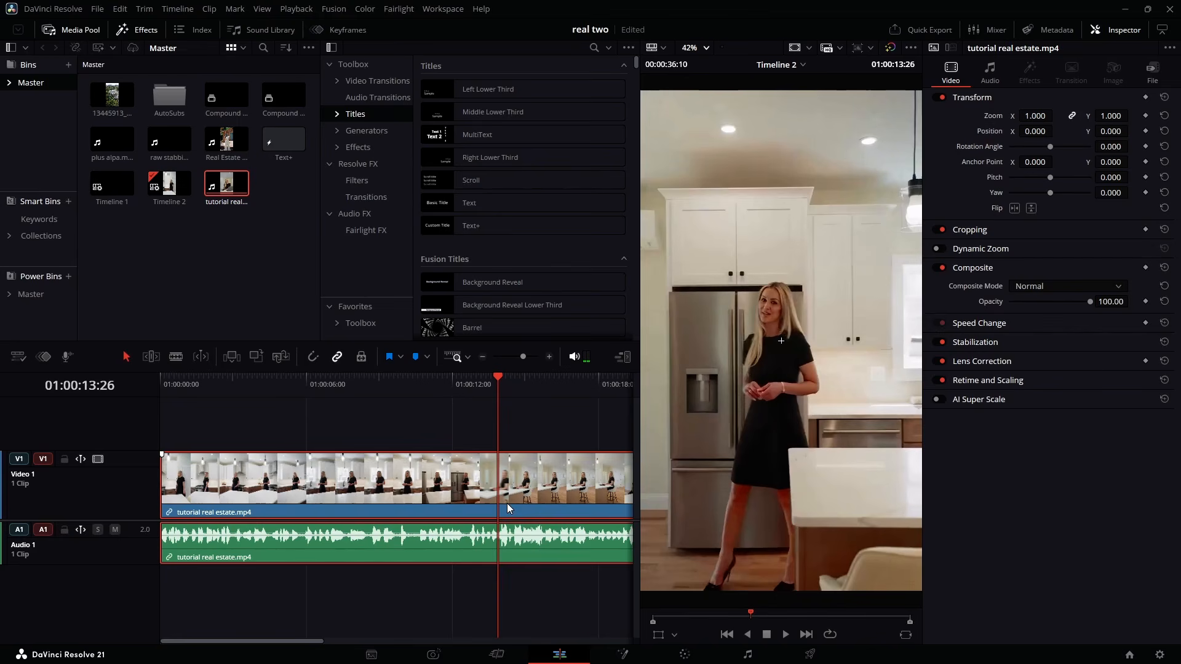
pyautogui.hotkey('ctrl', 'b')
pyautogui.click(507, 503)
pyautogui.press('Delete')
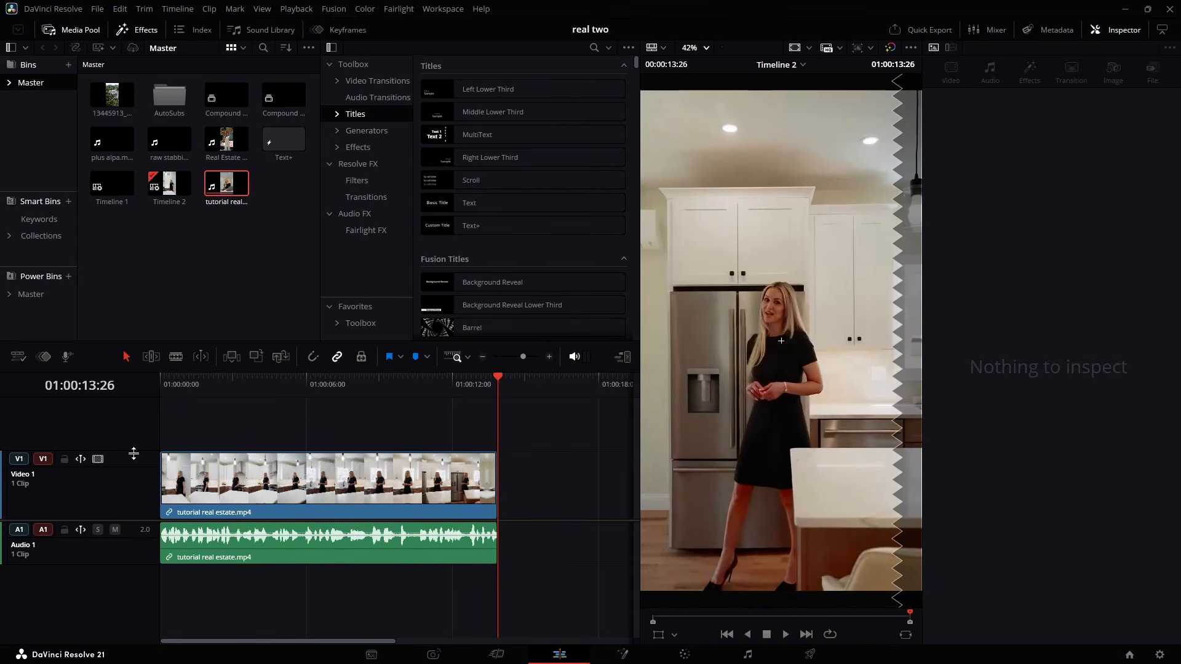
# - Add a Text+ title above the clip, reduce the video track heights and move the title to the start of Video 7
pyautogui.moveTo(136, 451); pyautogui.dragTo(134, 500)
pyautogui.moveTo(471, 226); pyautogui.dragTo(261, 446)
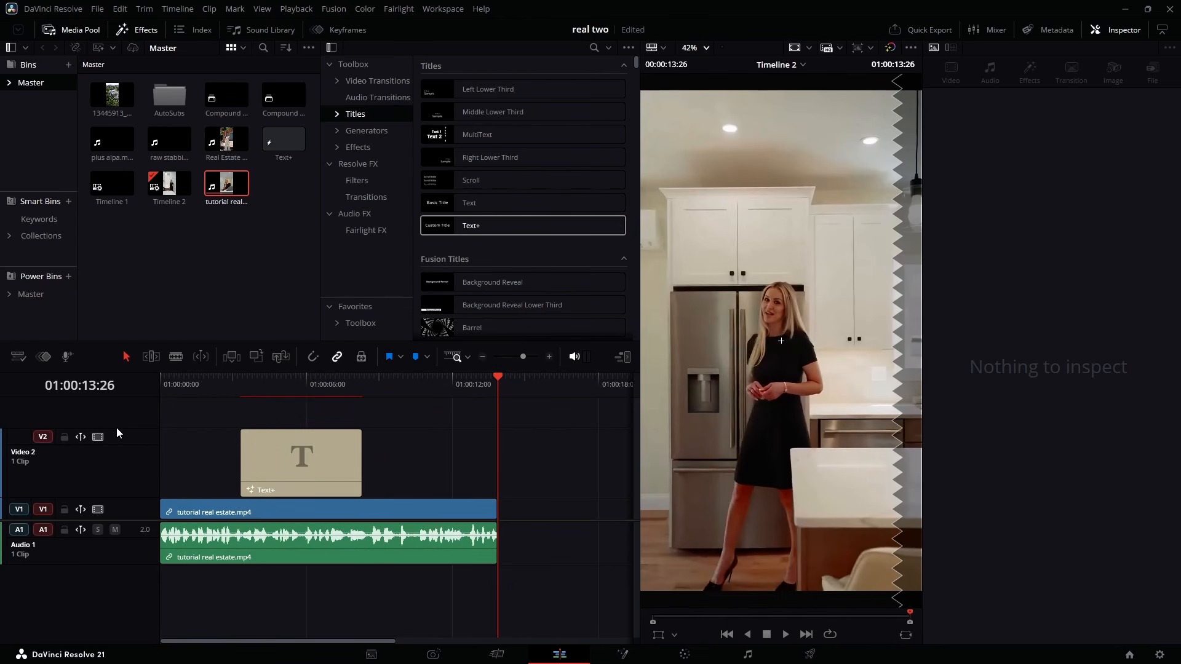
pyautogui.moveTo(117, 429); pyautogui.dragTo(116, 585)
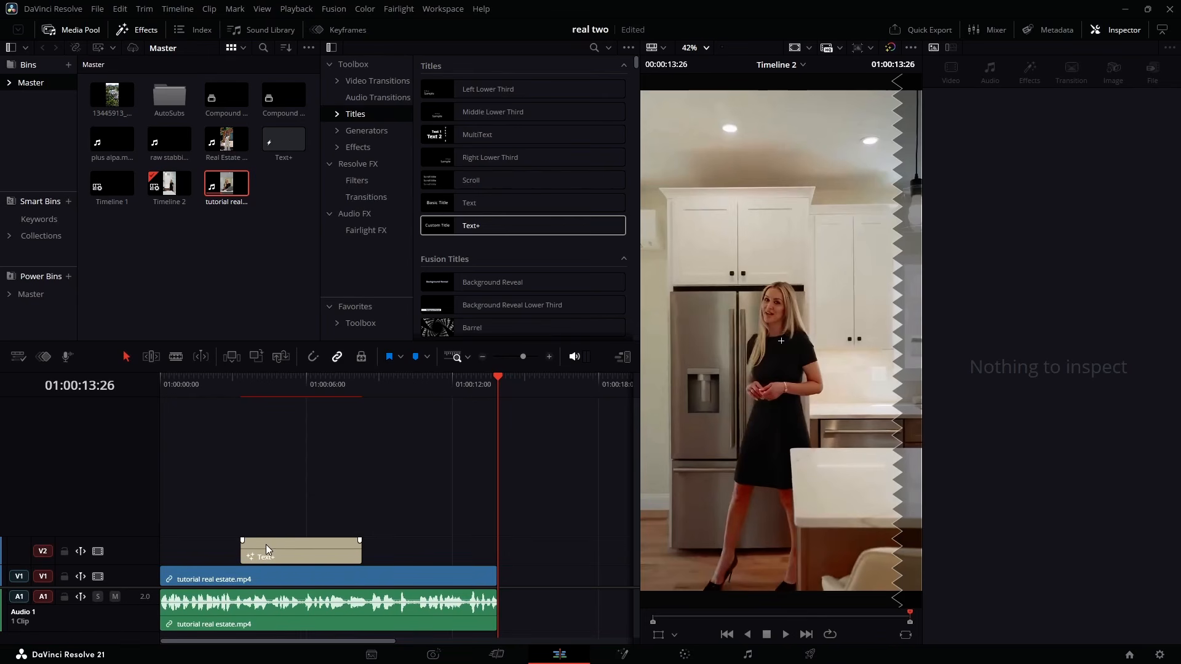
pyautogui.moveTo(266, 545); pyautogui.dragTo(112, 454)
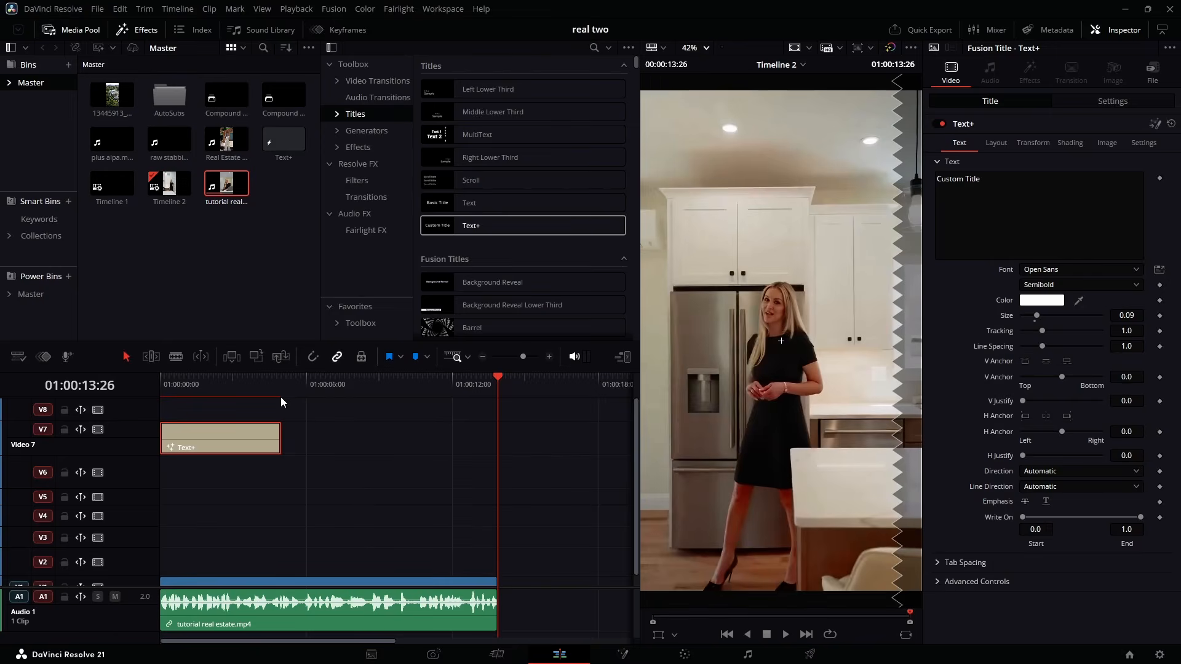
# - With the playhead at the start, set the title's font to Poppins Bold and its size to about 0.115
pyautogui.moveTo(281, 397); pyautogui.dragTo(153, 417)
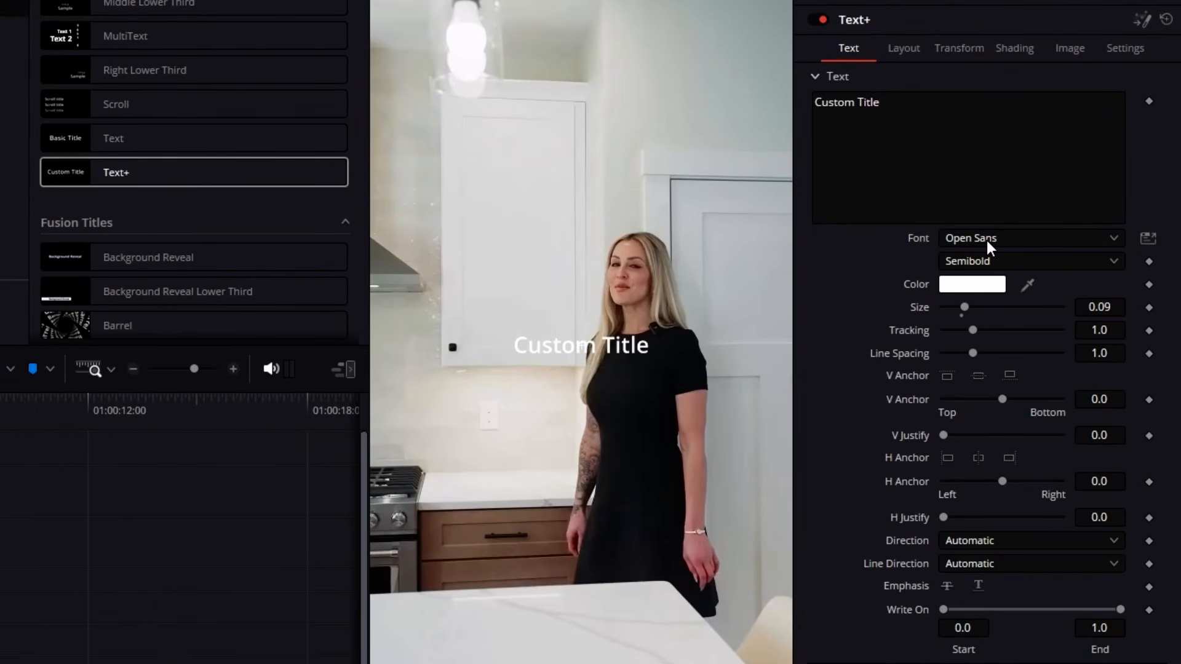
pyautogui.click(987, 238)
pyautogui.scroll(-3, 981, 302)
pyautogui.scroll(7, 978, 320)
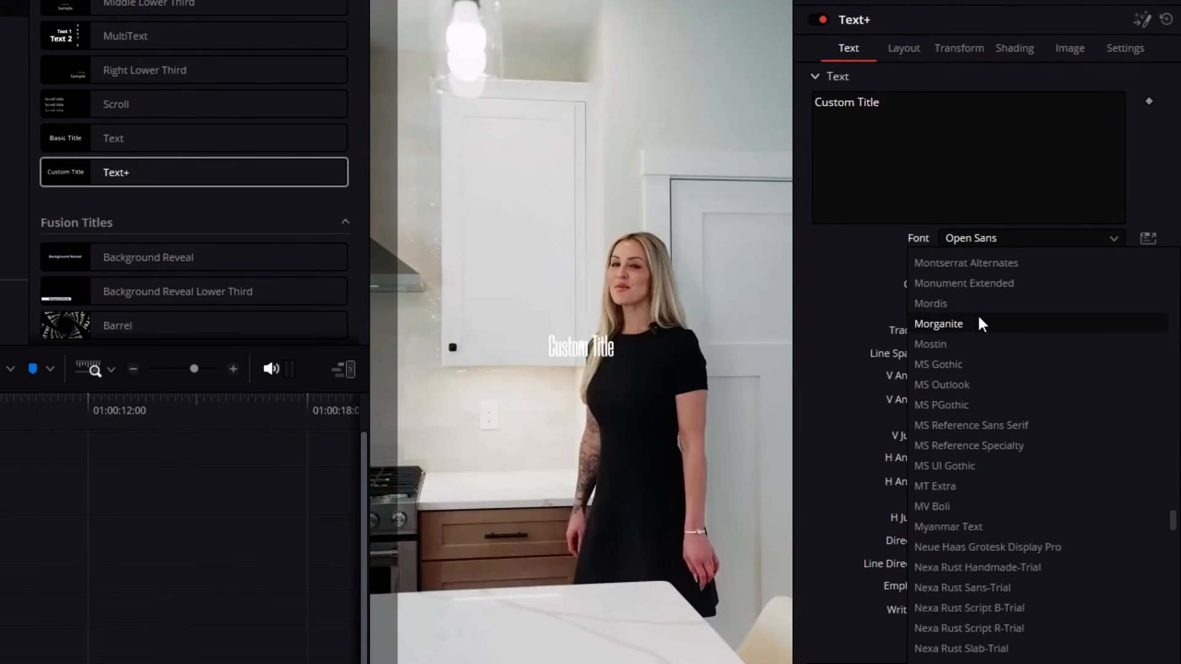
pyautogui.scroll(10, 976, 313)
pyautogui.scroll(-20, 969, 382)
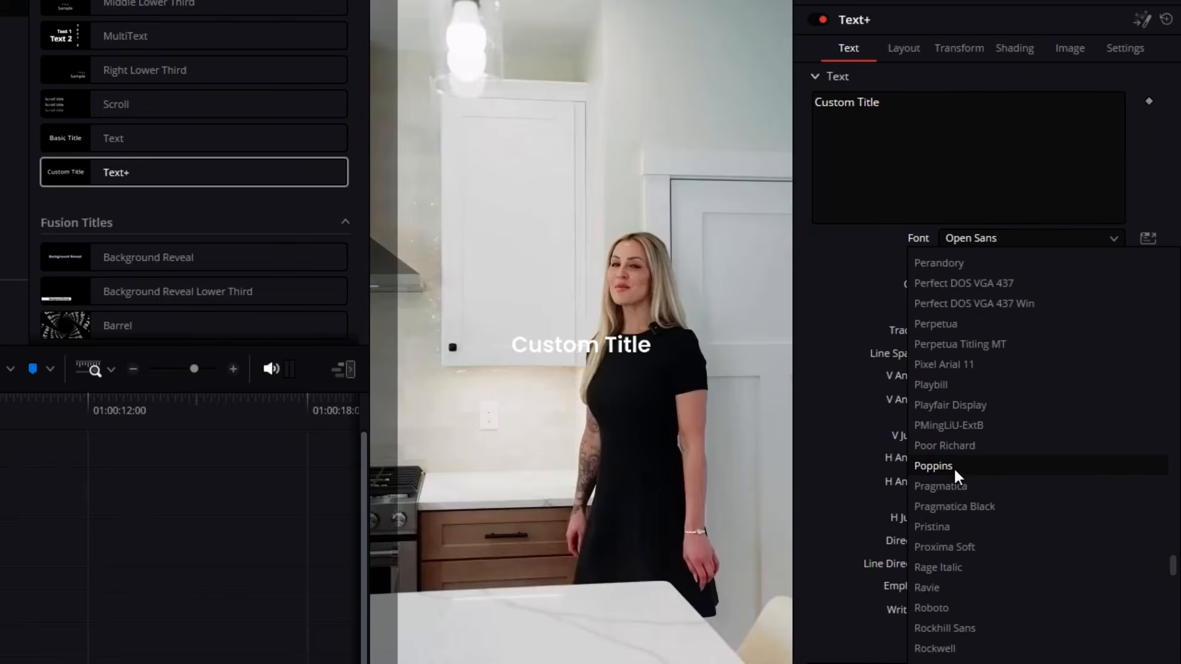
pyautogui.click(956, 469)
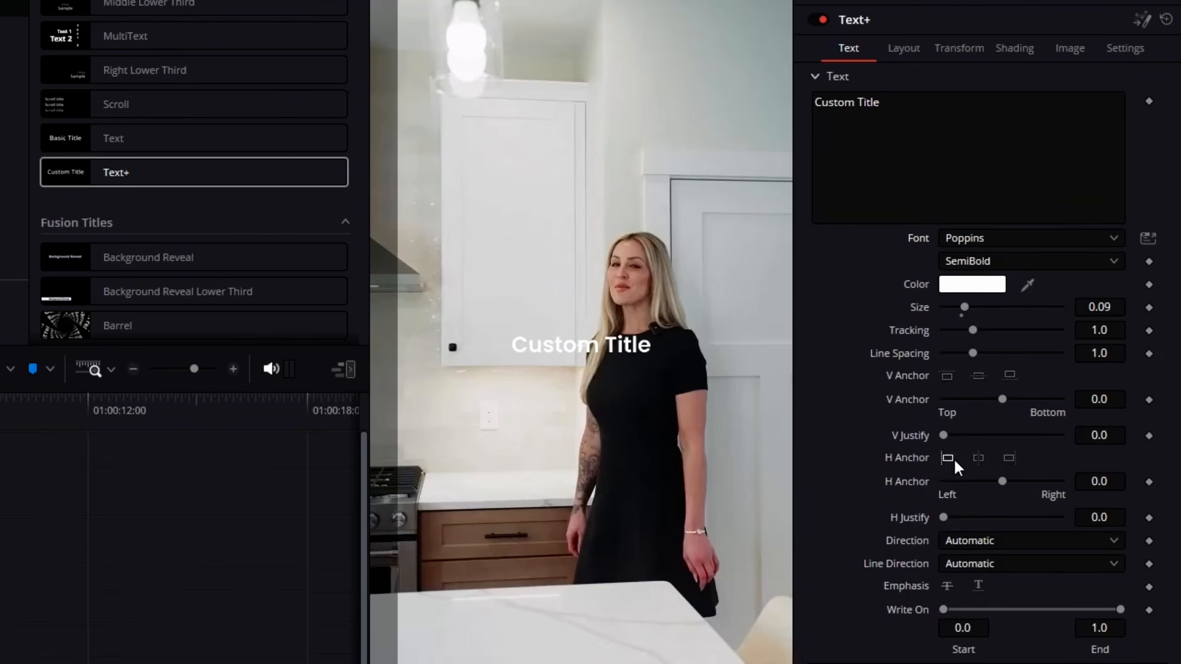
pyautogui.click(1023, 264)
pyautogui.click(994, 411)
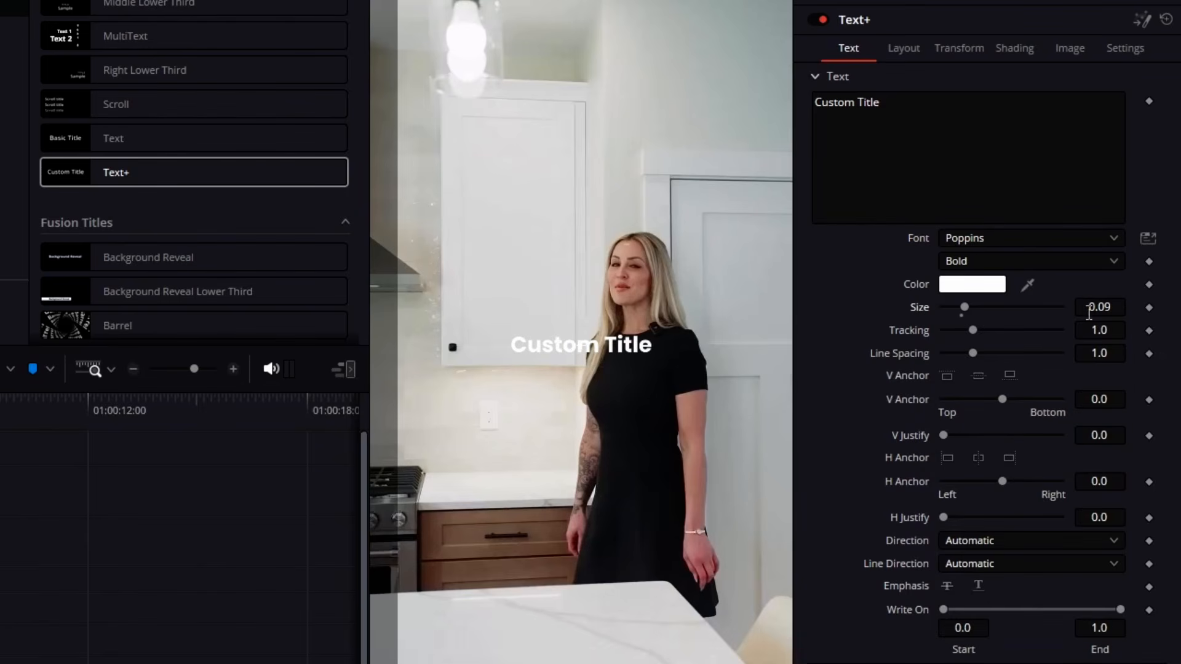
pyautogui.moveTo(1089, 310); pyautogui.dragTo(1123, 310)
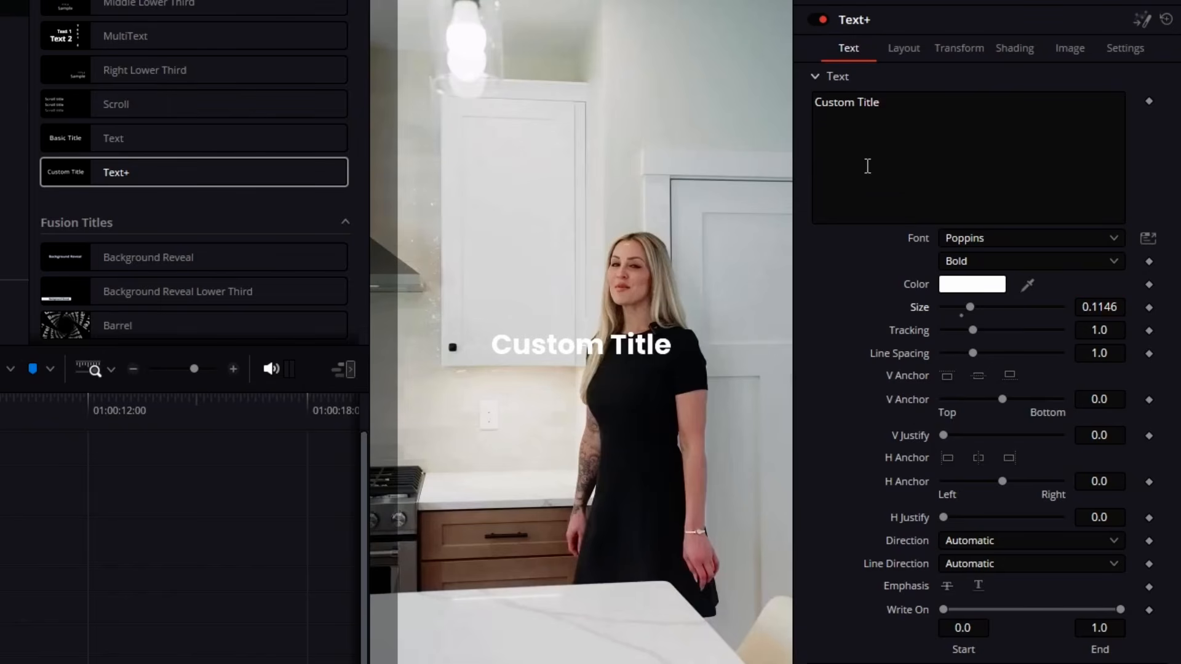
# - Enable the title's Black Shadow shading element and lower its opacity to about 0.47
pyautogui.click(1009, 54)
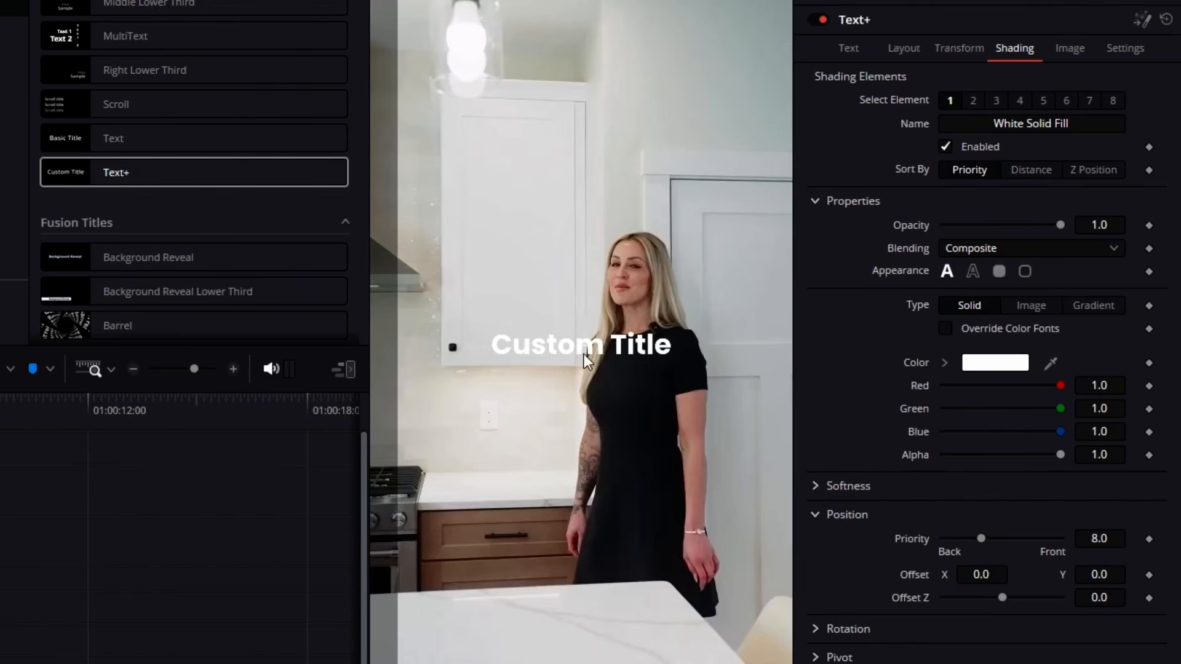
pyautogui.click(996, 102)
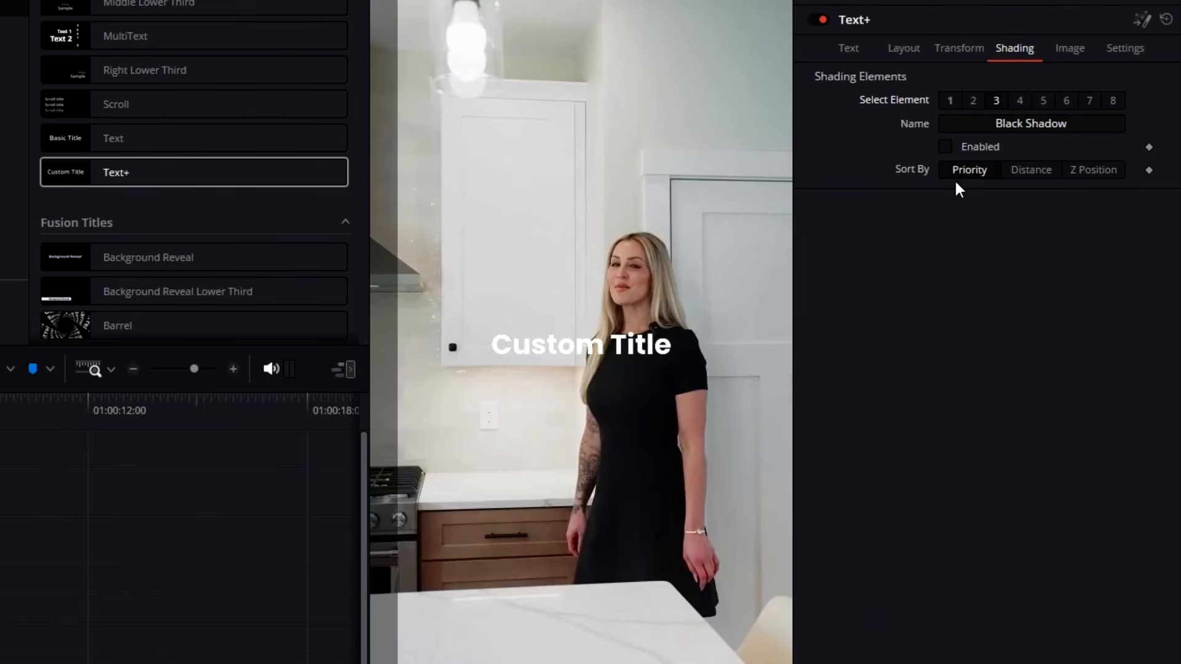
pyautogui.click(945, 145)
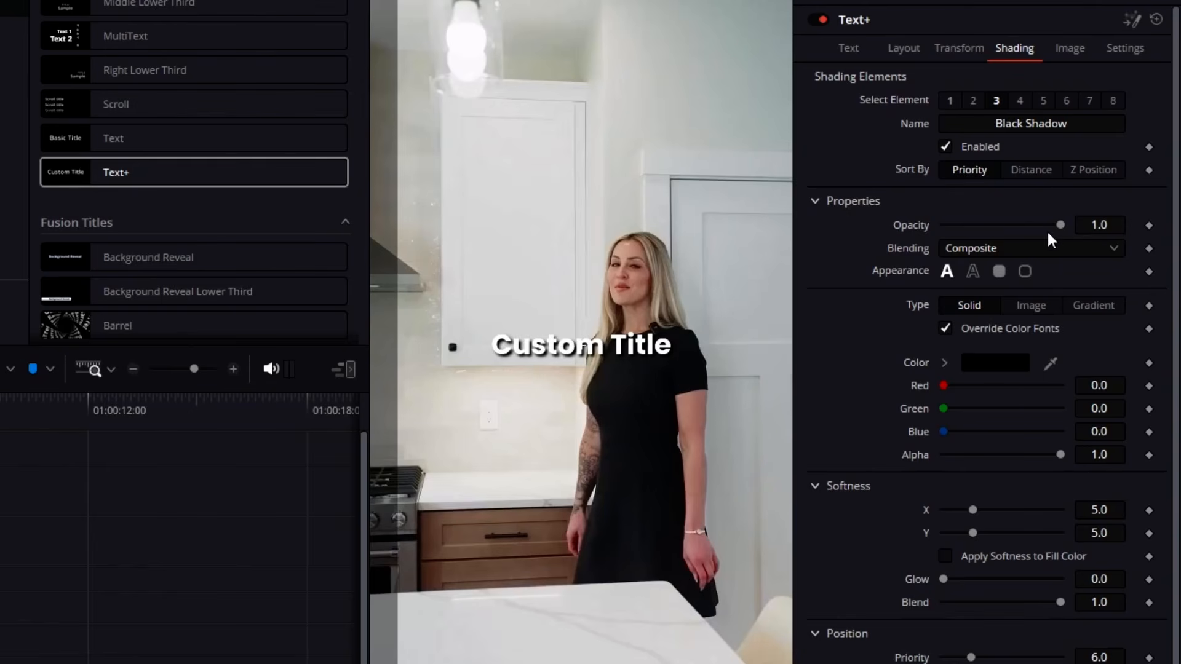
pyautogui.moveTo(1061, 226); pyautogui.dragTo(998, 226)
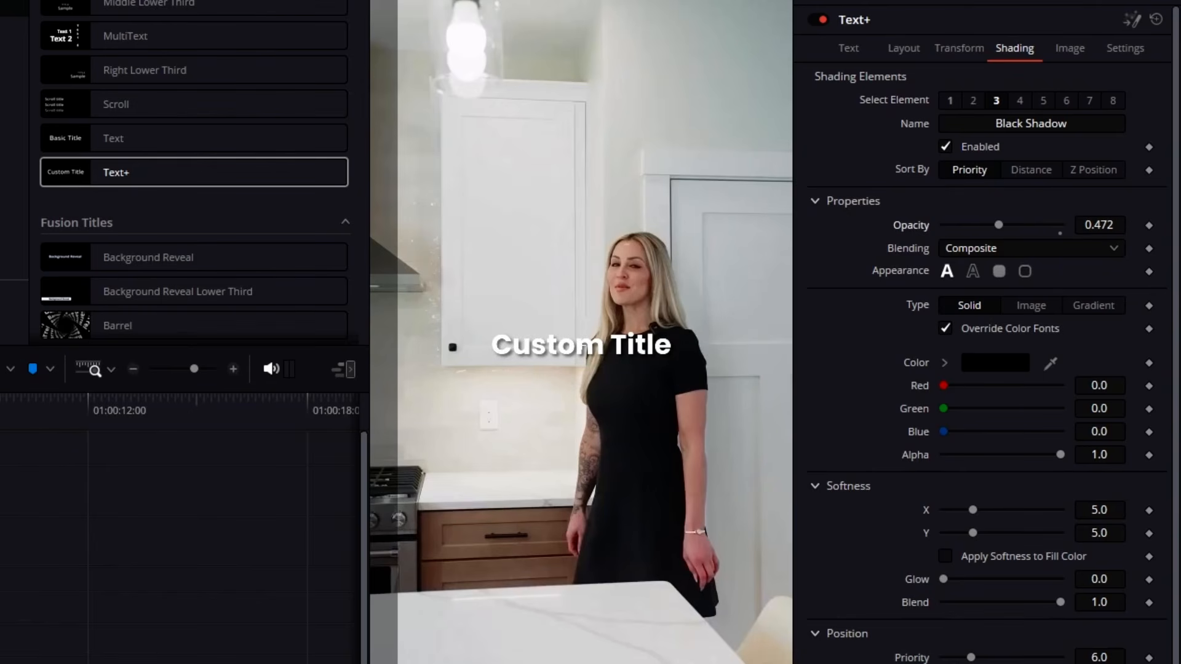
# - Preview the opening seconds of the timeline and set the title's size to 0.15
pyautogui.click(849, 49)
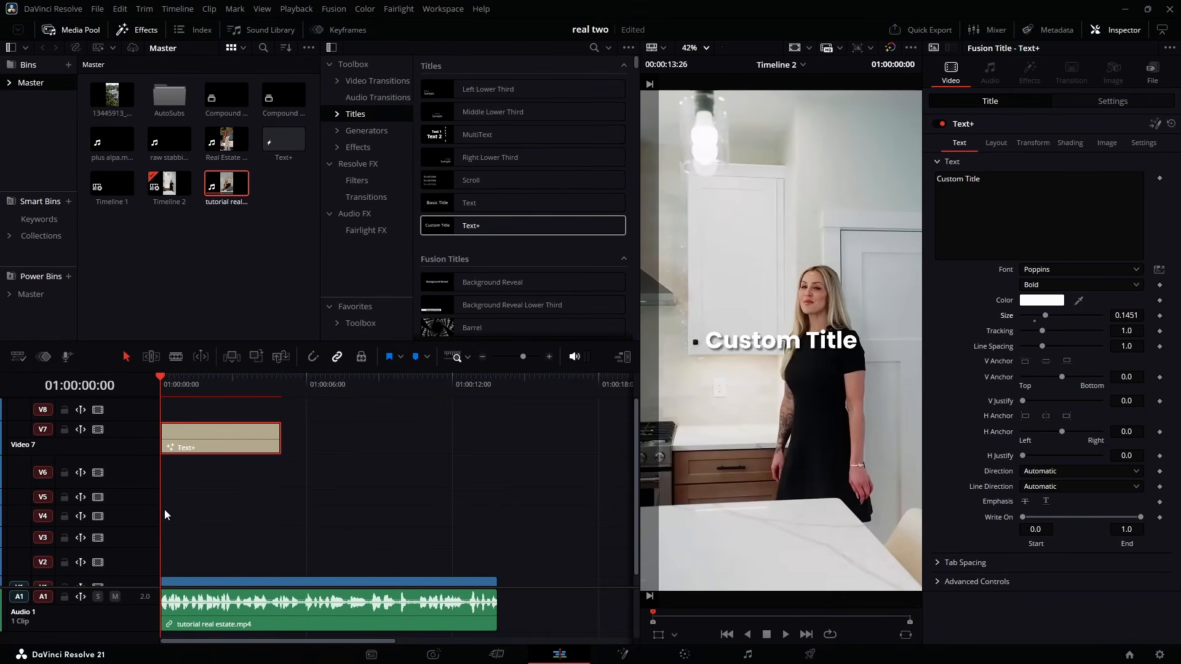
pyautogui.press('space')
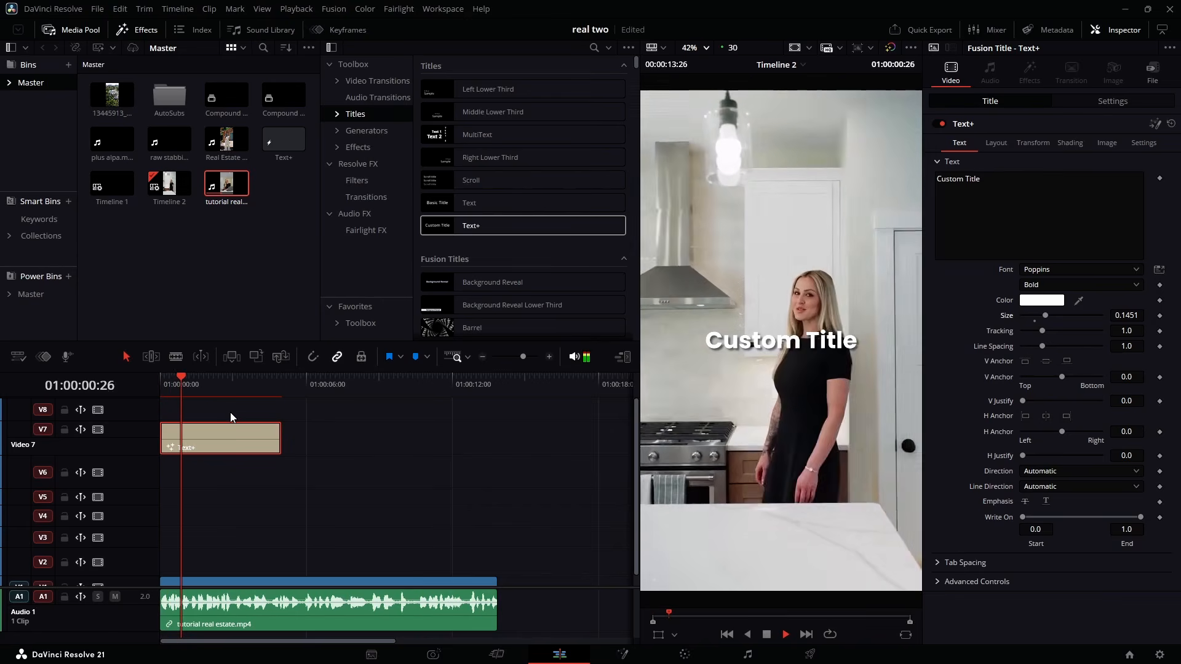
pyautogui.press('space')
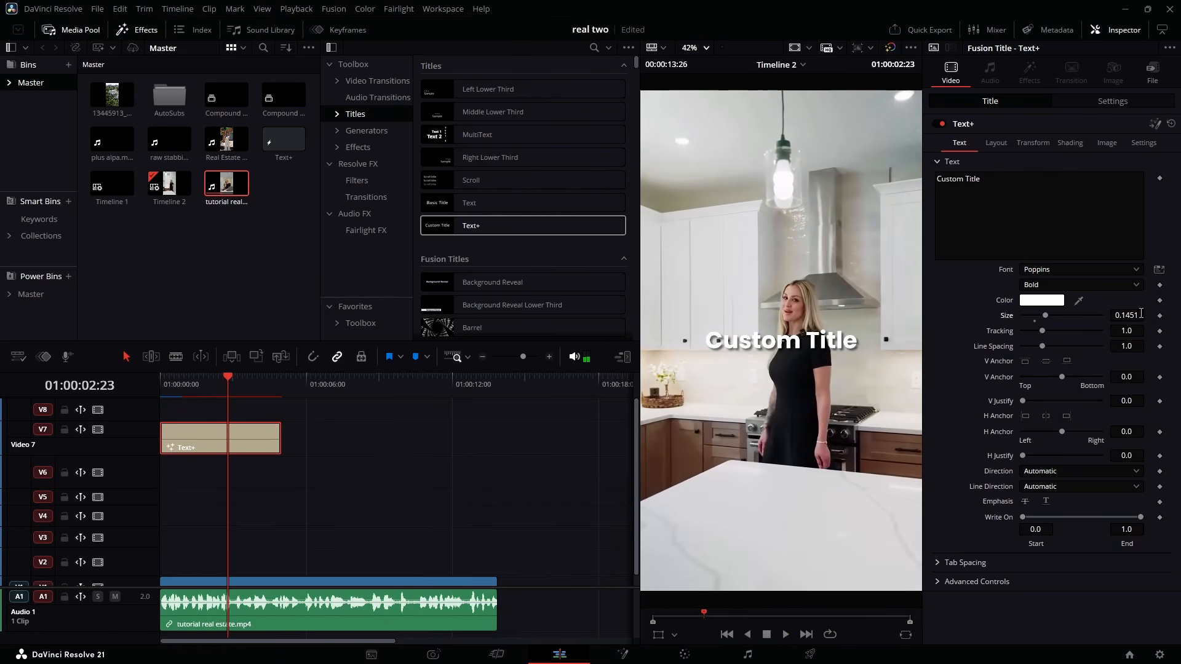
pyautogui.press('BackSpace')
pyautogui.press('BackSpace')
pyautogui.press('BackSpace')
pyautogui.write('5')
pyautogui.press('Return')
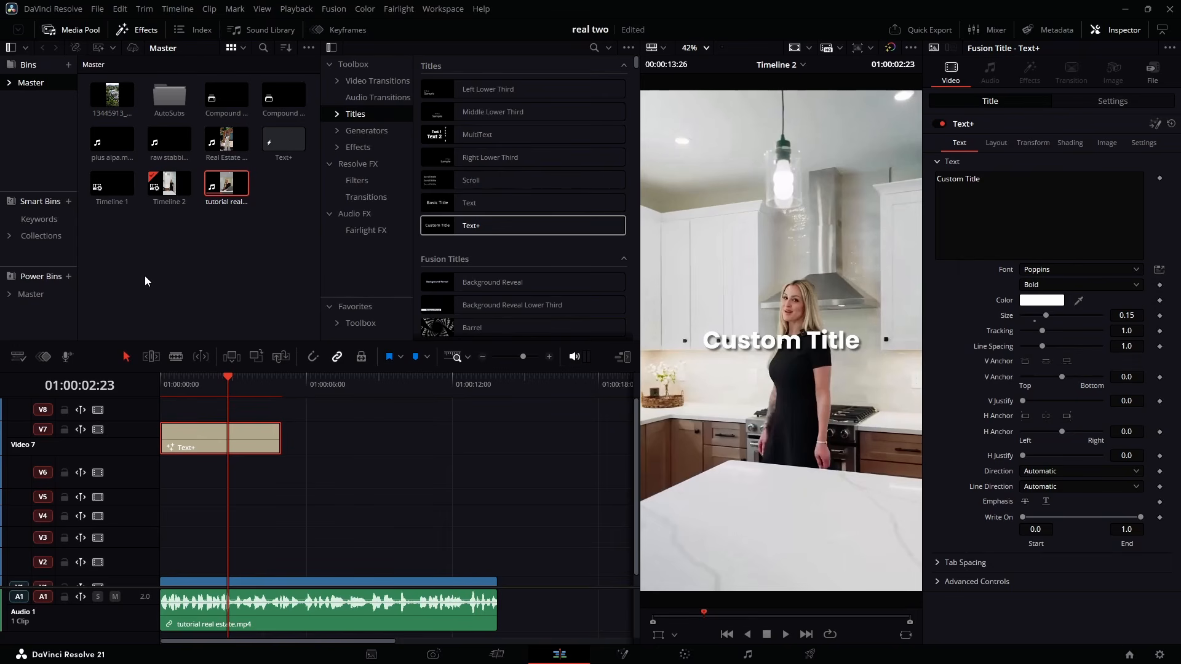
# - Replace the Text+ item in the media pool with the styled title, and delete the title from the timeline
pyautogui.click(283, 155)
pyautogui.press('Delete')
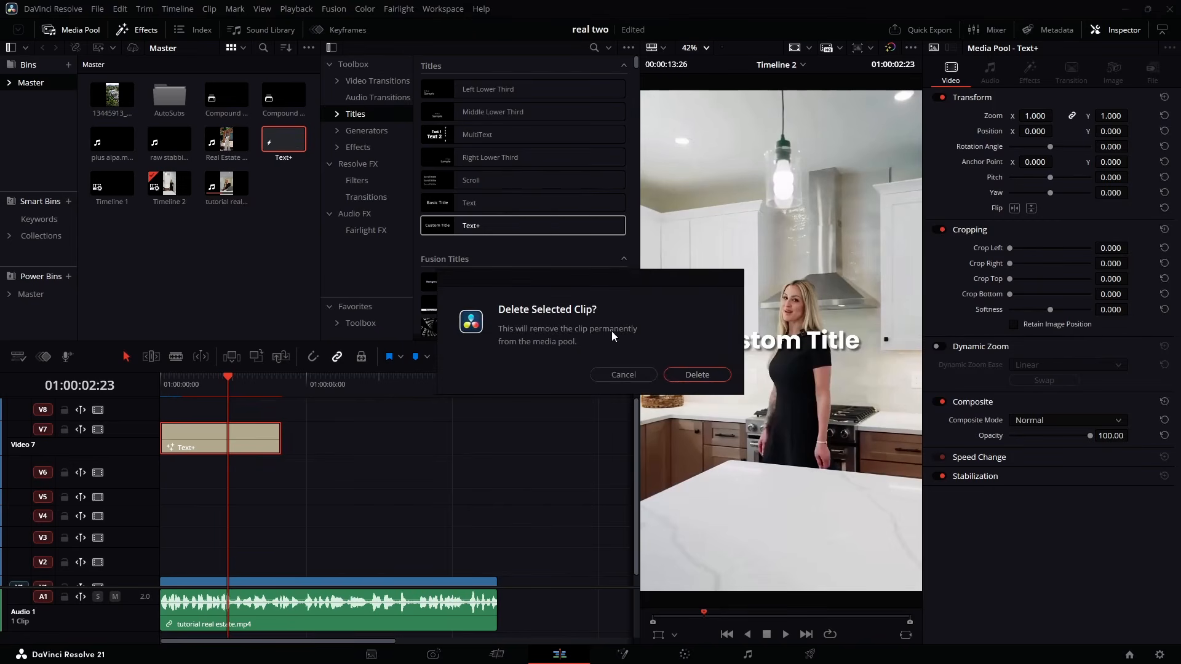
pyautogui.click(689, 374)
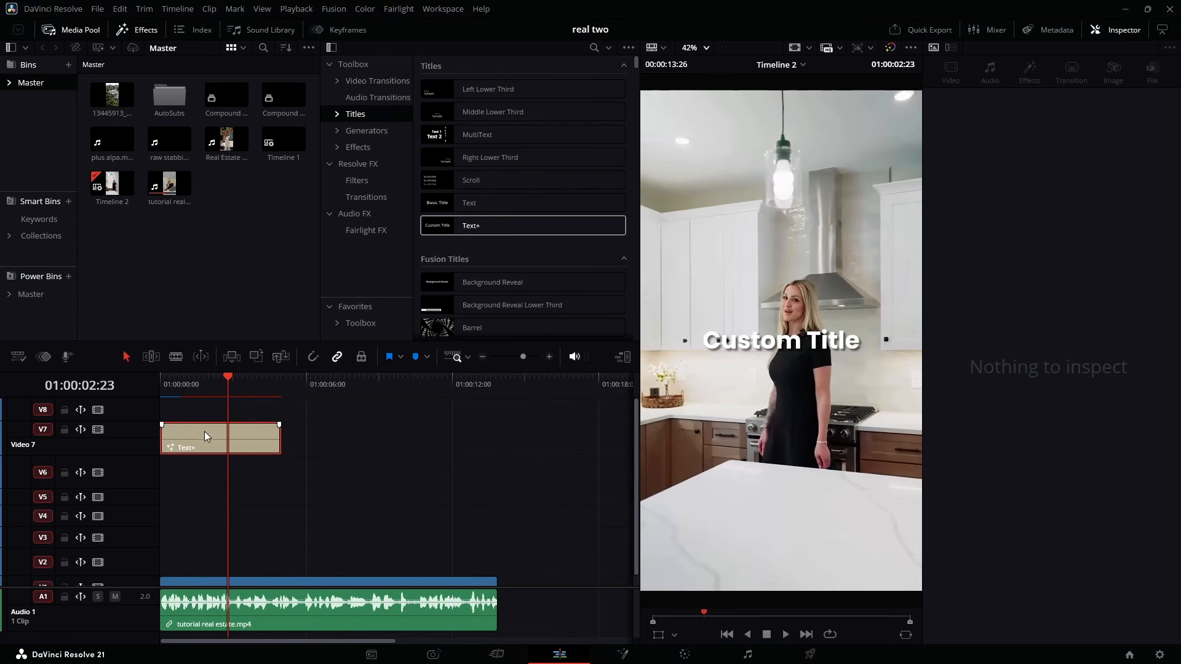
pyautogui.moveTo(204, 437); pyautogui.dragTo(160, 233)
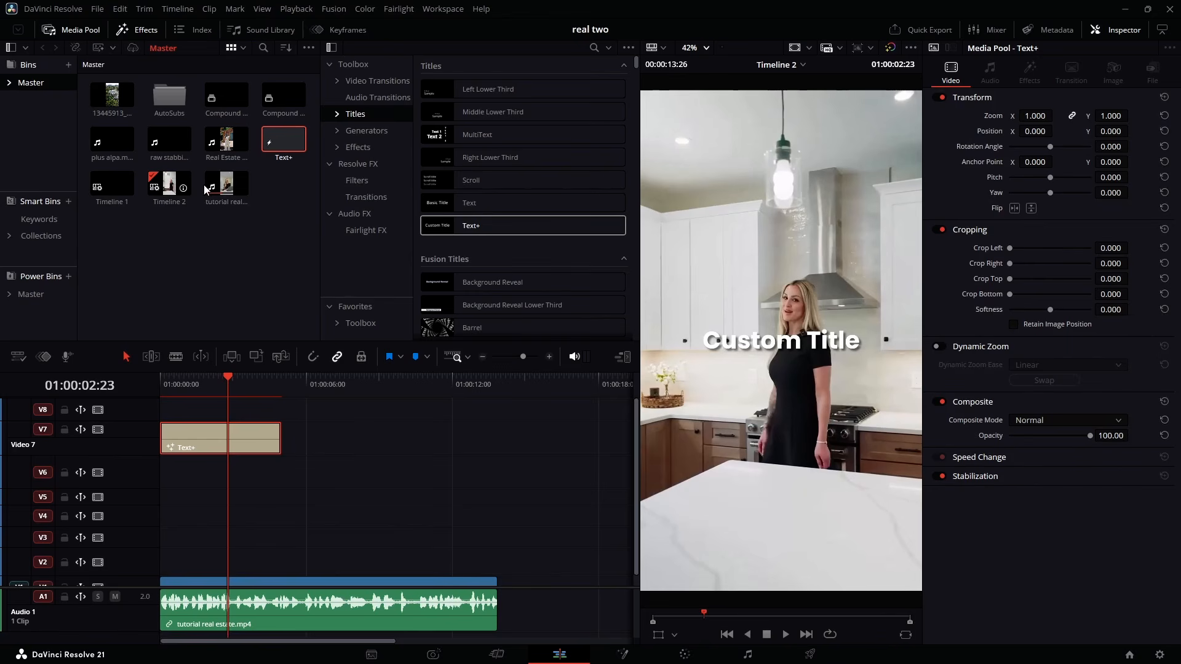
pyautogui.press('Delete')
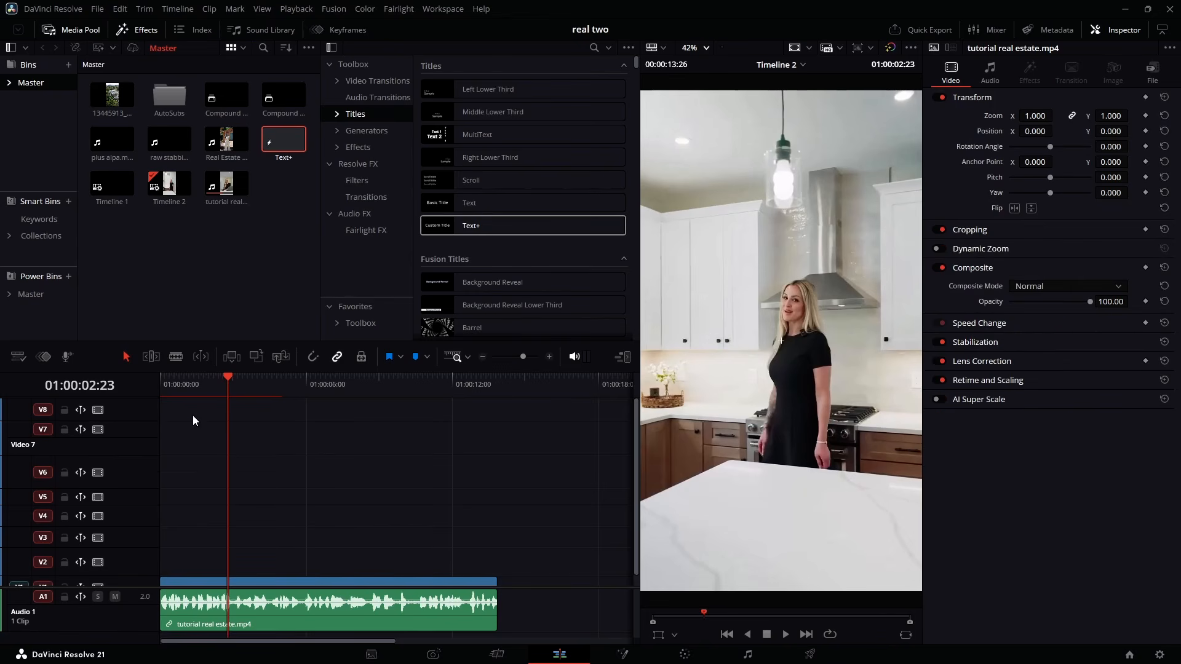
# - Launch the AutoSubs script from the workspace scripts
pyautogui.click(443, 8)
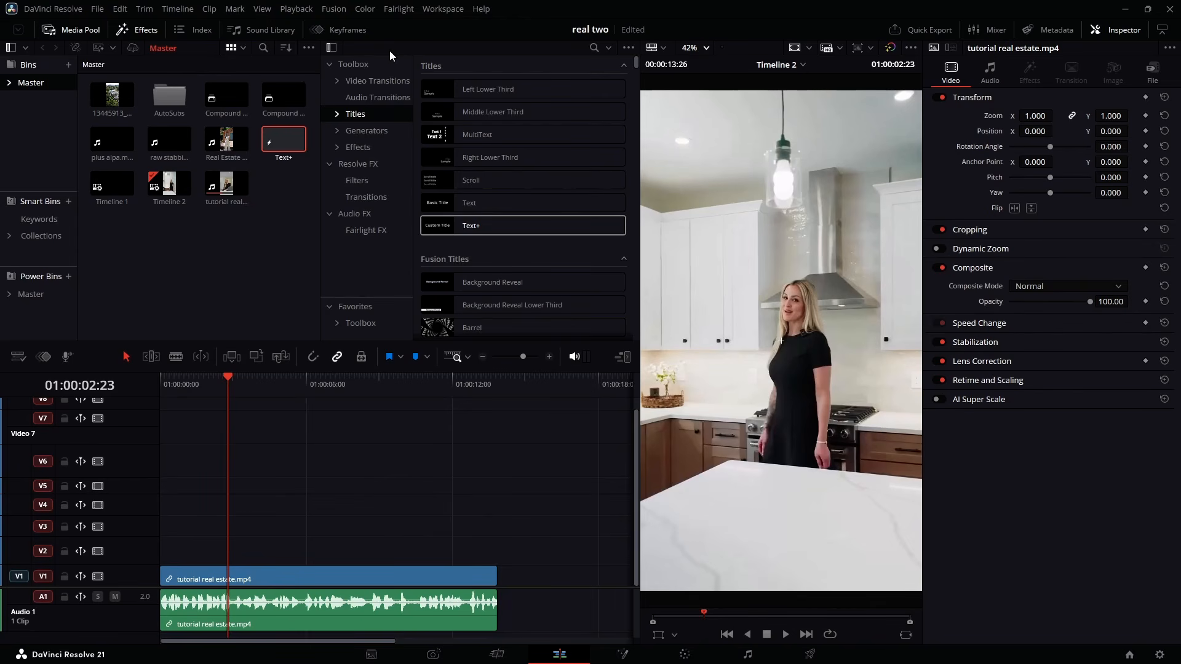
pyautogui.click(439, 10)
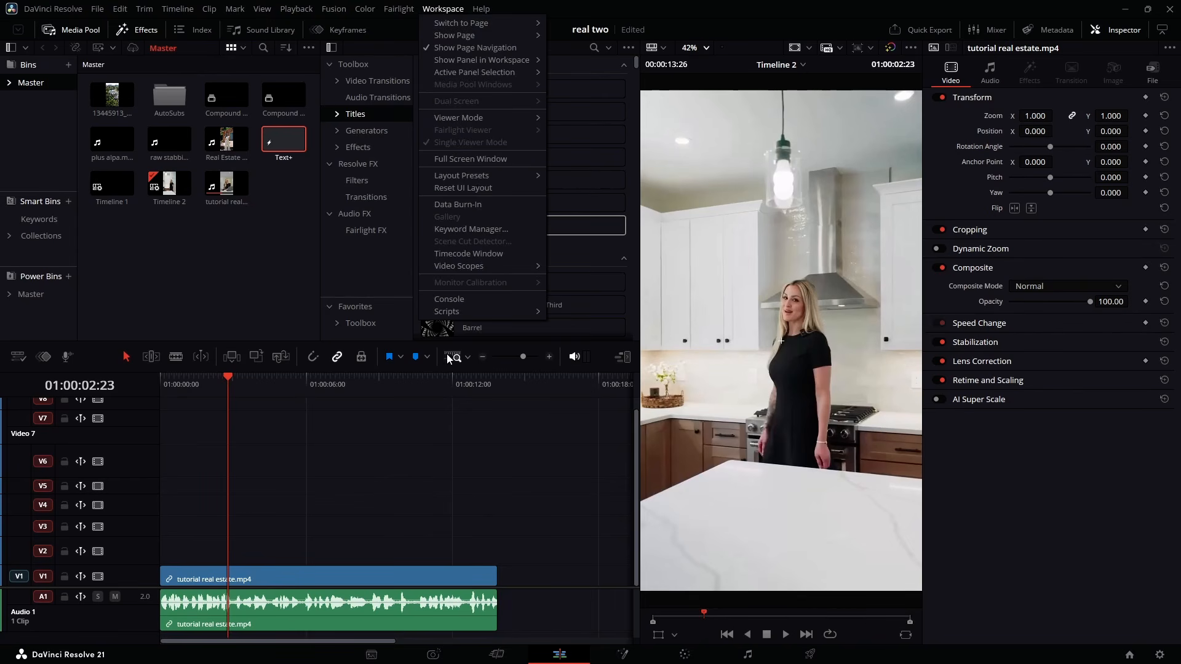
pyautogui.moveTo(477, 311)
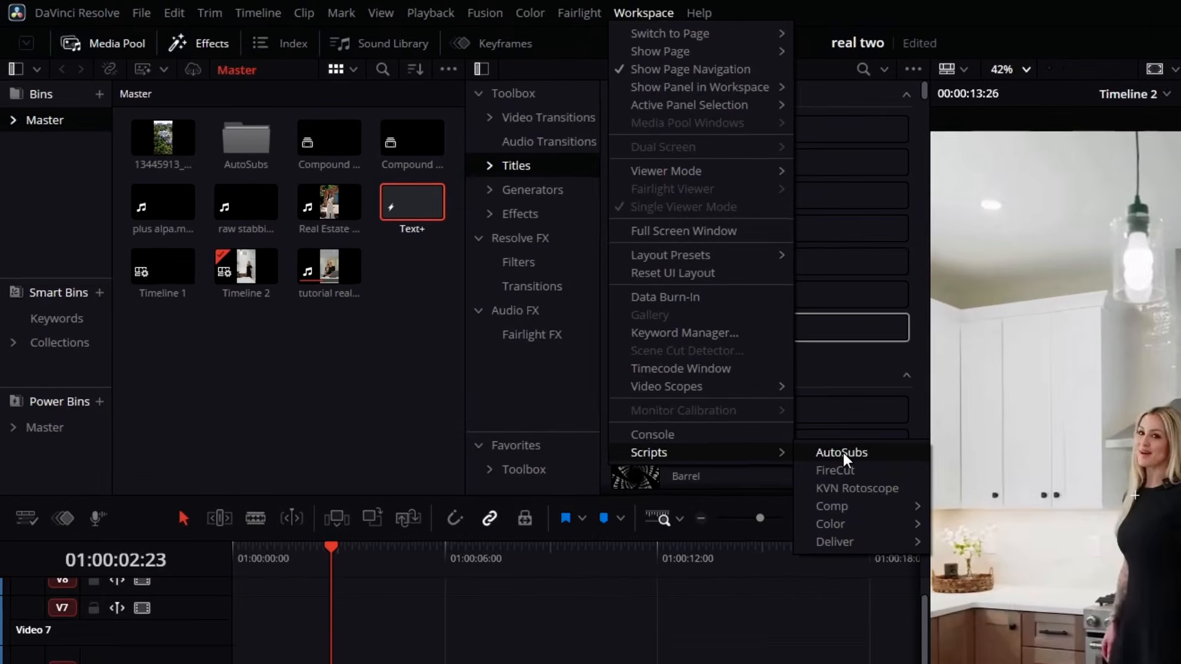
pyautogui.click(870, 467)
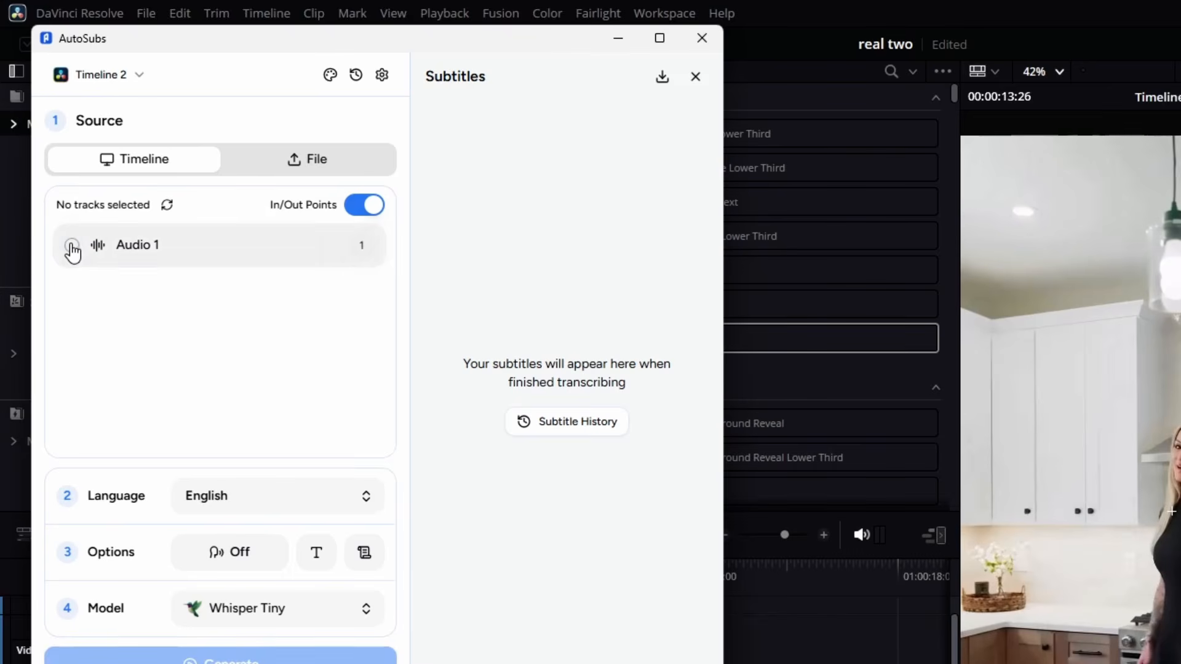
# - Select the Audio 1 track as the transcription source and keep the regular Text+ caption style
pyautogui.click(71, 246)
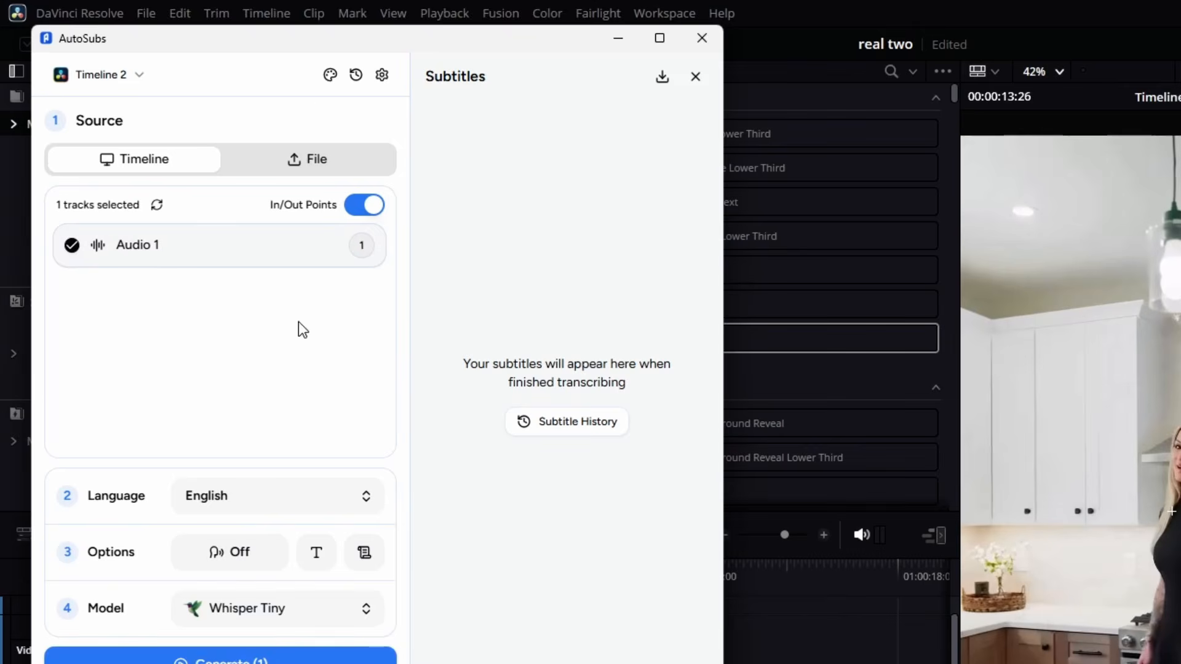
pyautogui.click(330, 74)
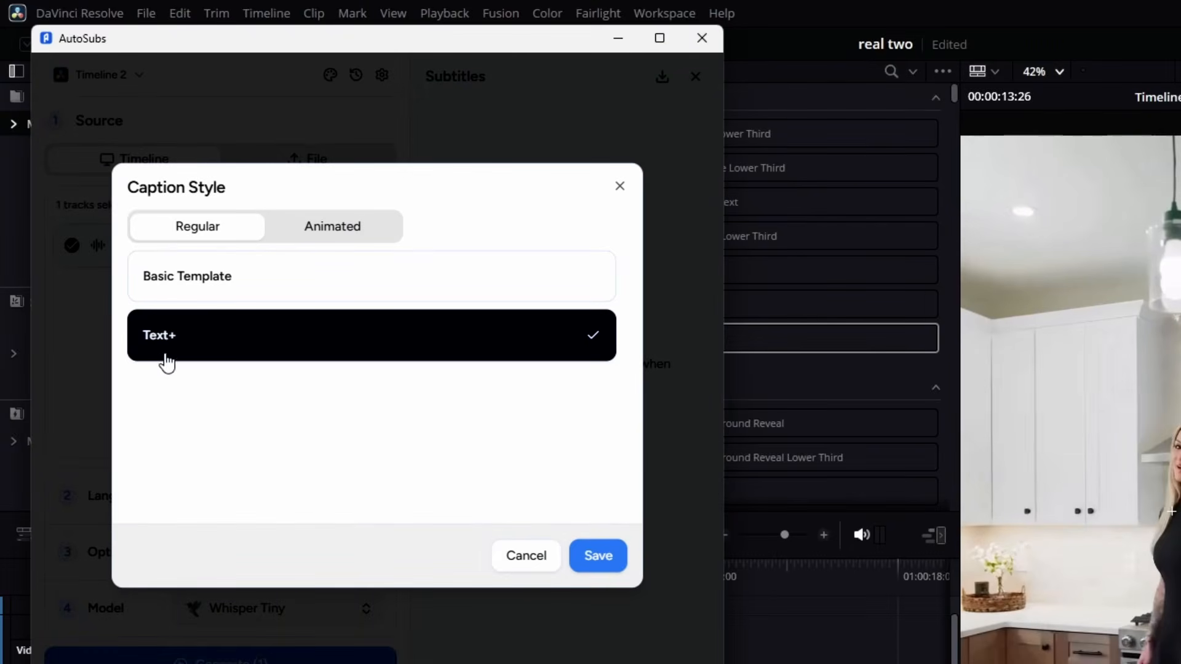
pyautogui.click(87, 374)
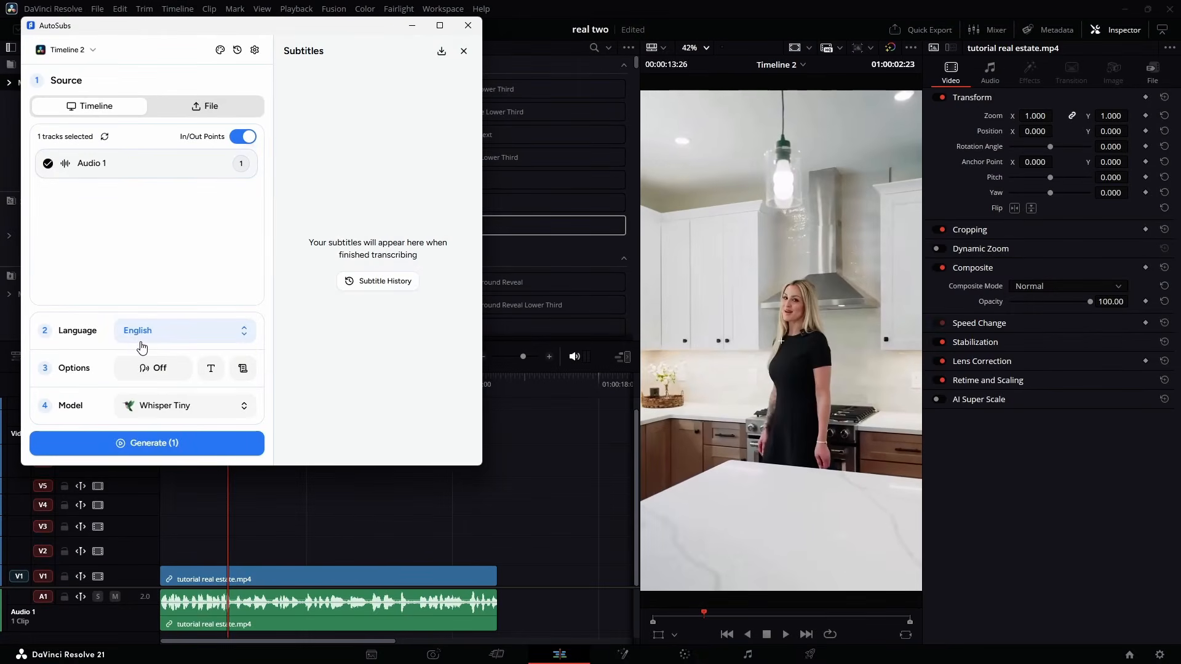
# - Generate subtitles with custom text density, 8 maximum characters, one line, normal text case and punctuation removed
pyautogui.click(221, 376)
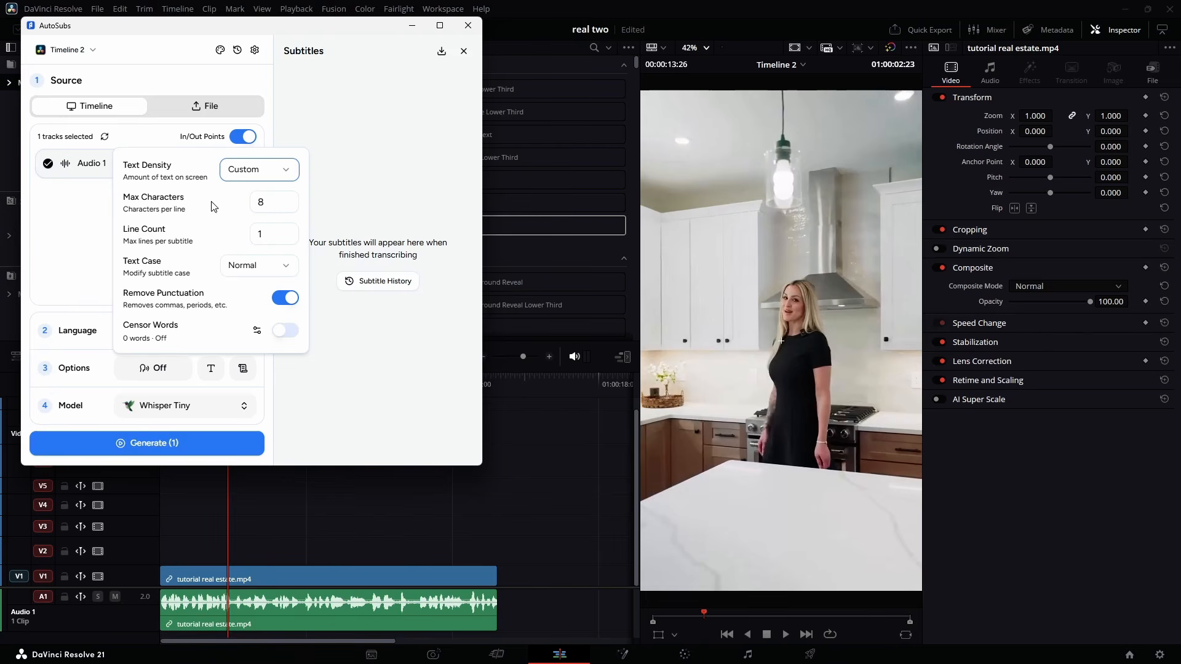
pyautogui.click(263, 267)
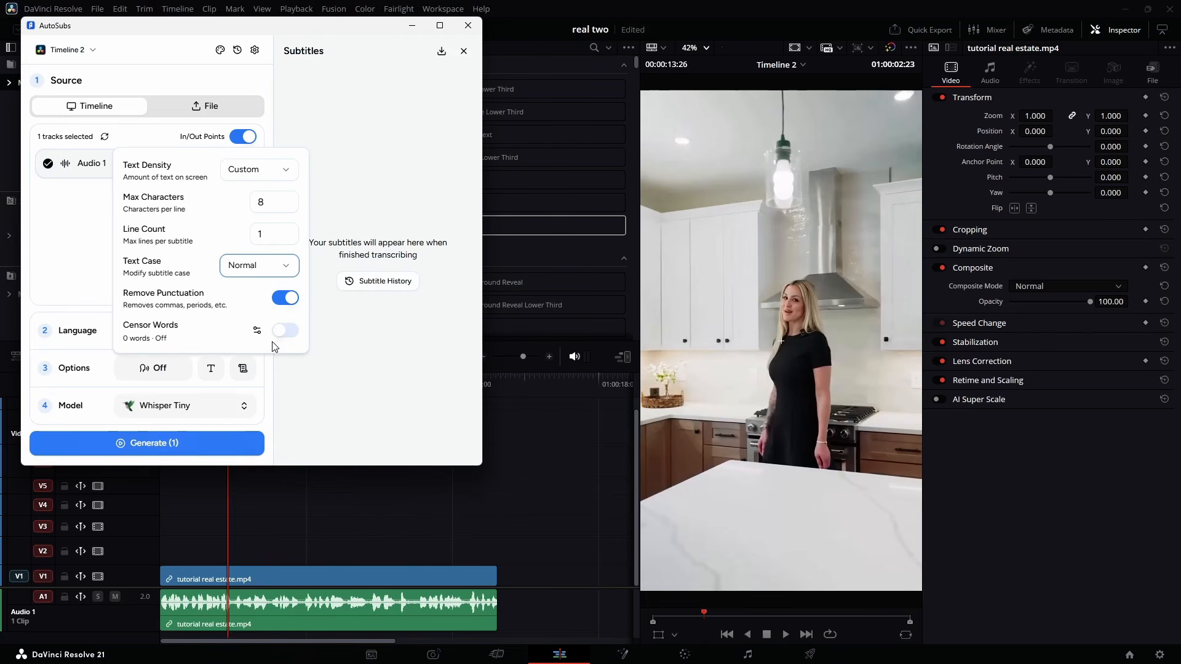
pyautogui.click(169, 449)
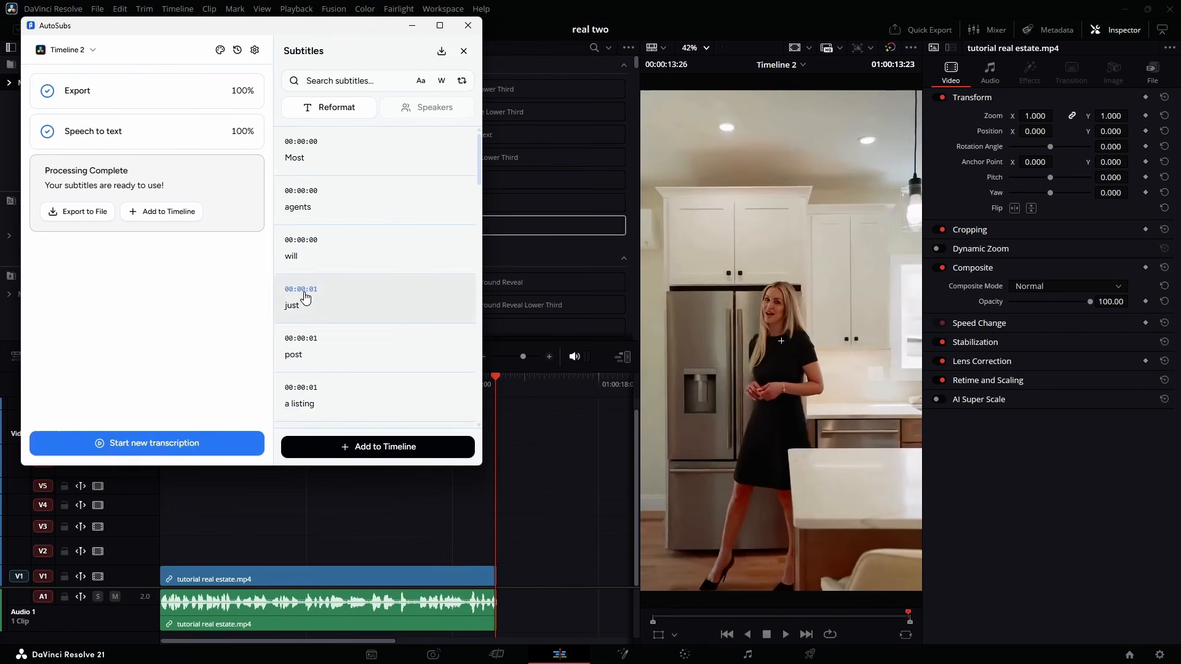
# - Correct the last subtitle in the transcript to read "and pray"
pyautogui.scroll(-8, 361, 283)
pyautogui.scroll(-10, 360, 283)
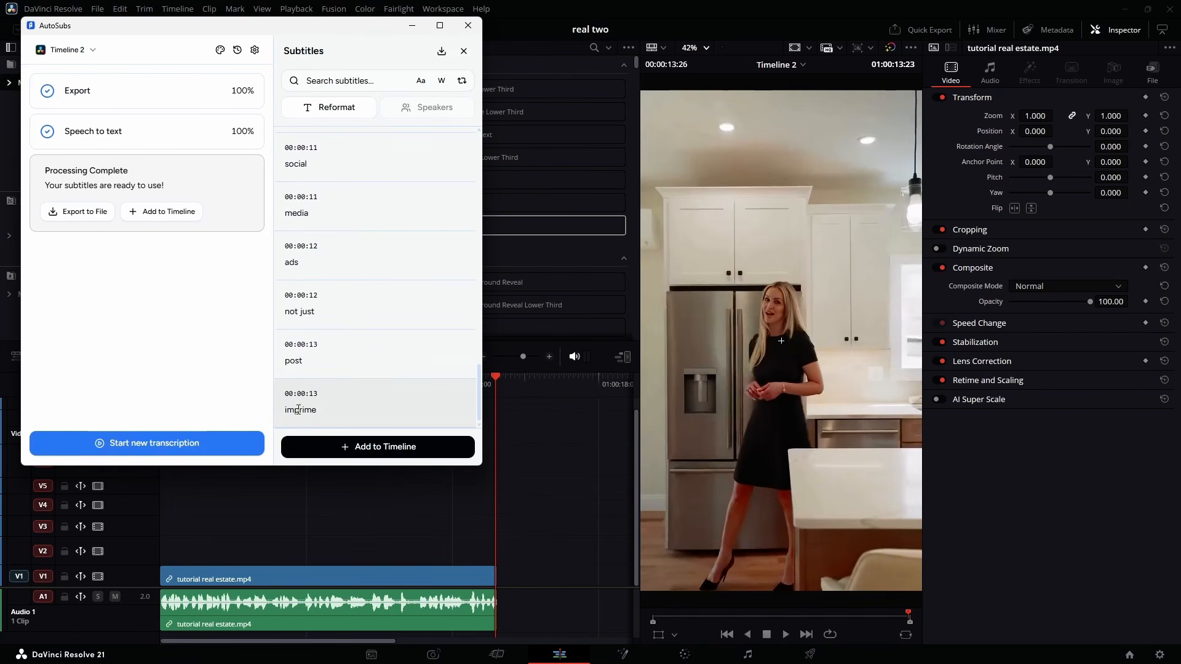
pyautogui.doubleClick(325, 414)
pyautogui.press('BackSpace')
pyautogui.write('and')
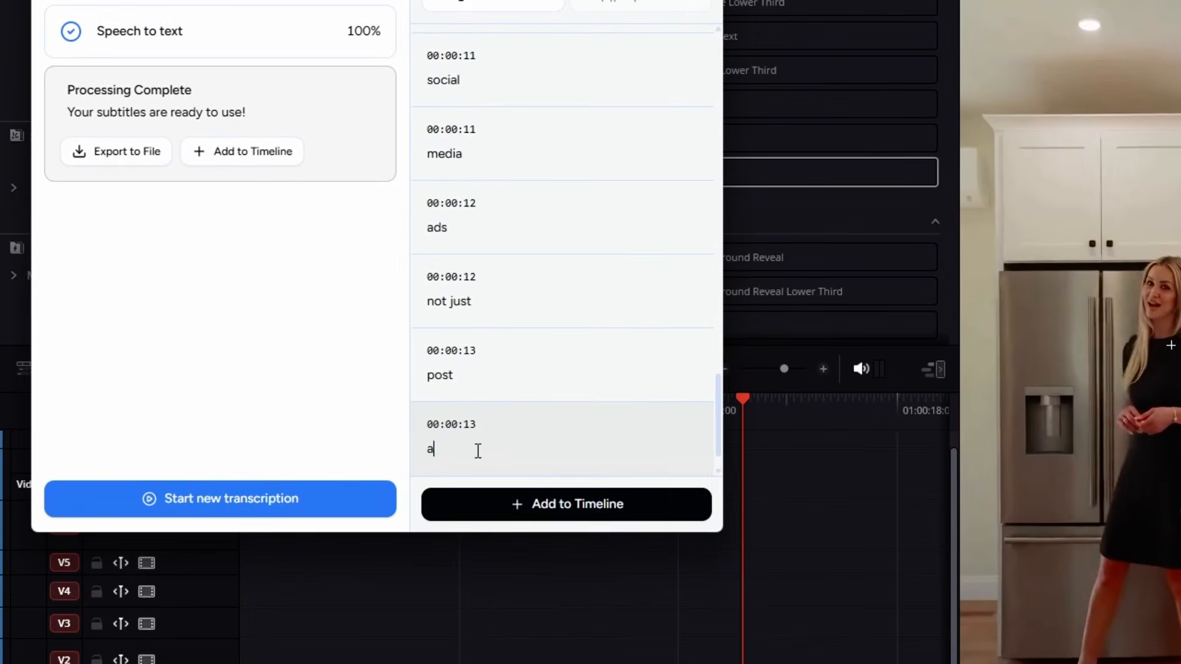
pyautogui.write(' pray')
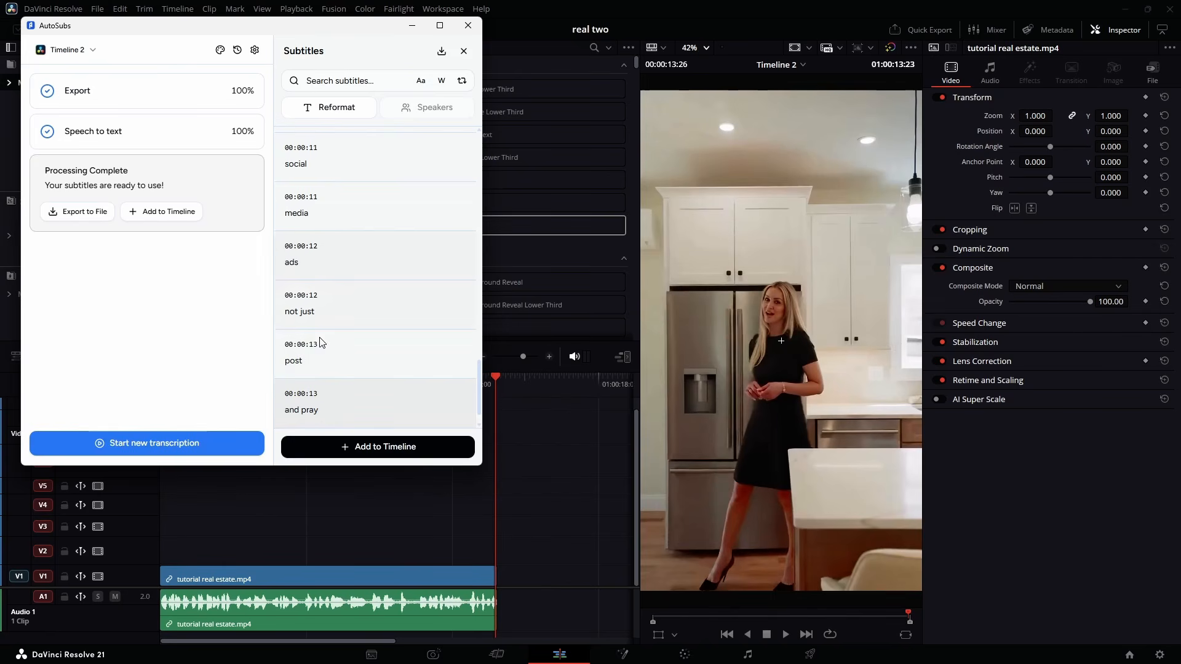
# - Add the generated subtitles to the timeline using the regular Text+ style
pyautogui.click(375, 453)
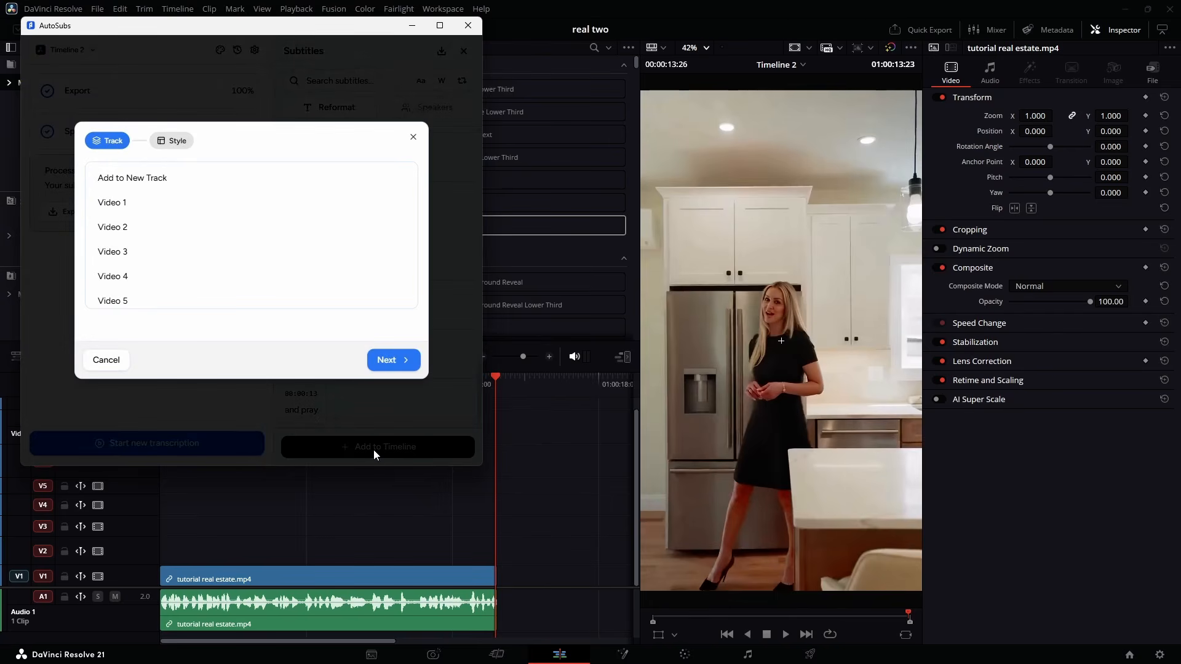
pyautogui.click(392, 360)
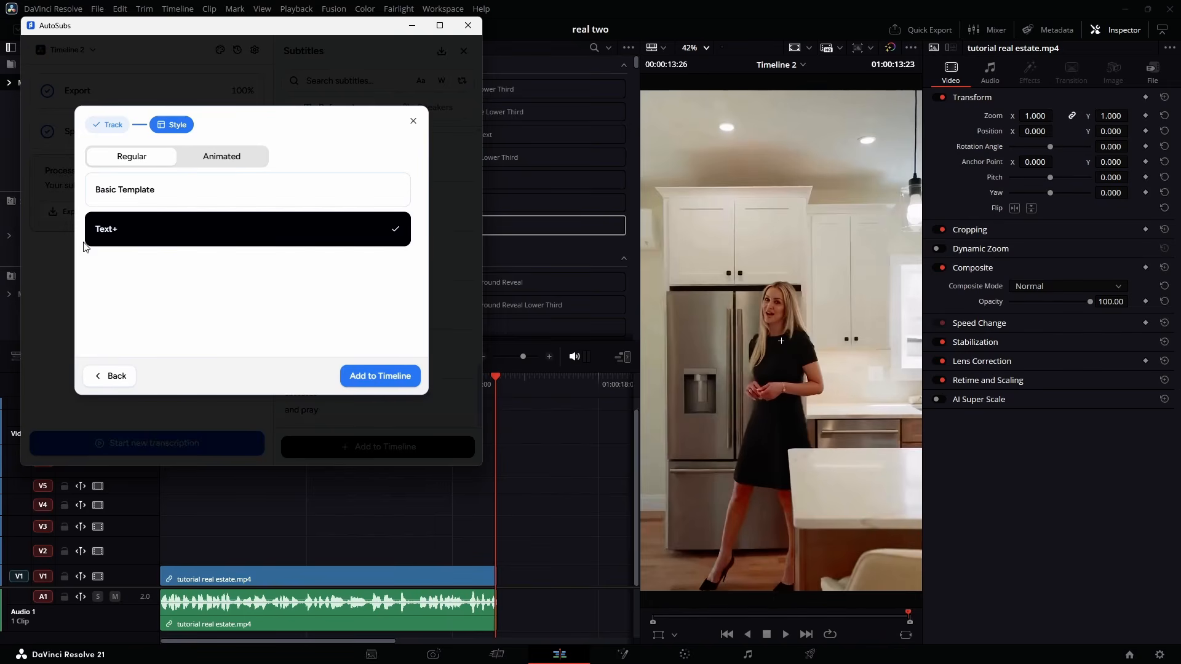
pyautogui.click(379, 378)
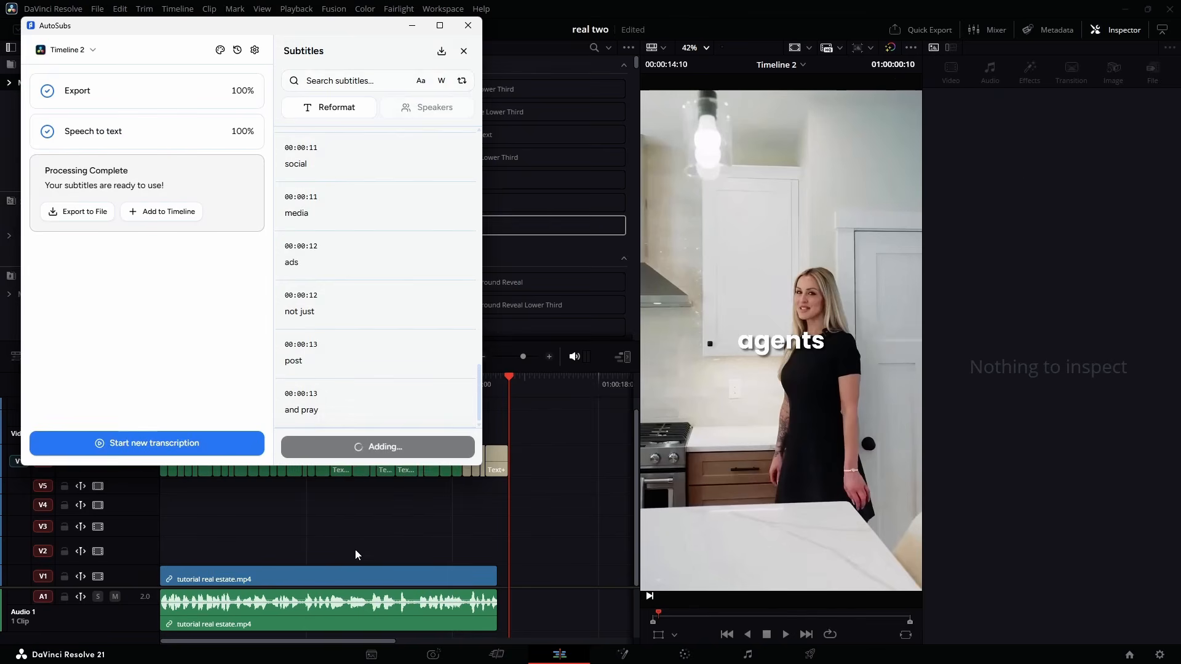
pyautogui.press('space')
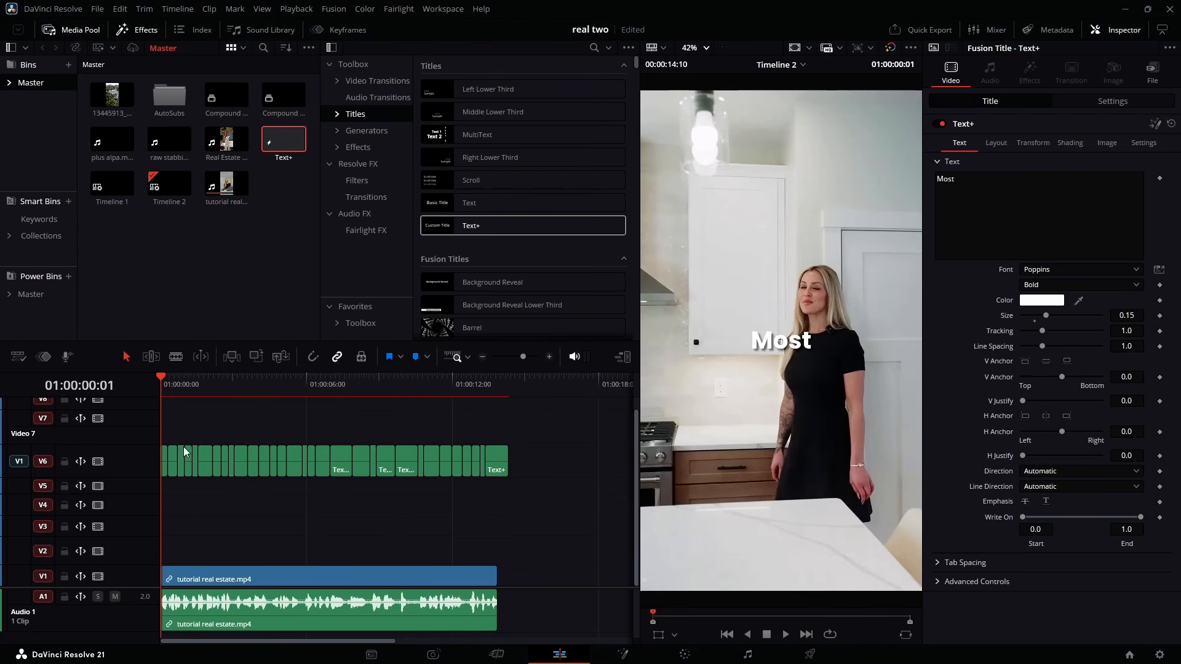
# - Move the "Most" caption down to track V2 and extend it to 01:00:03:02, where the "That's" caption starts
pyautogui.moveTo(164, 460); pyautogui.dragTo(164, 551)
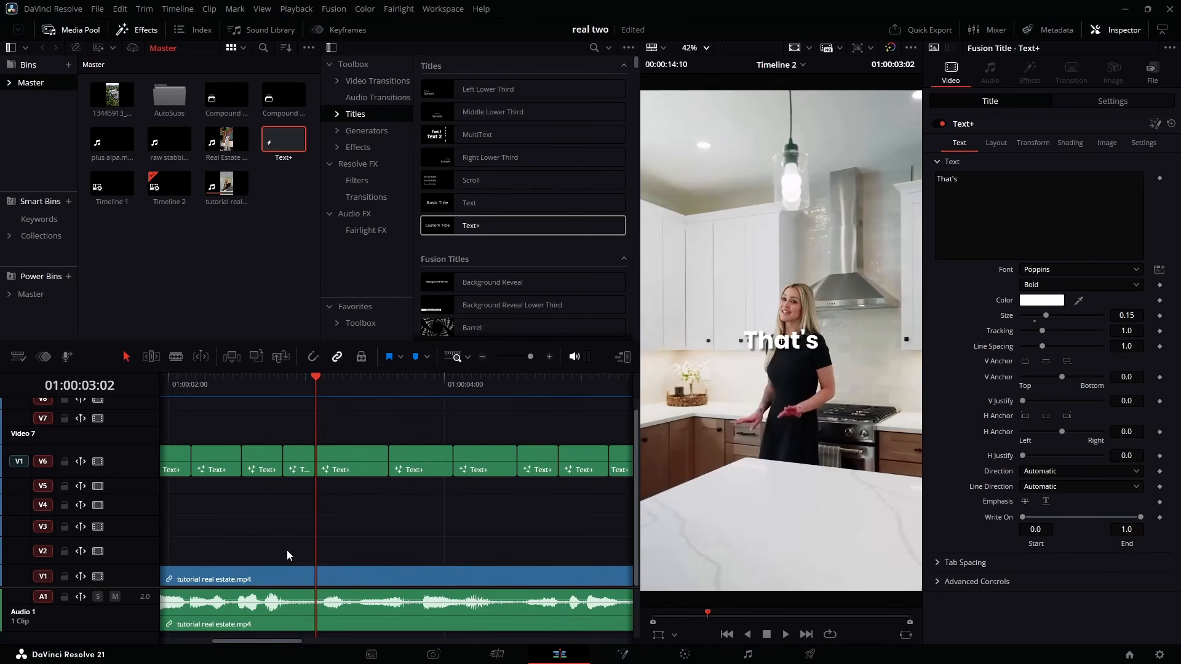
pyautogui.hscroll(-3, 291, 555)
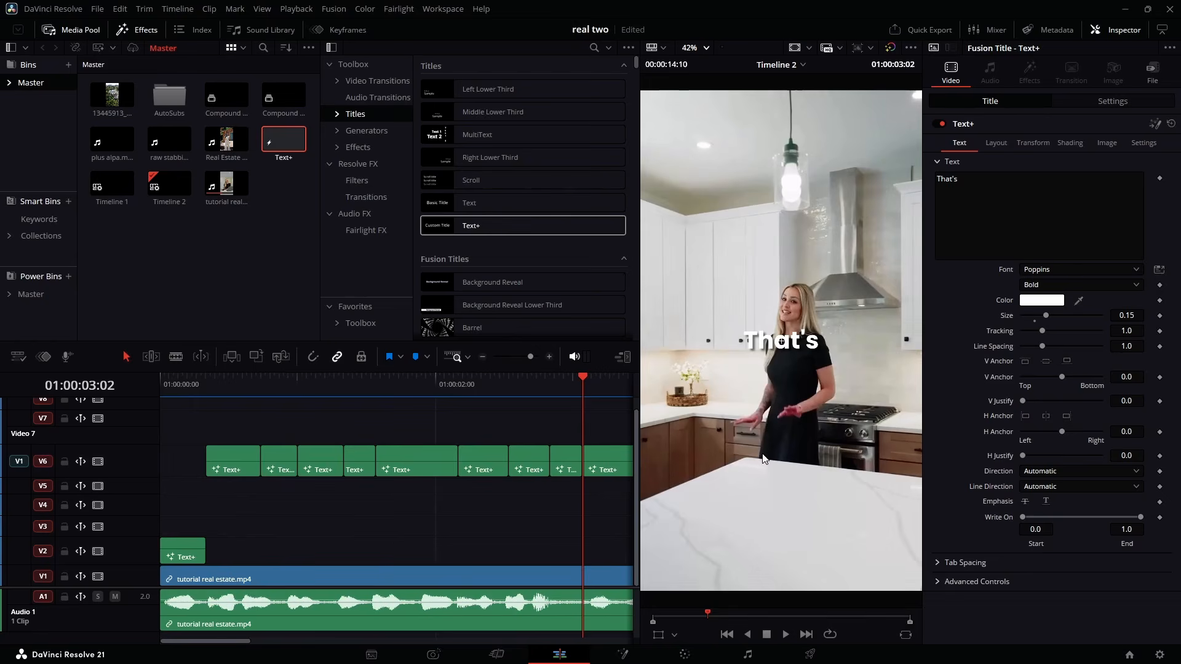
pyautogui.moveTo(205, 550); pyautogui.dragTo(467, 551)
pyautogui.moveTo(583, 557); pyautogui.dragTo(581, 556)
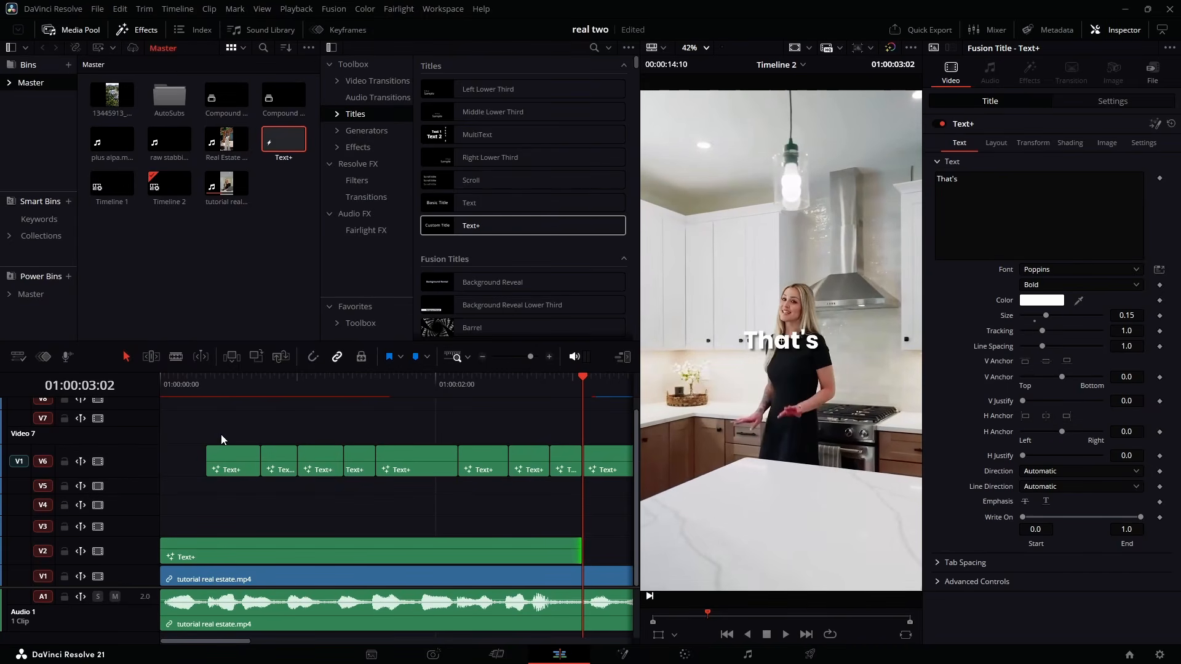
# - Move the "agents" caption to the start of track V3, extended to span the "Most" caption, and disable video track V5
pyautogui.click(208, 391)
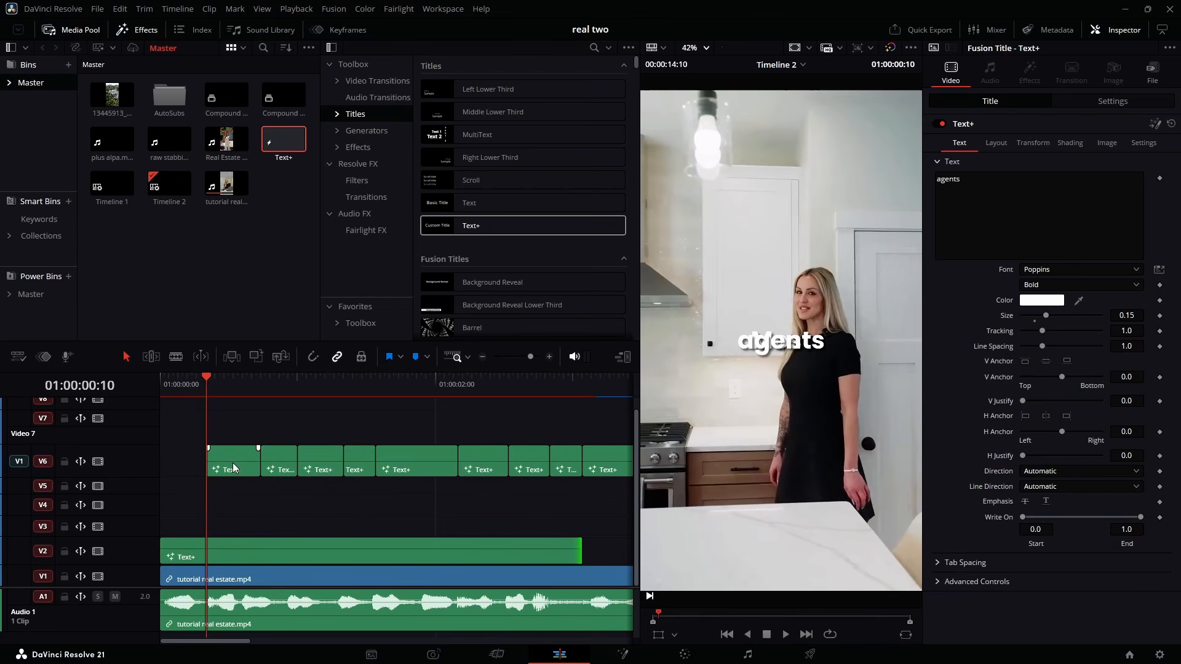
pyautogui.moveTo(230, 465); pyautogui.dragTo(181, 527)
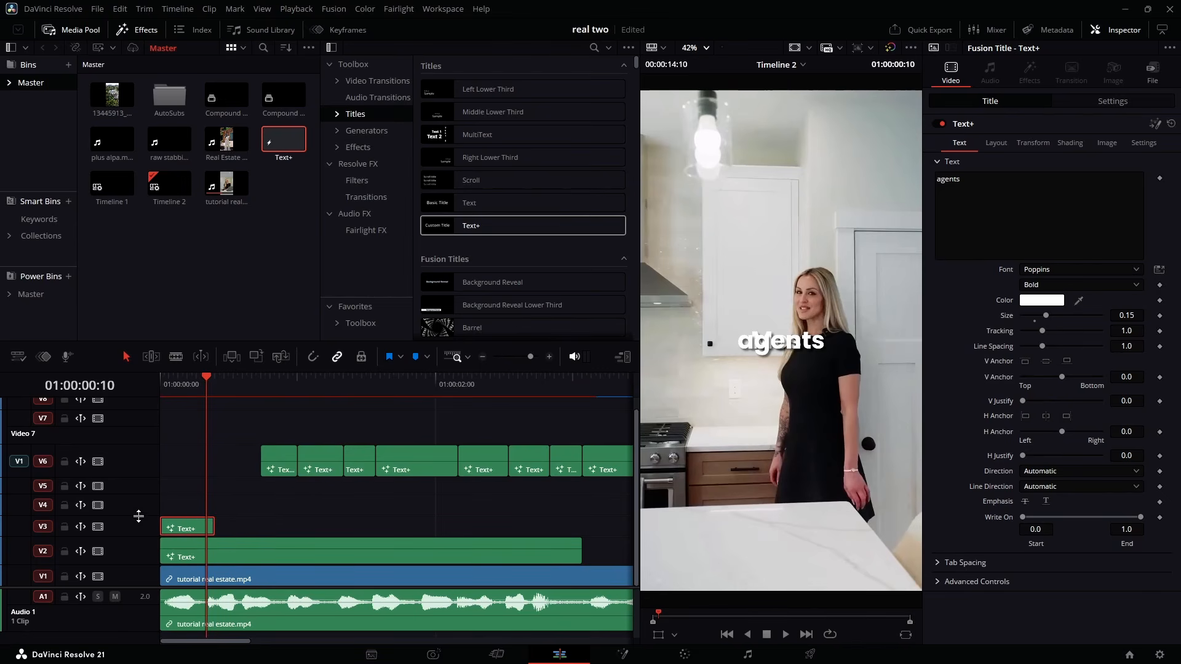
pyautogui.click(98, 487)
pyautogui.moveTo(213, 519); pyautogui.dragTo(582, 520)
# - Move the "Most" caption up and left of the frame's center and set its font style to Regular
pyautogui.click(251, 385)
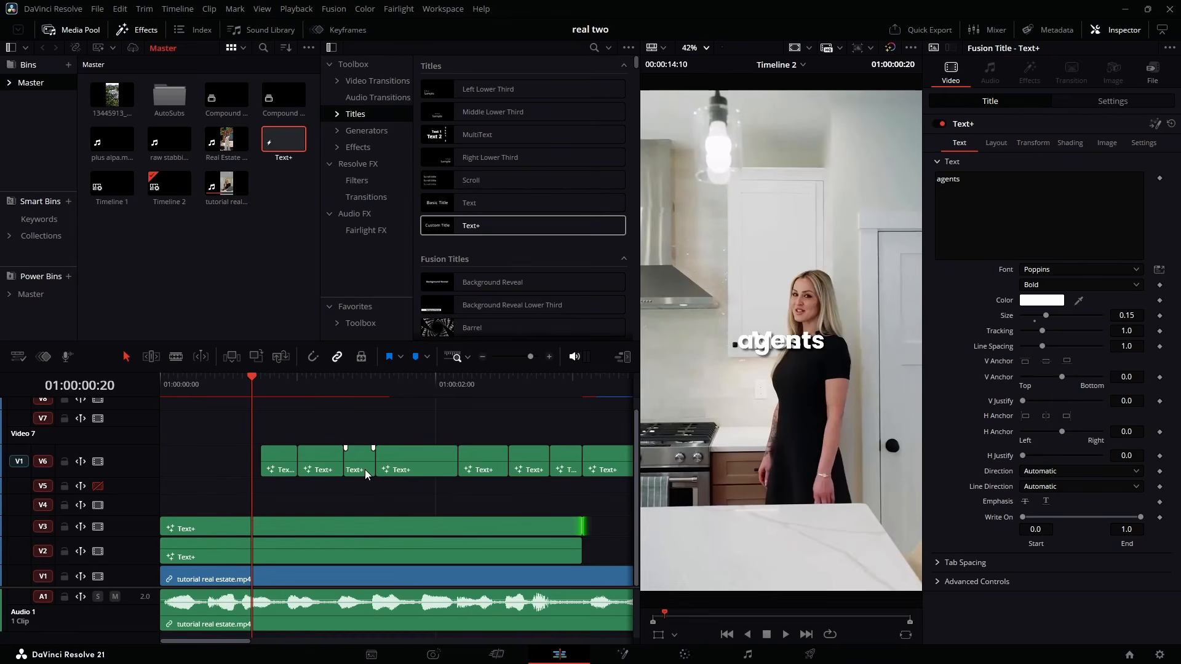
pyautogui.click(346, 541)
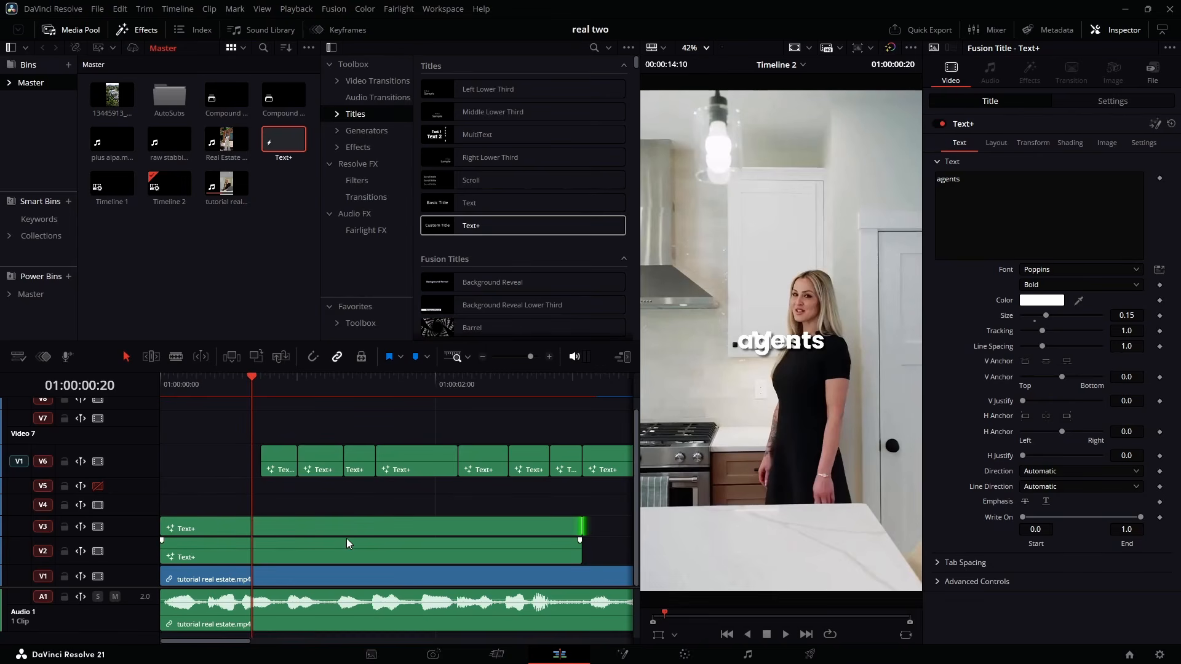
pyautogui.click(995, 143)
pyautogui.moveTo(1126, 193); pyautogui.dragTo(1145, 192)
pyautogui.moveTo(1047, 193); pyautogui.dragTo(1009, 193)
pyautogui.click(959, 142)
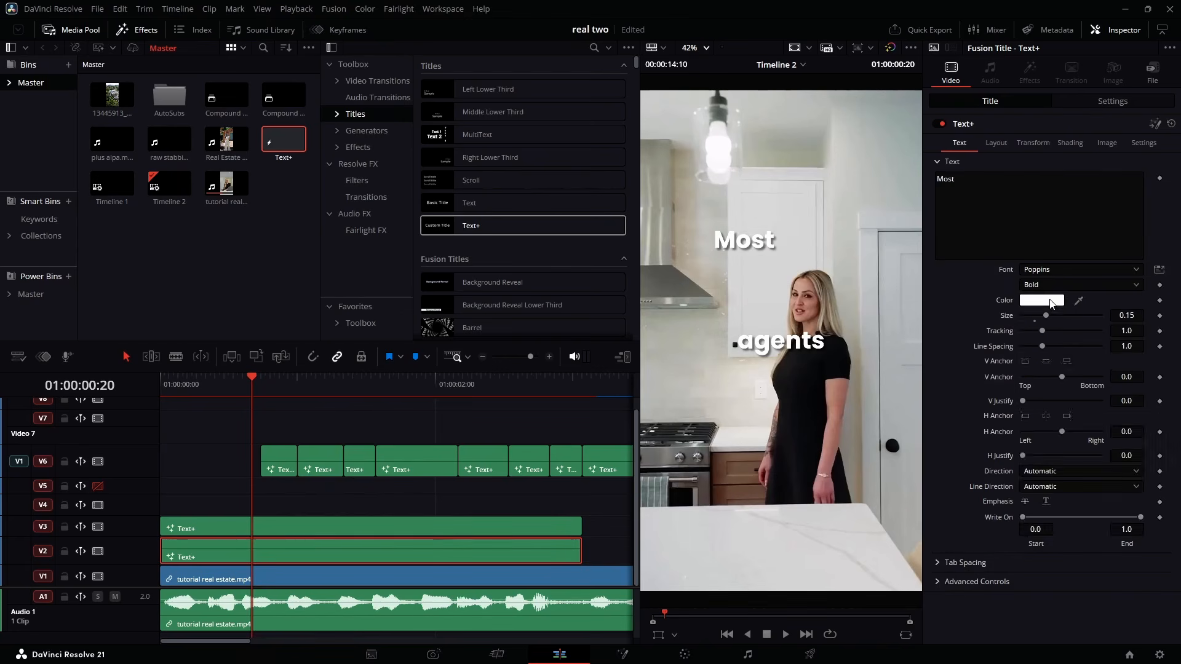
pyautogui.click(1057, 284)
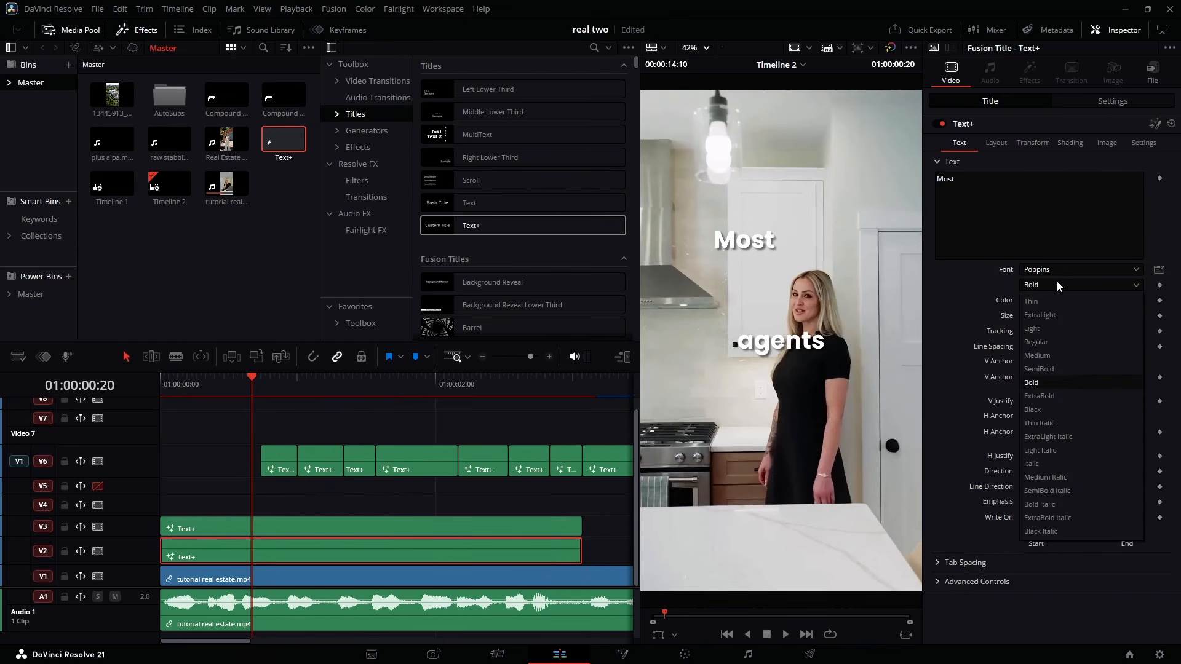
pyautogui.click(1044, 342)
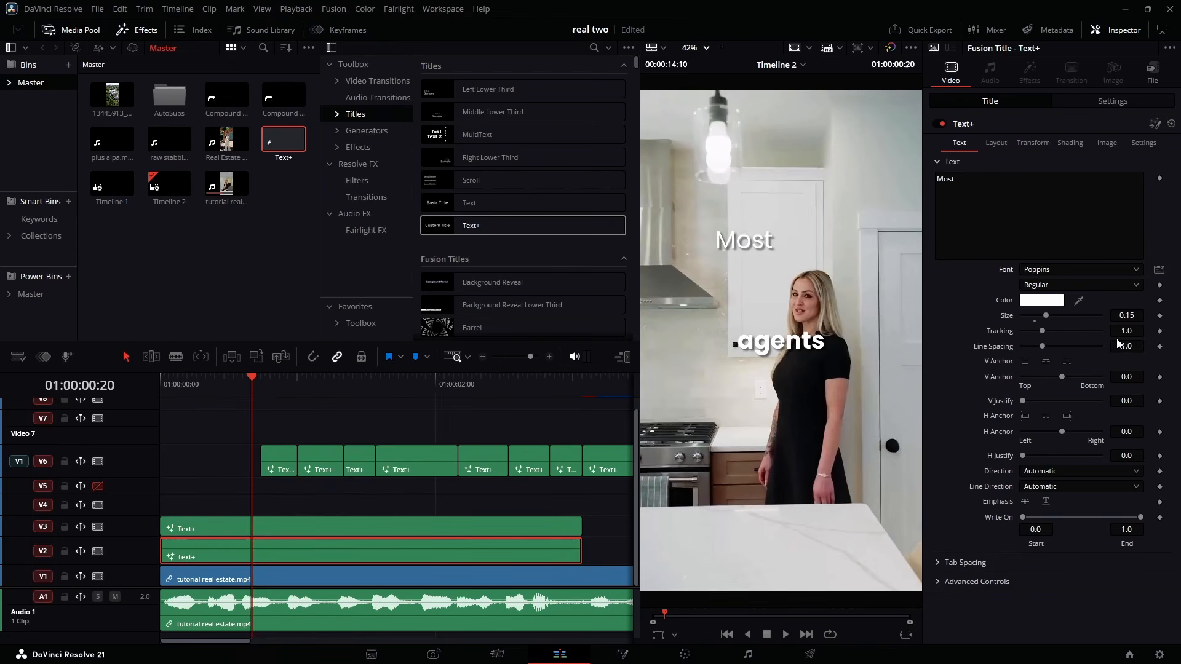
# - Raise the "agents" caption on track V3 to a vertical center of 0.65
pyautogui.click(325, 528)
pyautogui.click(997, 144)
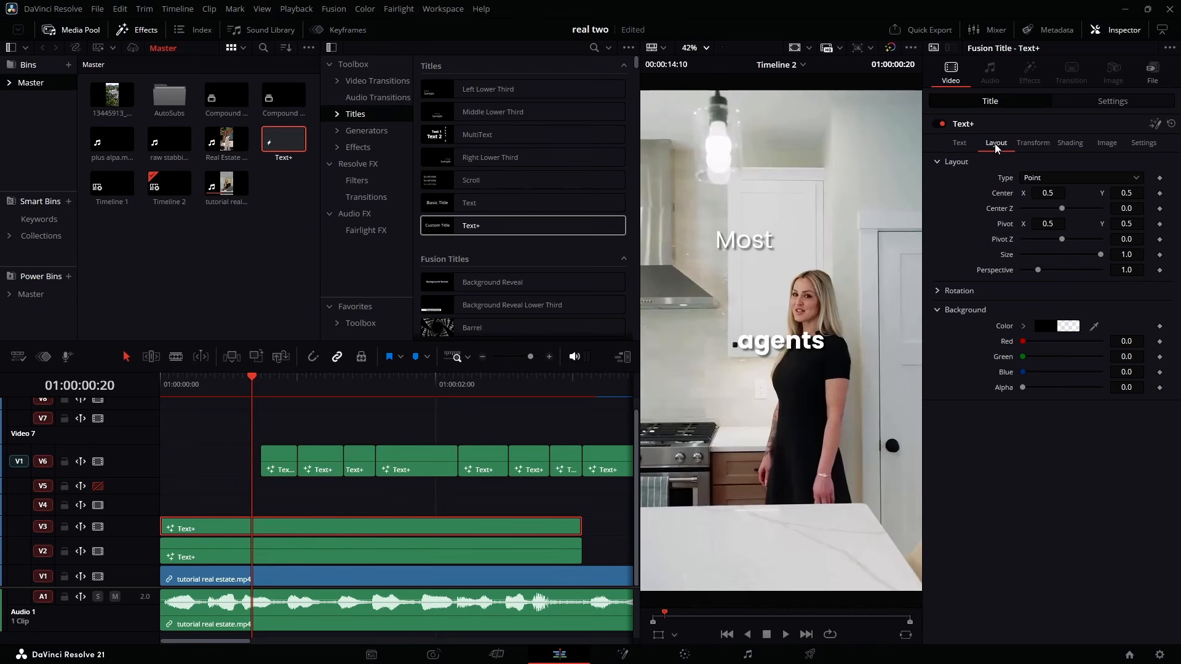
pyautogui.moveTo(1119, 194); pyautogui.dragTo(338, 523)
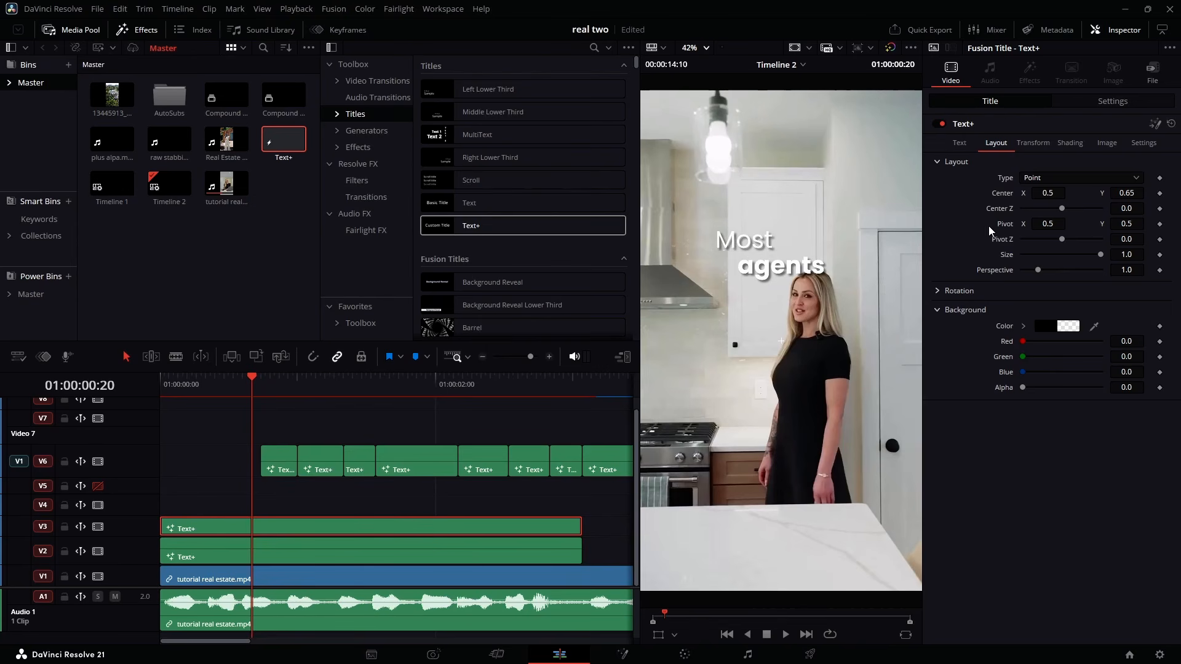
# - Capitalize the V3 caption's text to "Agents" and enlarge it to a size of about 0.2835
pyautogui.click(962, 144)
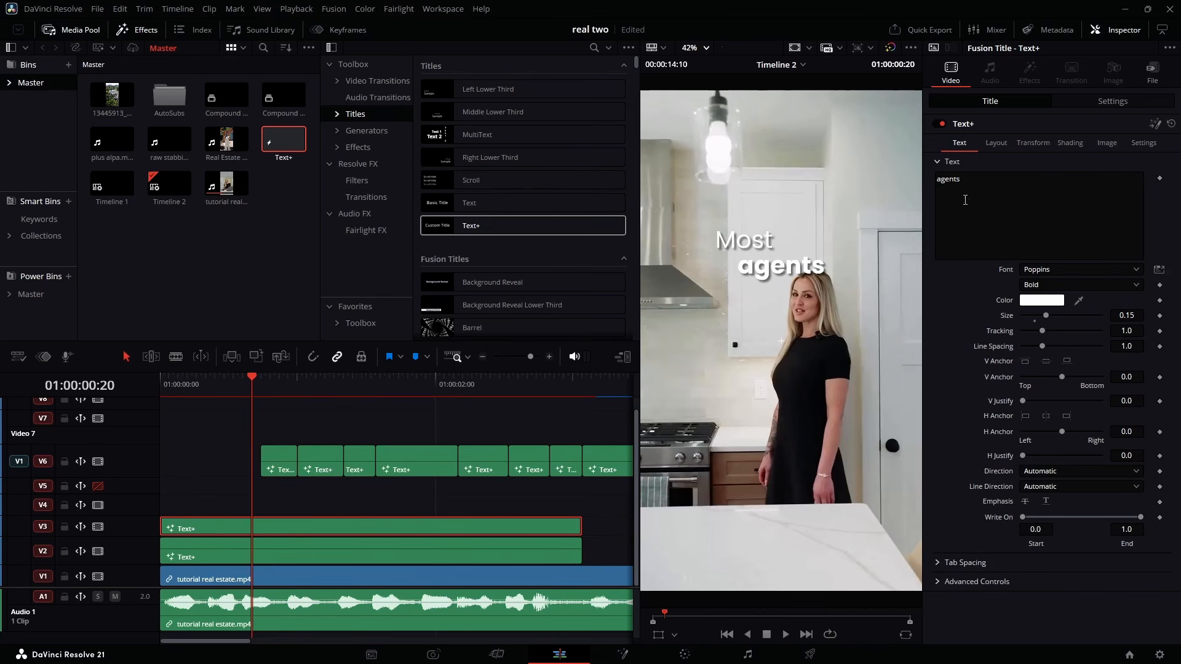
pyautogui.press('Home')
pyautogui.press('Delete')
pyautogui.write('A')
pyautogui.moveTo(1046, 316); pyautogui.dragTo(1066, 318)
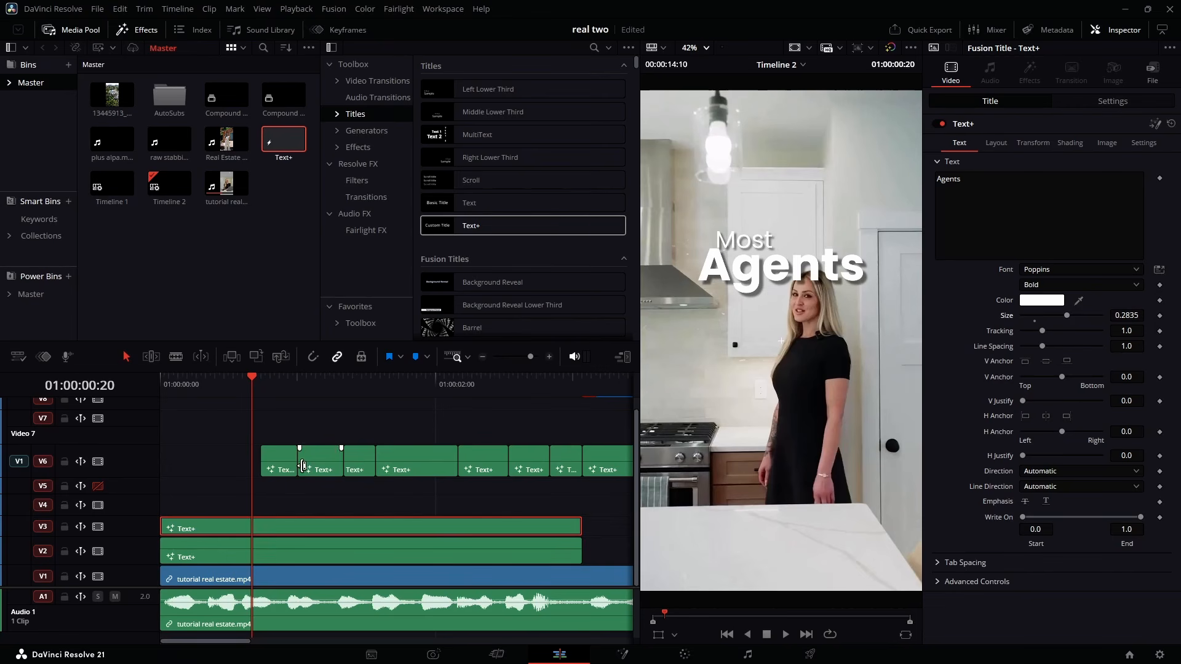
# - Set the "Most" caption's center to X 0.403, Y 0.719 and the "Agents" caption's vertical center to 0.666
pyautogui.click(298, 540)
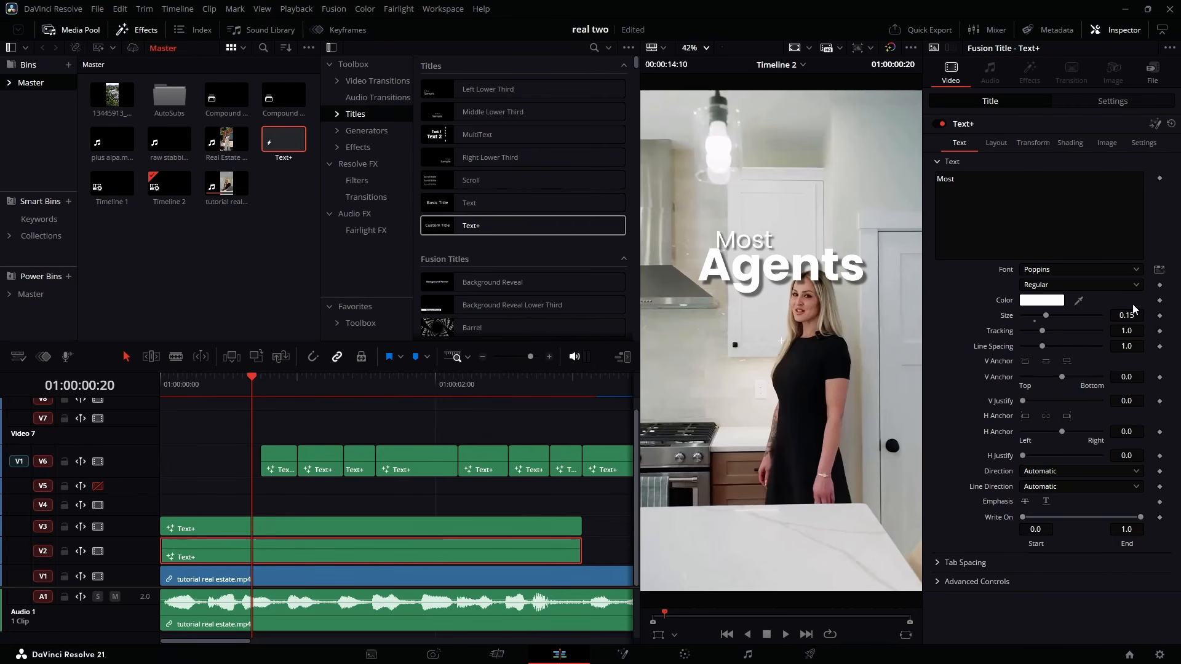
pyautogui.click(996, 144)
pyautogui.moveTo(1102, 198); pyautogui.dragTo(1126, 192)
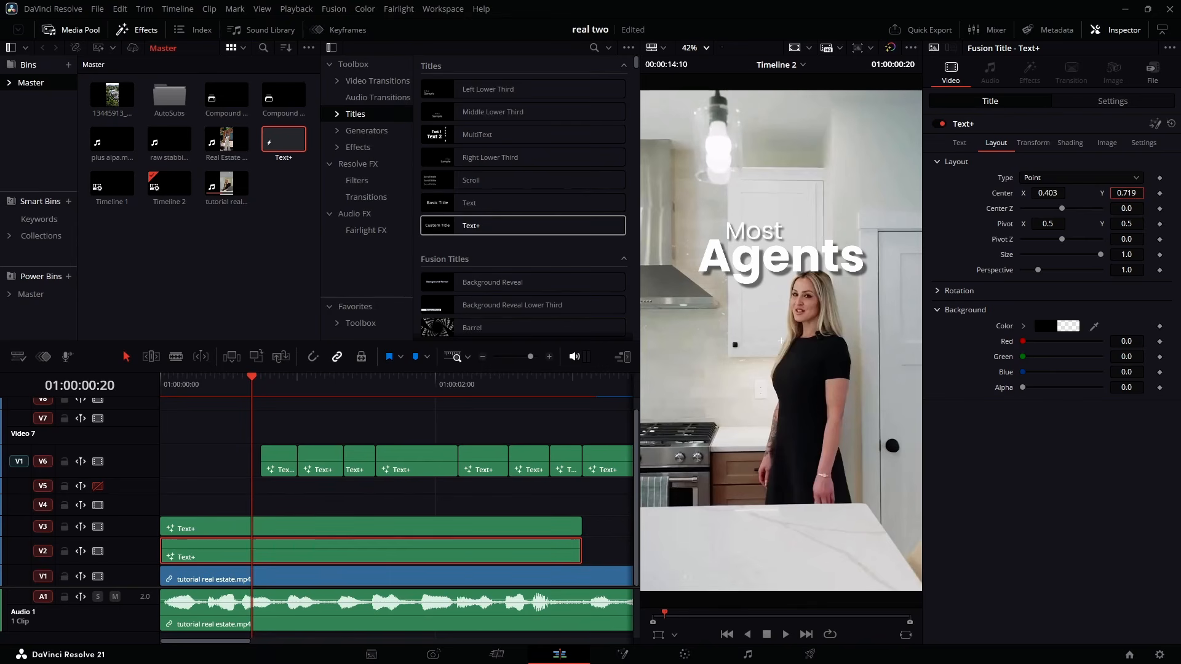
pyautogui.click(201, 528)
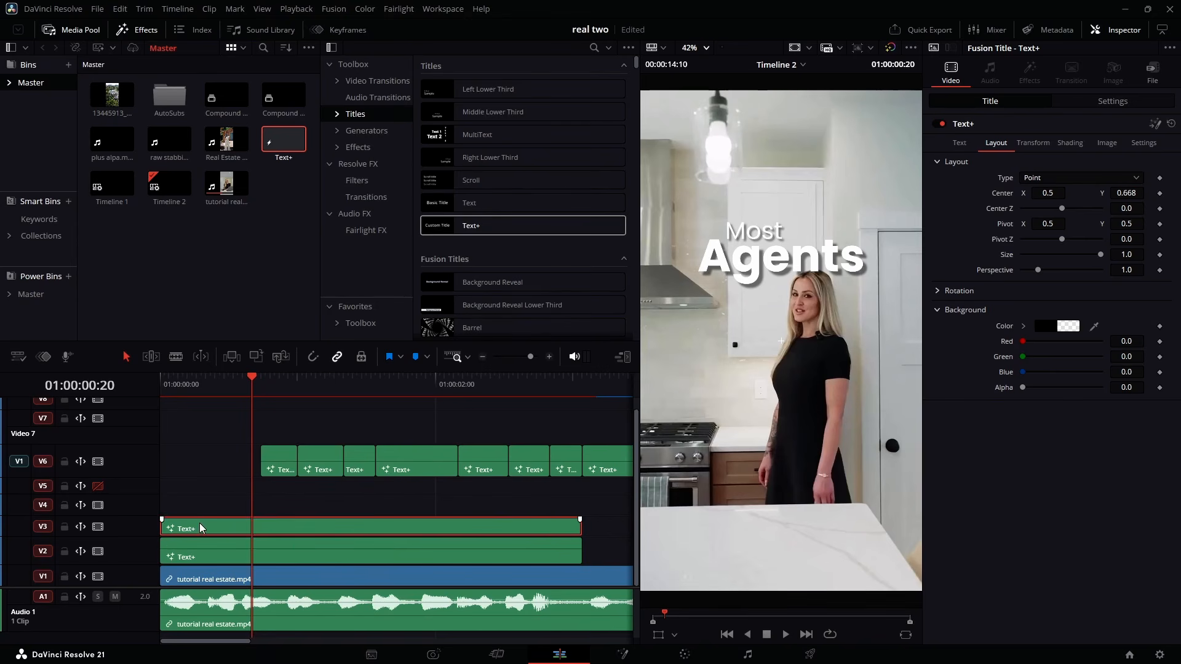
pyautogui.moveTo(1121, 197); pyautogui.dragTo(1118, 196)
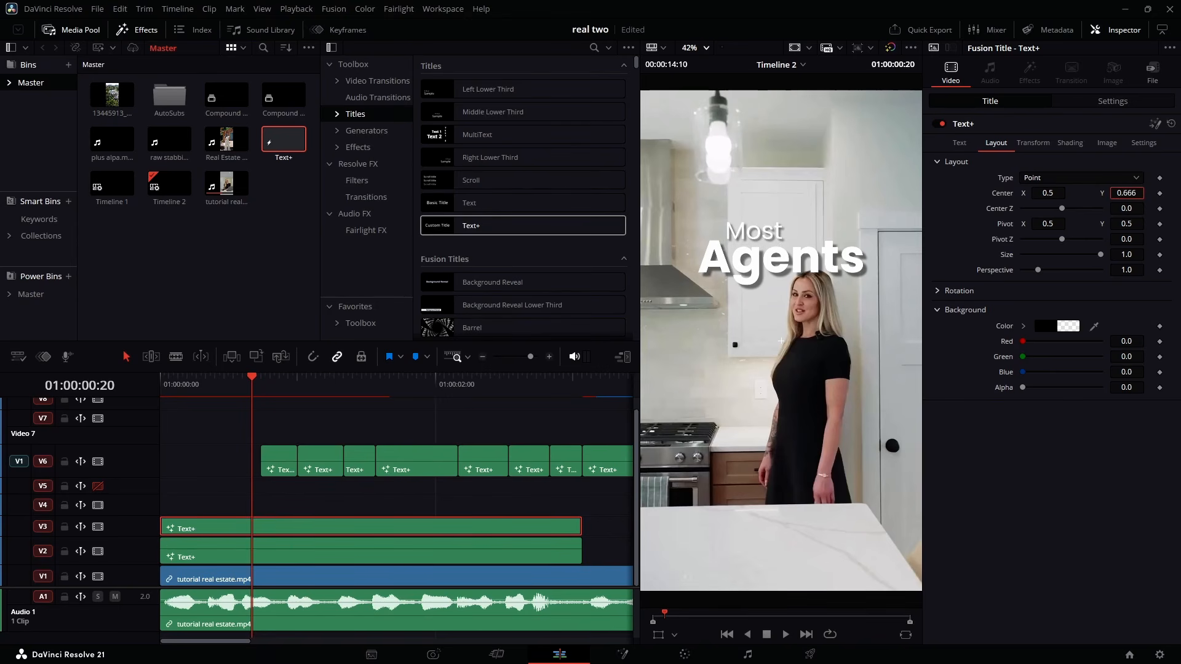
pyautogui.click(317, 555)
# - Set the "Agents" caption's composite mode to Difference and select the "Most" caption on track V2
pyautogui.click(324, 528)
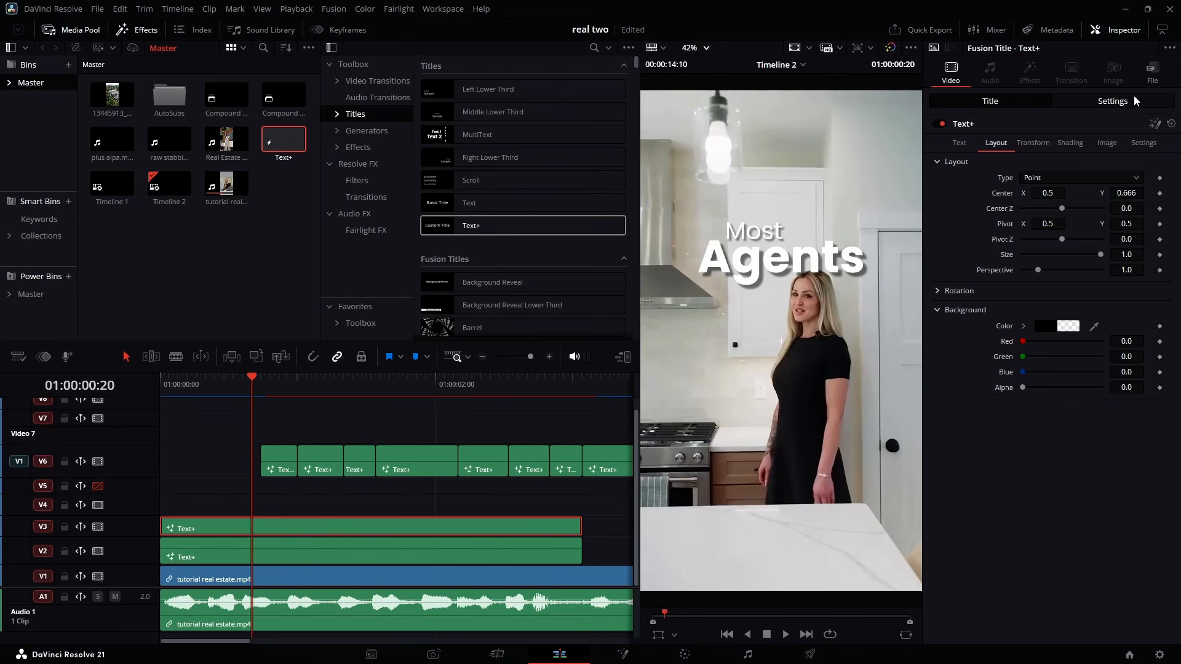
pyautogui.click(1119, 101)
pyautogui.click(1101, 312)
pyautogui.scroll(-2, 1076, 368)
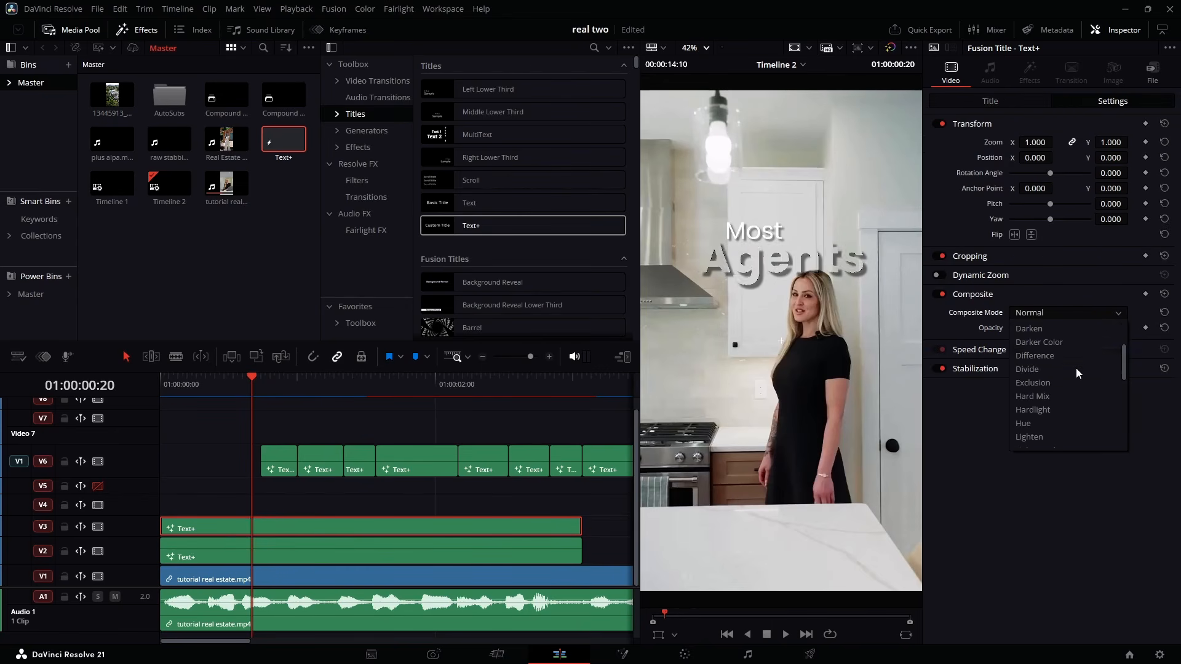
pyautogui.click(1035, 356)
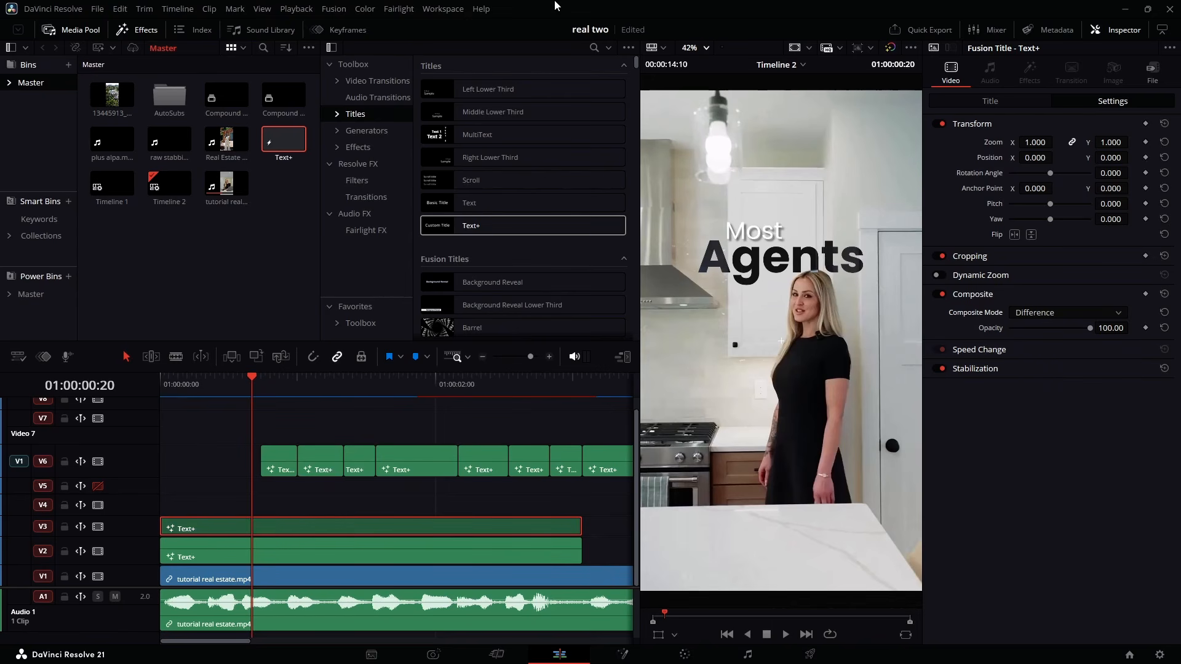
pyautogui.click(308, 551)
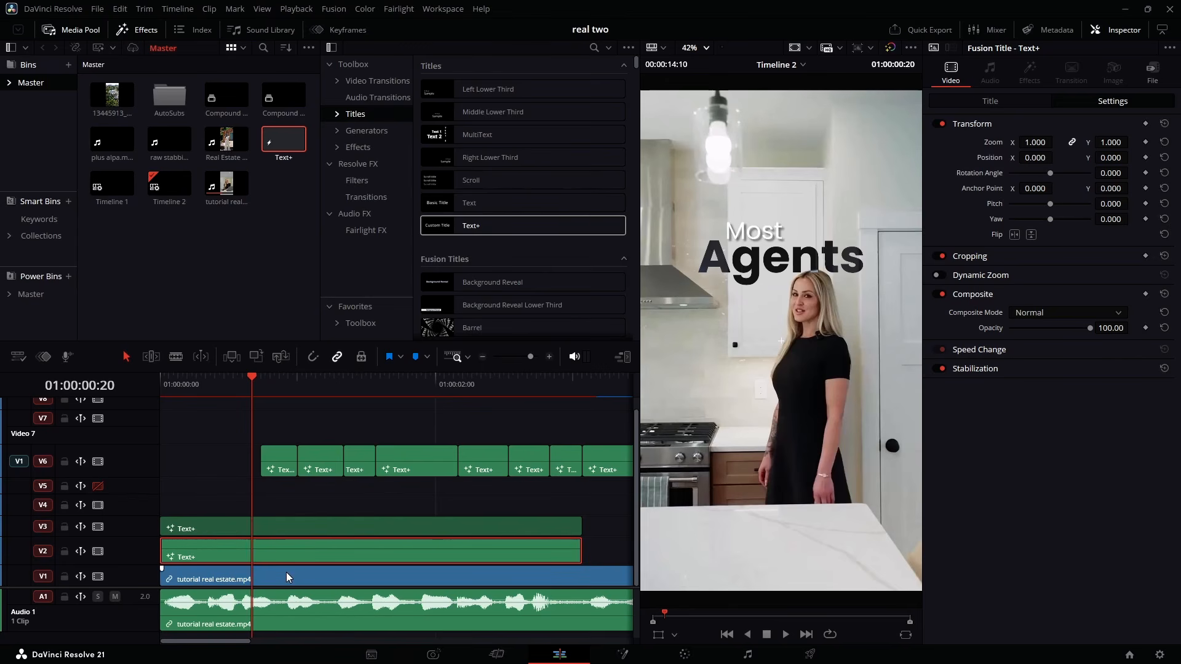
# - Change the "Agents" caption's text color to the green #6ac89e
pyautogui.click(305, 528)
pyautogui.click(1009, 103)
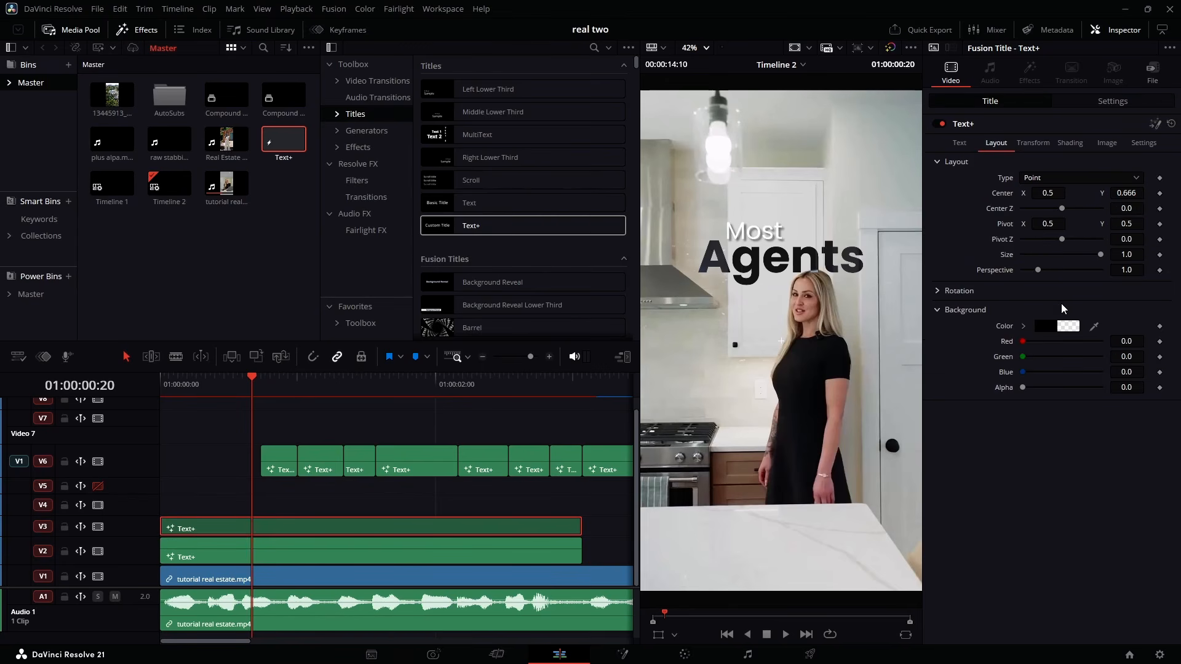
pyautogui.click(960, 143)
pyautogui.click(1057, 301)
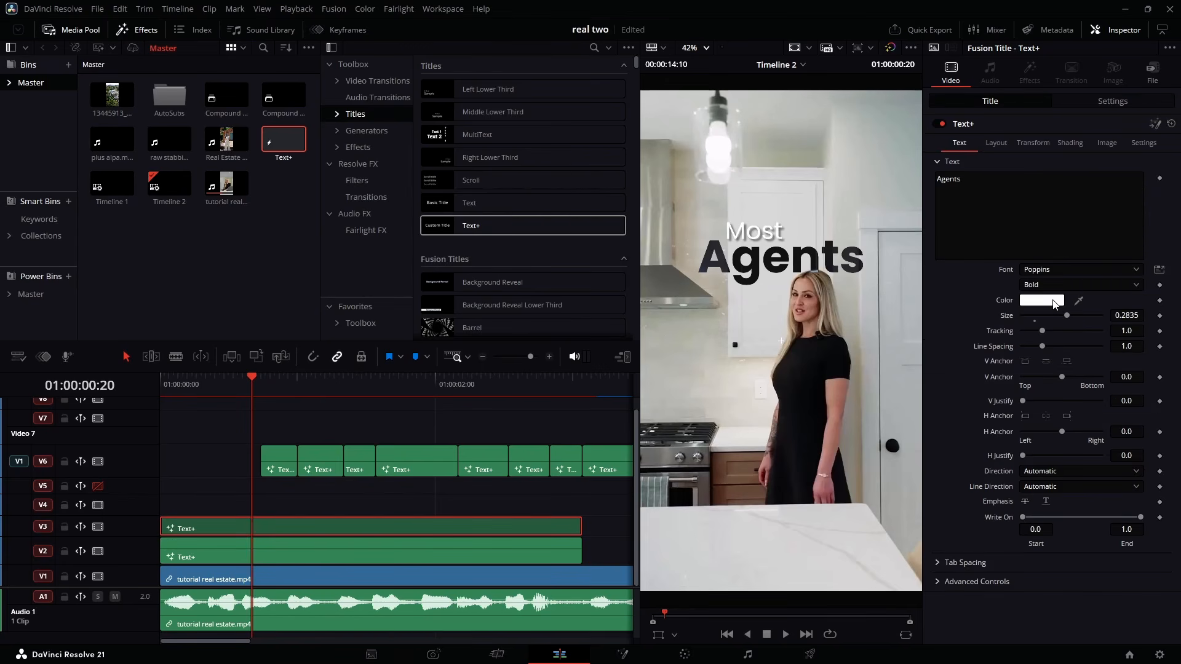
pyautogui.moveTo(662, 225); pyautogui.dragTo(493, 232)
pyautogui.click(332, 351)
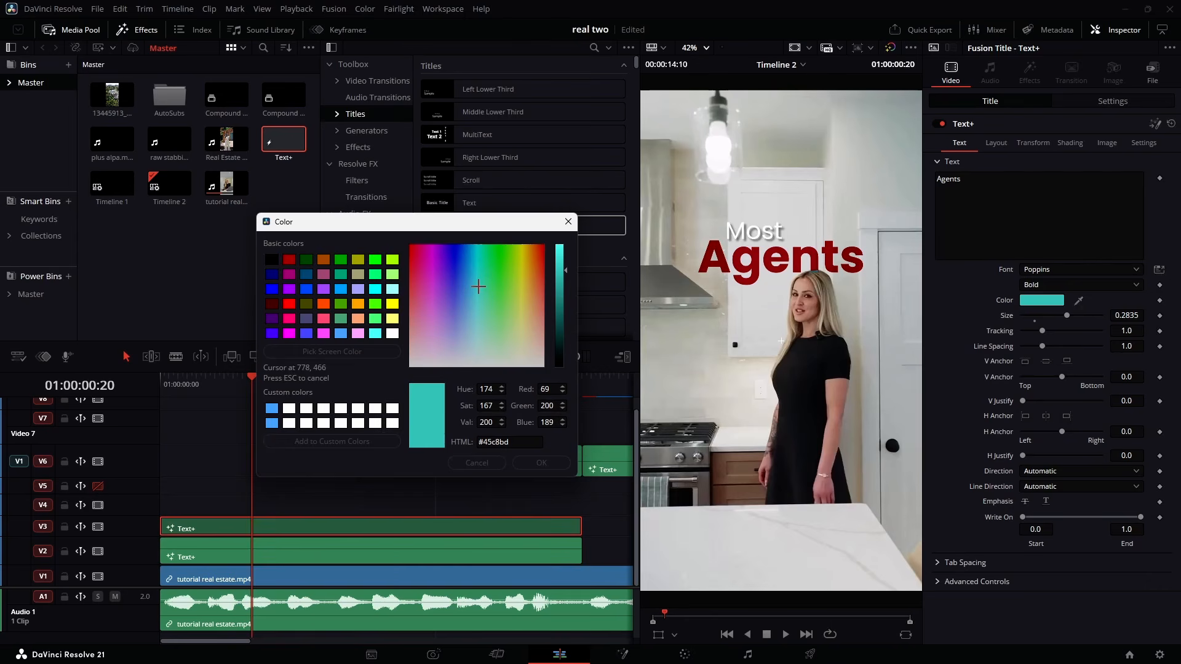
pyautogui.click(487, 309)
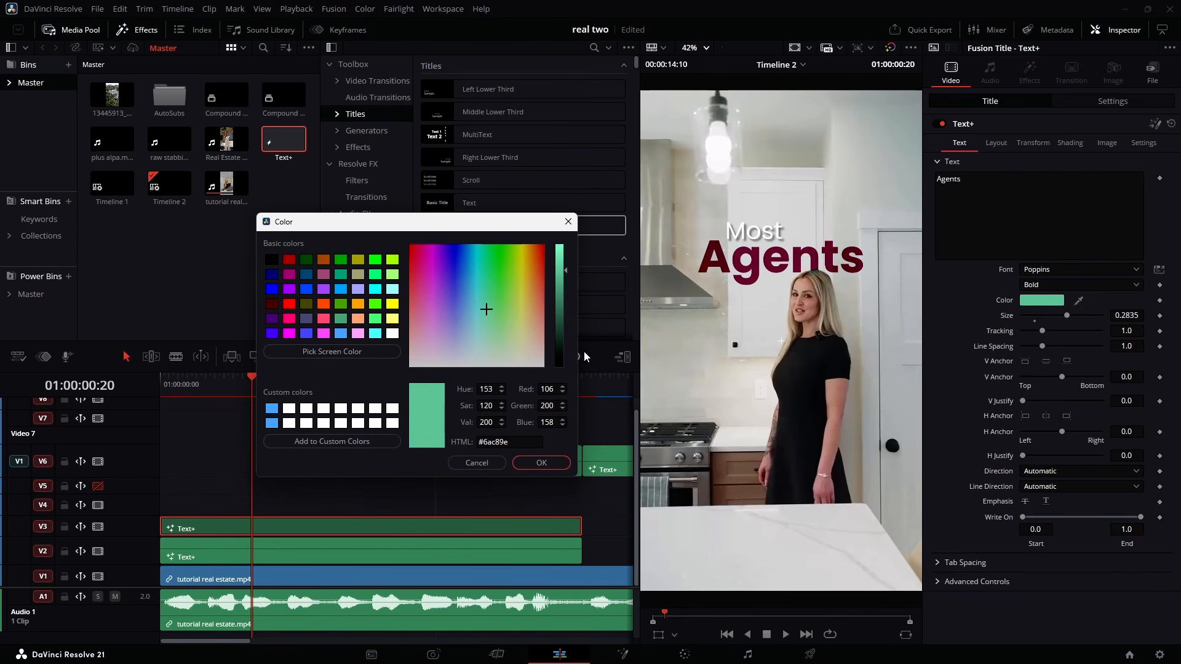
pyautogui.click(552, 463)
# - Set the "will" caption's horizontal center to 0.309 and extend its clip over the following words on a separate track
pyautogui.moveTo(1047, 193); pyautogui.dragTo(930, 193)
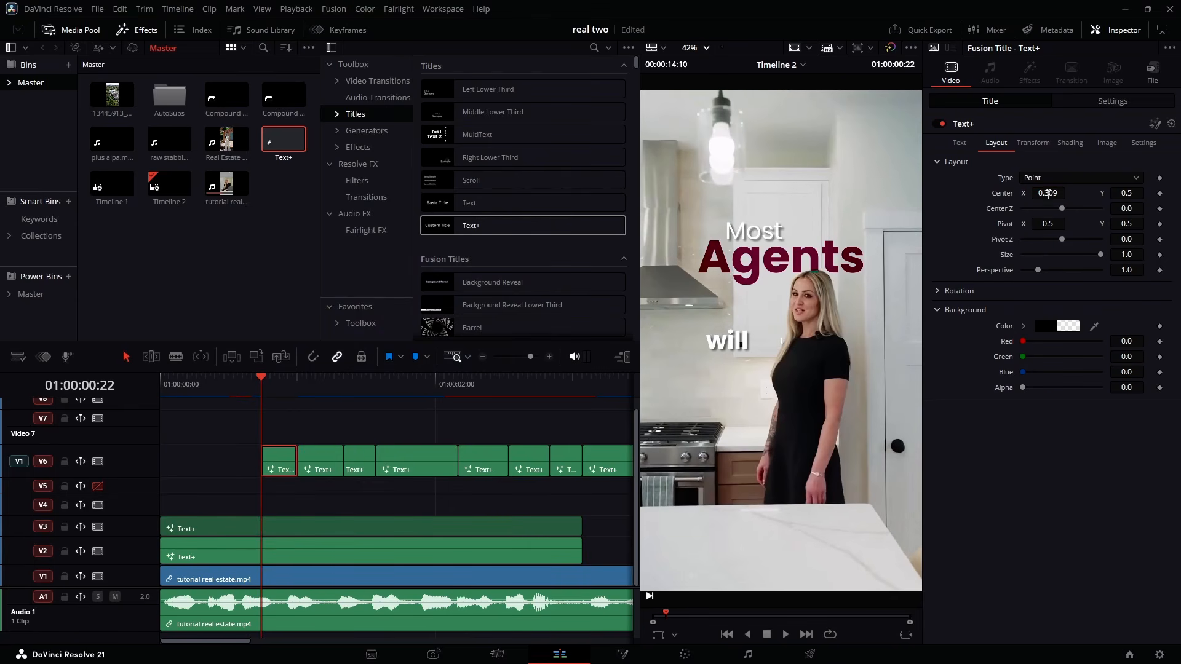
pyautogui.press('Down')
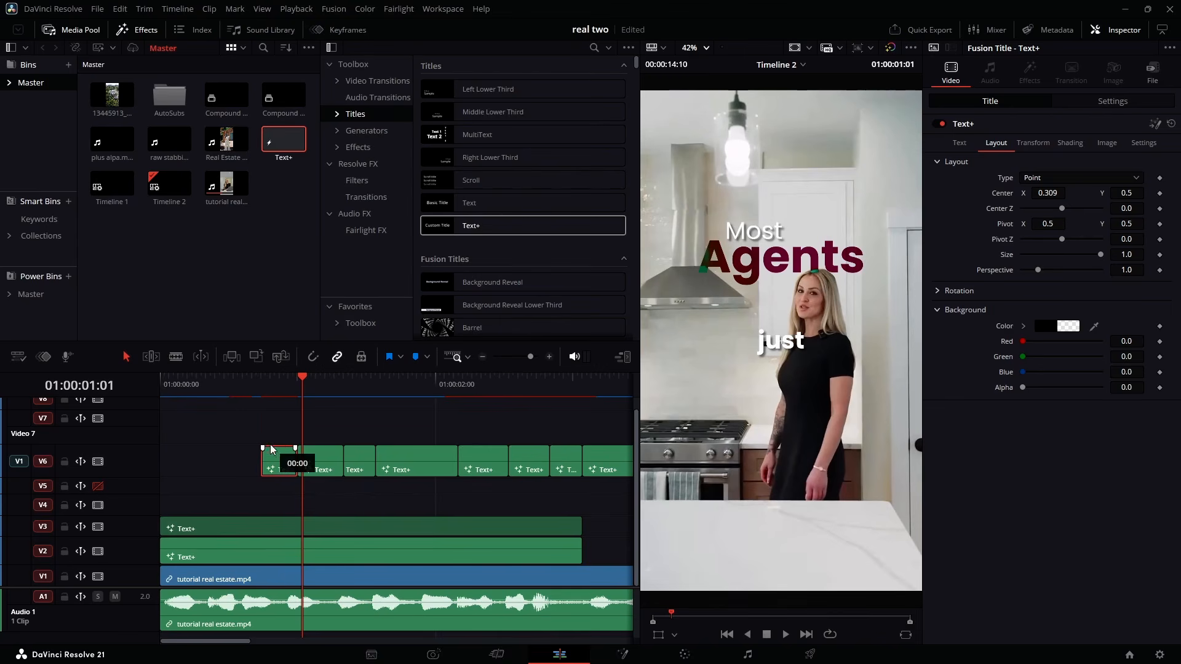
pyautogui.moveTo(293, 460); pyautogui.dragTo(464, 421)
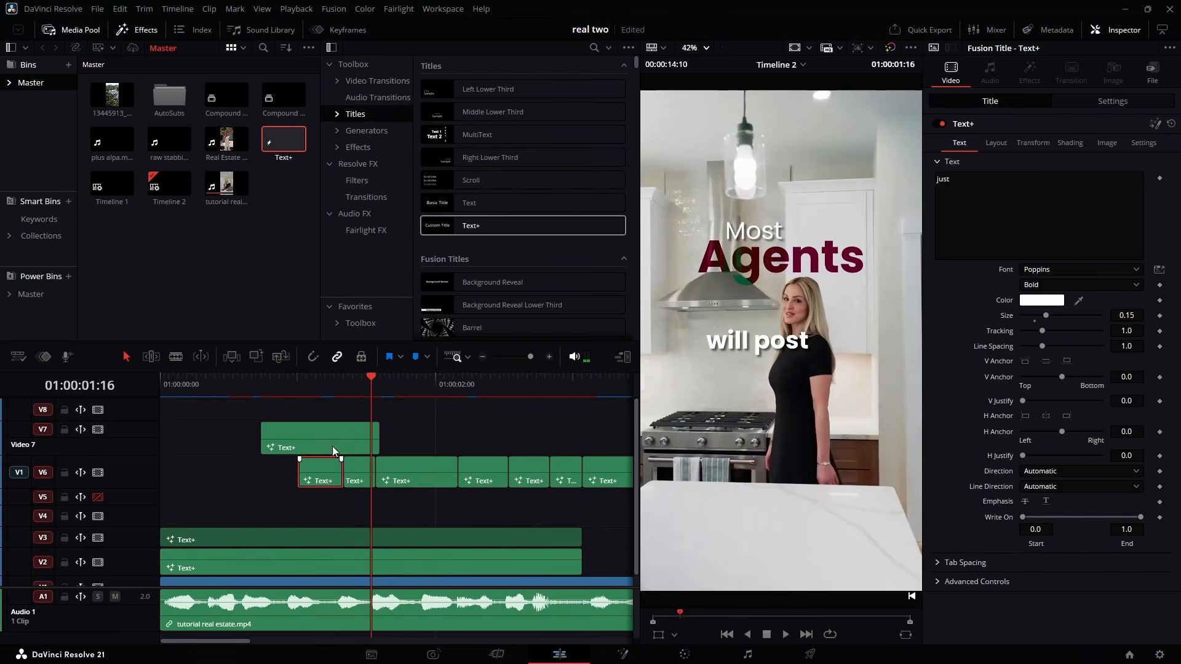
# - Stack the "will", "just", "post" and "a listing" clips on tracks V6 to V9 and extend them all to end at 01:00:02:05
pyautogui.hotkey('alt', 'Up')
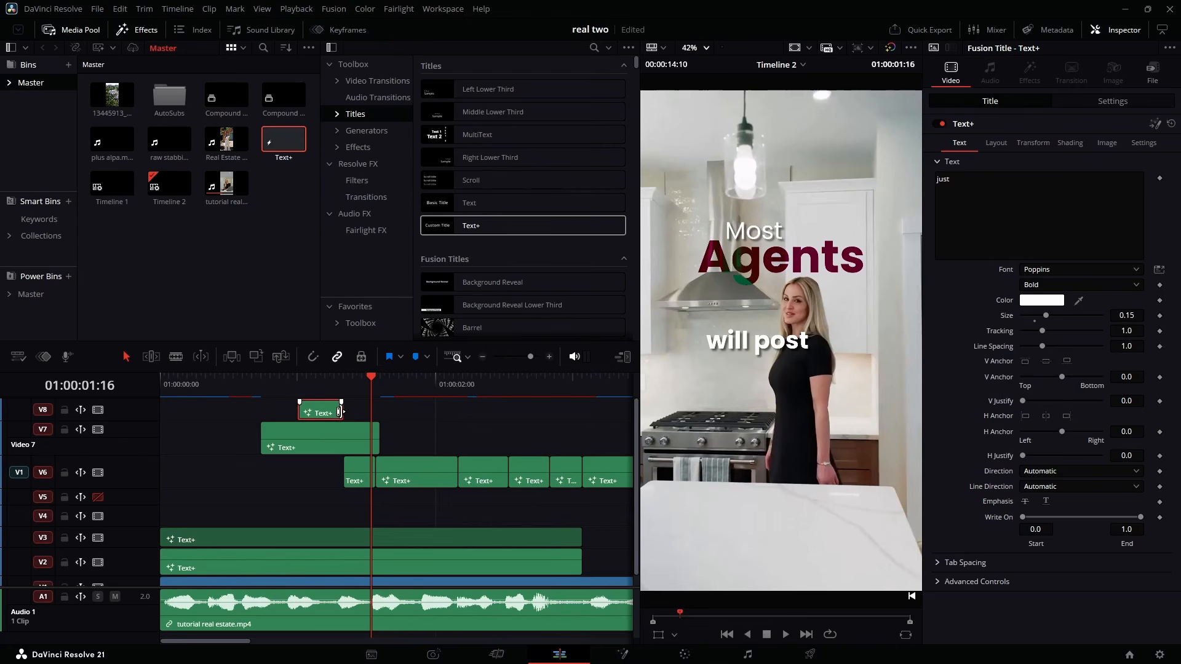
pyautogui.moveTo(342, 411); pyautogui.dragTo(454, 436)
pyautogui.press('Down')
pyautogui.press('Down')
pyautogui.moveTo(372, 406); pyautogui.dragTo(456, 408)
pyautogui.moveTo(373, 423); pyautogui.dragTo(459, 425)
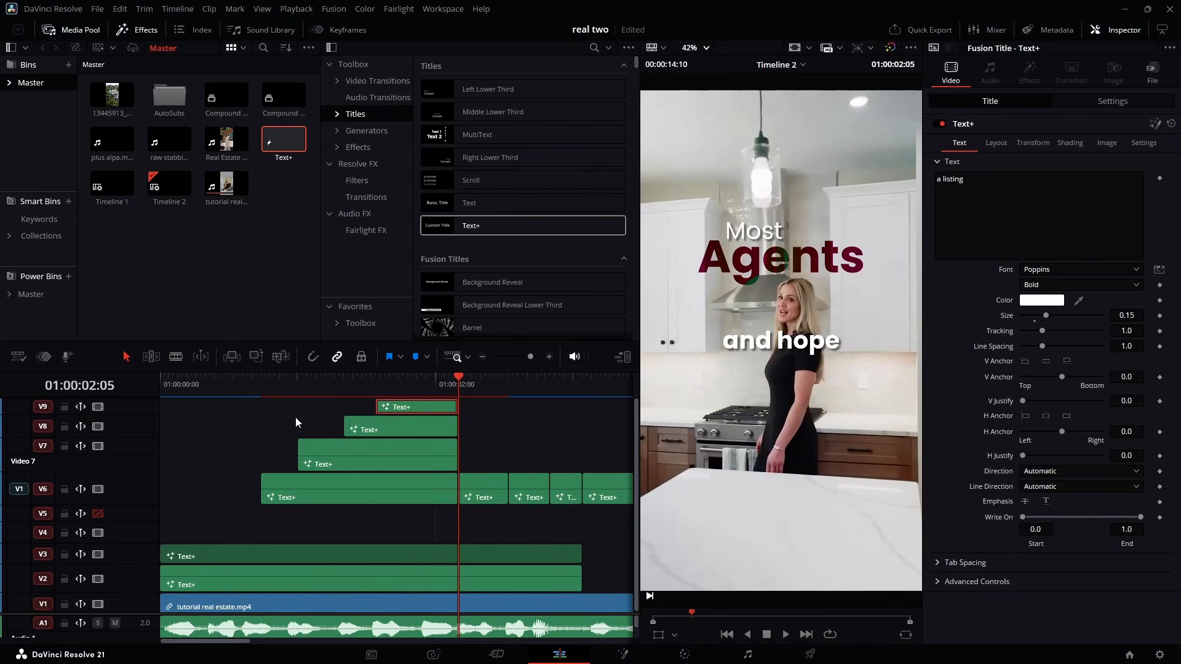
# - Play back the stacked captions from around the point where "will" appears to check their timing
pyautogui.click(270, 389)
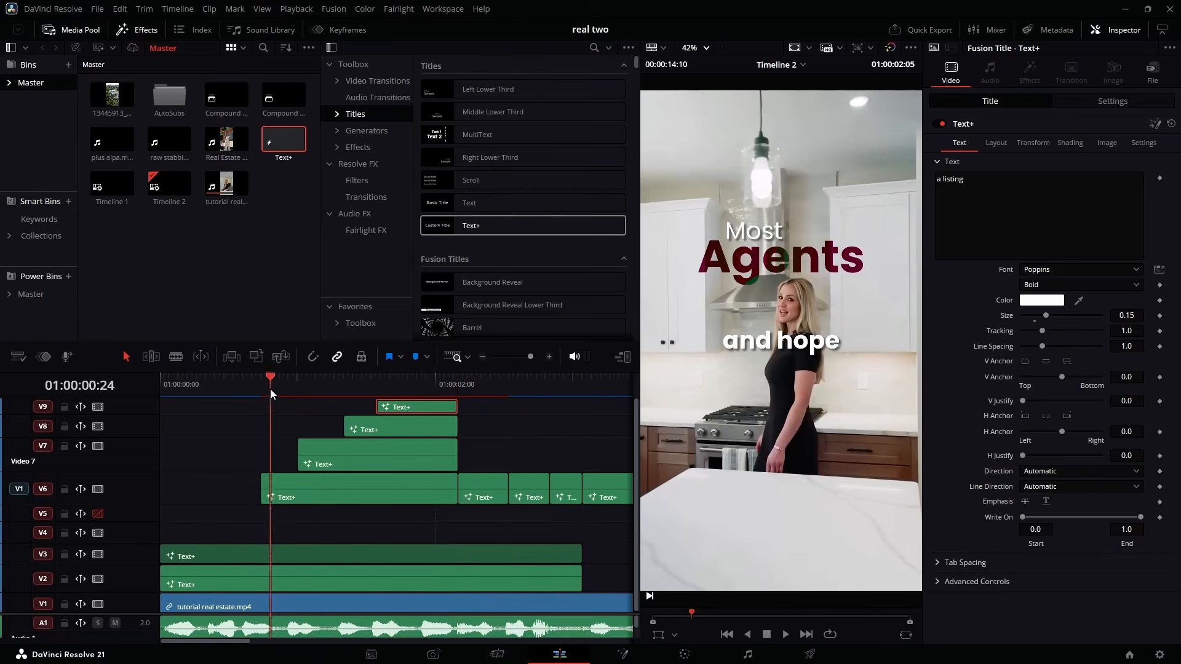
pyautogui.press('space')
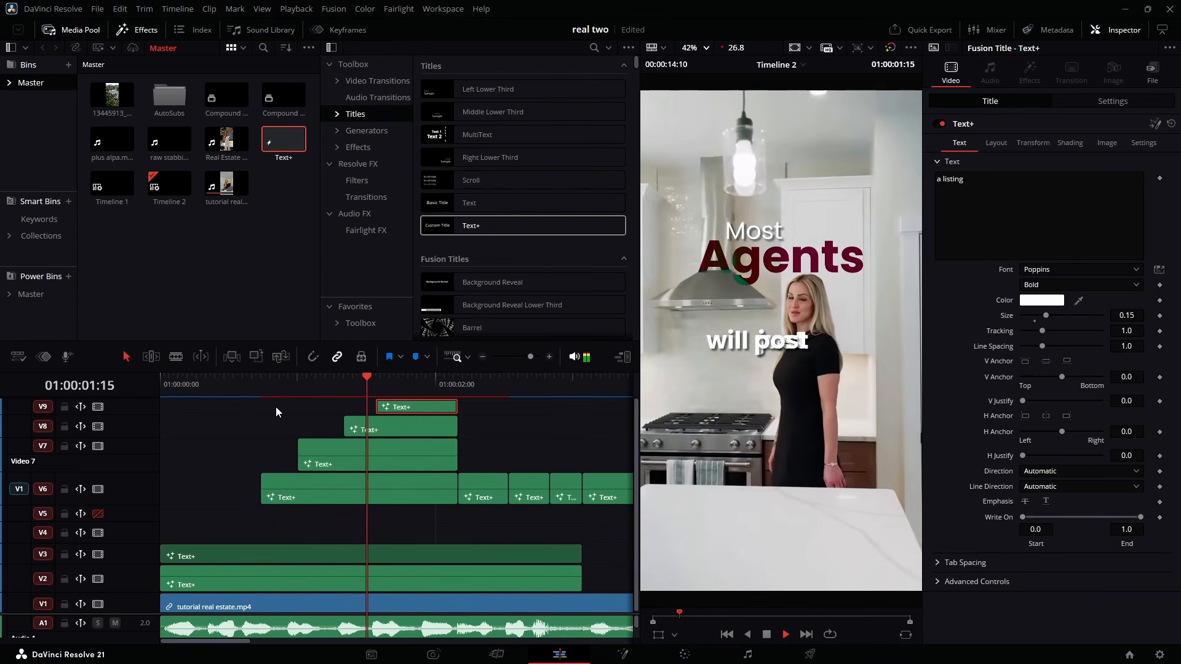
pyautogui.press('space')
pyautogui.click(256, 386)
pyautogui.press('space')
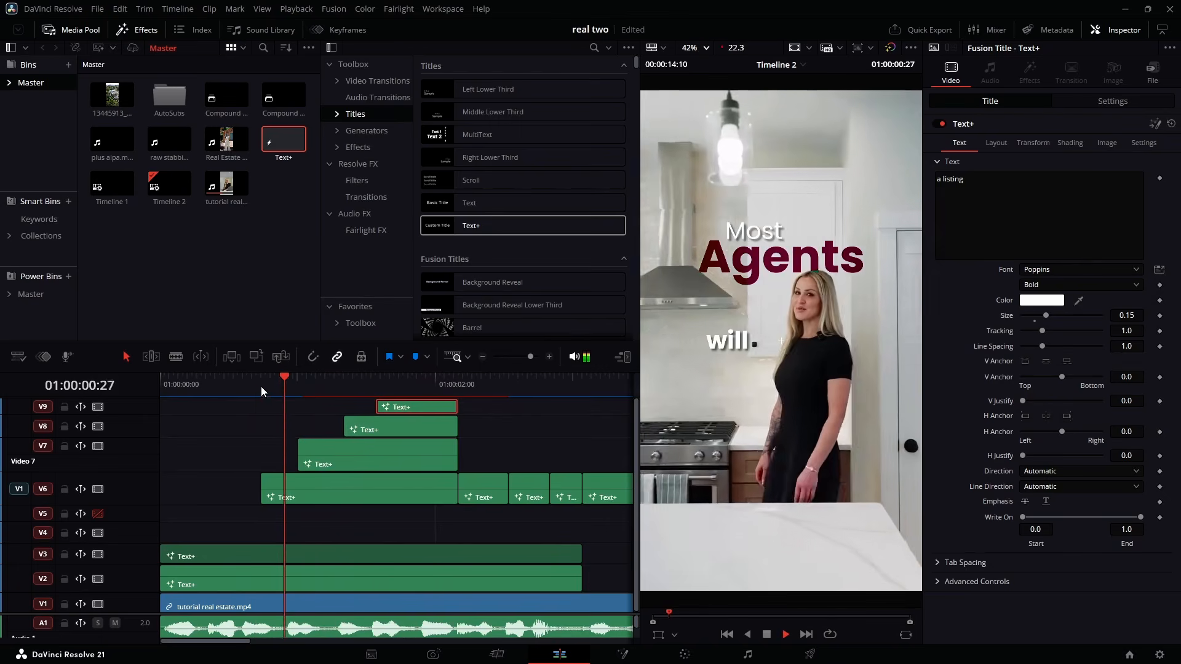
pyautogui.press('space')
# - Lower the "a listing" caption on track V9 to a vertical center of 0.392
pyautogui.click(381, 454)
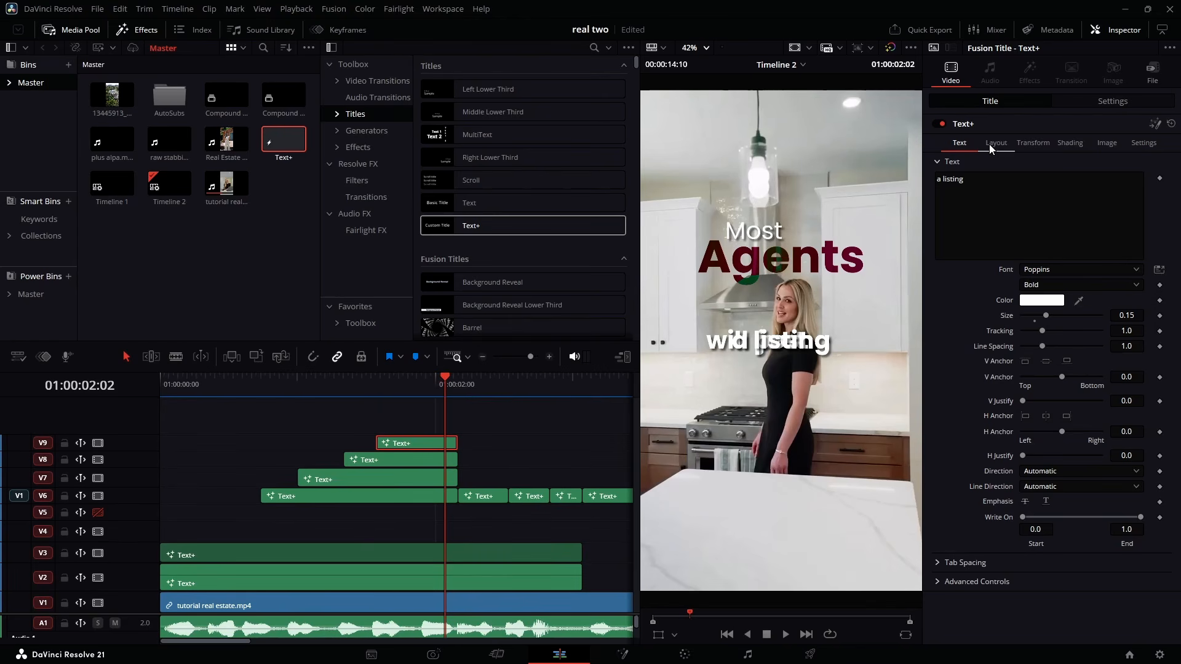
pyautogui.click(989, 144)
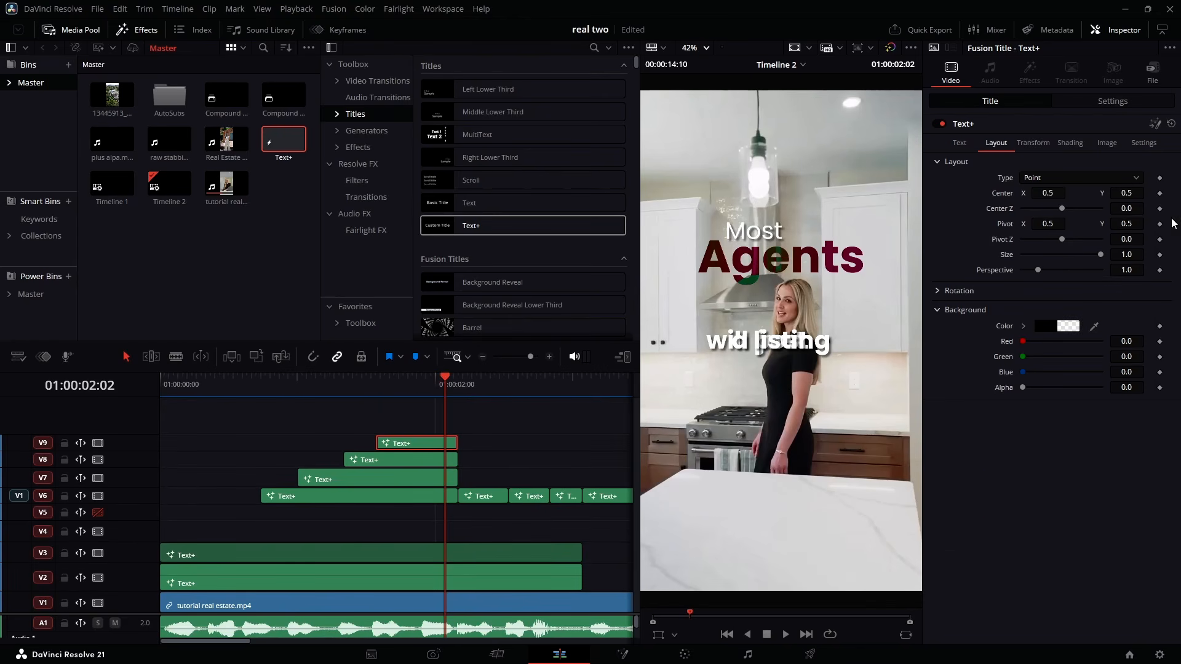
pyautogui.moveTo(1129, 193); pyautogui.dragTo(1063, 193)
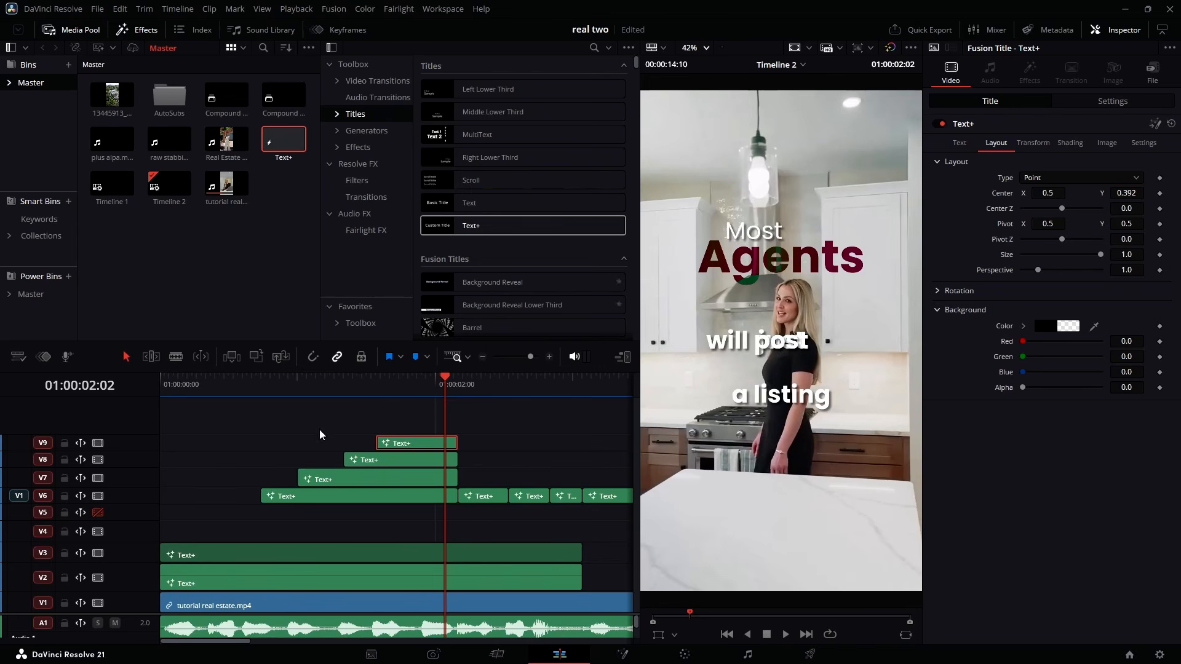
# - Spread the captions into one line, setting the horizontal centers to 0.7 for "post", 0.507 for "just" and 0.326 for "will"
pyautogui.click(382, 458)
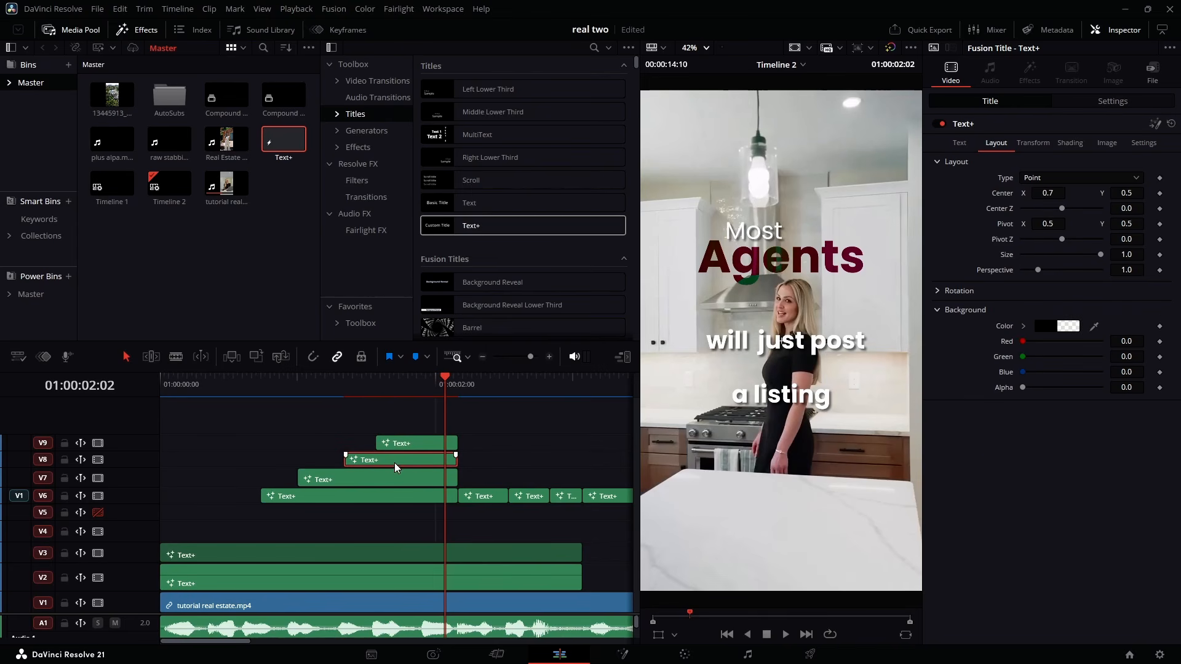
pyautogui.click(391, 480)
pyautogui.click(996, 142)
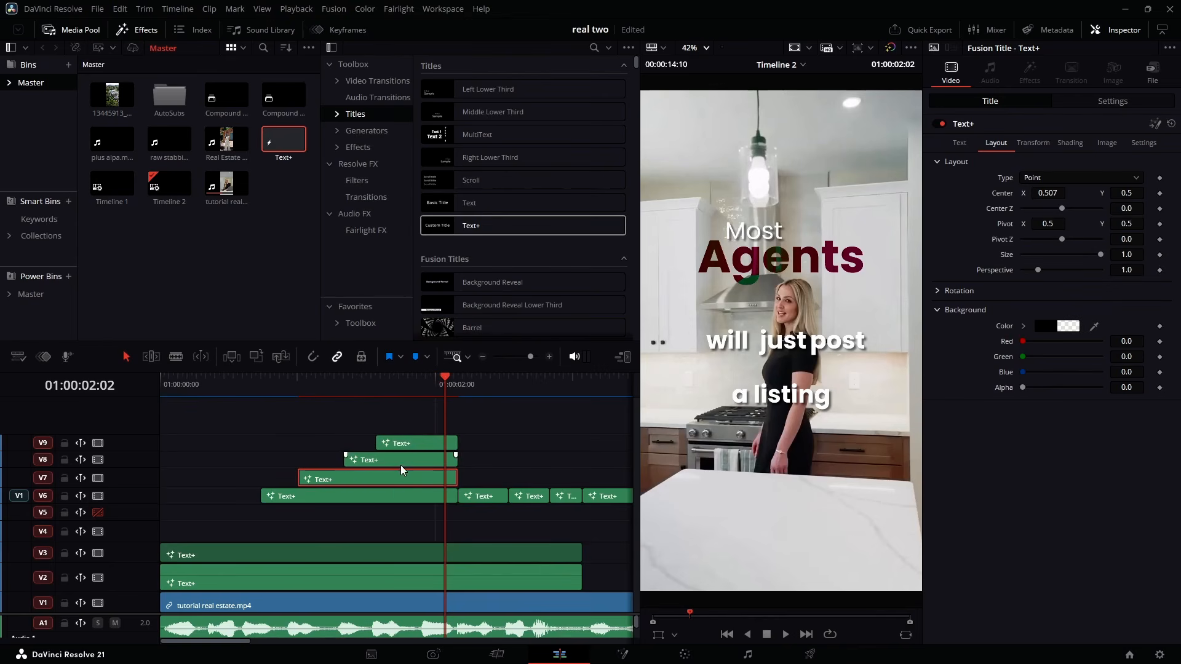
pyautogui.click(375, 496)
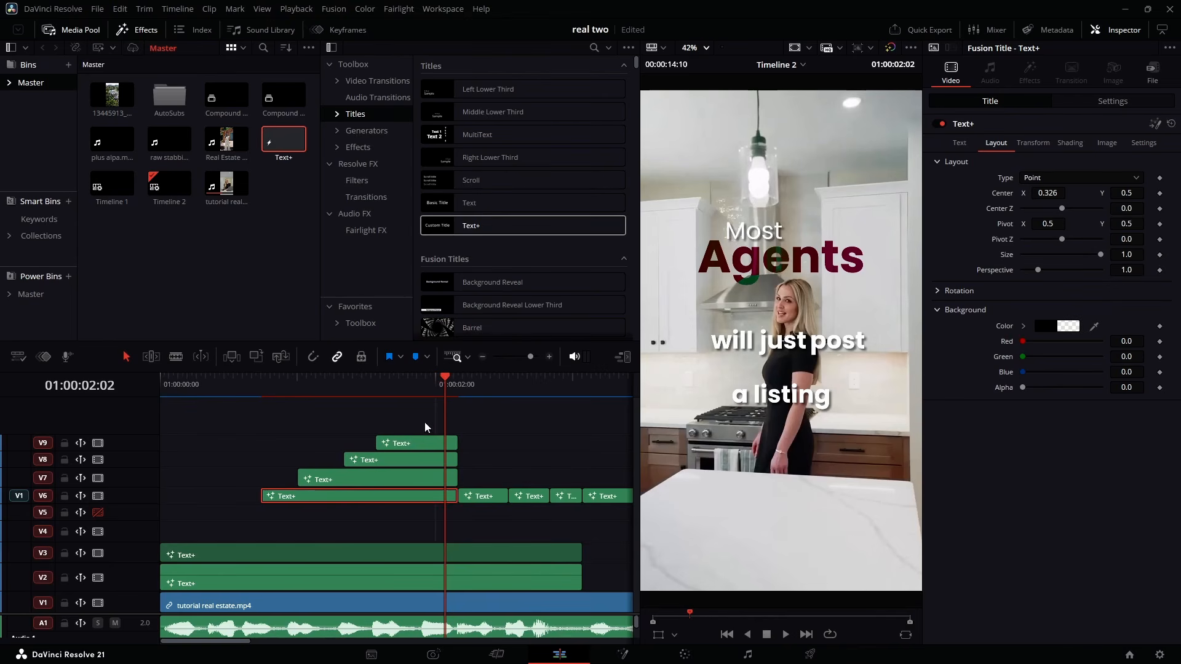
# - Set the "a listing" caption's vertical center to 0.449 and its text size to 0.2309
pyautogui.click(406, 442)
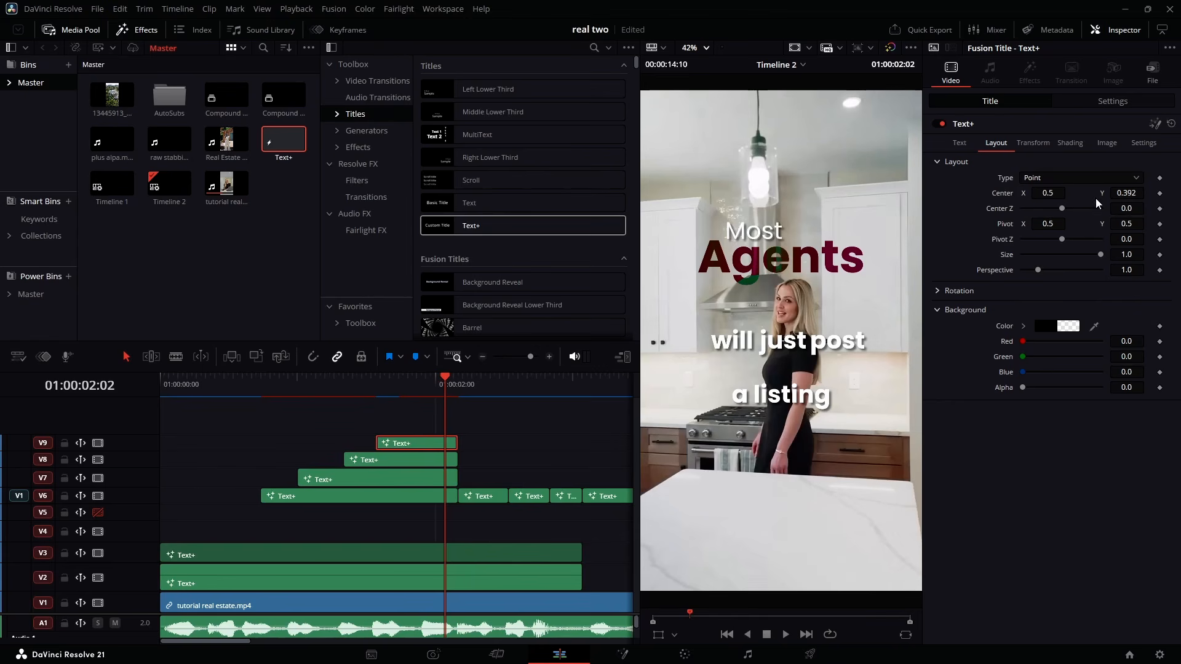
pyautogui.moveTo(1117, 194); pyautogui.dragTo(1152, 194)
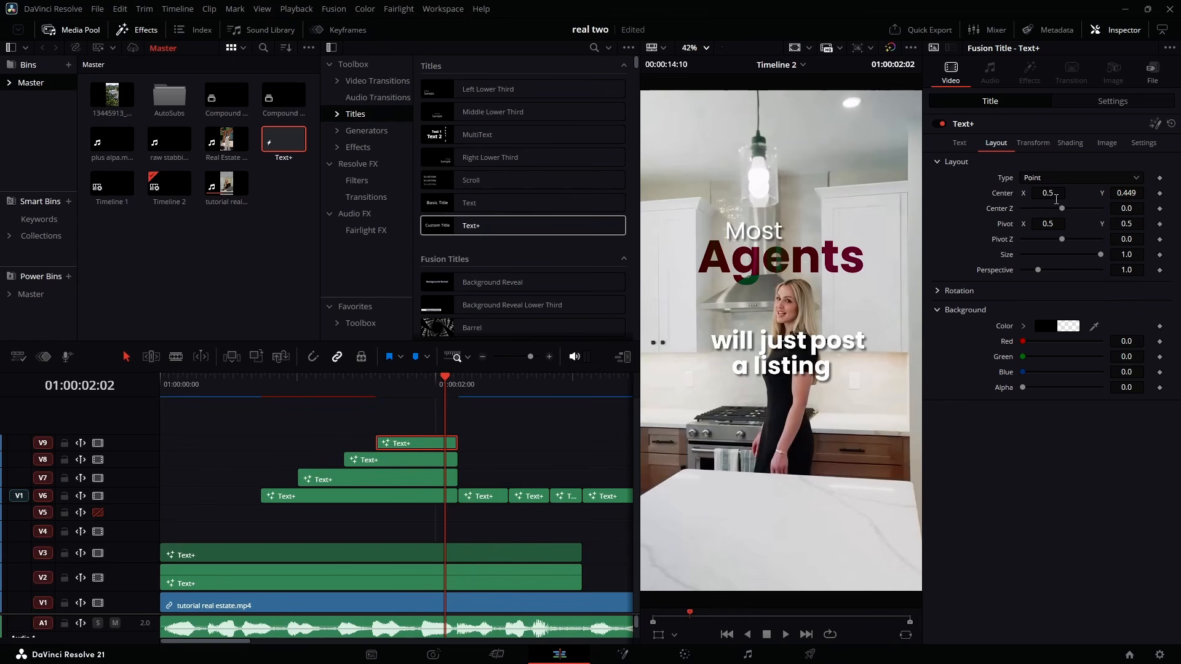
pyautogui.click(960, 144)
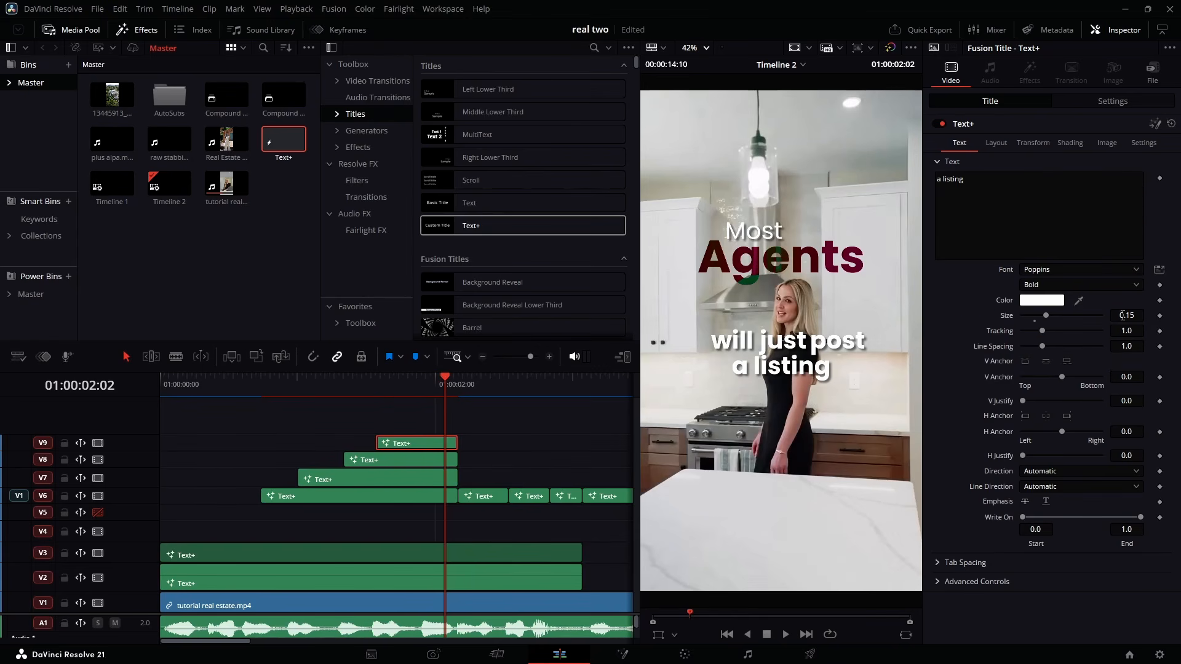
pyautogui.moveTo(1123, 315); pyautogui.dragTo(1172, 315)
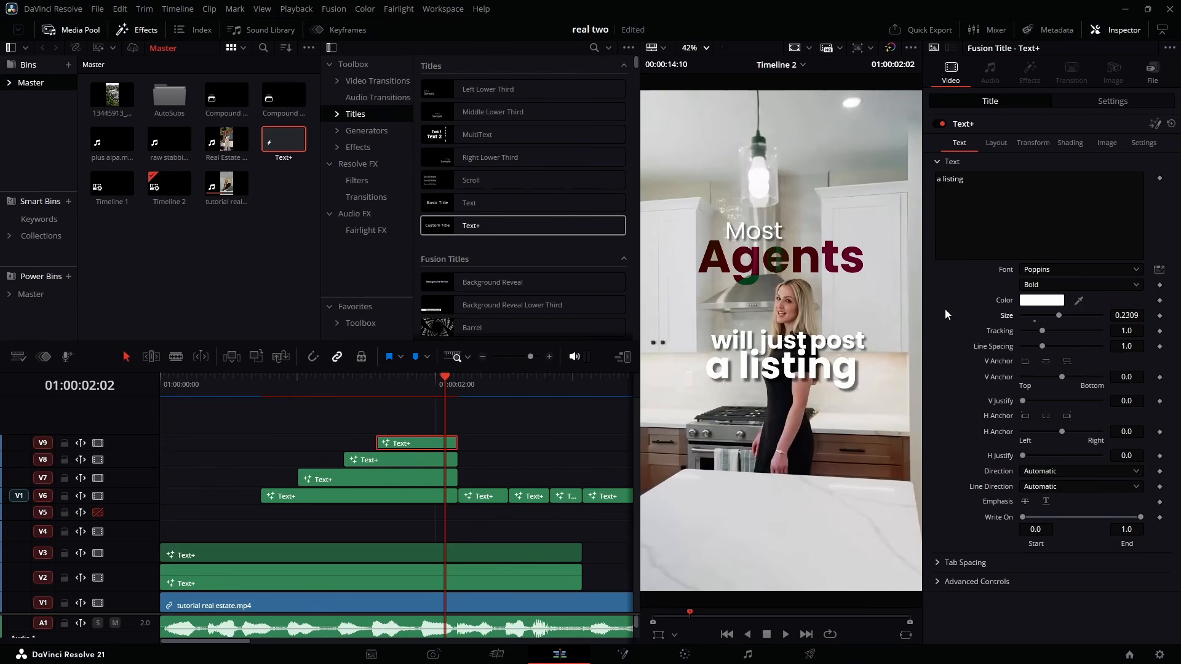
# - Set the "a listing" caption's composite mode to Difference
pyautogui.click(1112, 101)
pyautogui.click(1069, 313)
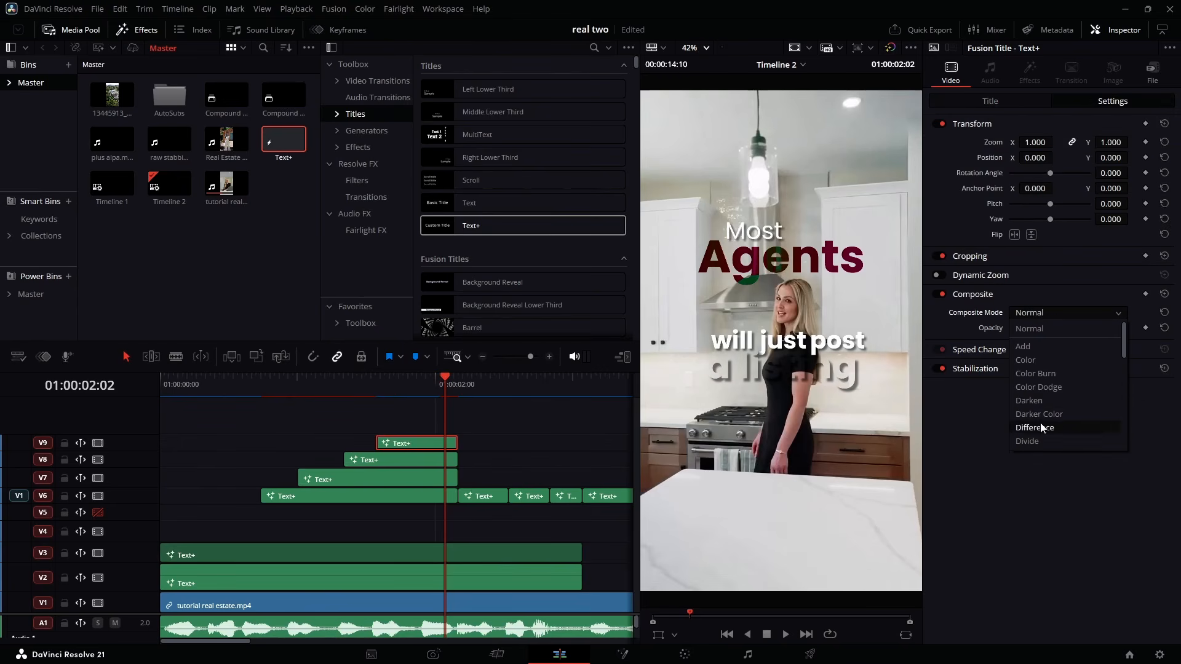
pyautogui.click(1039, 427)
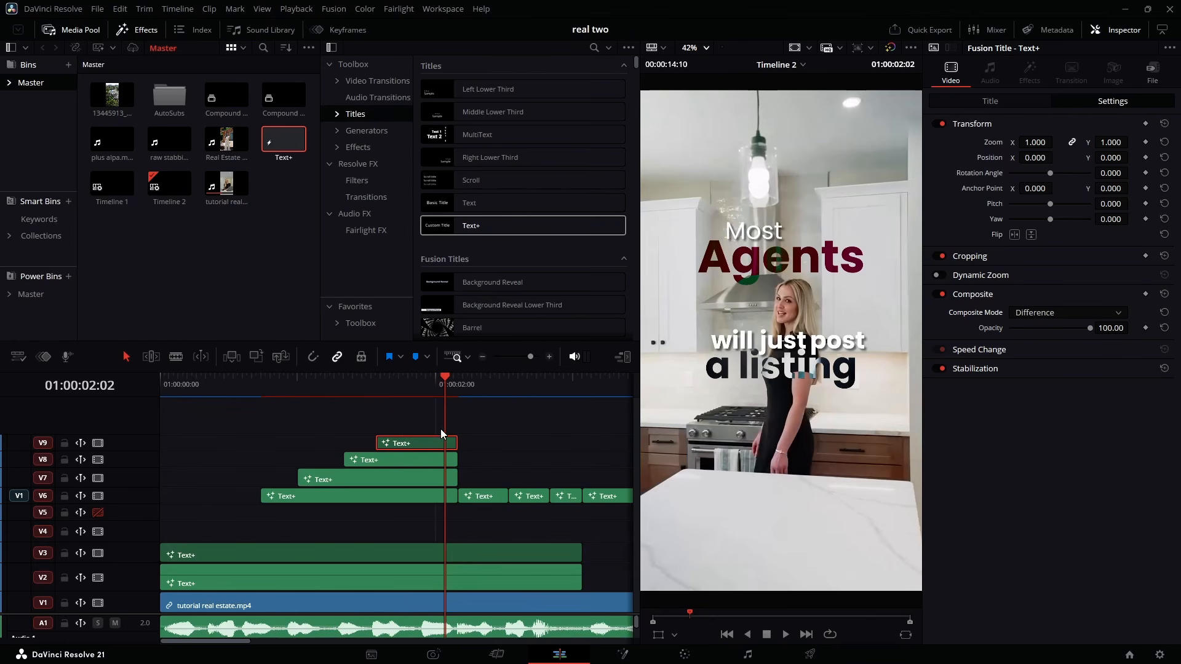
# - Change the "just" caption's font style to SemiBold
pyautogui.click(431, 479)
pyautogui.click(1052, 285)
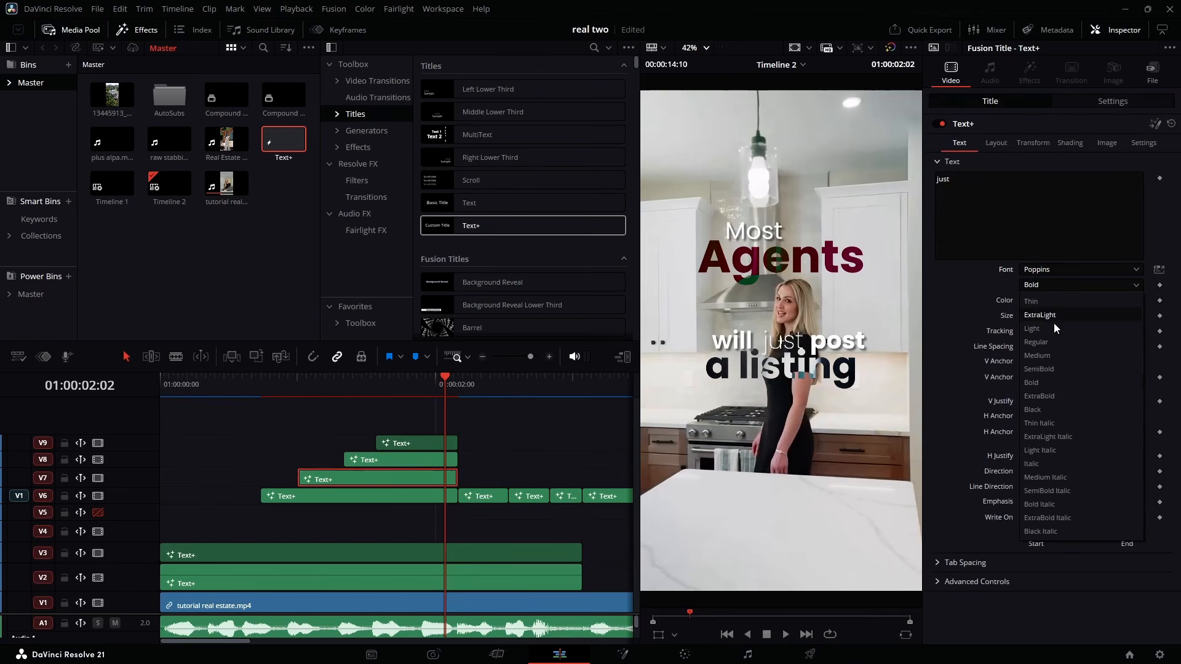
pyautogui.click(1039, 369)
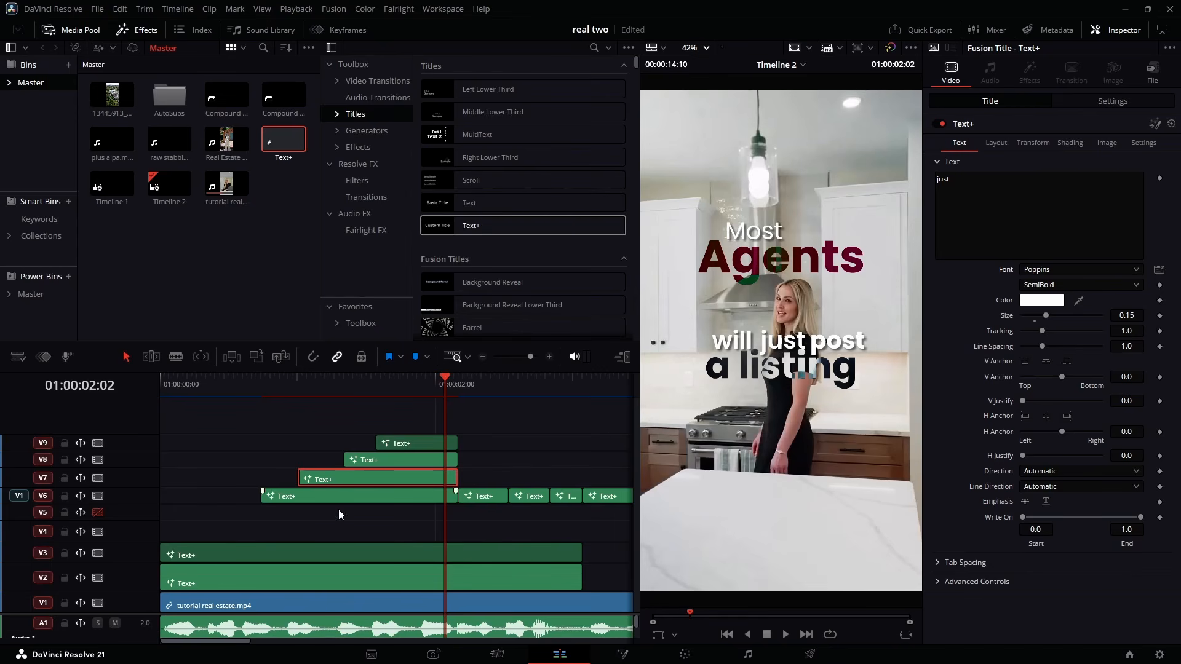
pyautogui.moveTo(590, 545); pyautogui.dragTo(560, 571)
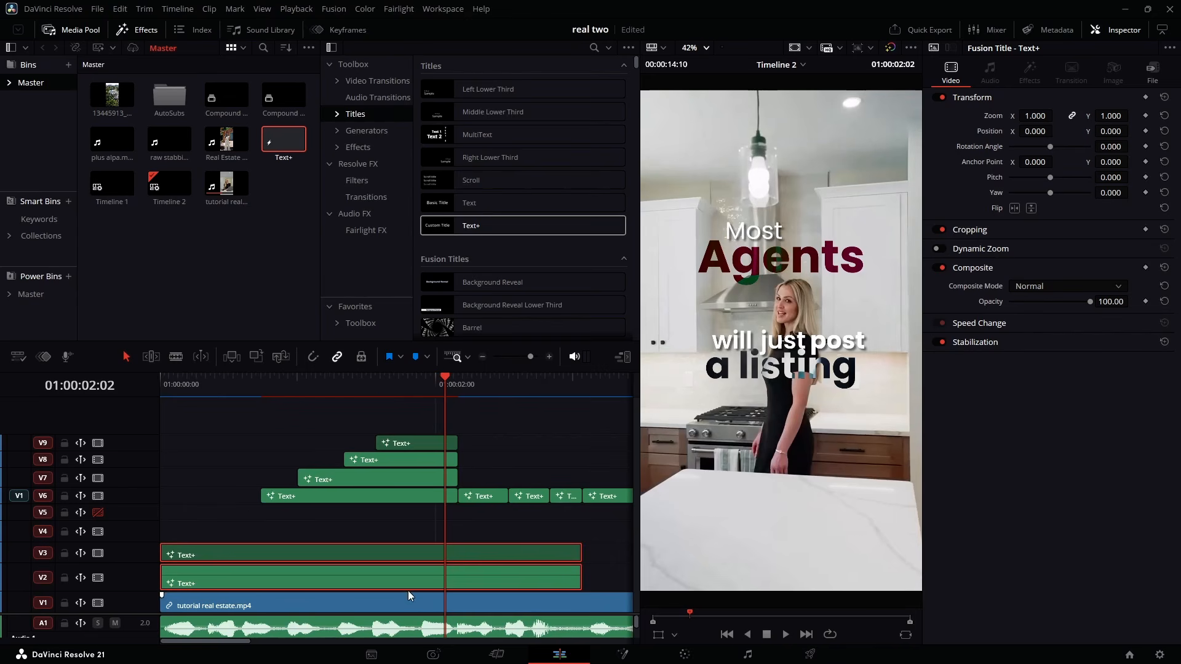
pyautogui.moveTo(411, 419); pyautogui.dragTo(367, 515)
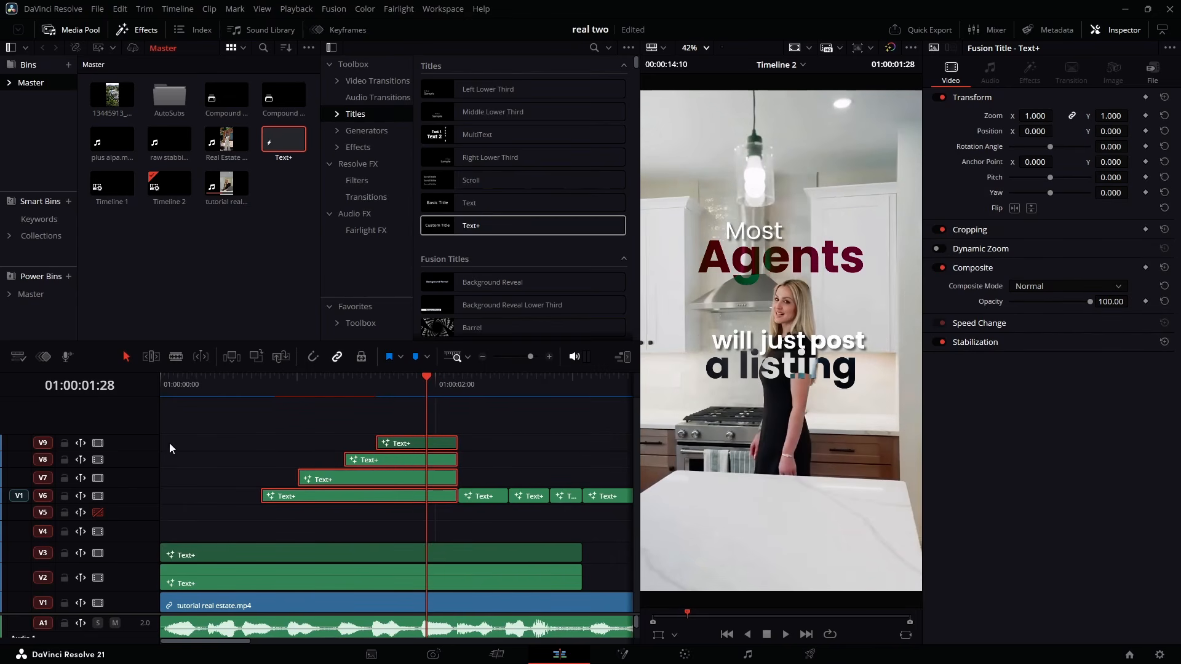
# - Open the "Most" caption on track V2 in the Fusion page, with the playhead at the timeline start
pyautogui.click(168, 378)
pyautogui.rightClick(191, 578)
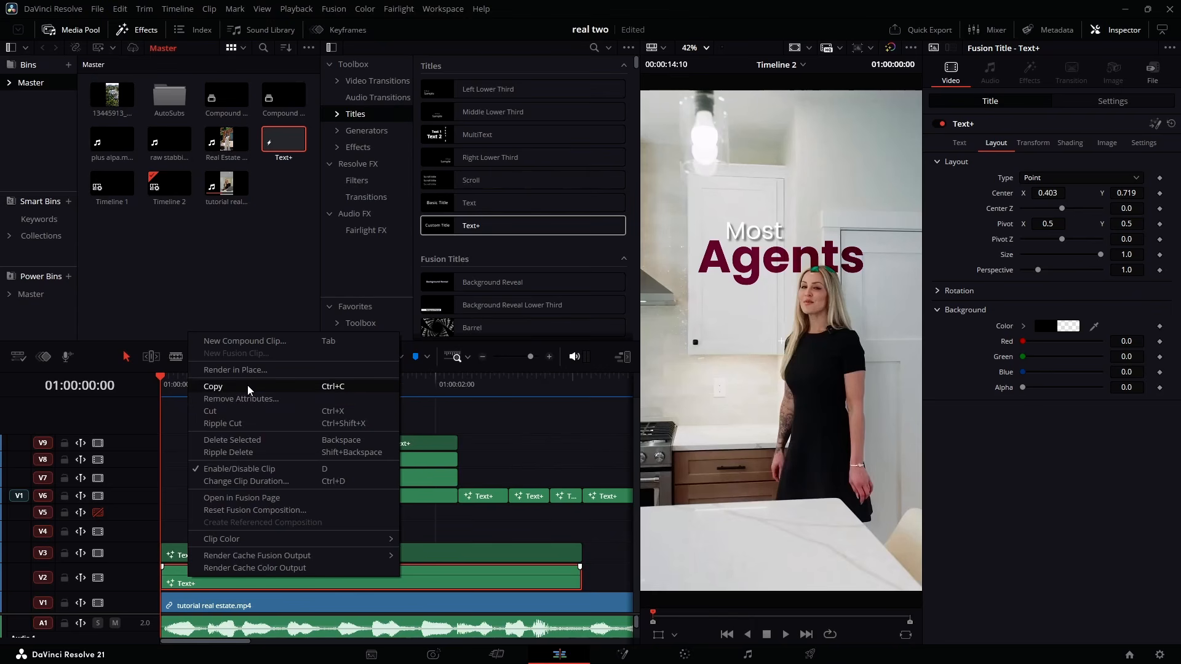
pyautogui.click(240, 498)
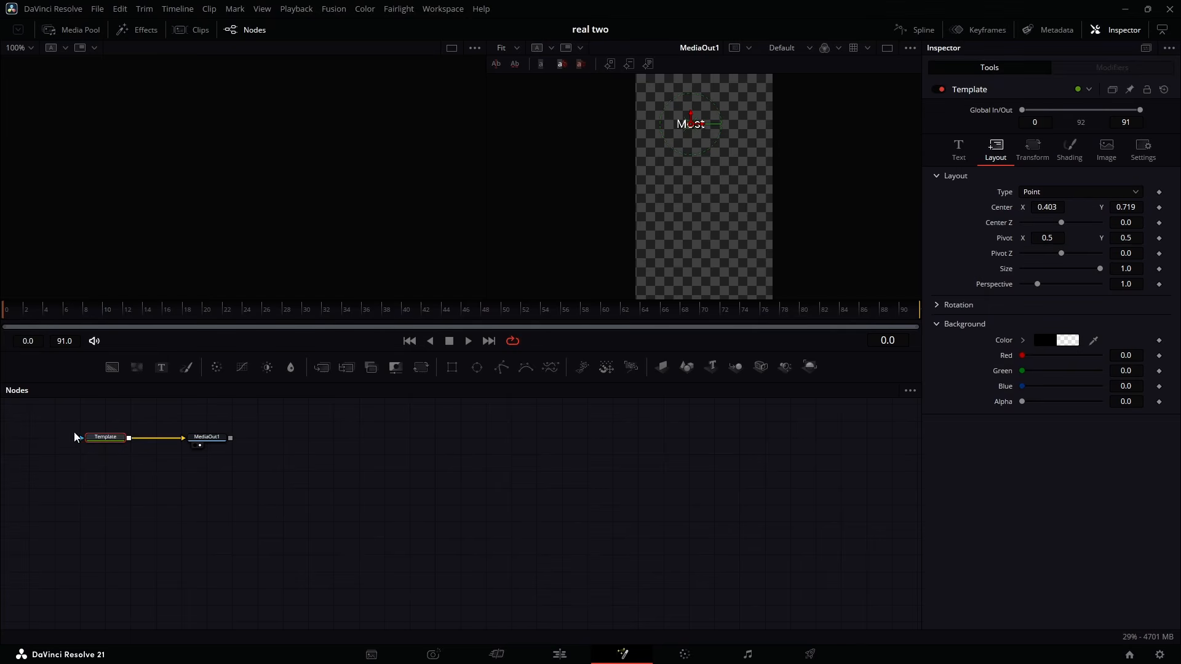
# - Disconnect the Template node from MediaOut1 and place it above the main node row
pyautogui.moveTo(67, 423); pyautogui.dragTo(463, 540)
pyautogui.click(427, 511)
pyautogui.moveTo(354, 537); pyautogui.dragTo(378, 488)
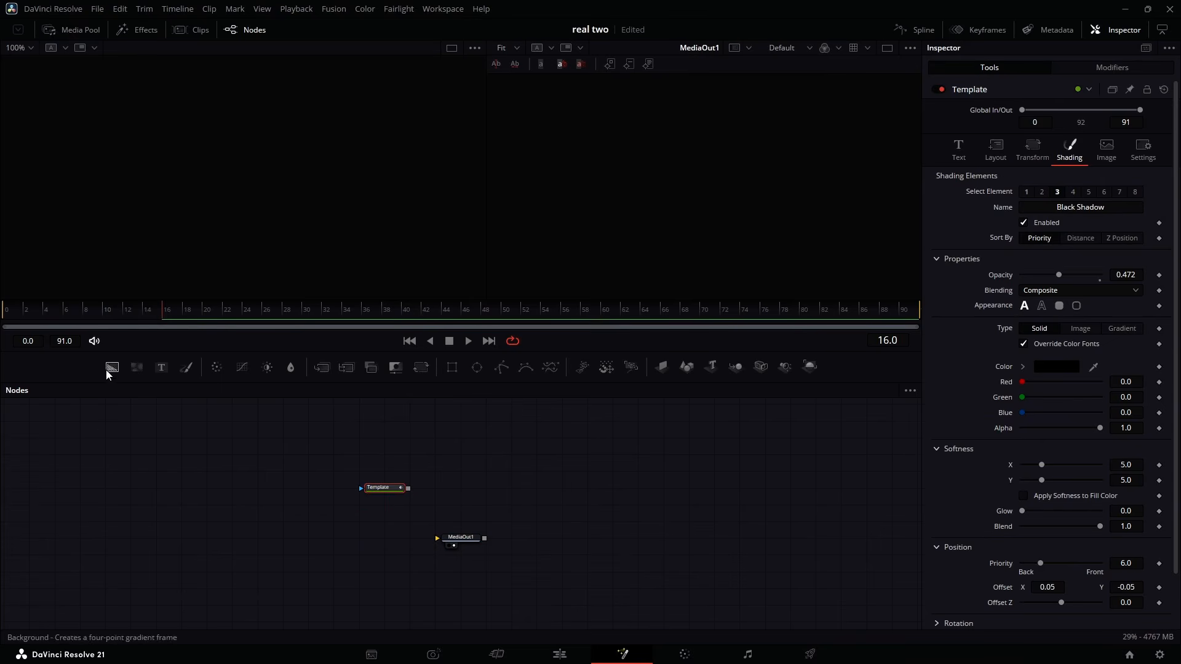
# - Add a Background node, merge the Template over it, feed the merge into MediaOut1, and shift the whole node group slightly
pyautogui.moveTo(109, 371); pyautogui.dragTo(232, 540)
pyautogui.moveTo(408, 489); pyautogui.dragTo(256, 538)
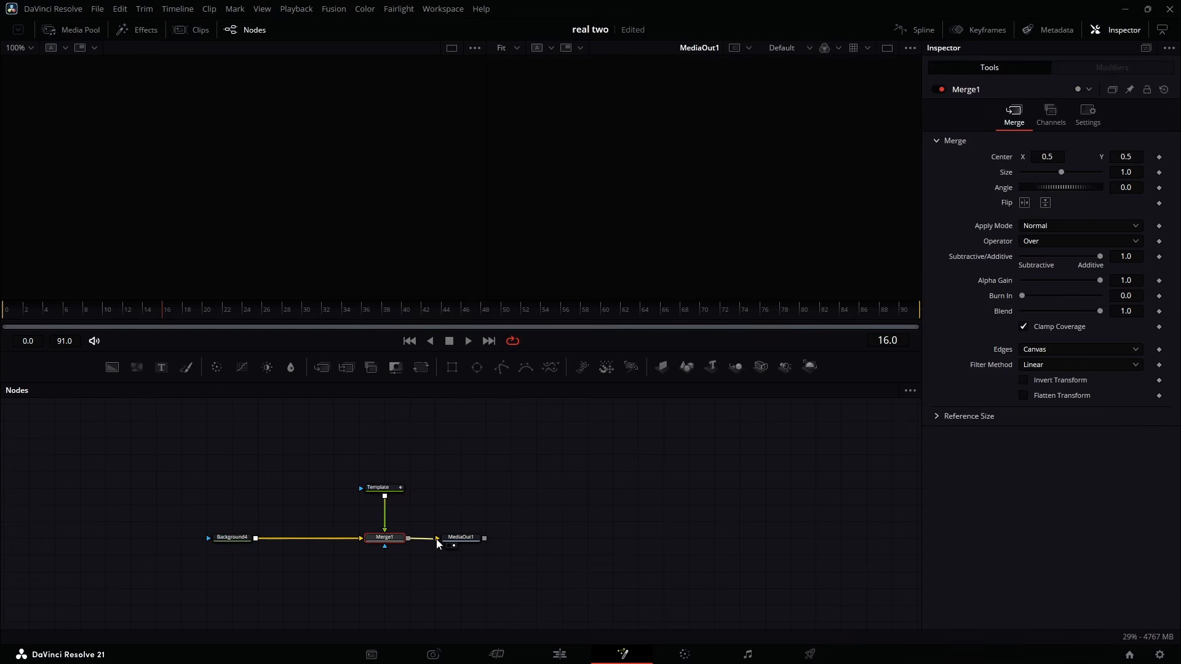
pyautogui.moveTo(436, 538); pyautogui.dragTo(437, 538)
pyautogui.moveTo(487, 461); pyautogui.dragTo(190, 585)
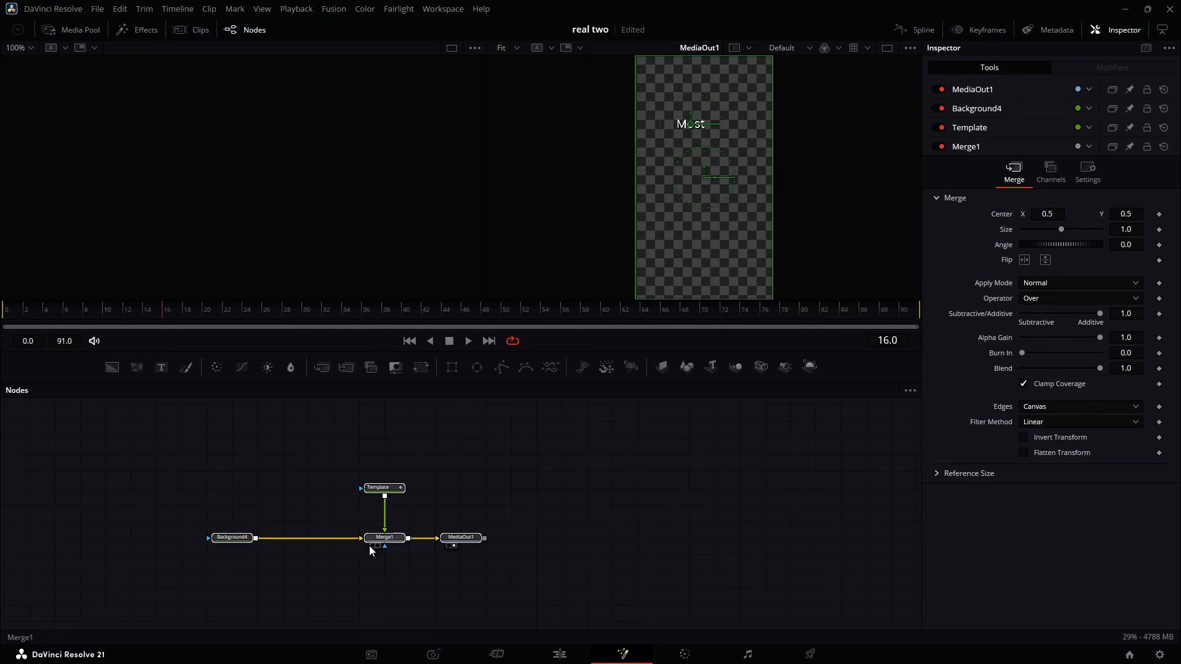
pyautogui.moveTo(398, 541); pyautogui.dragTo(423, 539)
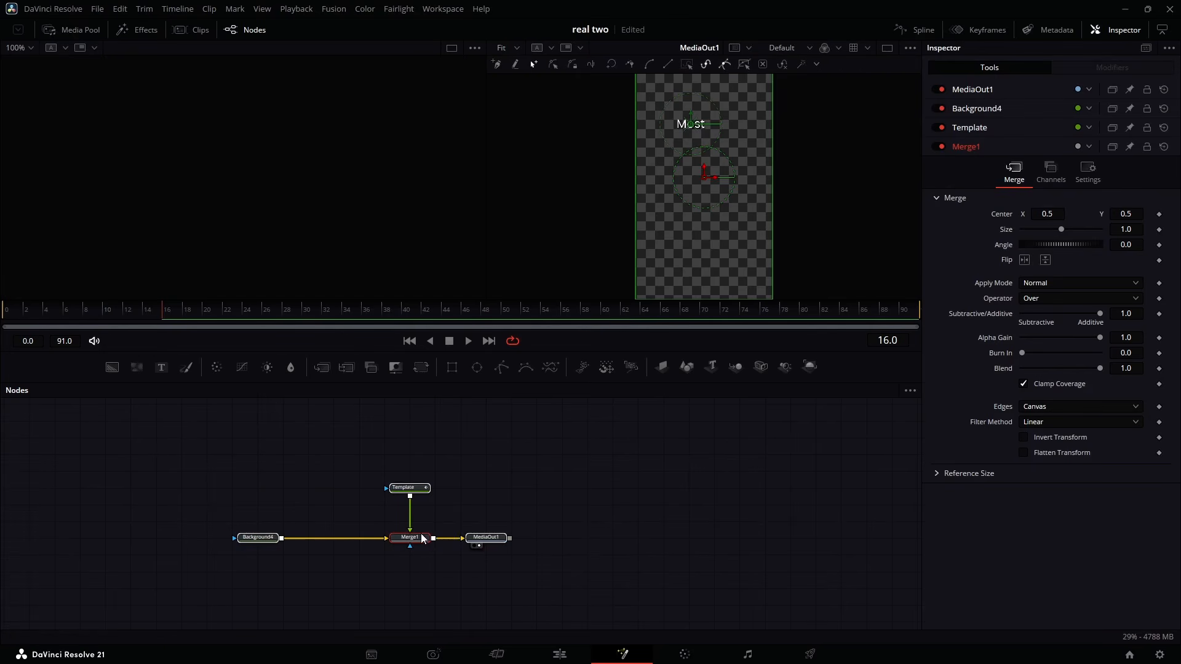
pyautogui.click(475, 480)
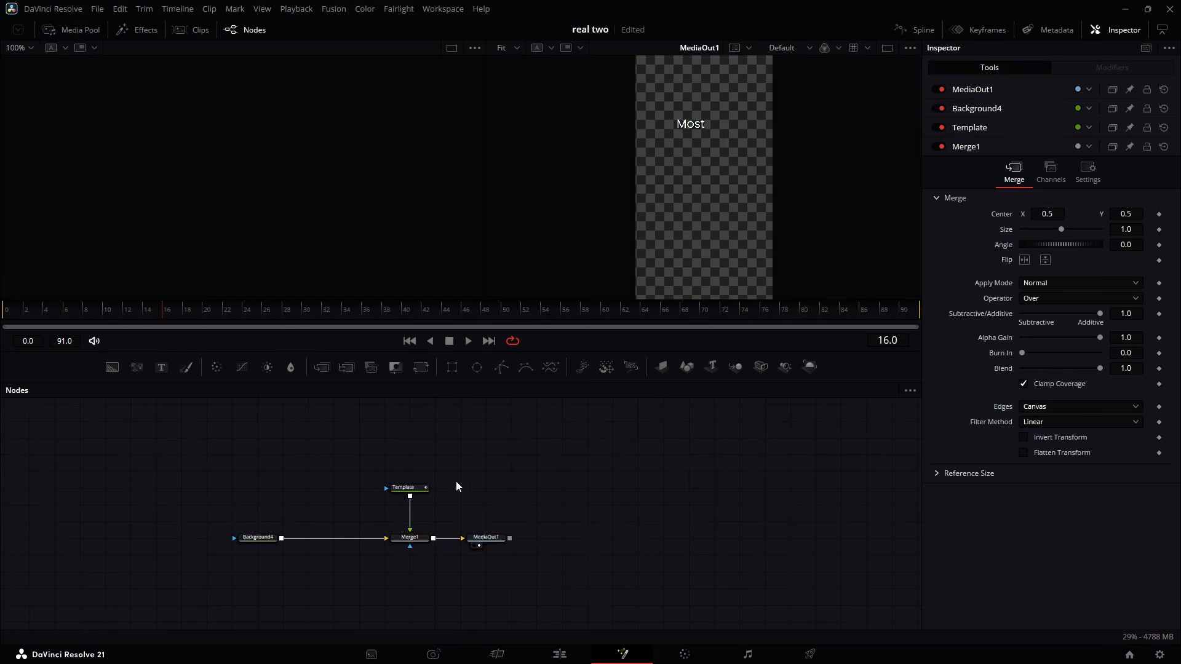
# - Keyframe Merge1's Center at frame 16 and its Blend of 1.0 at frame 10
pyautogui.click(410, 540)
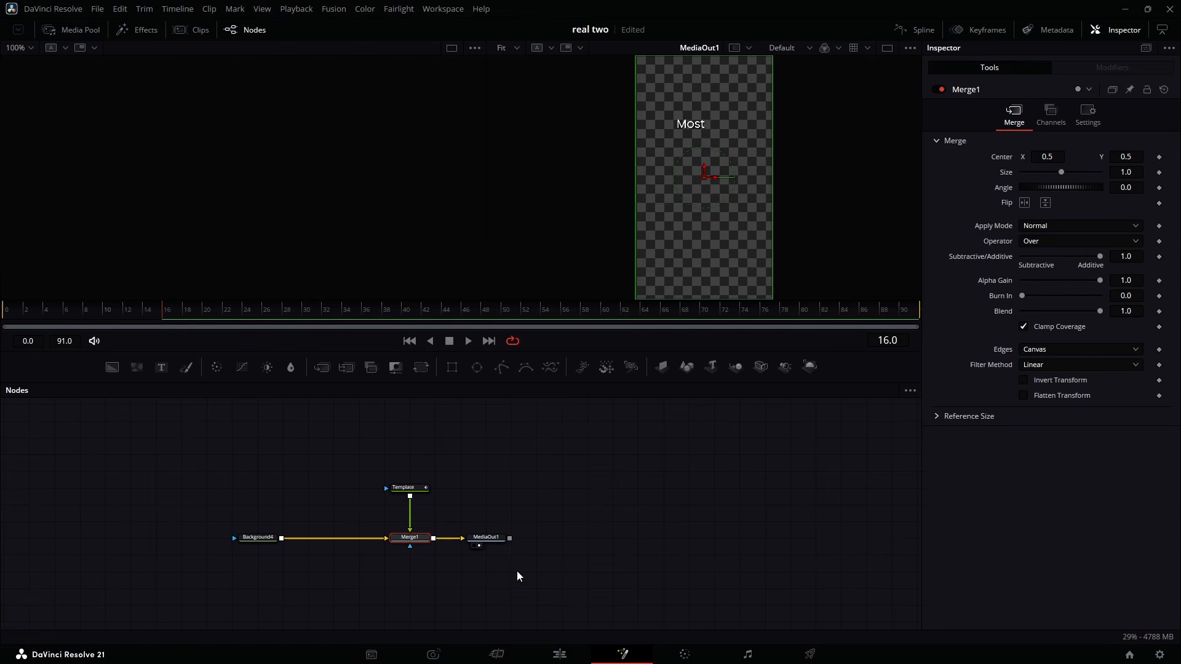
pyautogui.click(1159, 158)
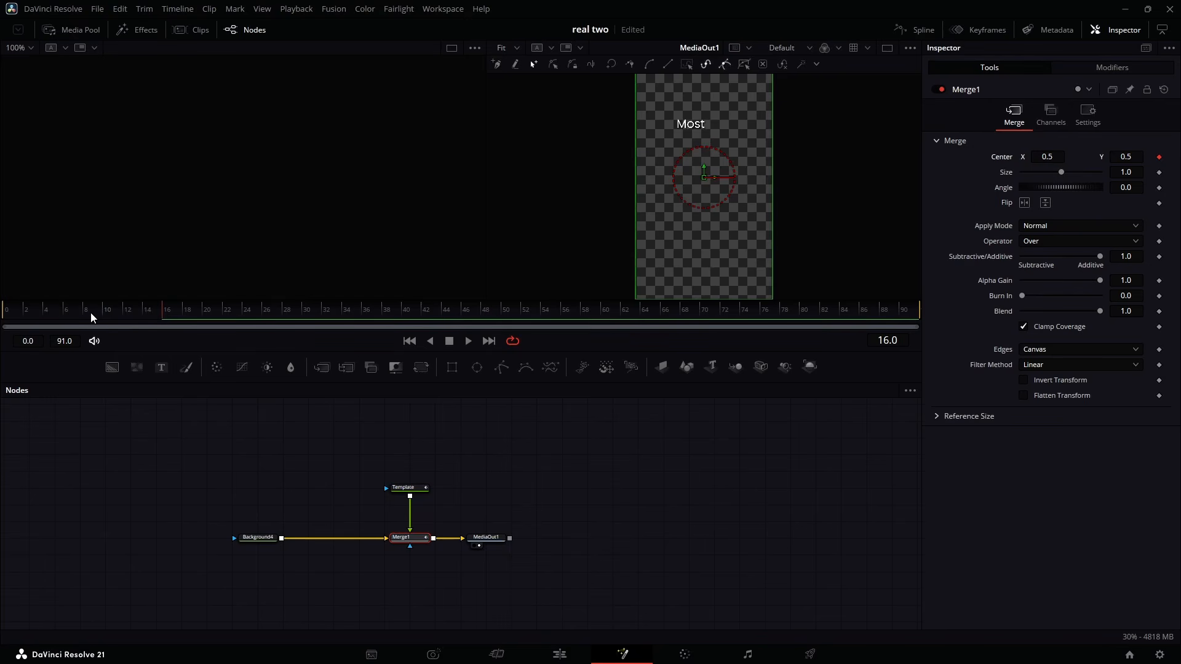
pyautogui.click(1159, 311)
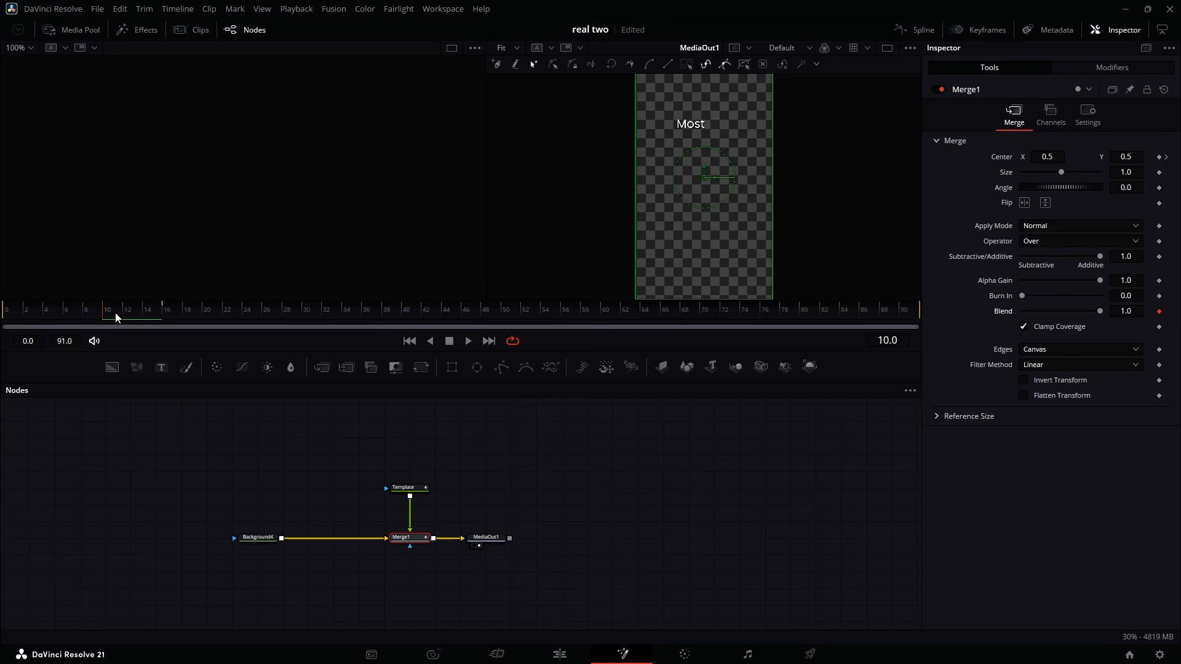
# - At frame 0, keyframe Merge1's Center Y at 0.623 and its Blend at 0.0
pyautogui.moveTo(98, 318); pyautogui.dragTo(2, 321)
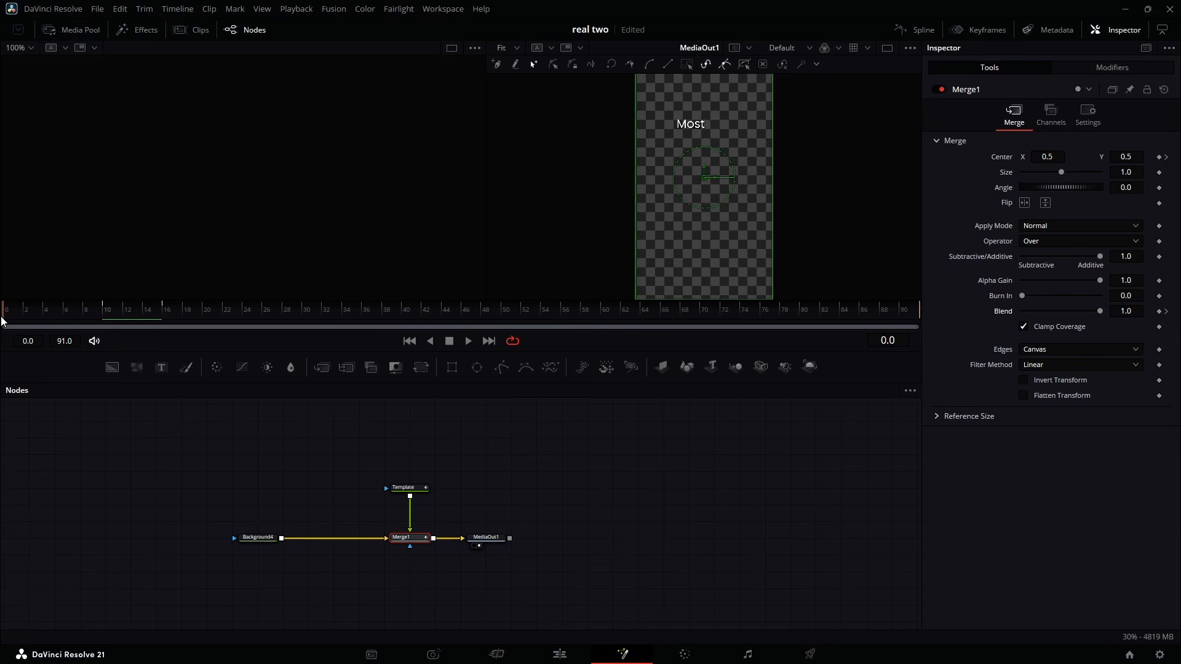
pyautogui.click(1160, 156)
pyautogui.moveTo(1124, 159); pyautogui.dragTo(1159, 159)
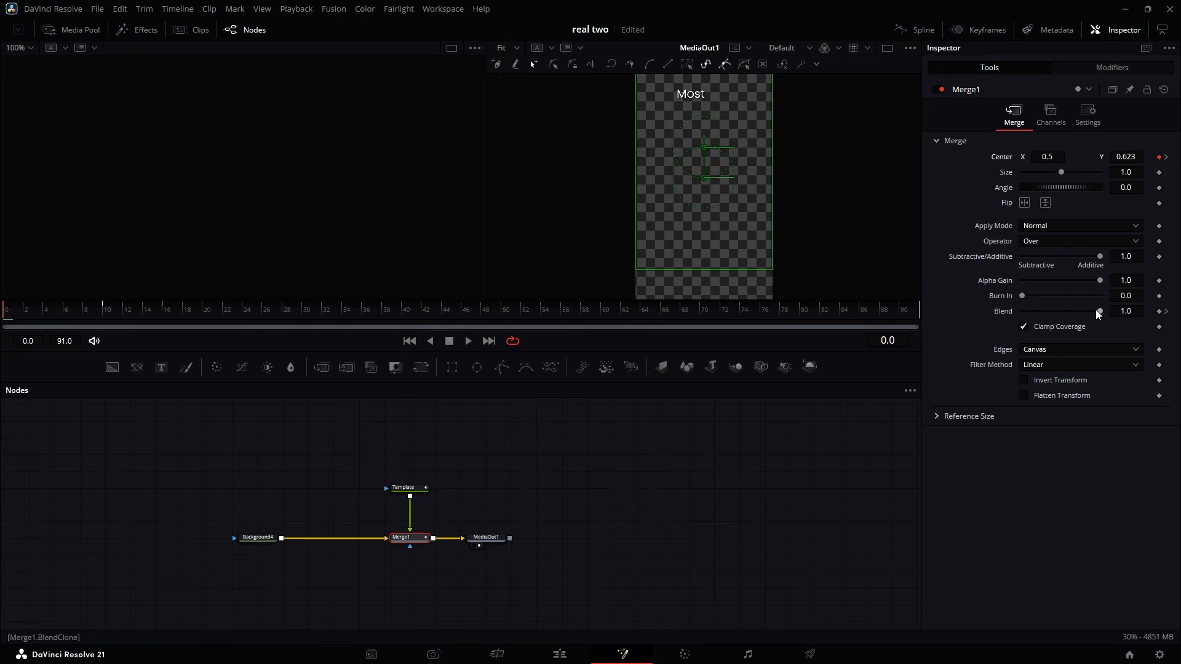
pyautogui.moveTo(1099, 312); pyautogui.dragTo(1015, 306)
# - Show Merge1's Blend and Center displacement curves in the Spline editor, fit them in view, and apply a cubic ease
pyautogui.click(917, 30)
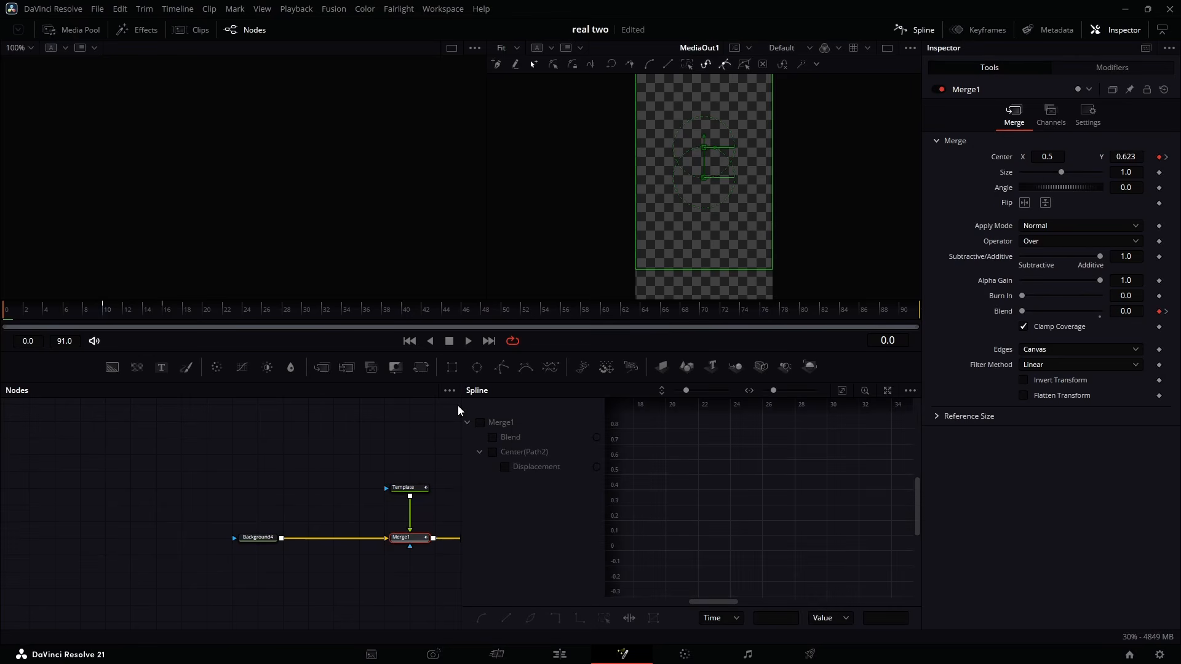
pyautogui.click(842, 392)
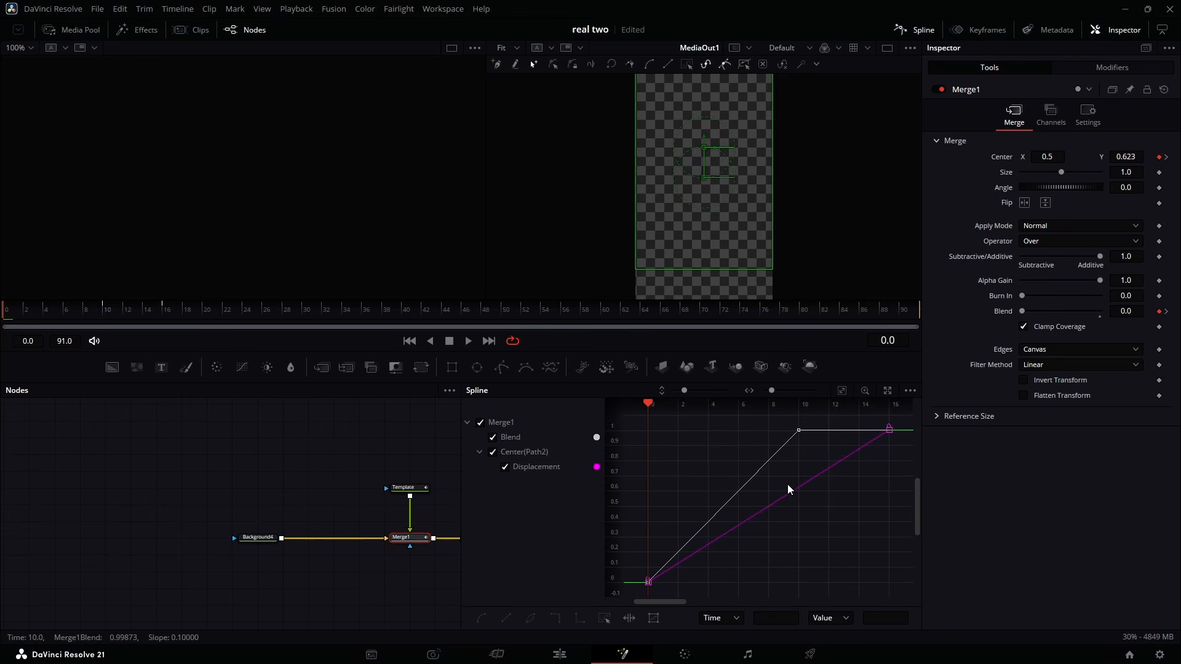
pyautogui.rightClick(753, 548)
pyautogui.moveTo(827, 372)
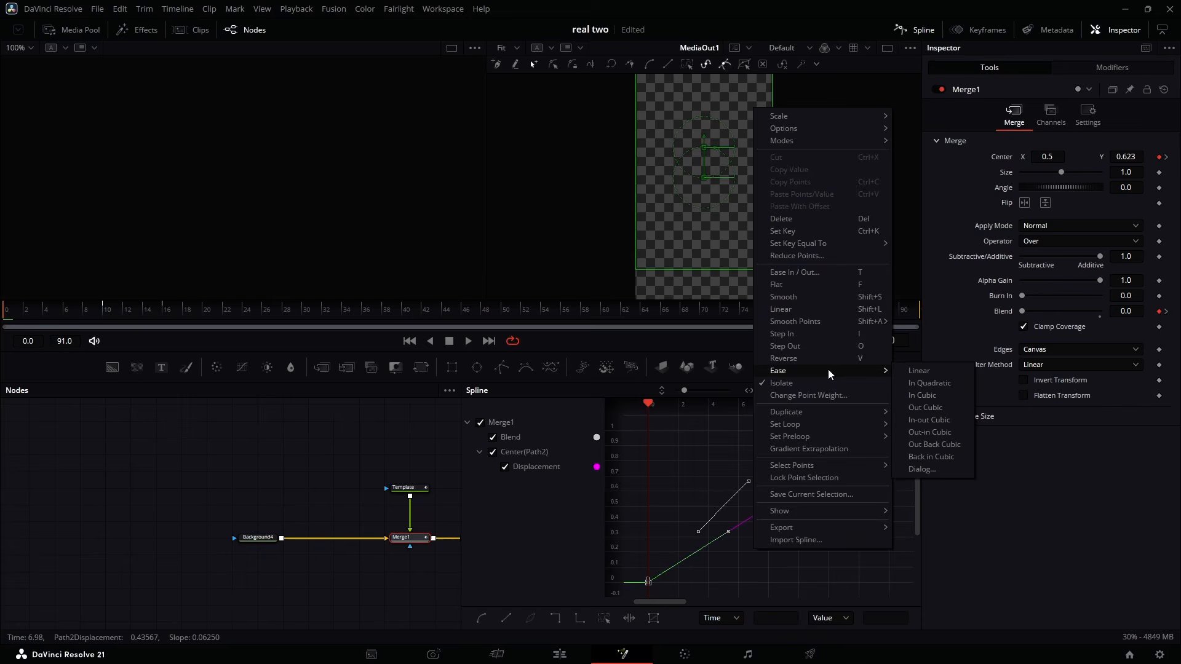
pyautogui.click(936, 394)
# - Enable Motion Blur on Merge1 with Quality 7 and close the Spline editor
pyautogui.click(1090, 118)
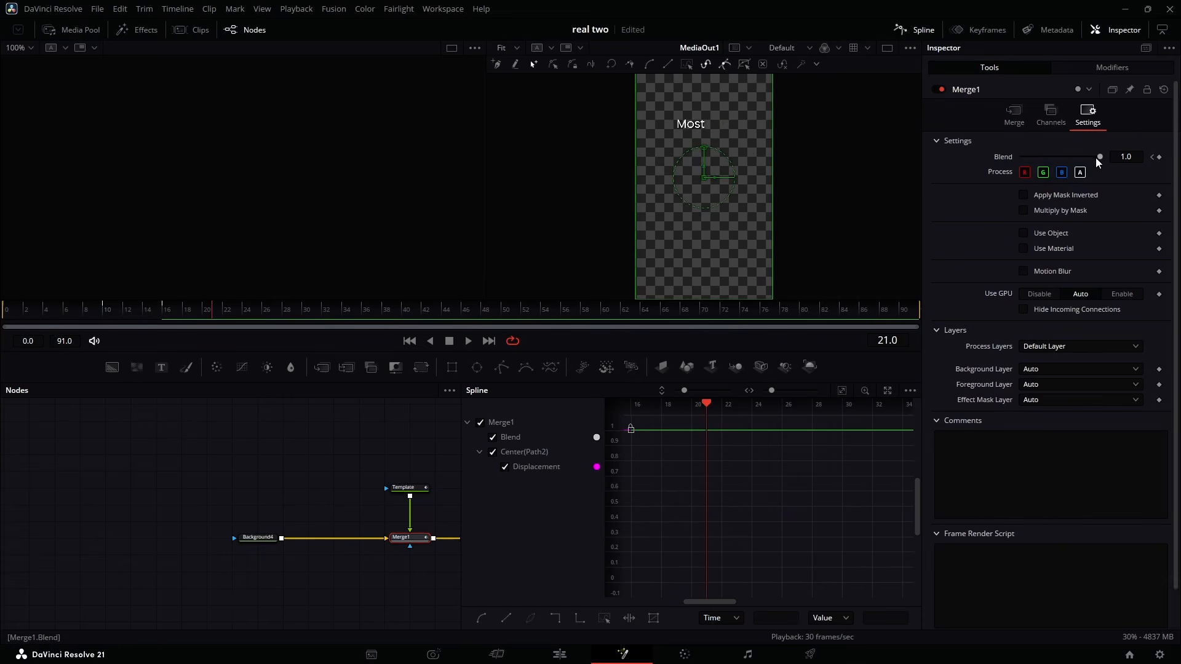
pyautogui.click(1024, 270)
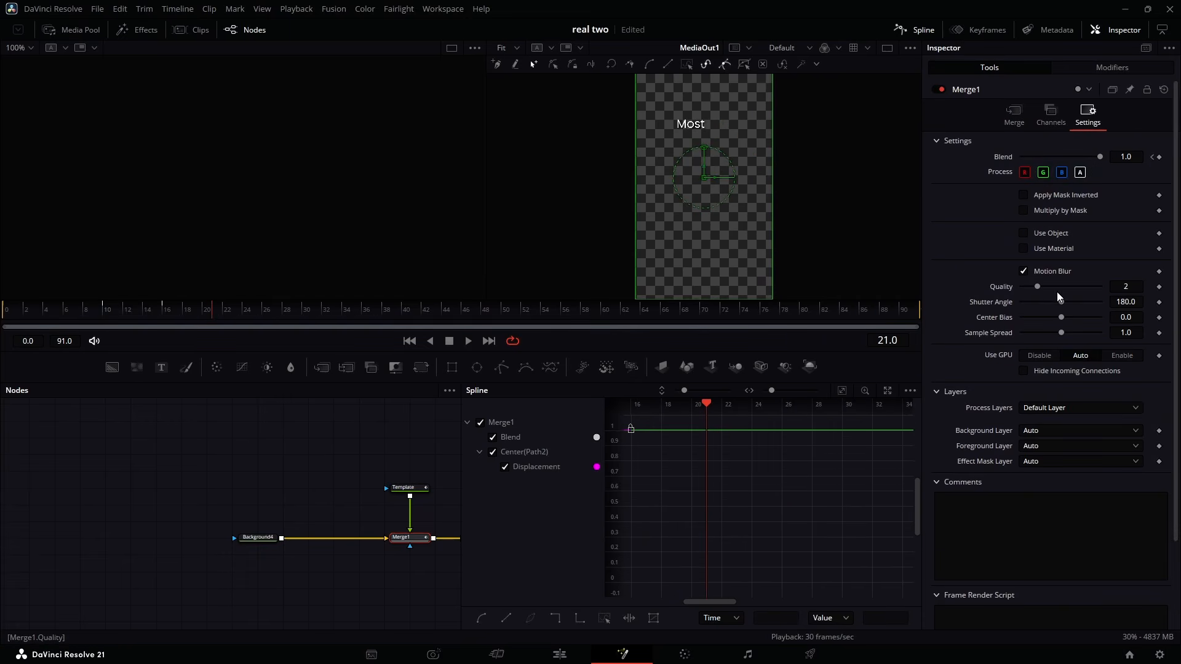
pyautogui.moveTo(1036, 287); pyautogui.dragTo(1075, 291)
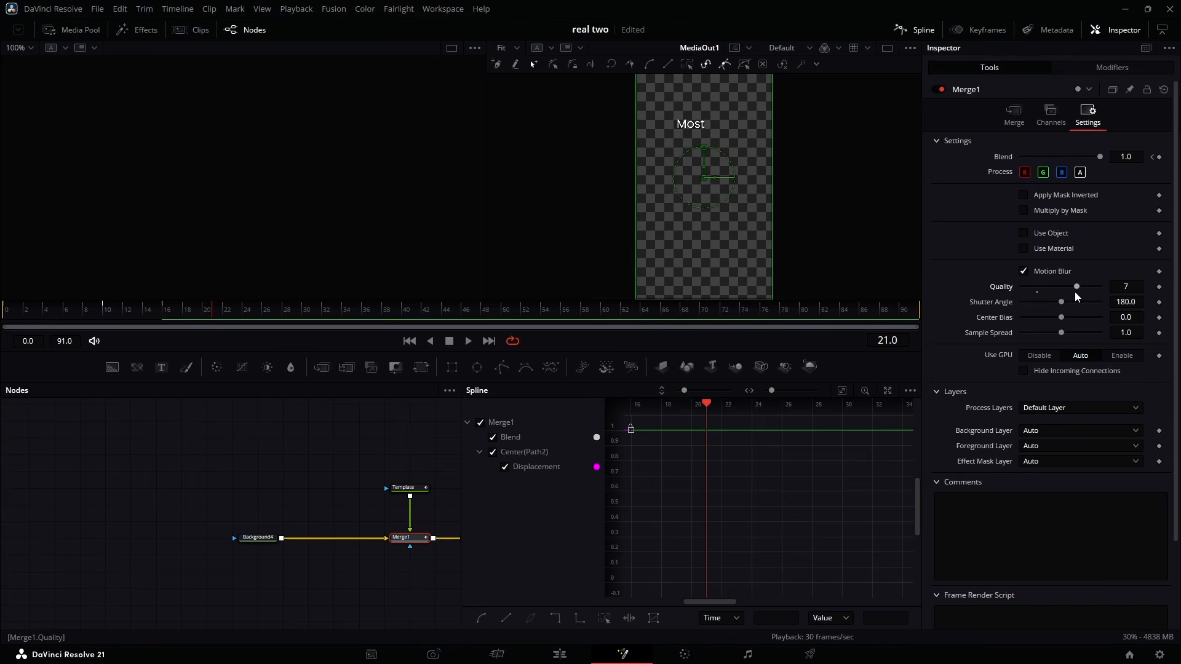
pyautogui.click(902, 32)
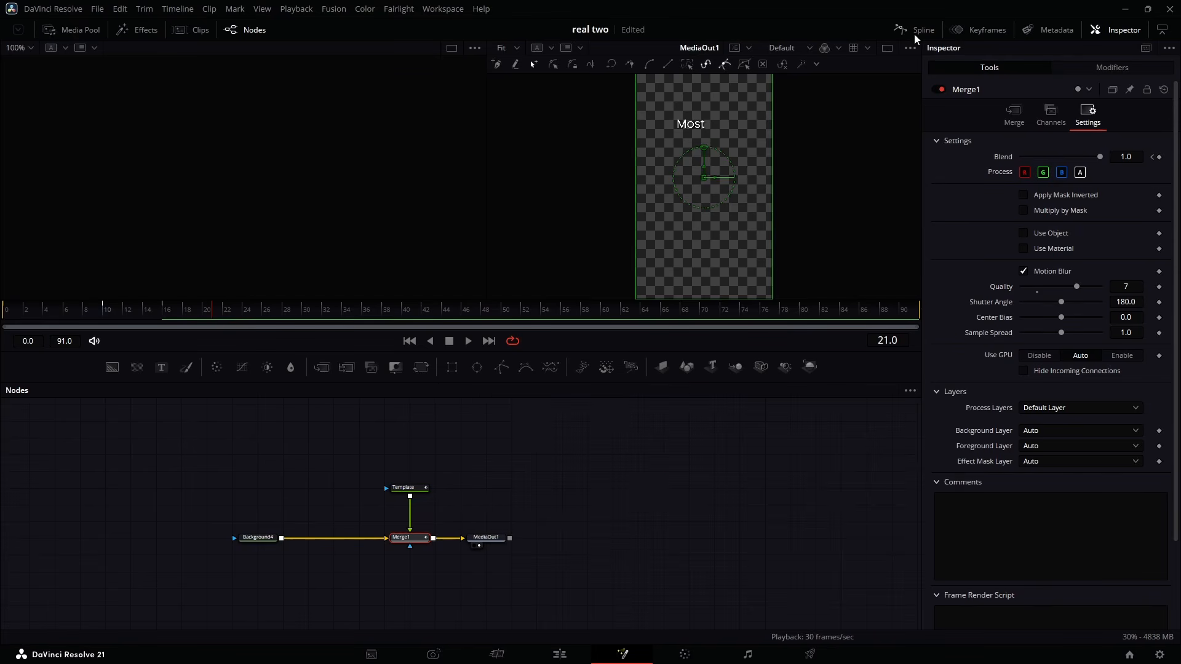
# - Copy the Background4 and Merge1 nodes, and open the "Agents" caption on track V3 in the Fusion page
pyautogui.moveTo(437, 523); pyautogui.dragTo(254, 542)
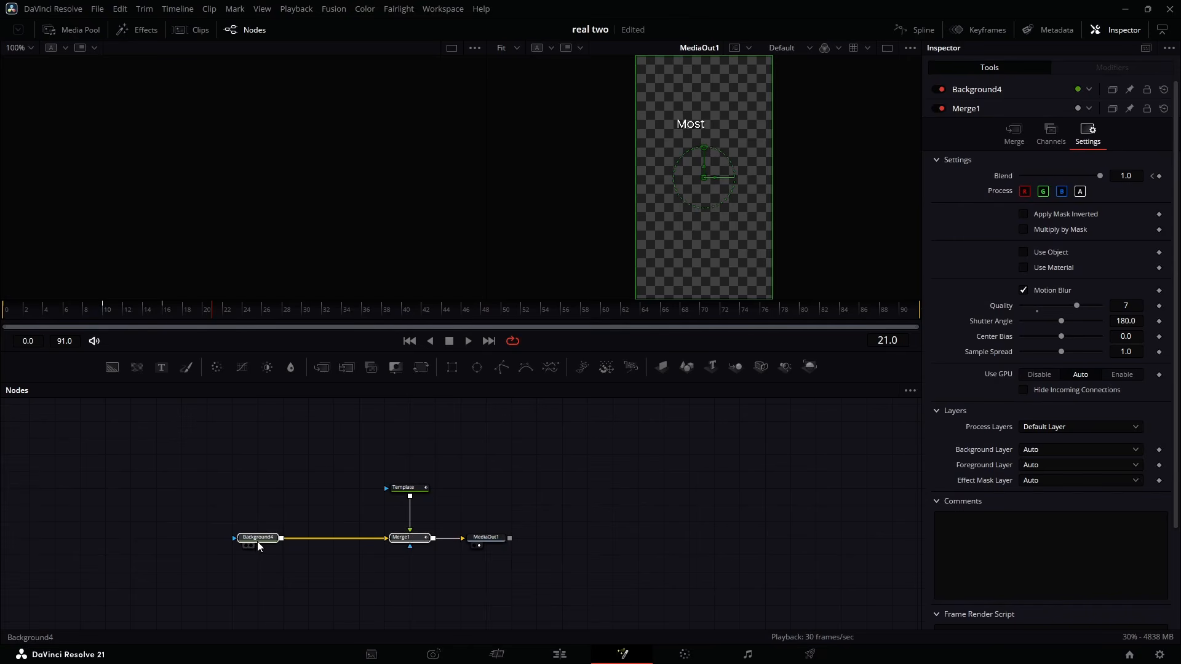
pyautogui.click(559, 655)
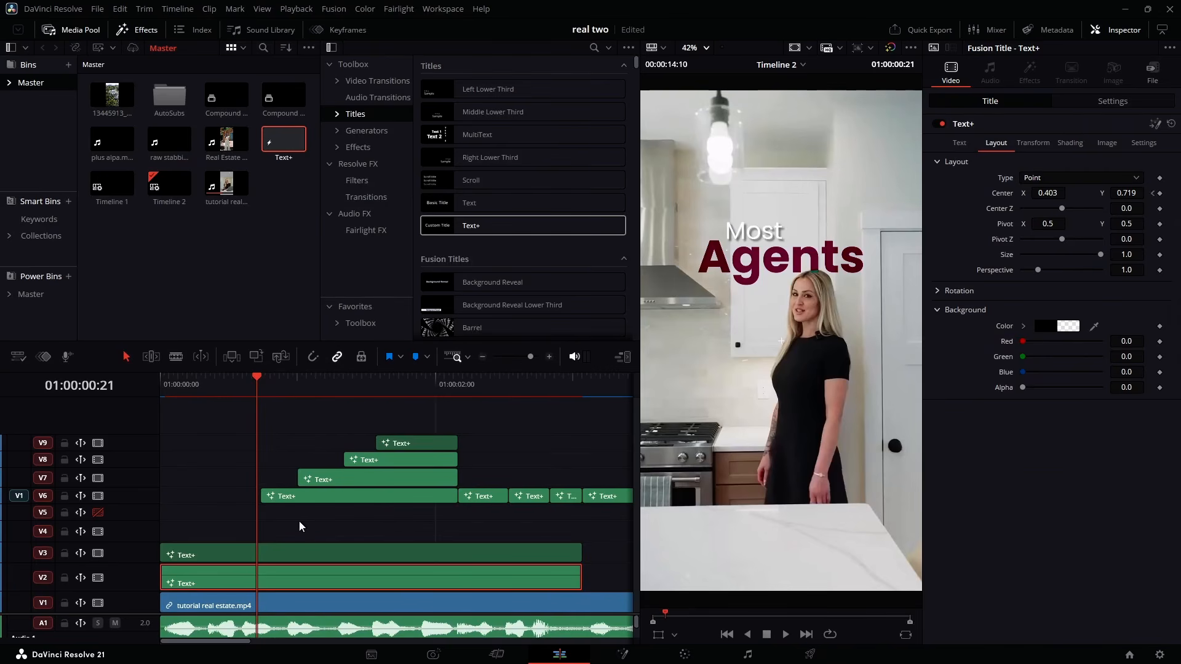
pyautogui.click(296, 554)
pyautogui.click(220, 381)
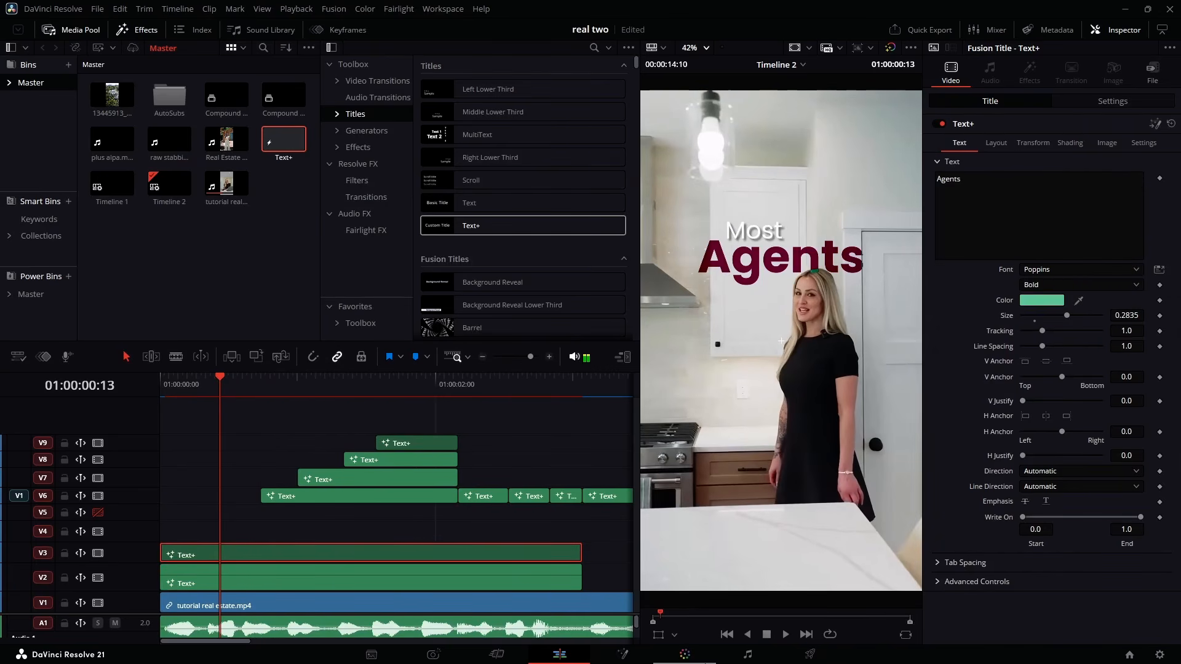
pyautogui.click(622, 654)
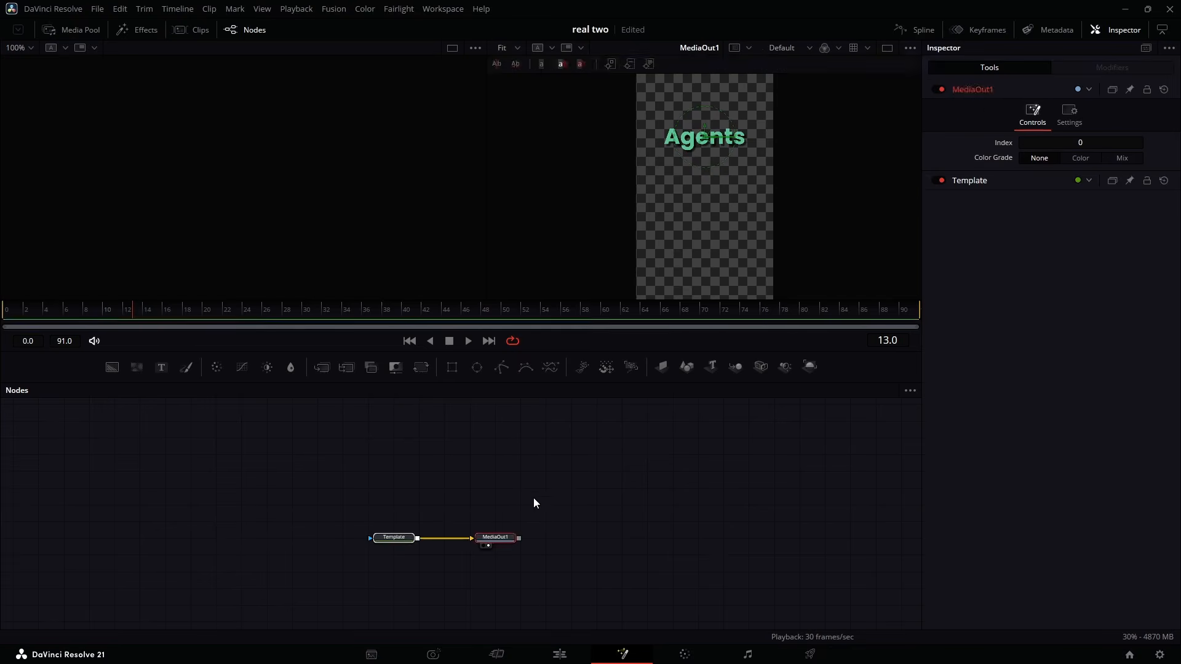
# - Detach Template from MediaOut1, paste the copied Background and Merge nodes, merge Template over the background, and feed the merge into MediaOut1
pyautogui.moveTo(469, 539); pyautogui.dragTo(419, 453)
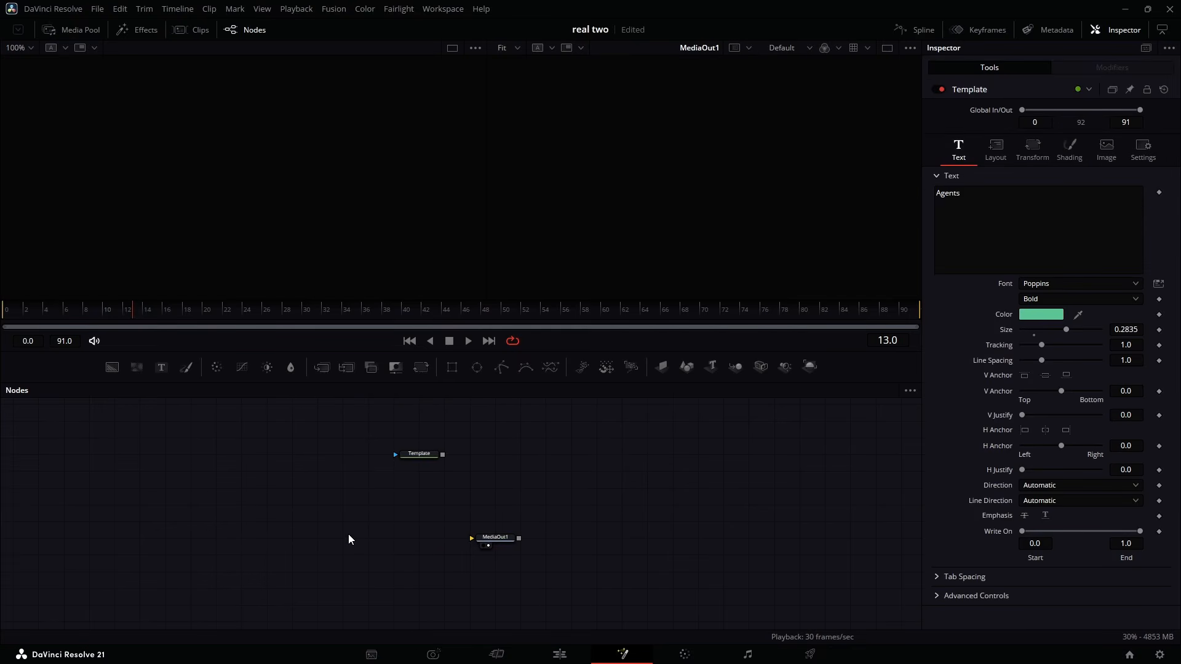
pyautogui.hotkey('ctrl', 'v')
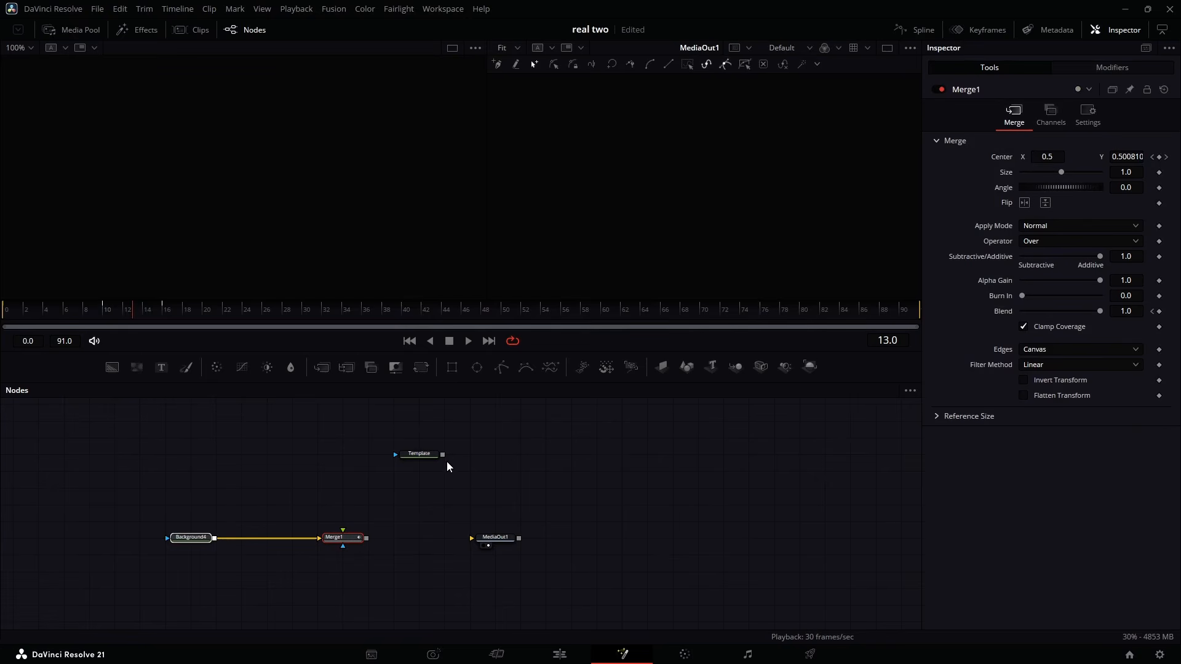
pyautogui.moveTo(442, 454); pyautogui.dragTo(473, 538)
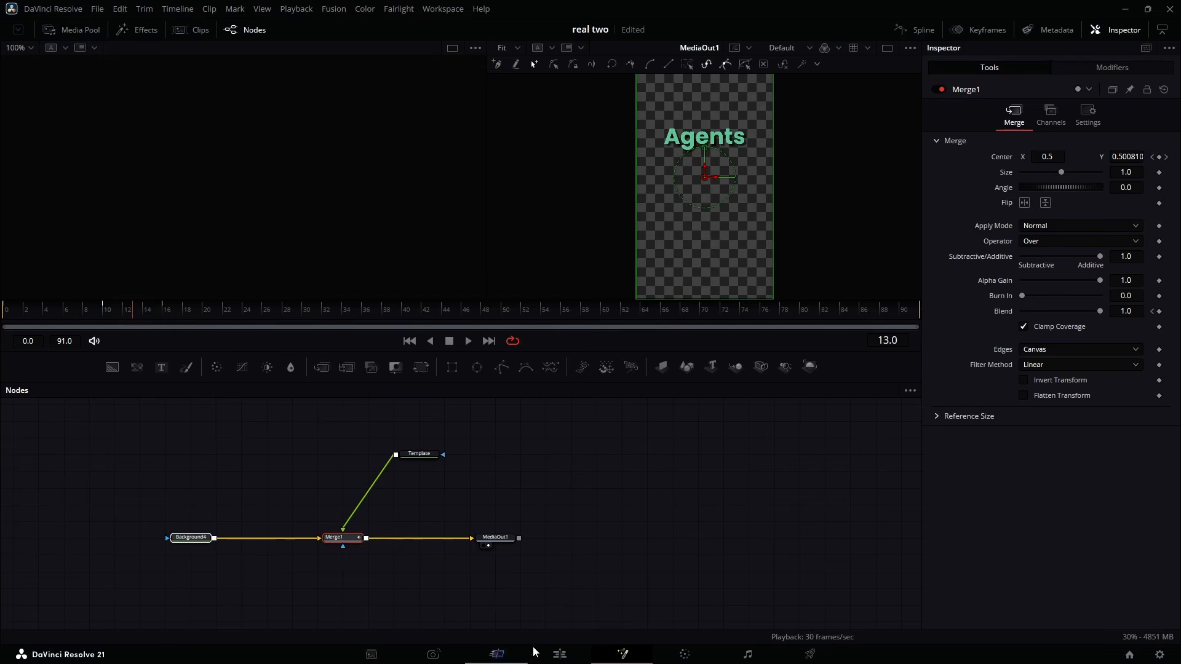
# - On the Edit page, move the "Agents" caption on V3 to start at 01:00:00:08 and trim its end to match the V2 caption
pyautogui.click(557, 656)
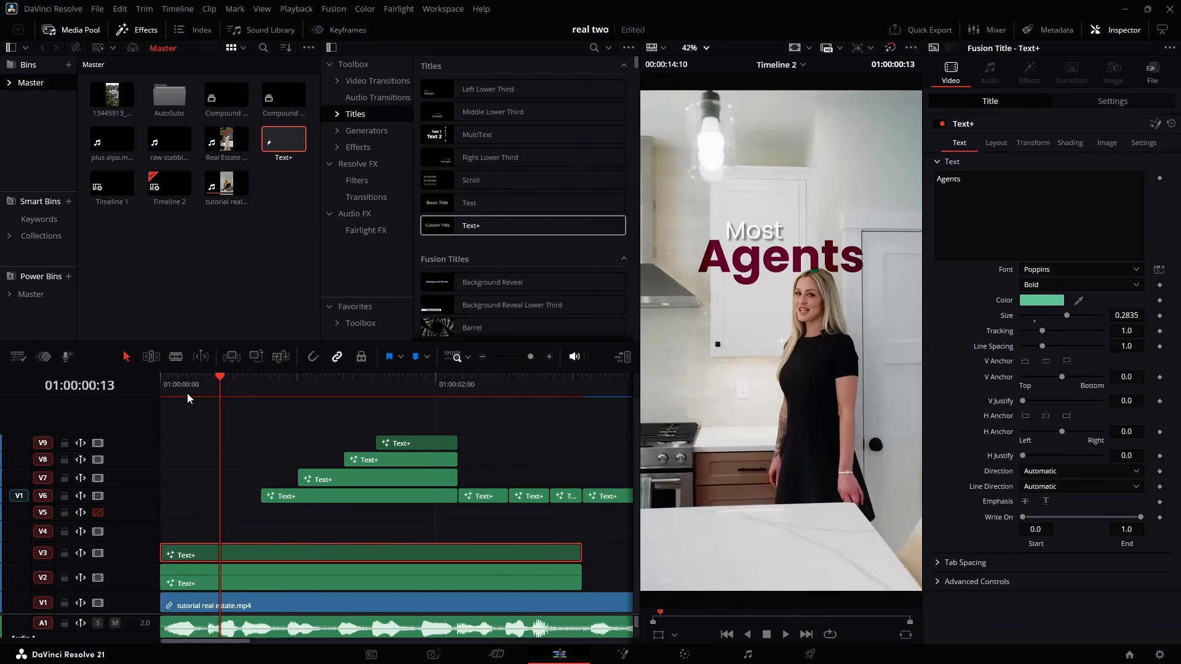
pyautogui.moveTo(217, 387); pyautogui.dragTo(197, 388)
pyautogui.moveTo(233, 555); pyautogui.dragTo(276, 557)
pyautogui.moveTo(615, 552); pyautogui.dragTo(581, 553)
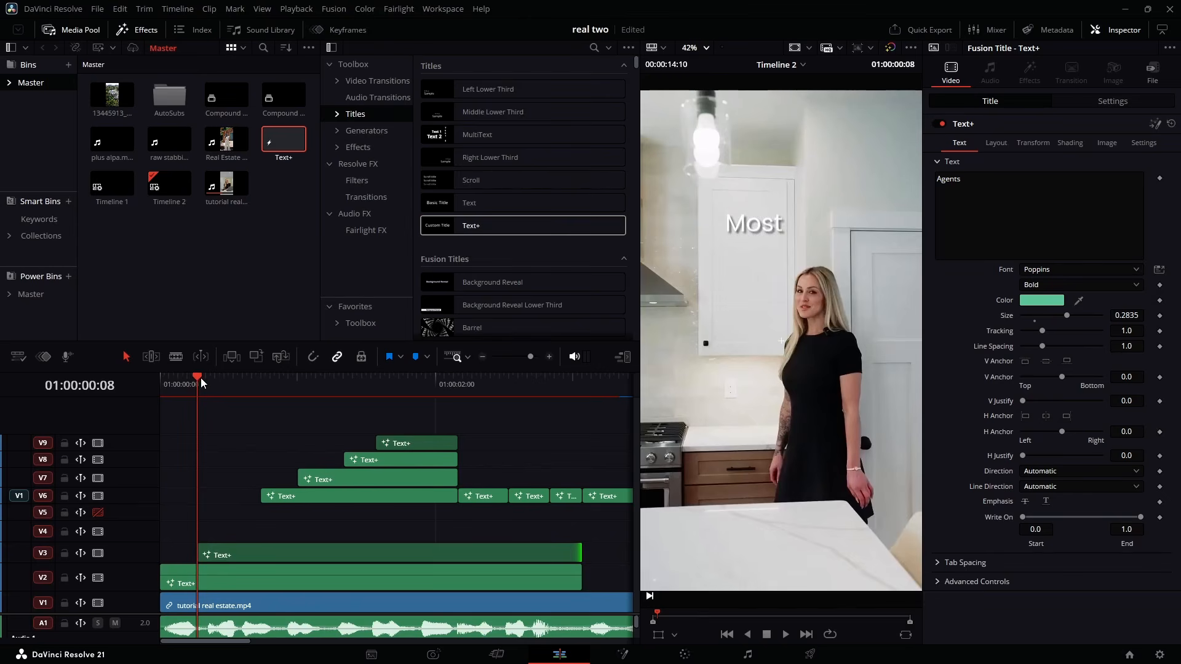
# - Play the sequence from the timeline start several times to check the "Most" and "Agents" animations
pyautogui.moveTo(201, 383); pyautogui.dragTo(112, 401)
pyautogui.press('space')
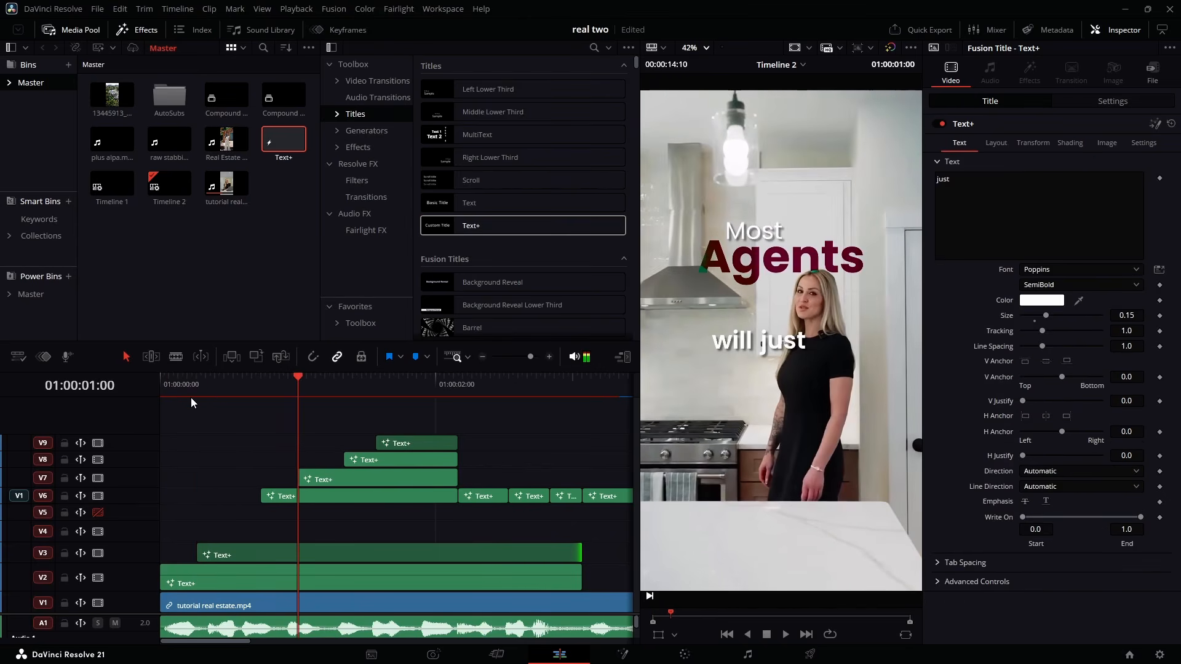
pyautogui.moveTo(190, 393); pyautogui.dragTo(142, 392)
pyautogui.press('space')
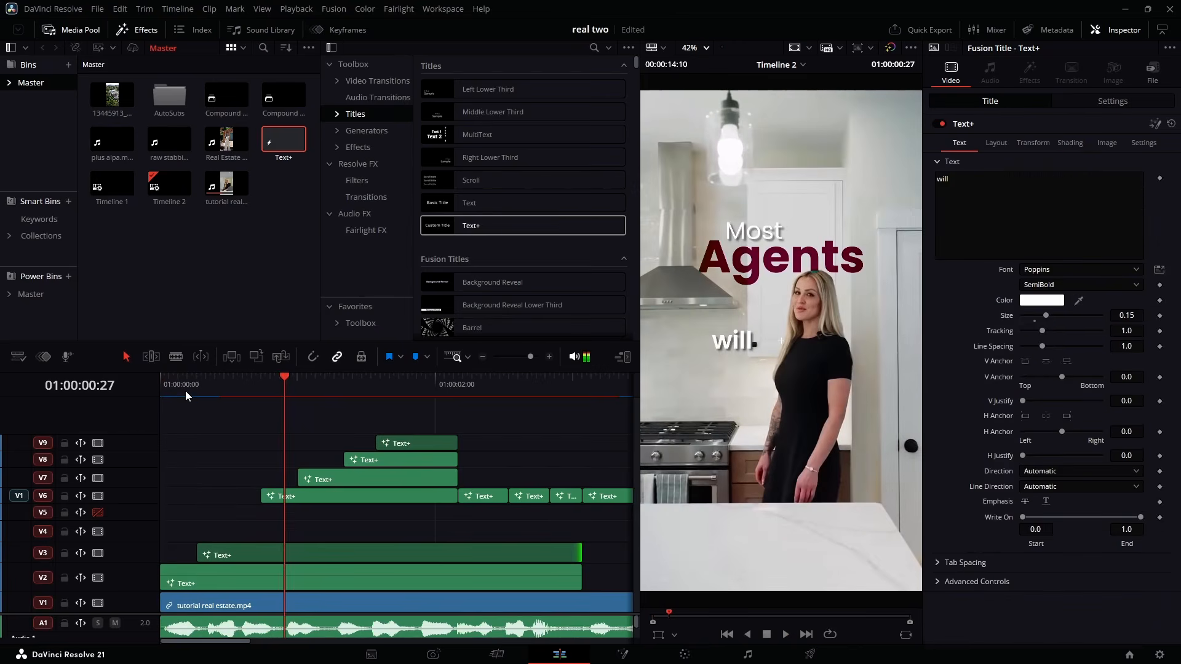
pyautogui.moveTo(185, 390); pyautogui.dragTo(146, 393)
pyautogui.press('space')
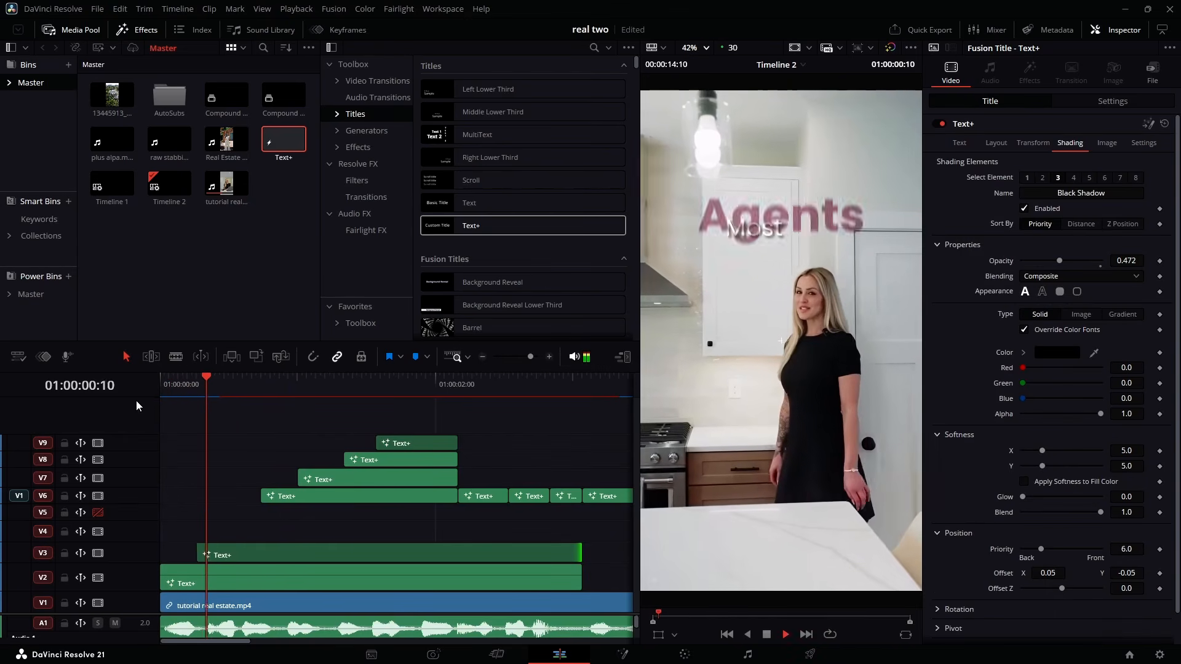
pyautogui.press('space')
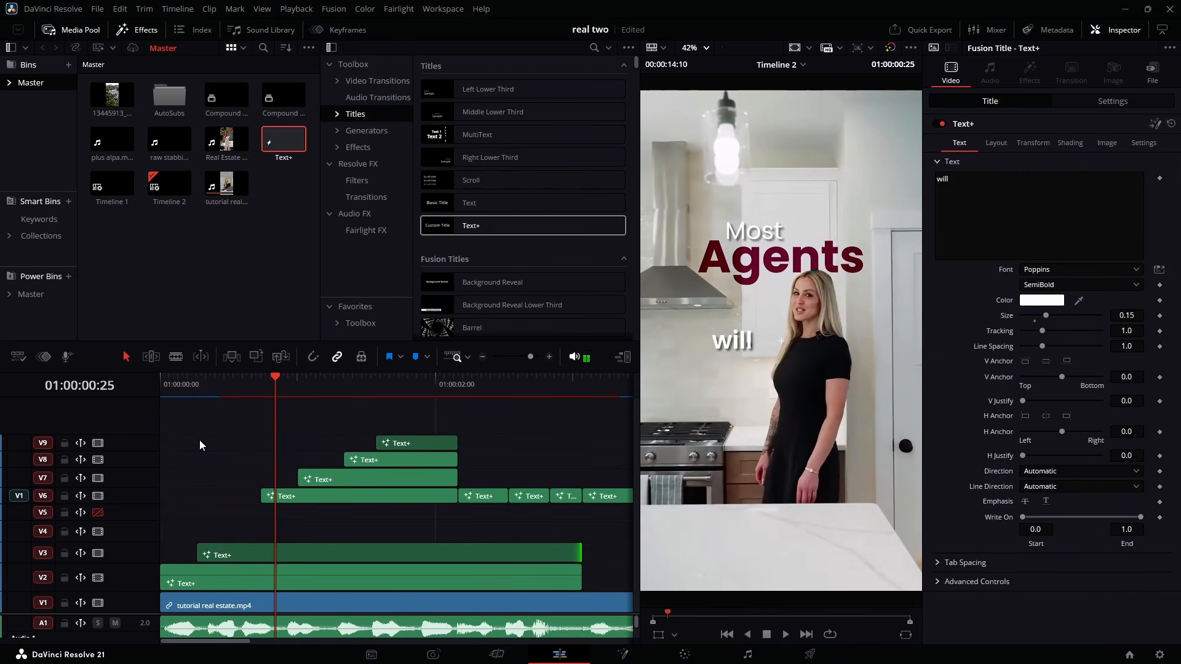
# - Mute audio track A1 and make the captions on V6 to V9 start slightly earlier, with "will" starting at 01:00:00:18
pyautogui.click(111, 630)
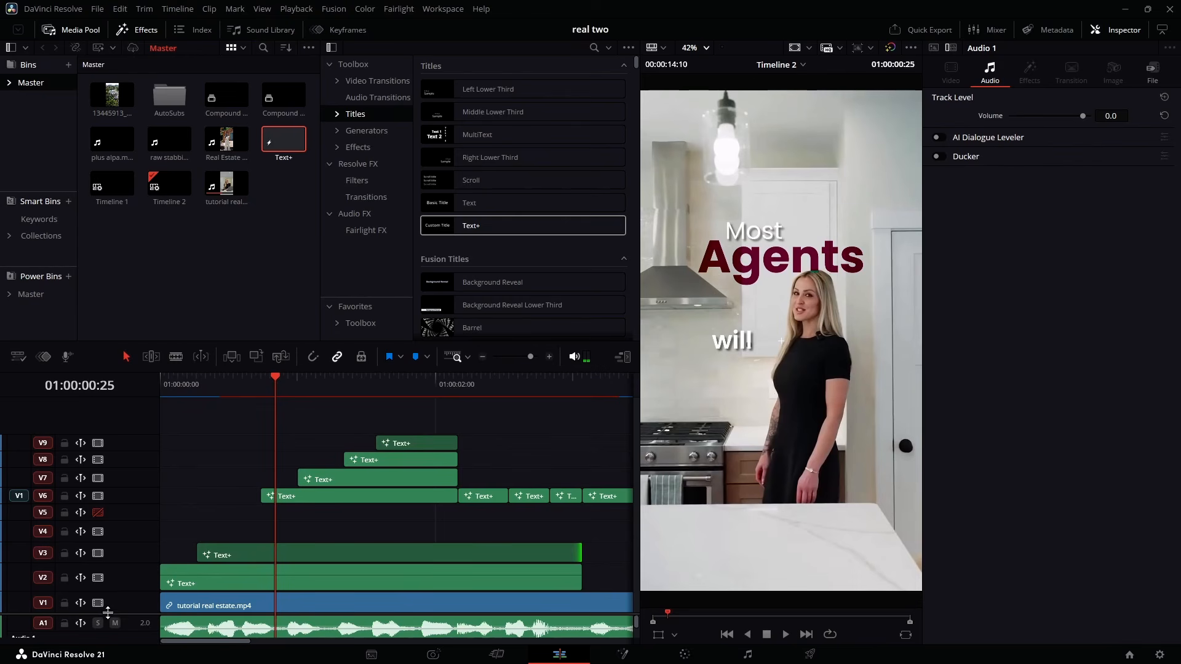
pyautogui.click(121, 626)
pyautogui.click(242, 458)
pyautogui.moveTo(260, 499); pyautogui.dragTo(244, 499)
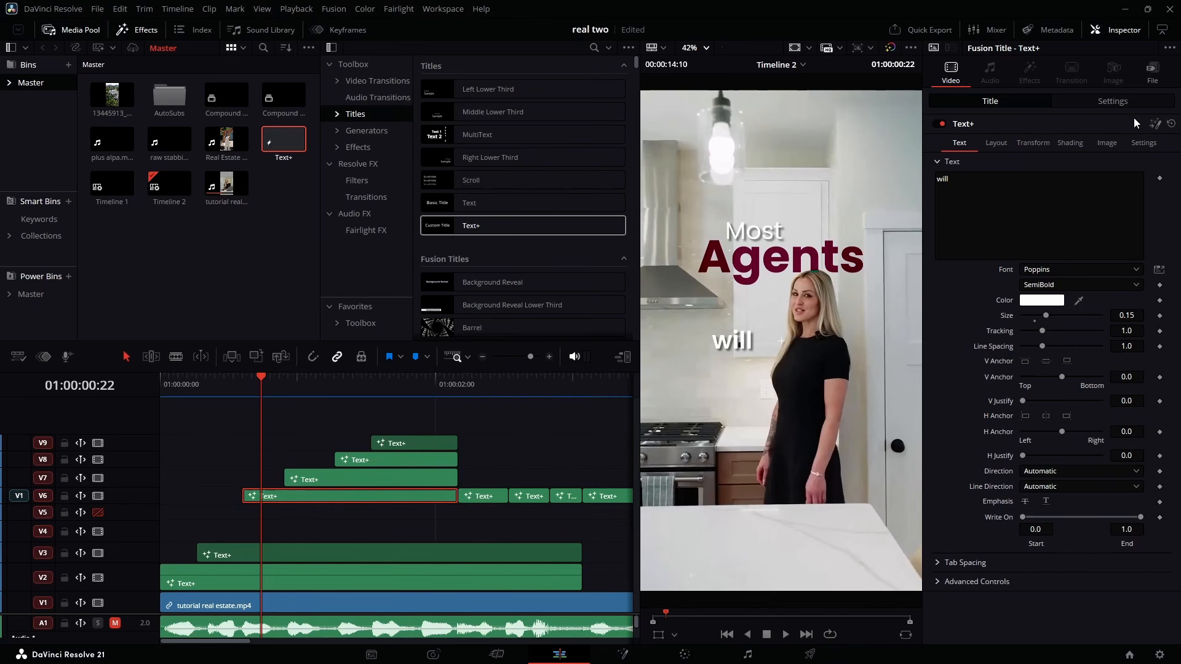
# - Keyframe the "will" caption's clip Position at 0 and Opacity at 100 at 01:00:00:27
pyautogui.click(1128, 102)
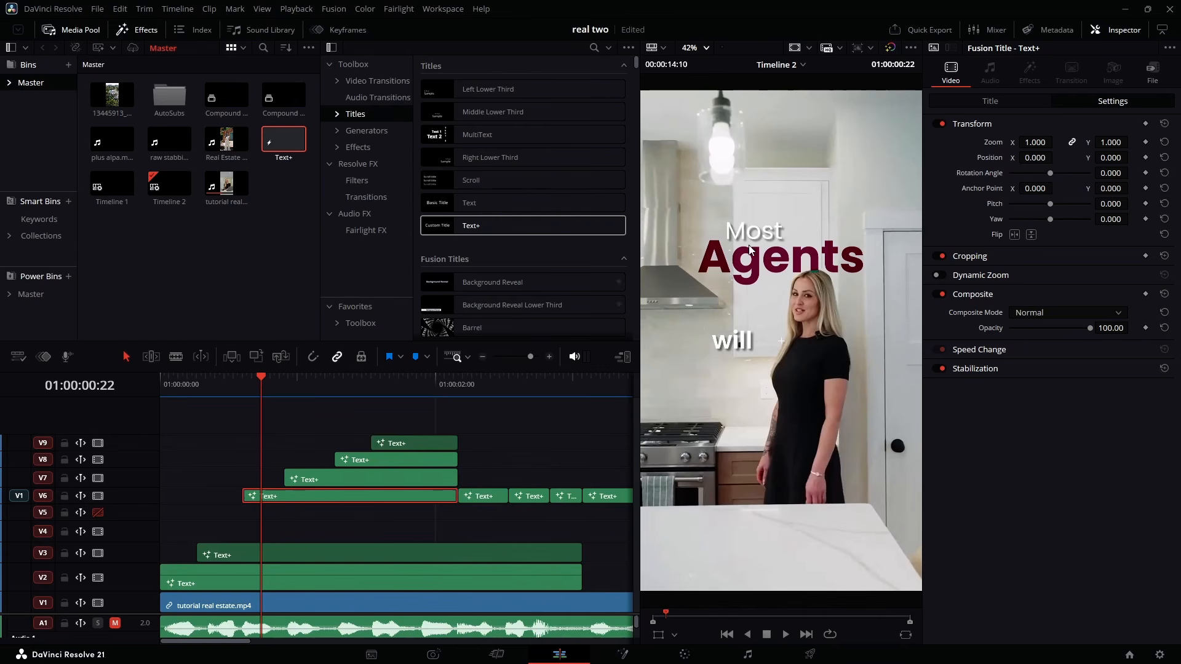
pyautogui.moveTo(260, 377); pyautogui.dragTo(285, 379)
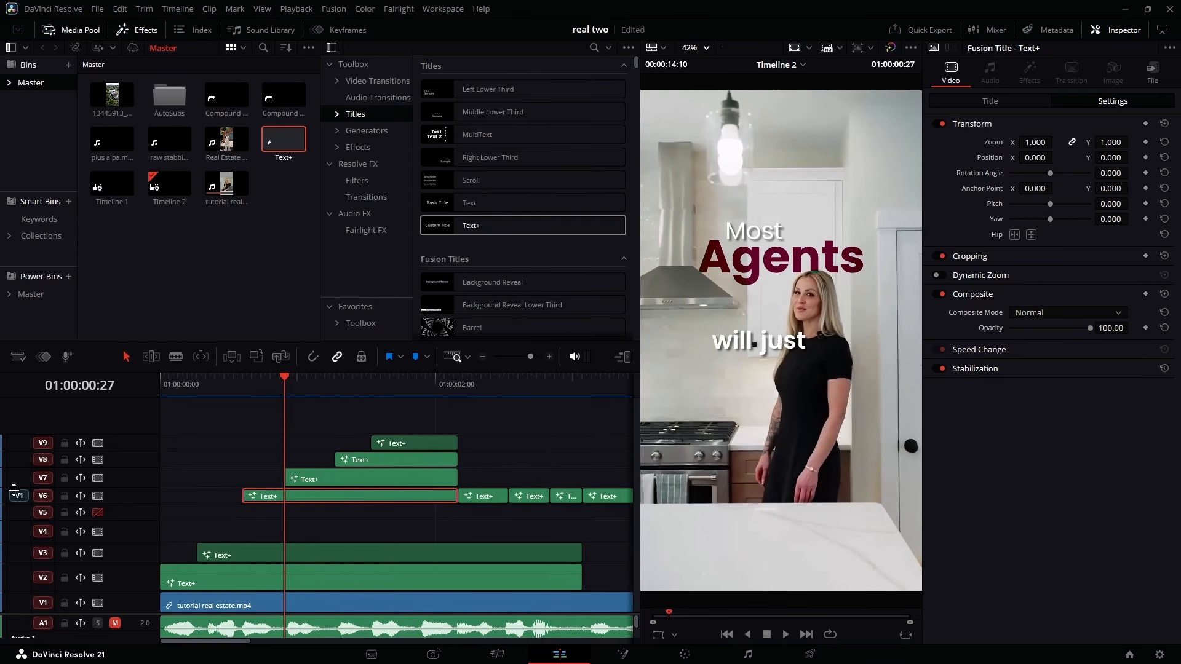
pyautogui.click(1146, 157)
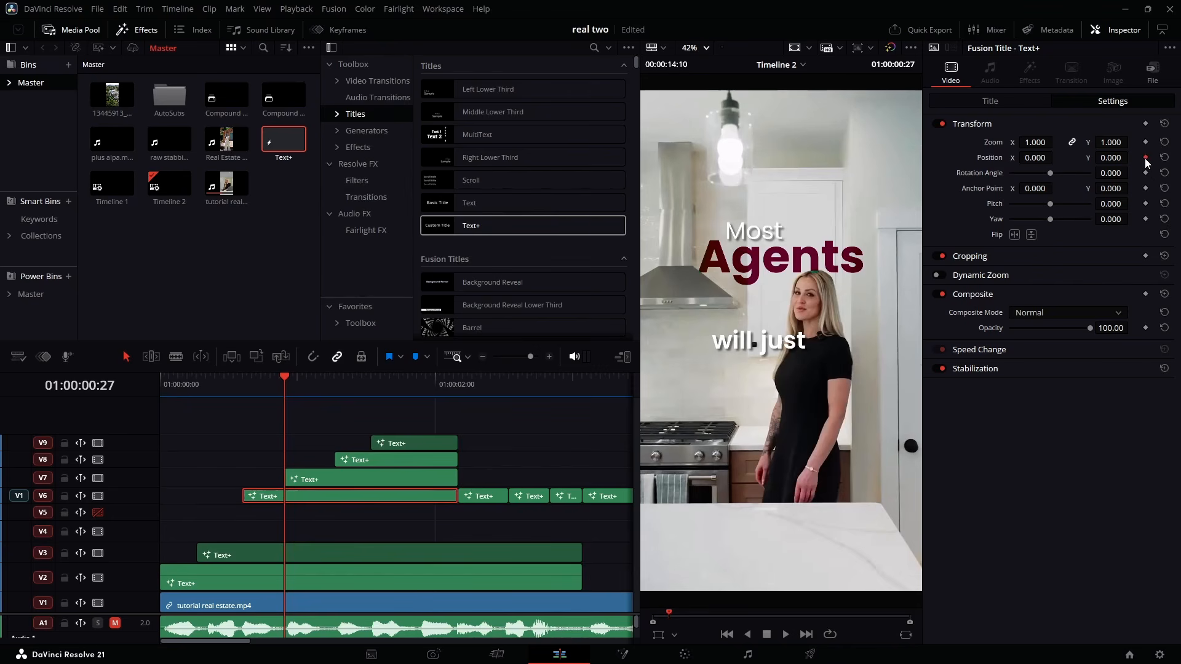
pyautogui.click(1145, 327)
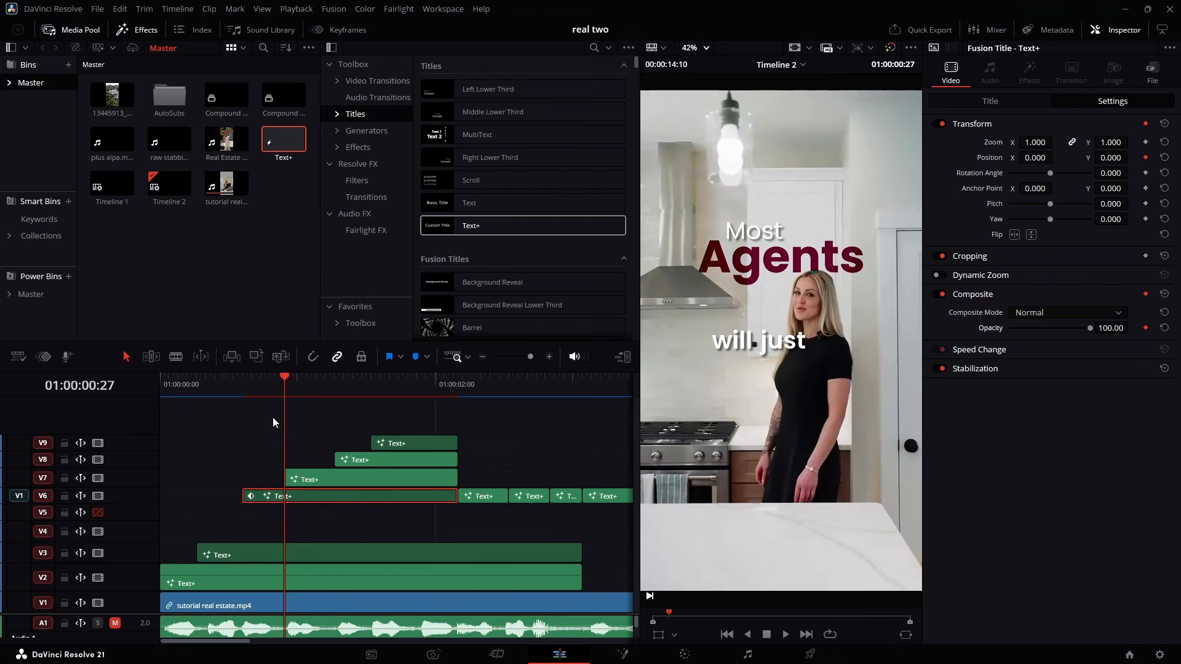
# - At the "will" caption's start, 01:00:00:18, set Position X to -154 and Opacity to 0
pyautogui.moveTo(241, 396); pyautogui.dragTo(244, 389)
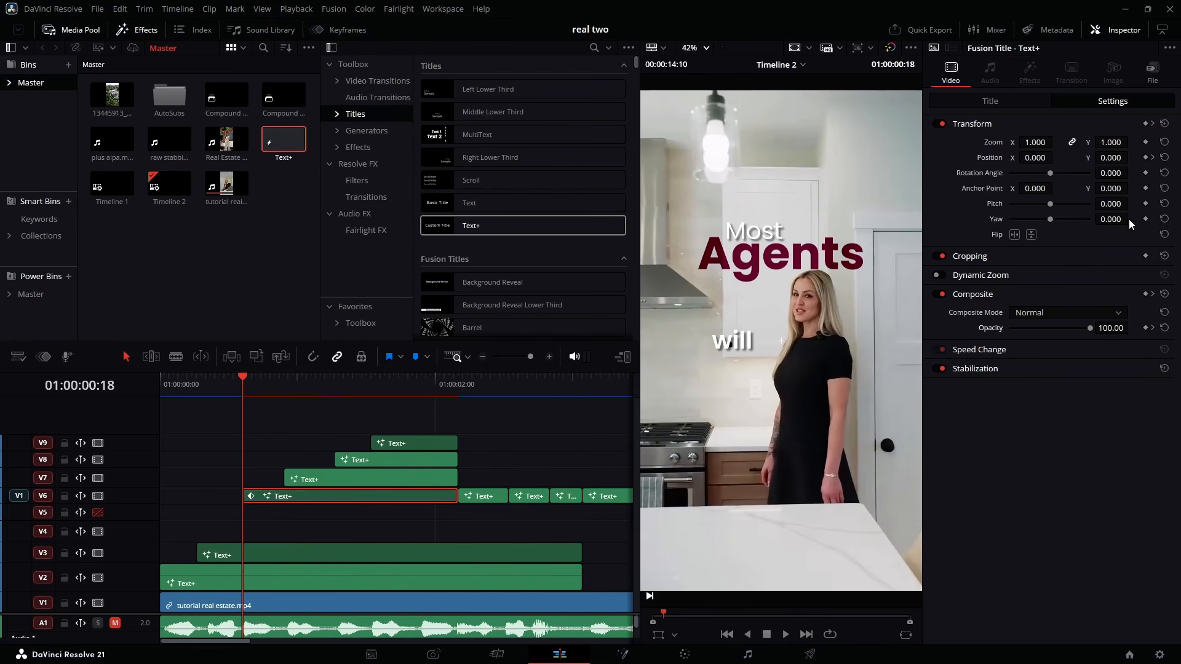
pyautogui.moveTo(1041, 157); pyautogui.dragTo(945, 157)
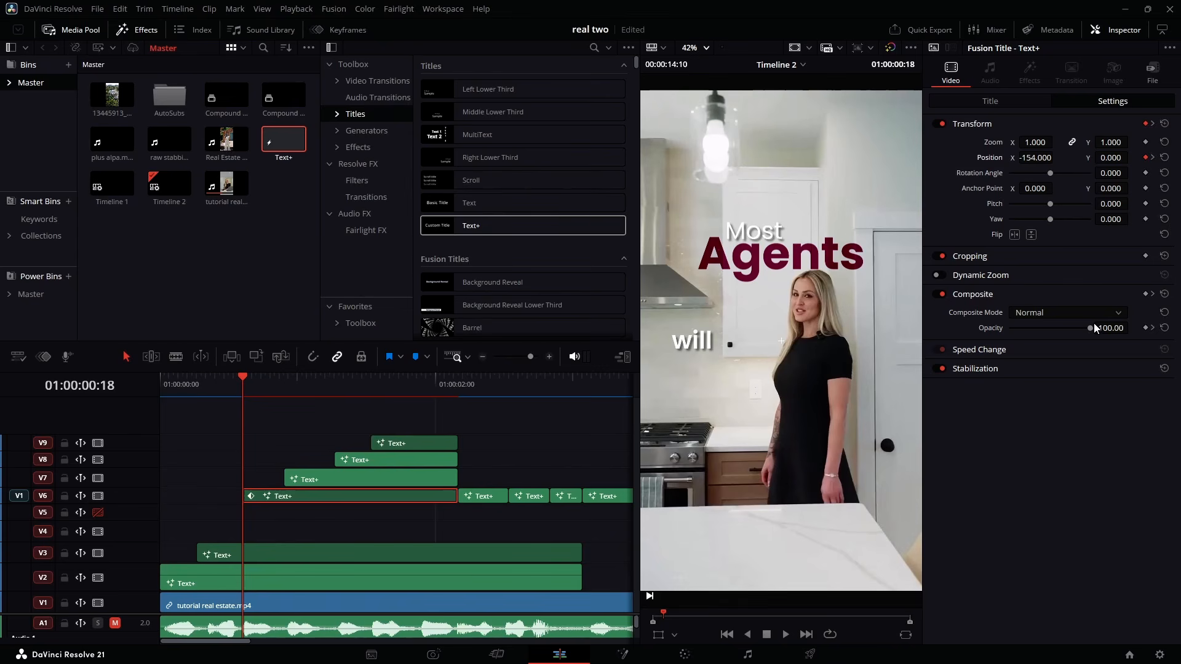
pyautogui.moveTo(1090, 328); pyautogui.dragTo(996, 335)
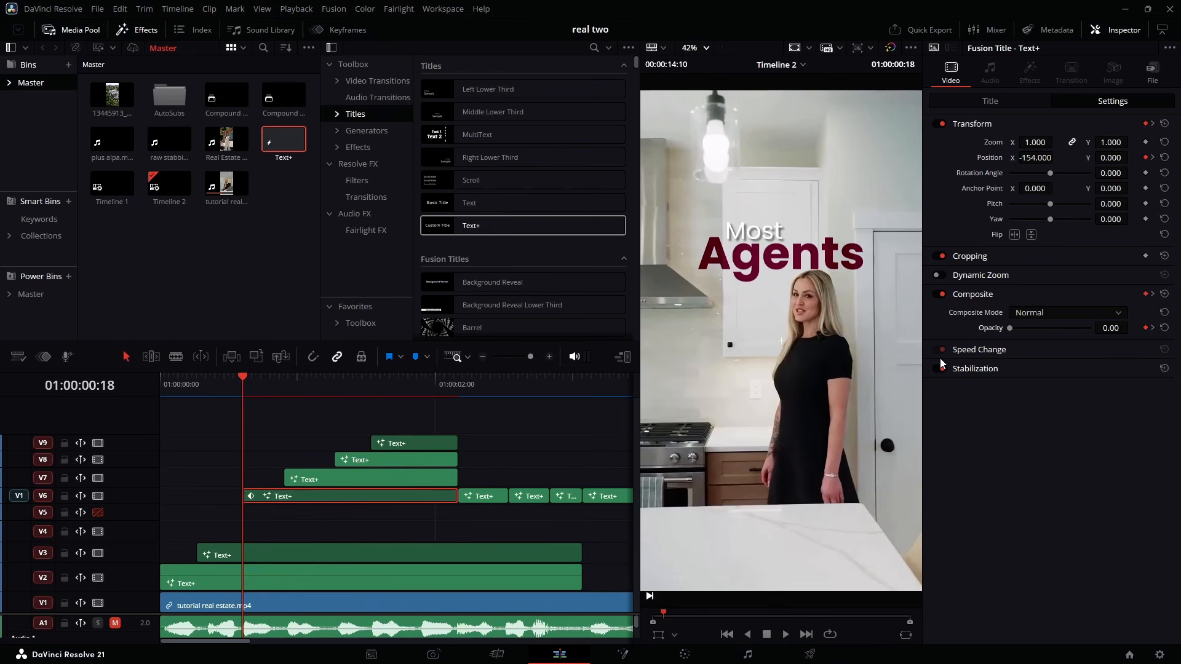
pyautogui.click(942, 368)
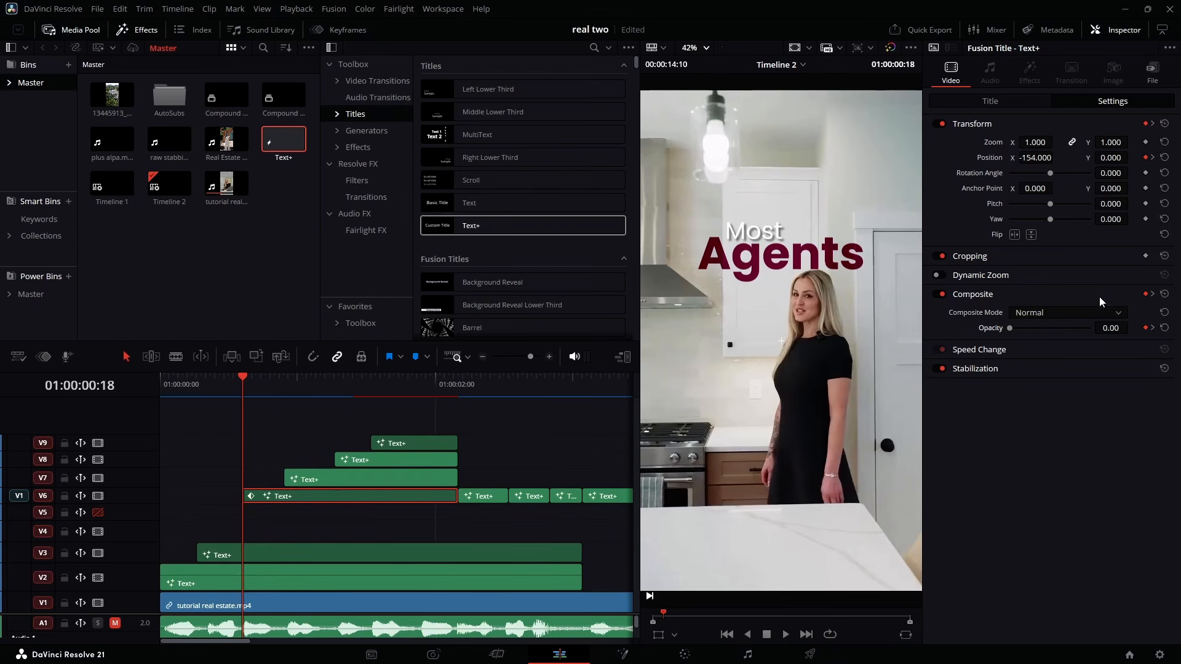
# - Play back the "will" caption and ease its clip keyframes in the curve view, steepening the start of the Position X curve
pyautogui.press('space')
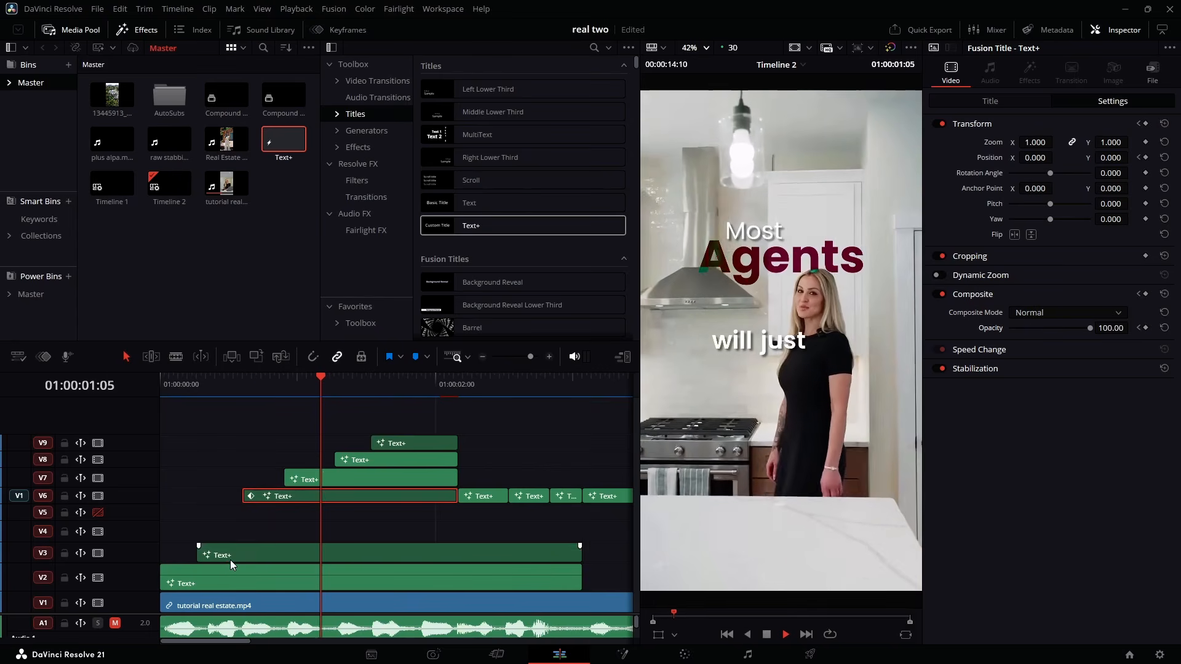
pyautogui.click(302, 383)
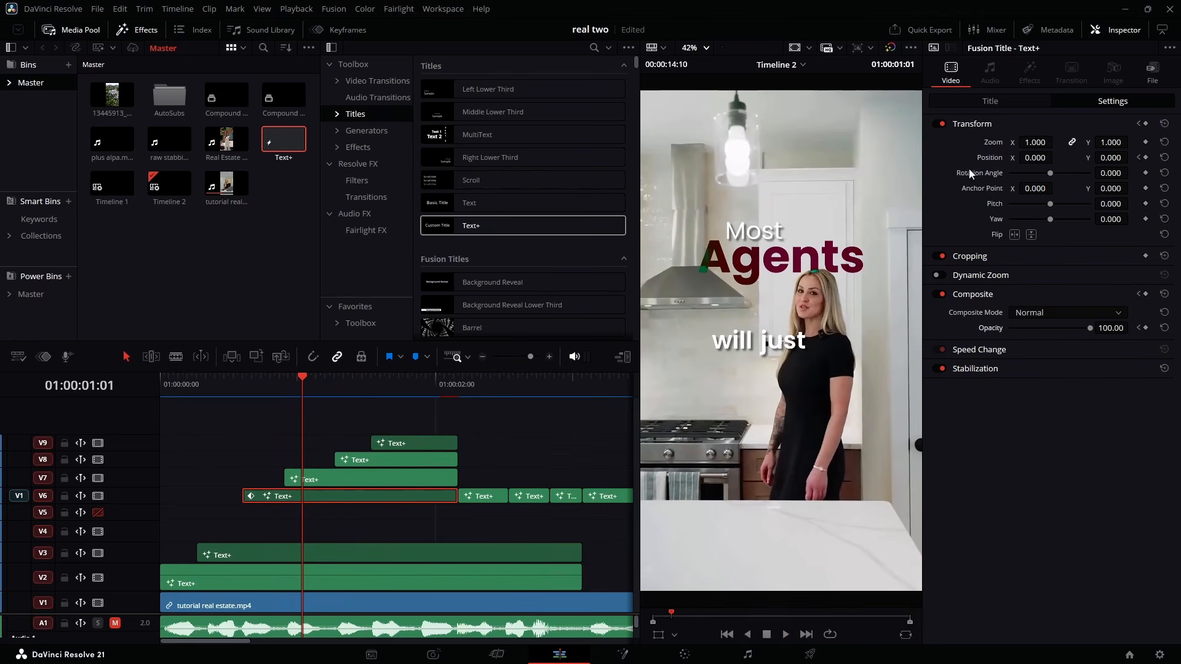
pyautogui.click(348, 31)
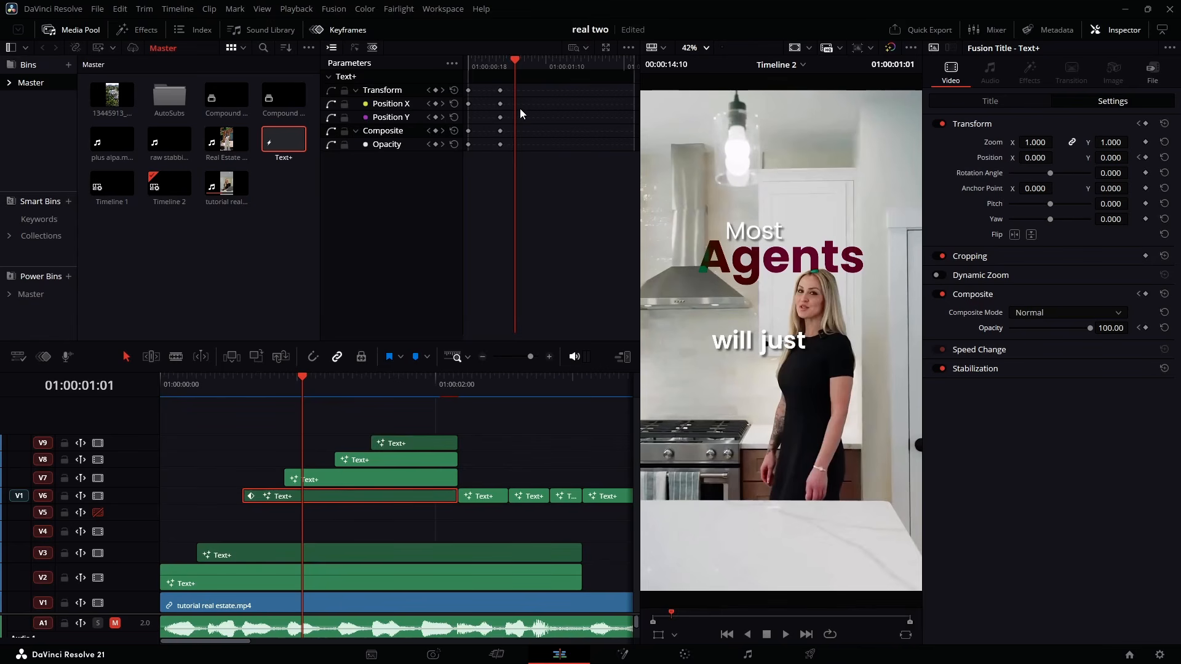
pyautogui.moveTo(532, 92); pyautogui.dragTo(462, 153)
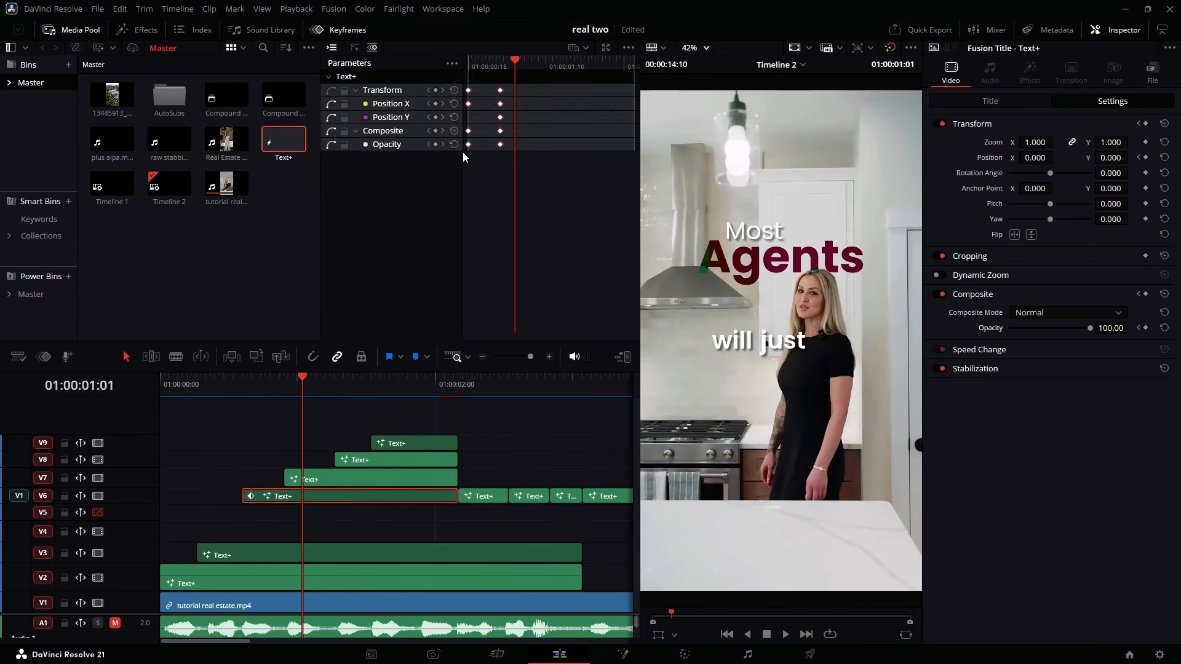
pyautogui.click(354, 47)
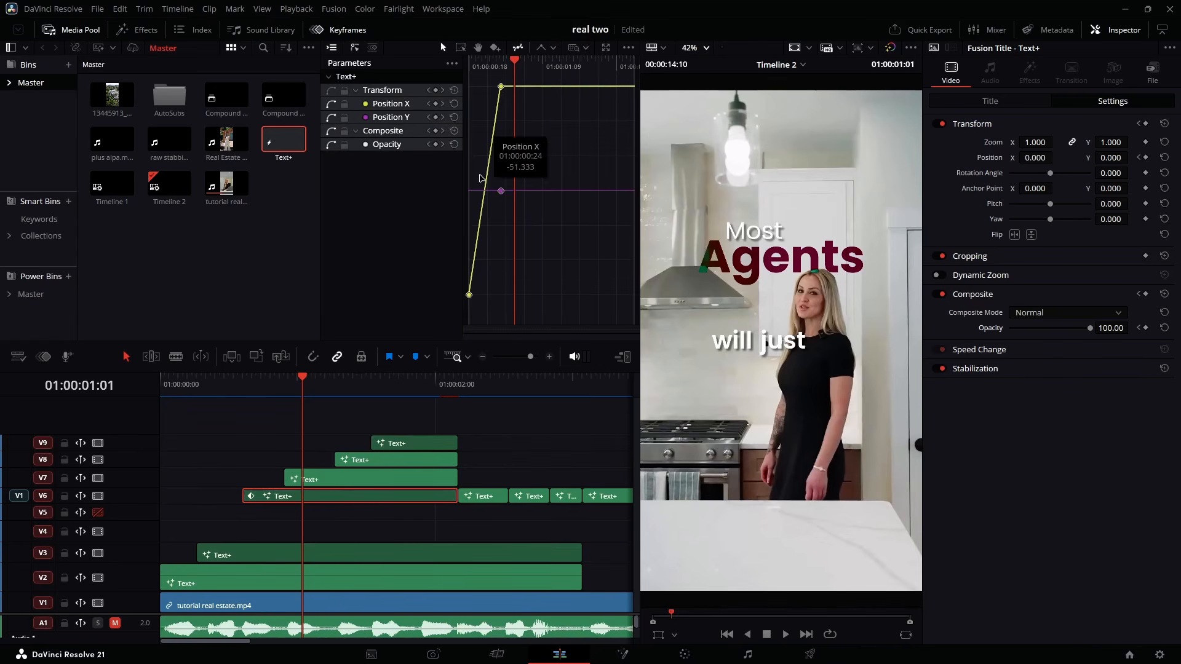
pyautogui.moveTo(518, 71); pyautogui.dragTo(462, 323)
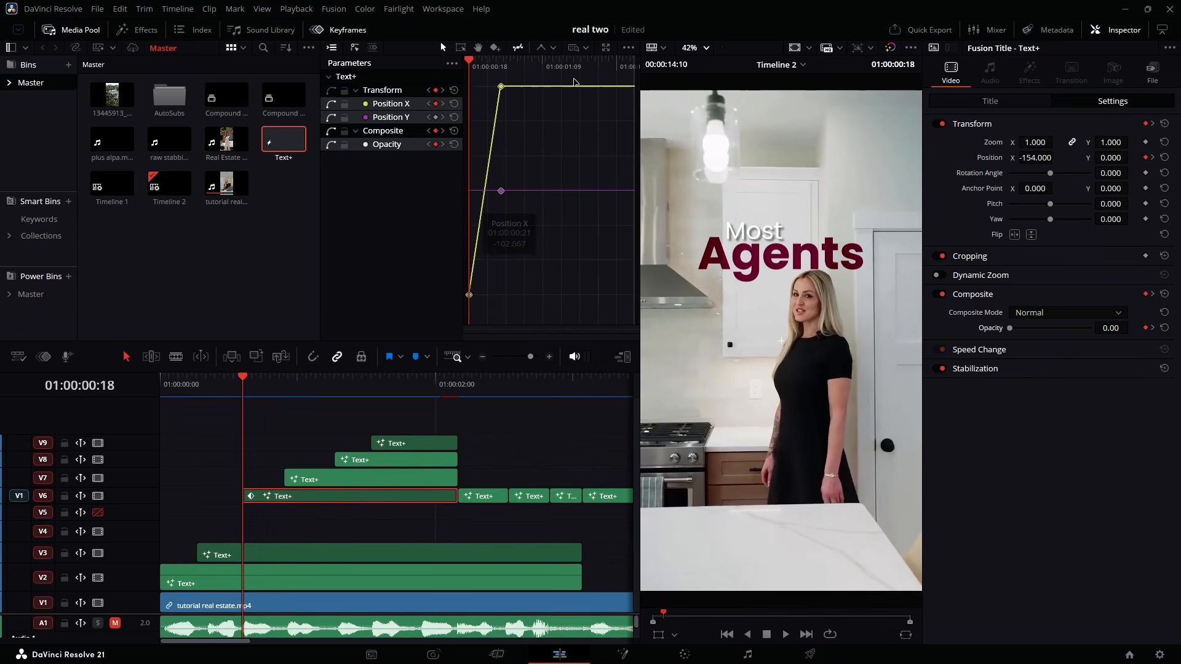
pyautogui.click(551, 50)
pyautogui.click(569, 94)
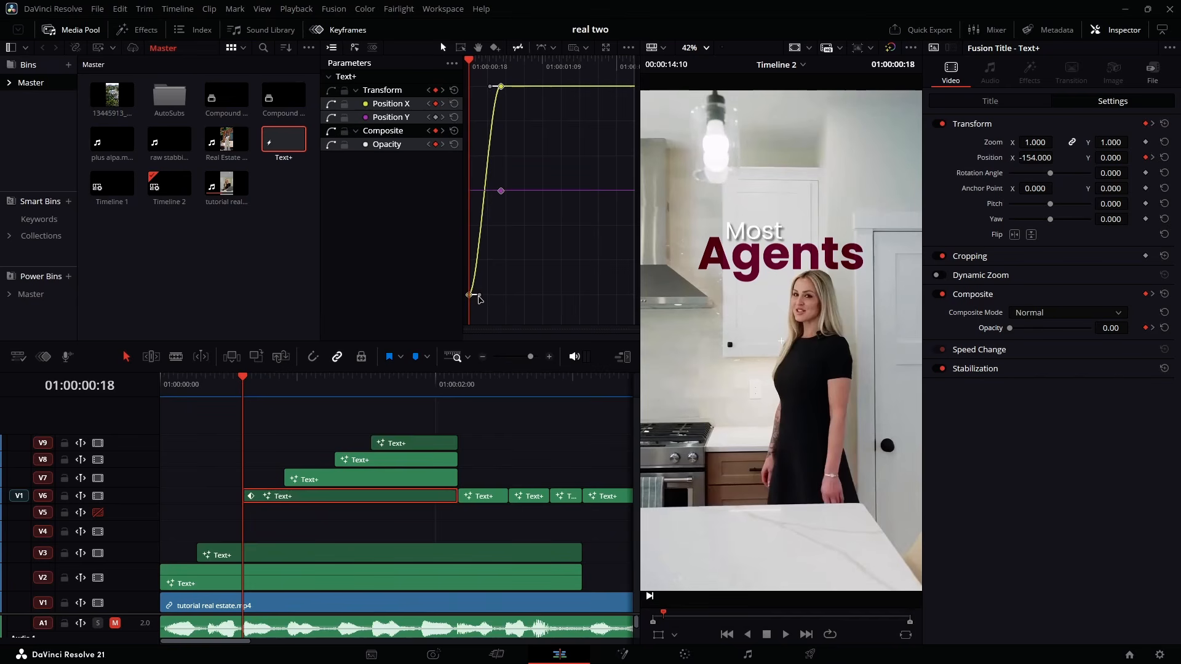
pyautogui.moveTo(479, 298); pyautogui.dragTo(472, 226)
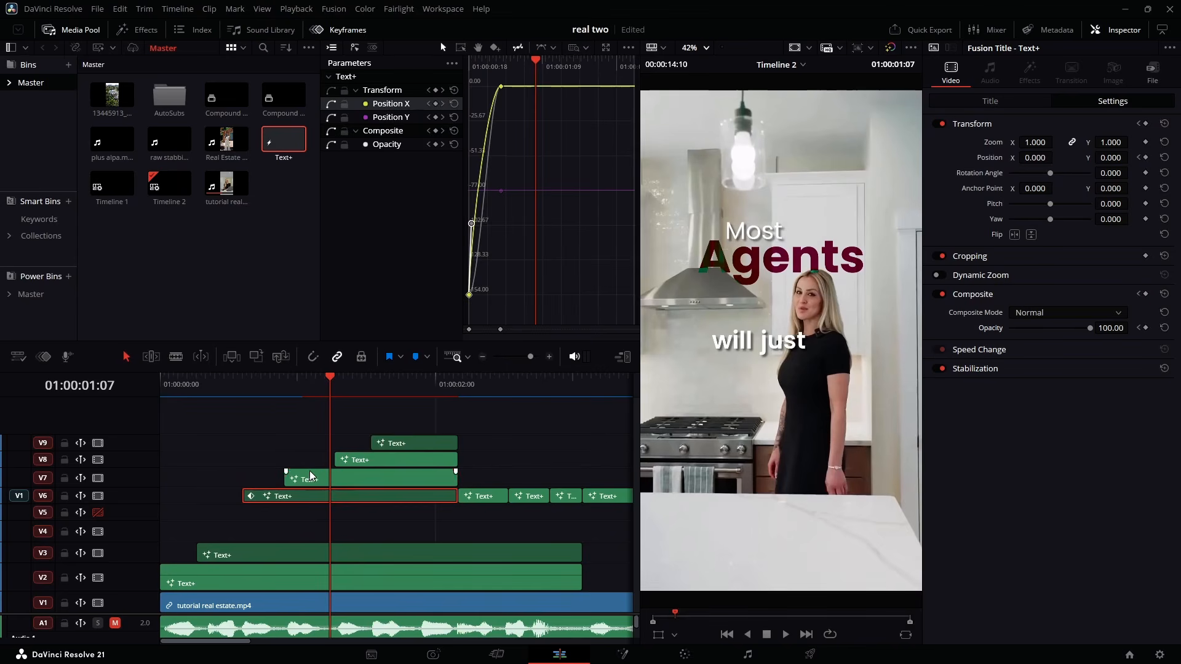
# - Open the "just" caption from V7 in Fusion and merge its Template text over a transparent Background node feeding MediaOut1
pyautogui.click(310, 474)
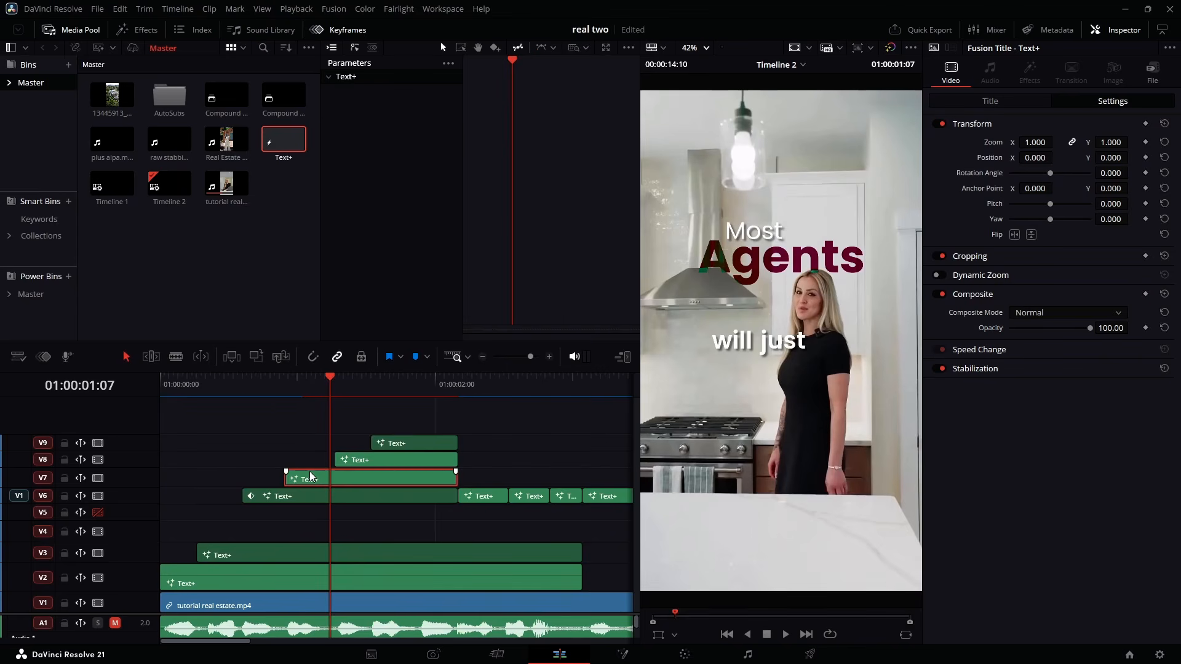
pyautogui.click(297, 405)
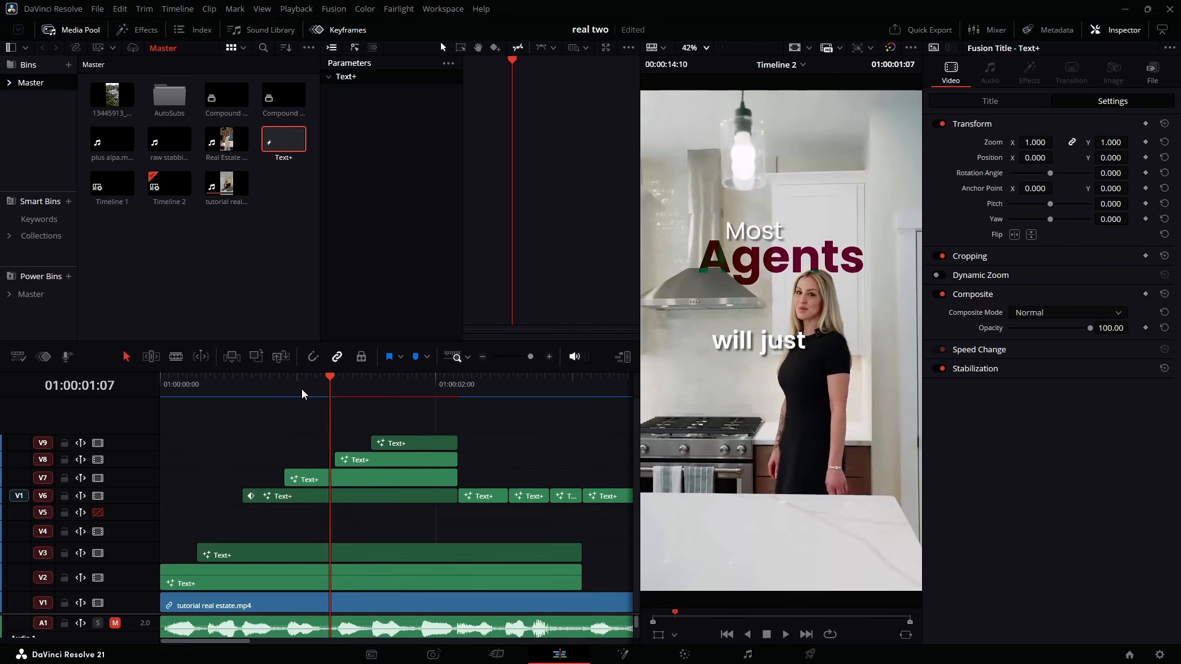
pyautogui.click(303, 394)
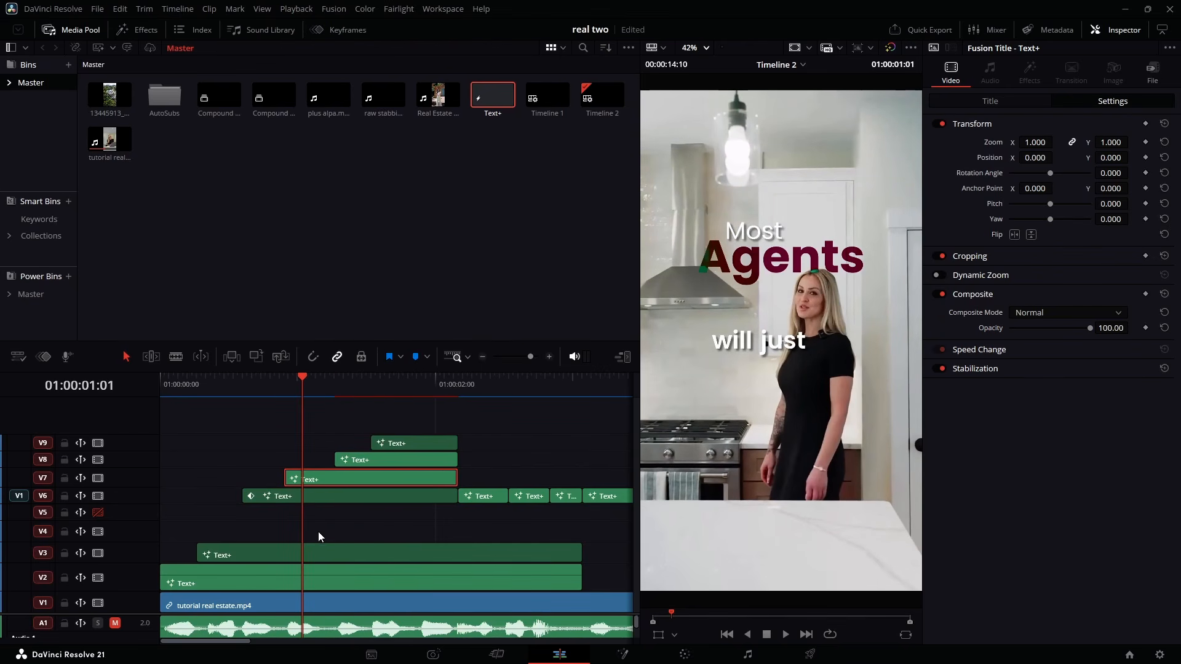
pyautogui.moveTo(326, 381); pyautogui.dragTo(331, 383)
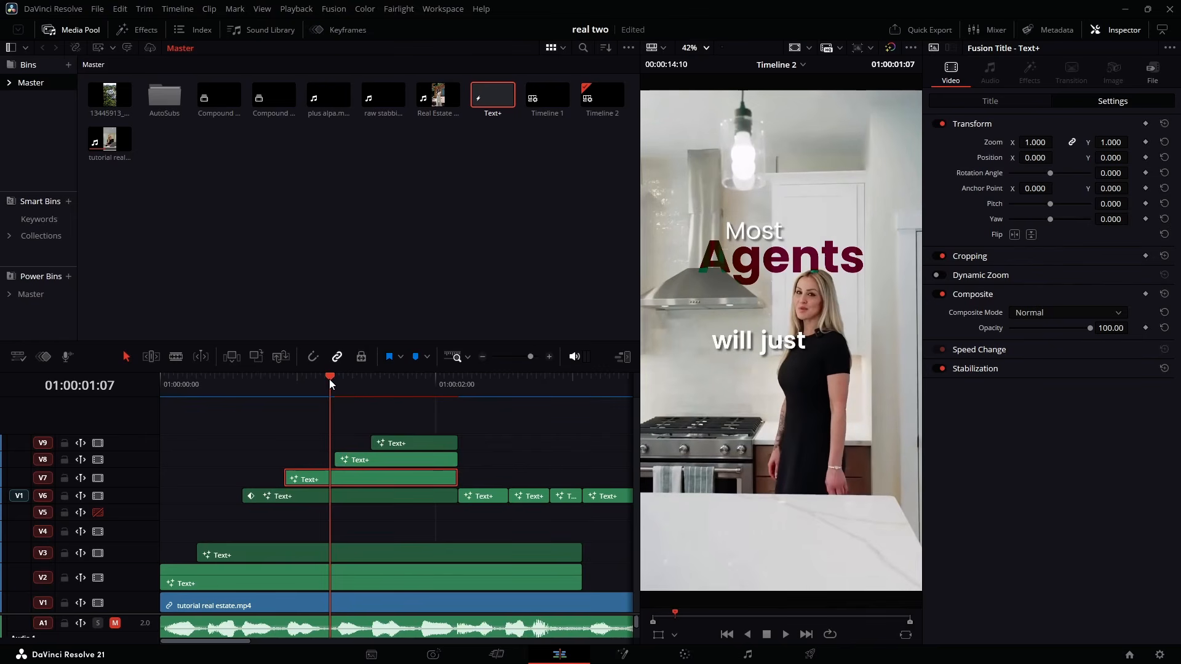
pyautogui.click(596, 651)
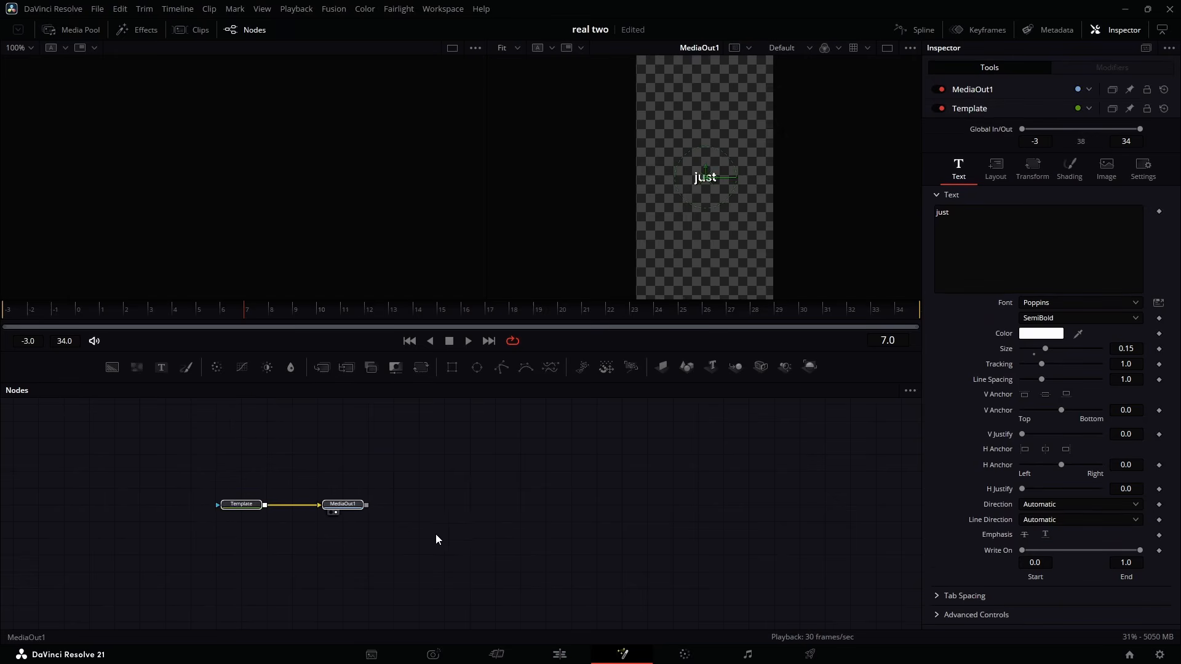
pyautogui.moveTo(111, 367); pyautogui.dragTo(191, 553)
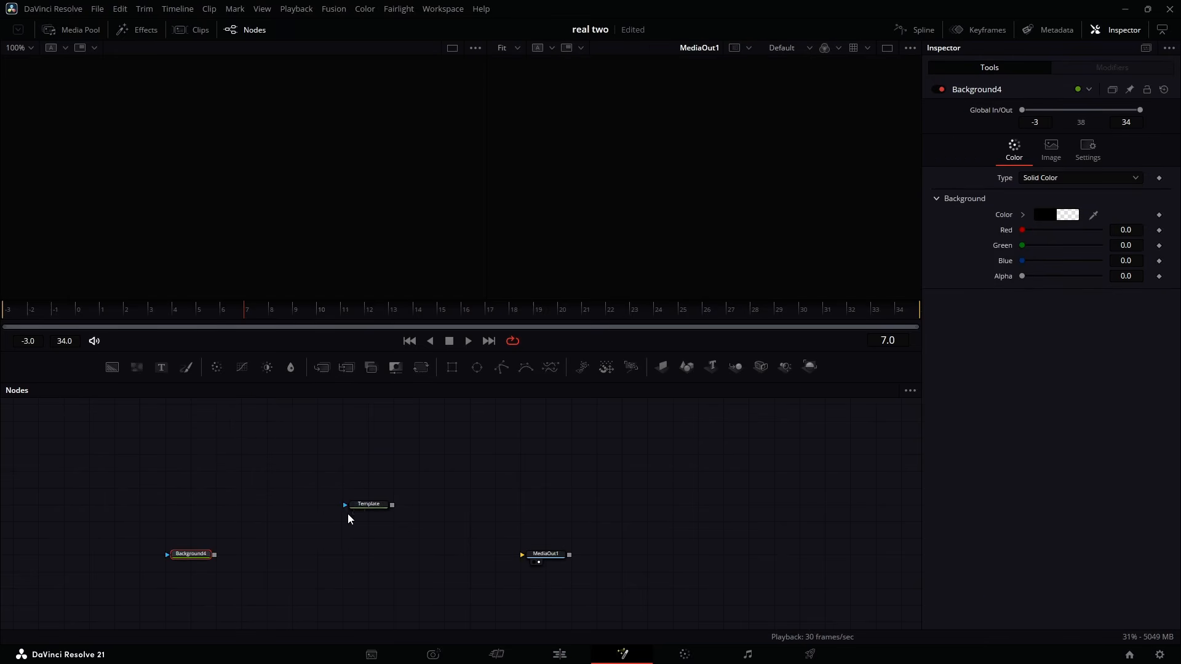
pyautogui.moveTo(393, 507); pyautogui.dragTo(214, 555)
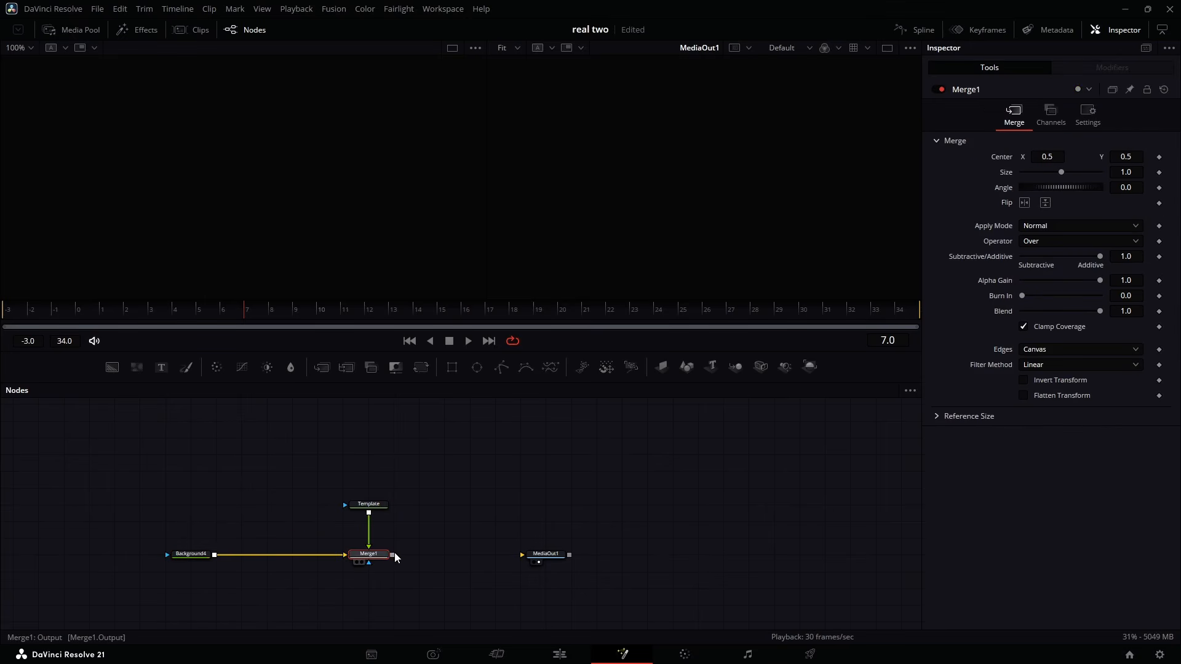
pyautogui.moveTo(397, 557); pyautogui.dragTo(543, 559)
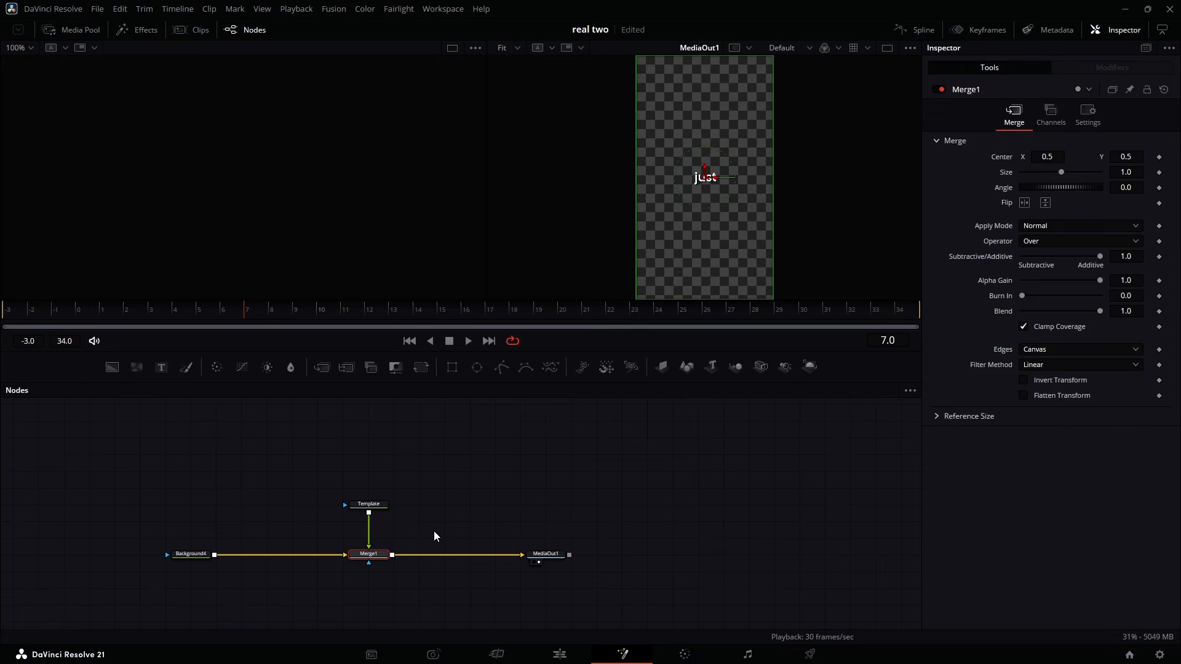
# - Keyframe the Merge node's Center at 0.5, 0.5 on frame 10 and its Blend at 1.0 on frame 6
pyautogui.click(1159, 312)
pyautogui.click(1159, 158)
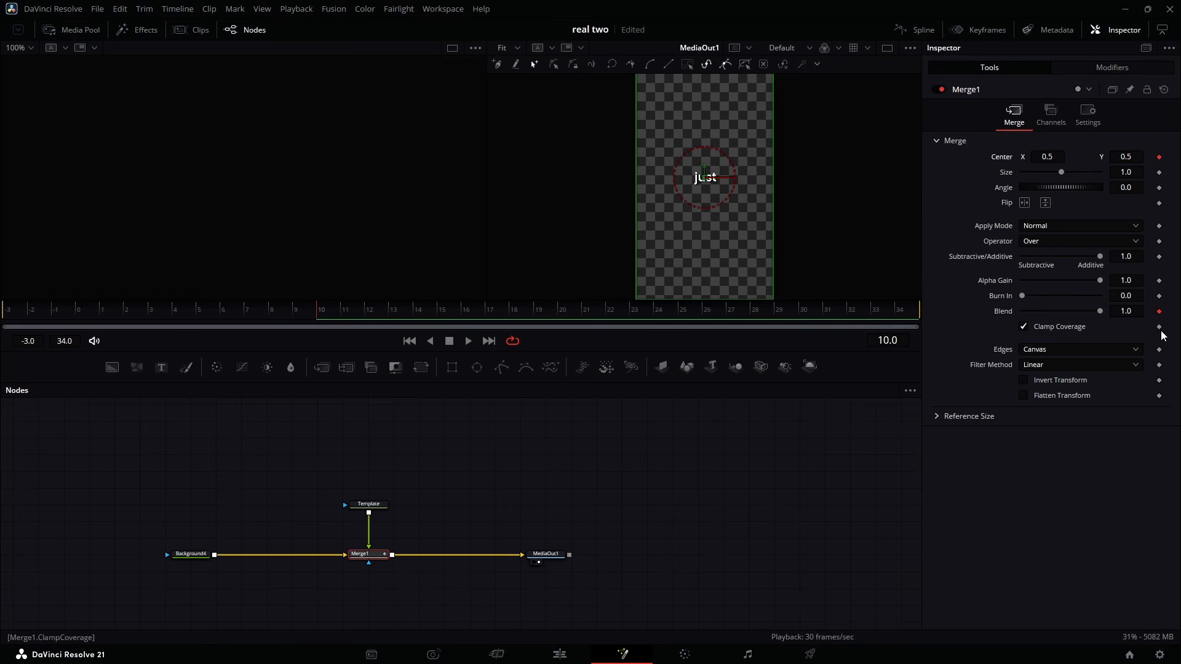
pyautogui.click(1159, 312)
pyautogui.click(1160, 312)
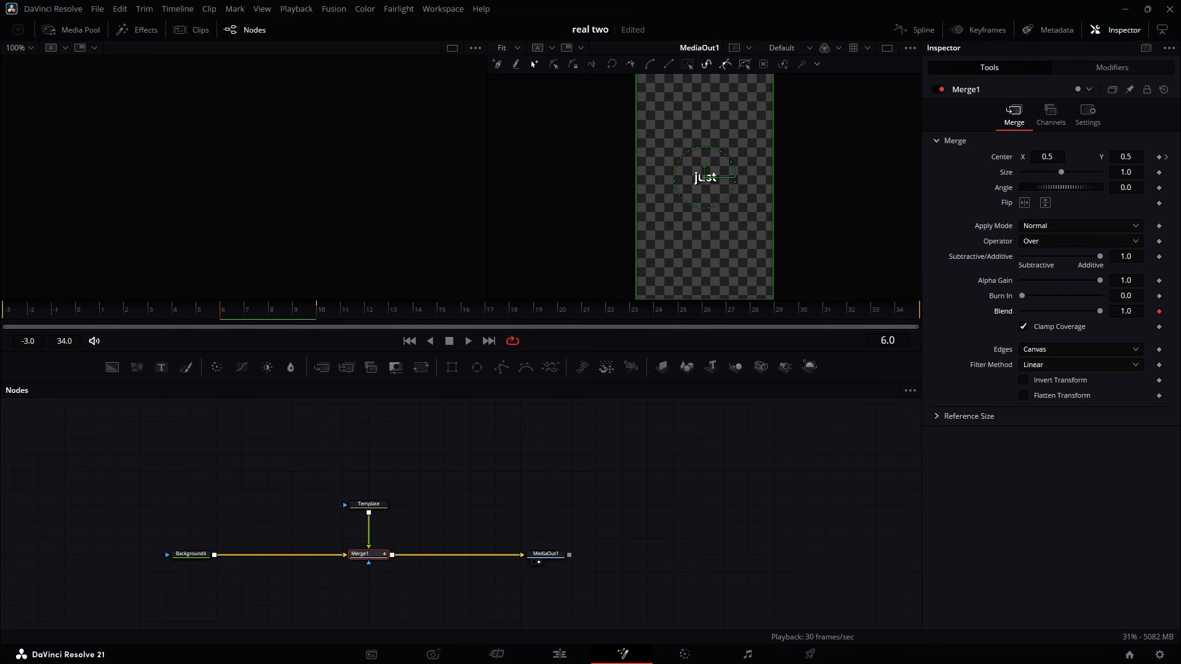
# - At the composition's first frame, -3, set the Merge node's Center X to 0.385 and Blend to 0
pyautogui.click(103, 314)
pyautogui.press('Home')
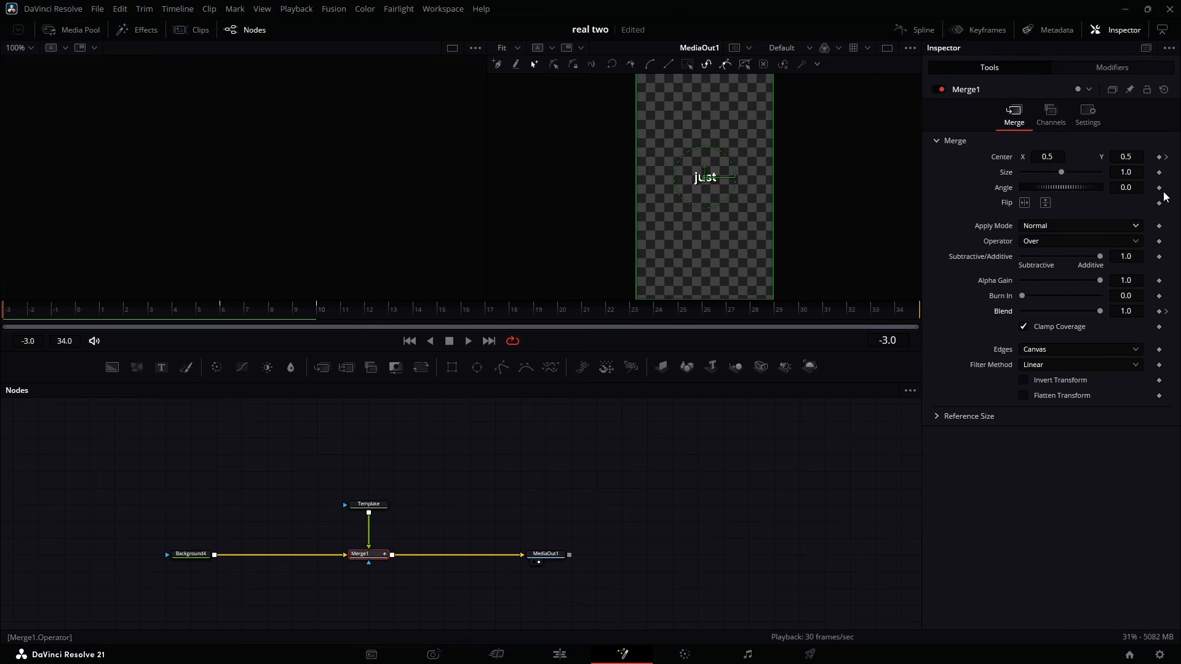
pyautogui.moveTo(1047, 160); pyautogui.dragTo(804, 314)
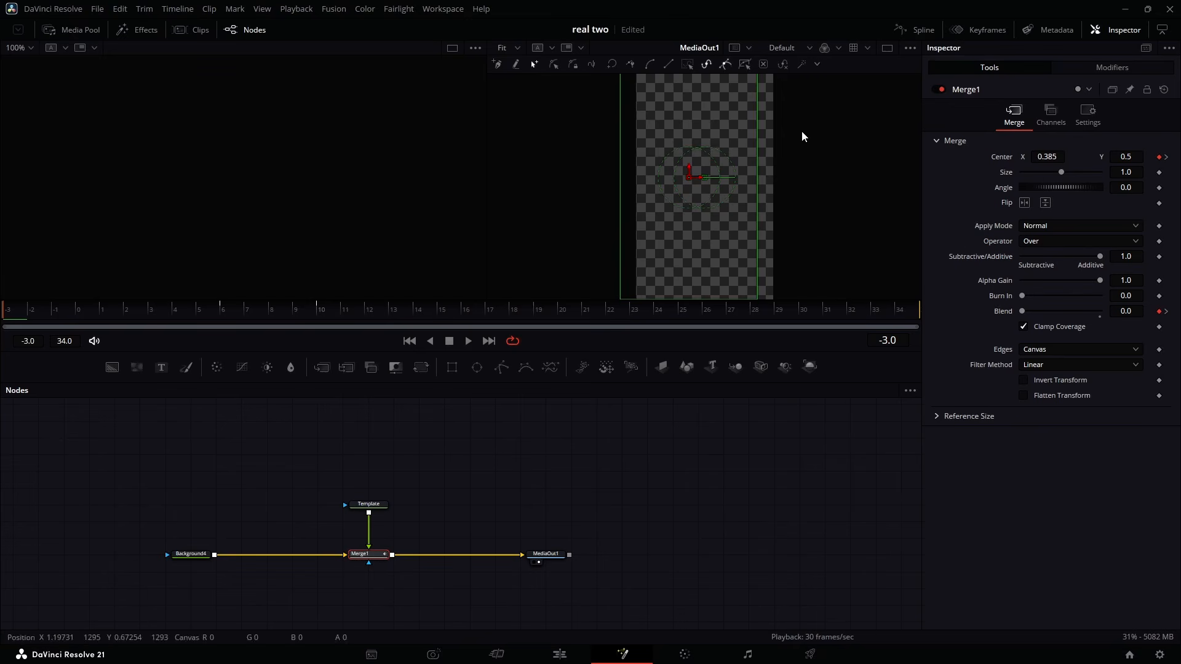
# - Apply Out Cubic easing to the Merge node's Blend and Center splines and enable Motion Blur on the node
pyautogui.click(917, 30)
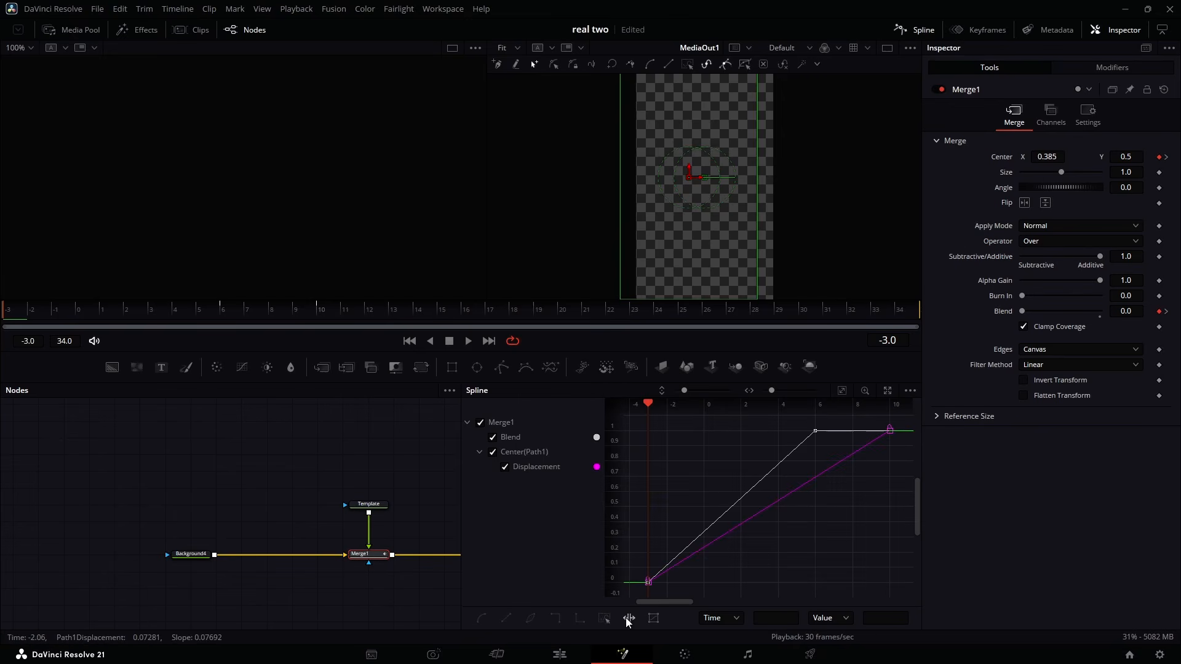
pyautogui.rightClick(666, 545)
pyautogui.moveTo(793, 372)
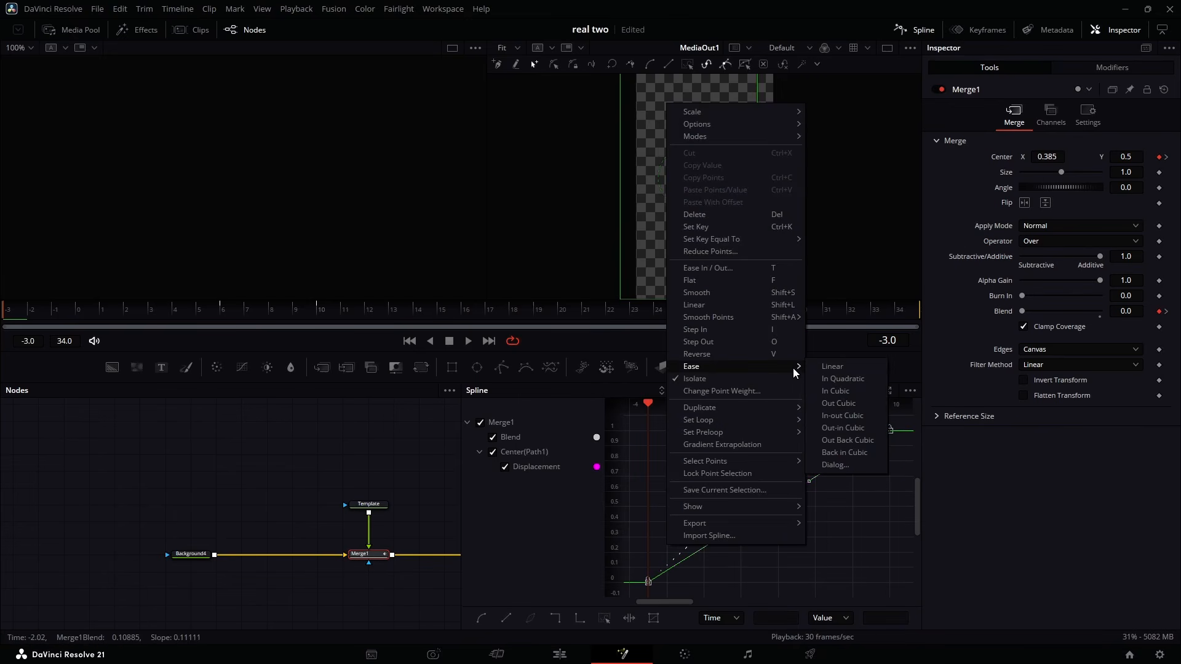
pyautogui.click(848, 403)
pyautogui.click(915, 31)
pyautogui.click(1099, 130)
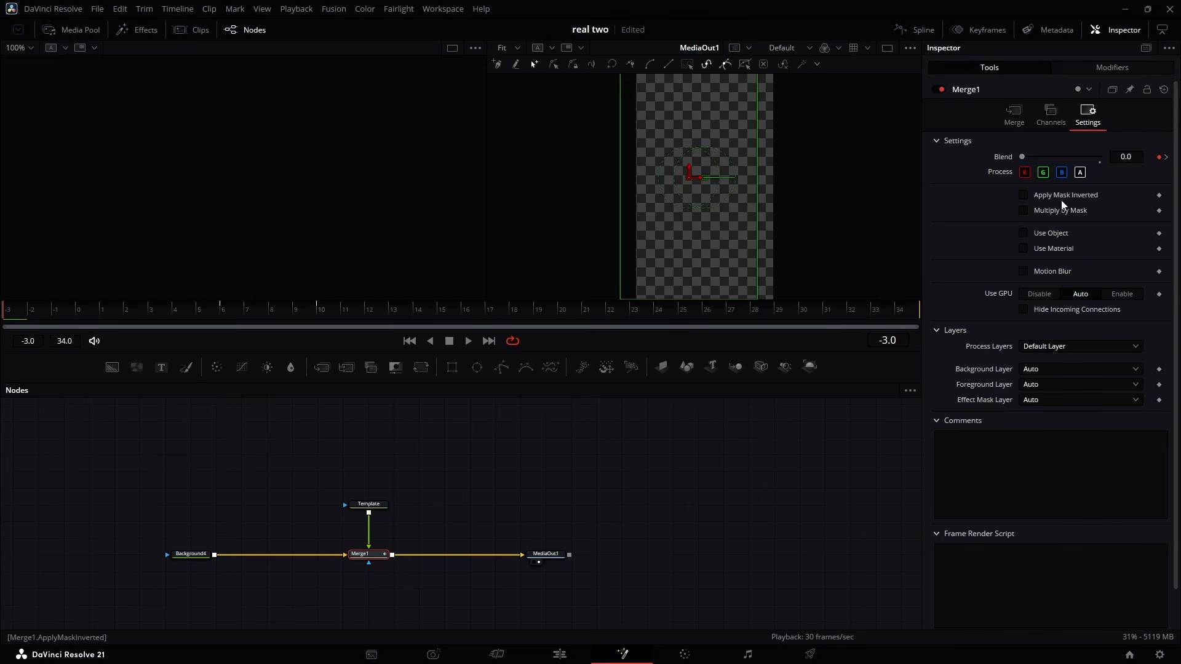
pyautogui.click(1024, 272)
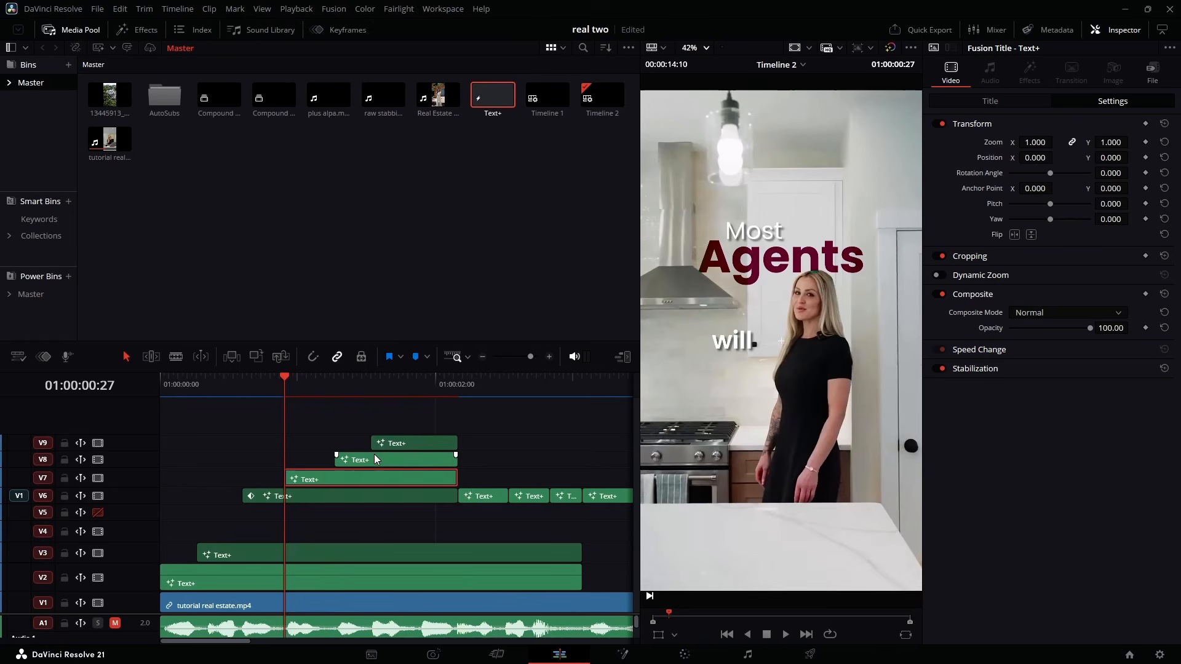
# - Open the "post" caption from V8 in Fusion, paste the Background and animated Merge nodes, and route Template through Merge1 to MediaOut1
pyautogui.click(373, 459)
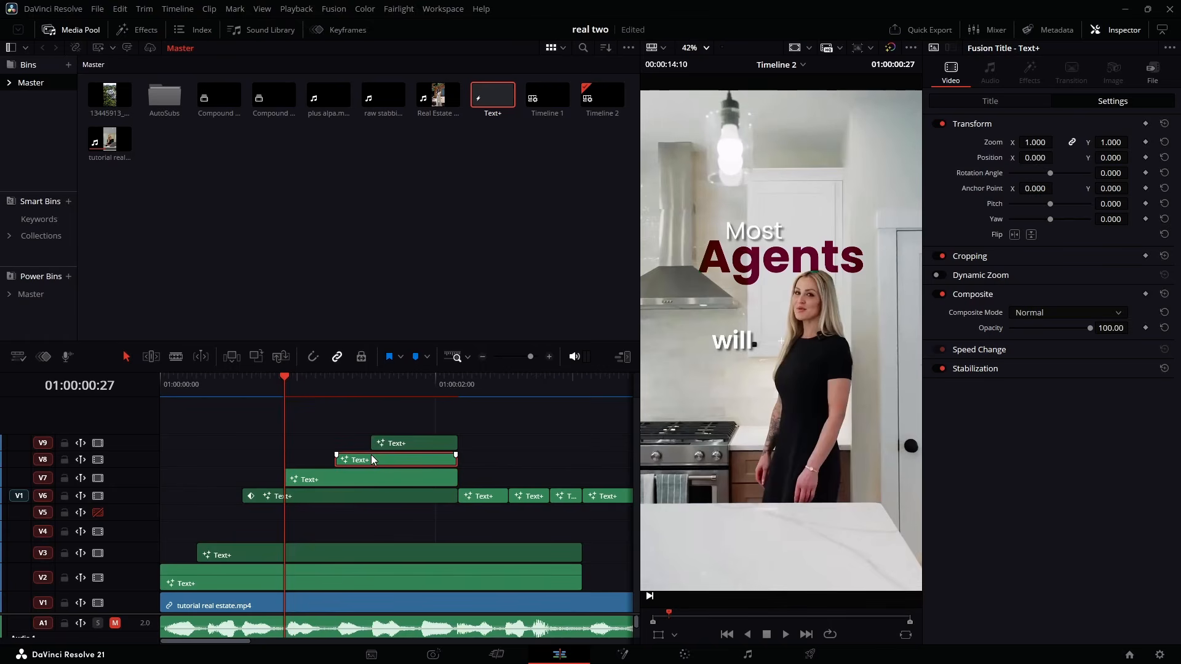
pyautogui.click(352, 388)
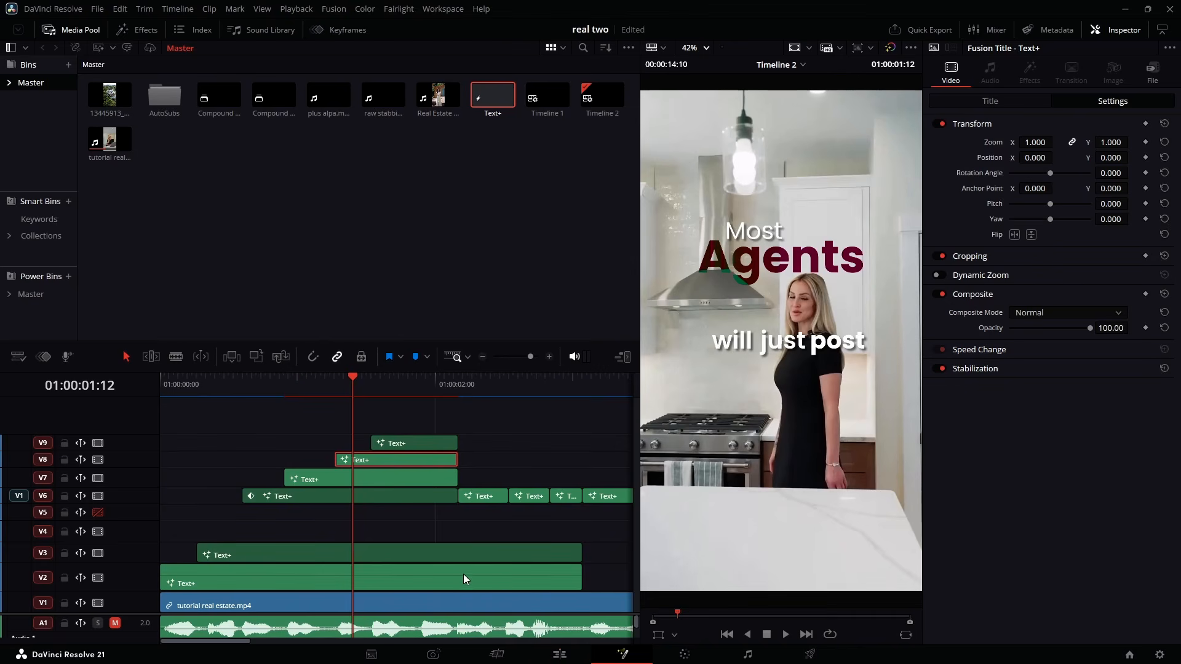
pyautogui.hotkey('shift', '5')
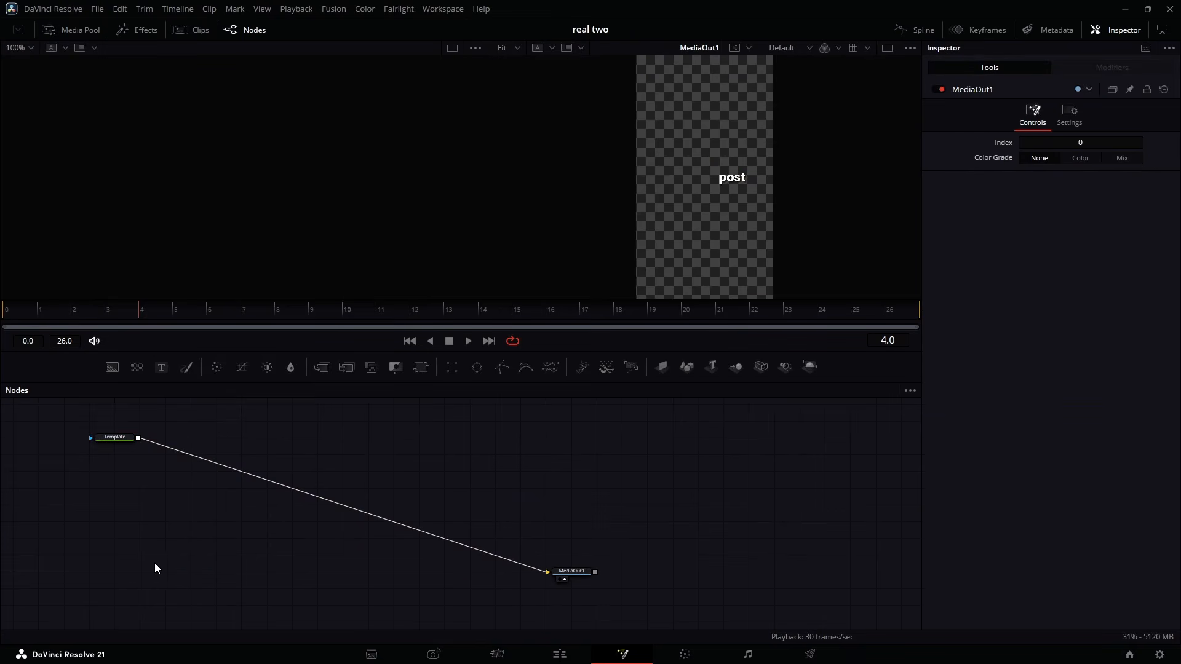
pyautogui.hotkey('ctrl', 'v')
pyautogui.moveTo(154, 517); pyautogui.dragTo(319, 572)
pyautogui.click(112, 367)
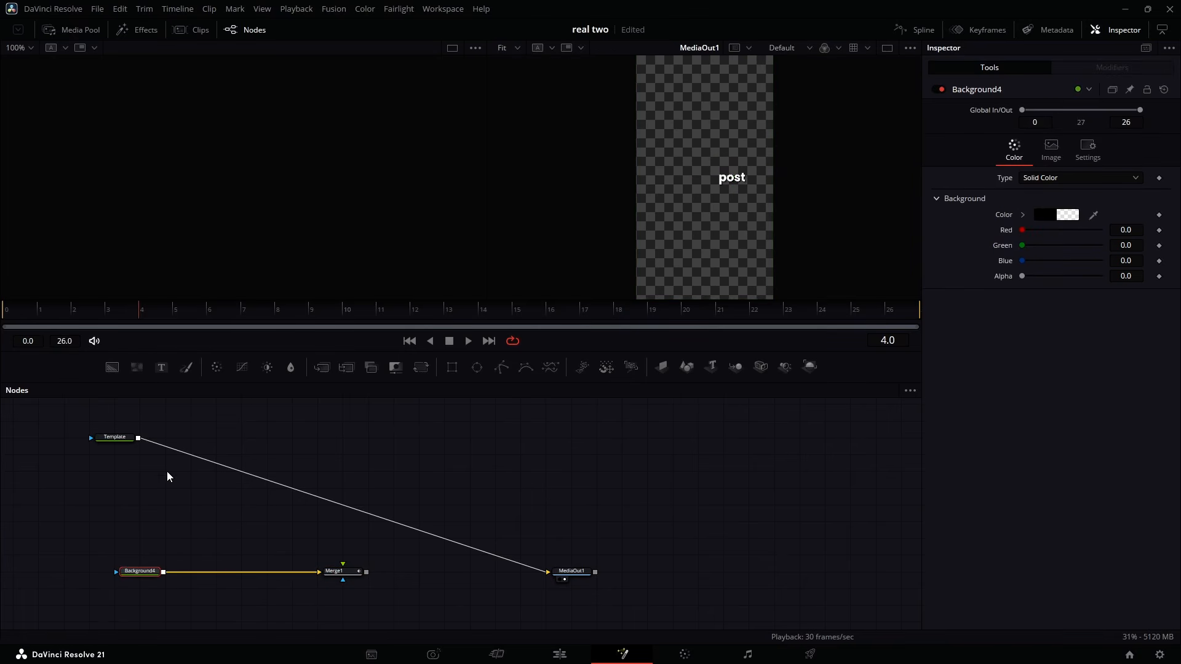
pyautogui.moveTo(117, 437); pyautogui.dragTo(371, 454)
pyautogui.moveTo(541, 572)
pyautogui.mouseDown()
pyautogui.moveTo(343, 565)
pyautogui.moveTo(548, 572)
pyautogui.mouseUp()
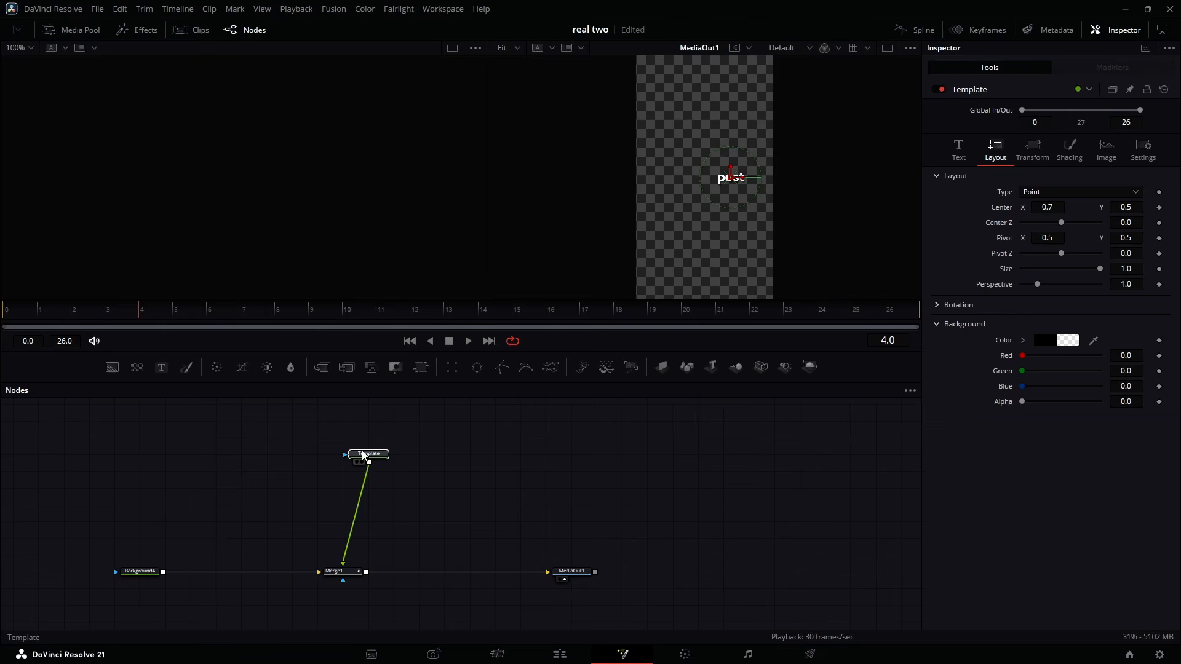
# - Return to the Edit page and play from around 01:00:00:16 to check the "will", "just" and "post" animations
pyautogui.click(559, 654)
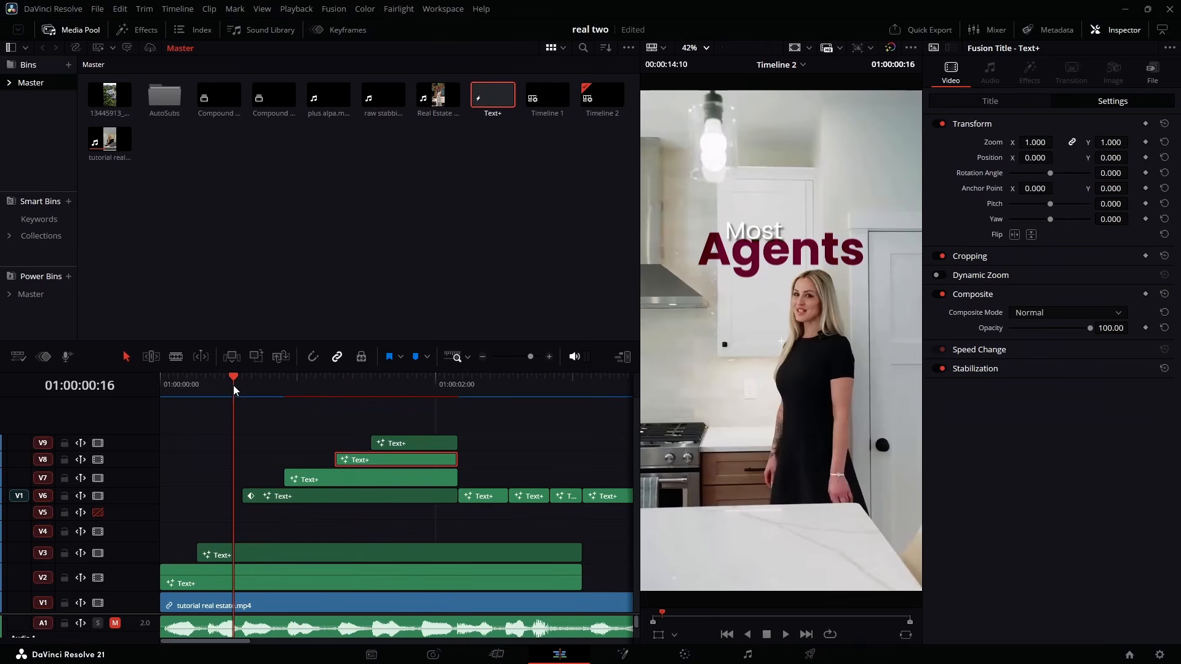
pyautogui.press('space')
pyautogui.click(248, 394)
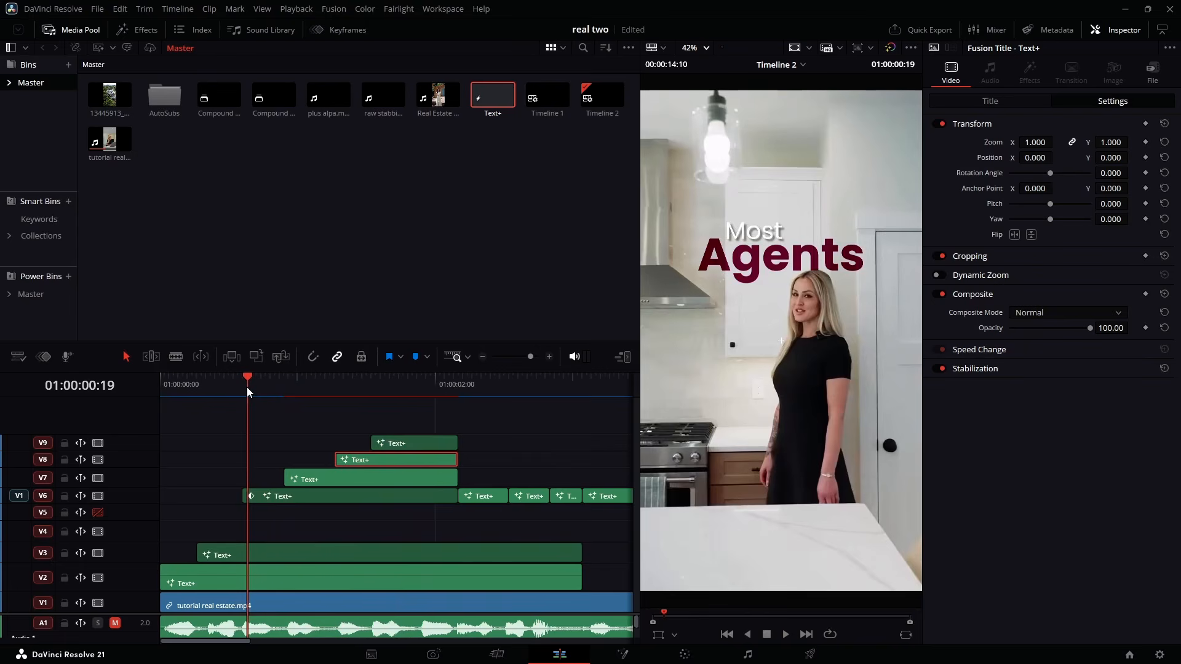
pyautogui.click(238, 385)
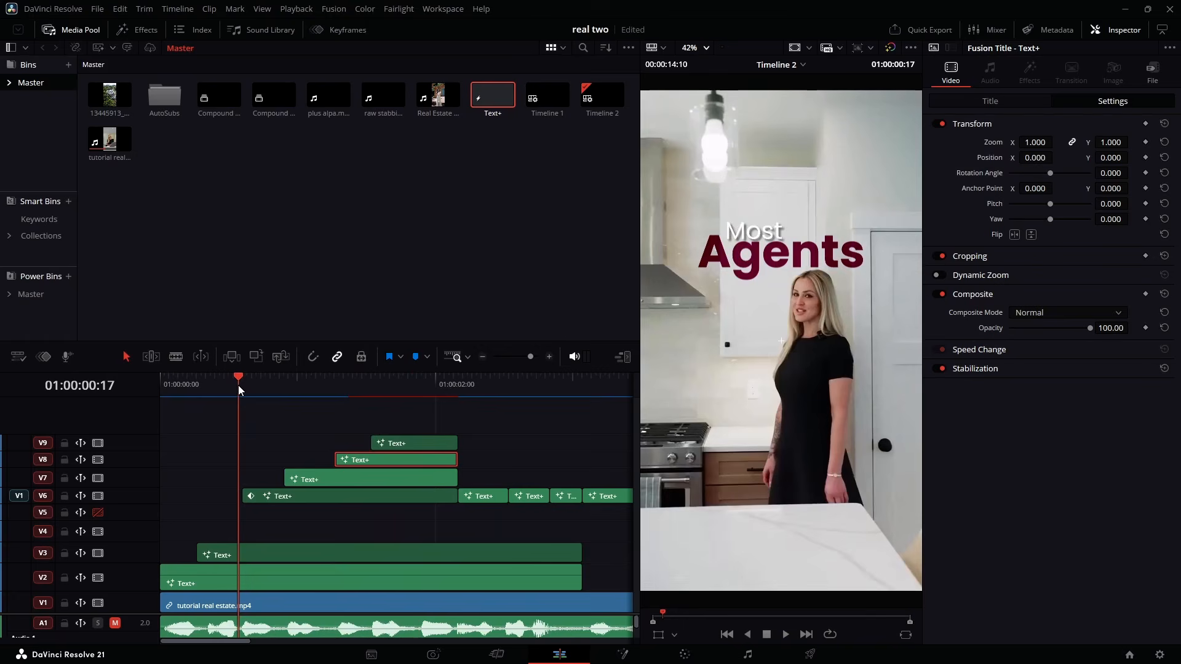
# - Open the "a listing" caption from V9 in Fusion and inspect the Template node's White Solid Fill shading element
pyautogui.click(388, 439)
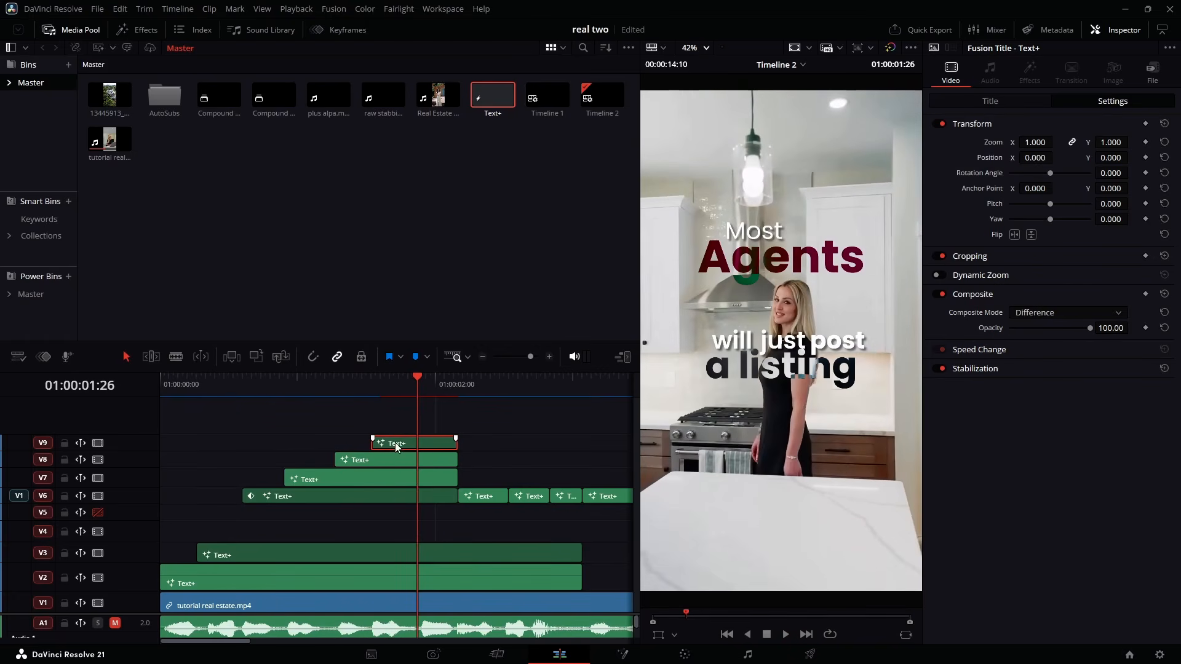
pyautogui.click(615, 660)
pyautogui.moveTo(362, 478); pyautogui.dragTo(766, 596)
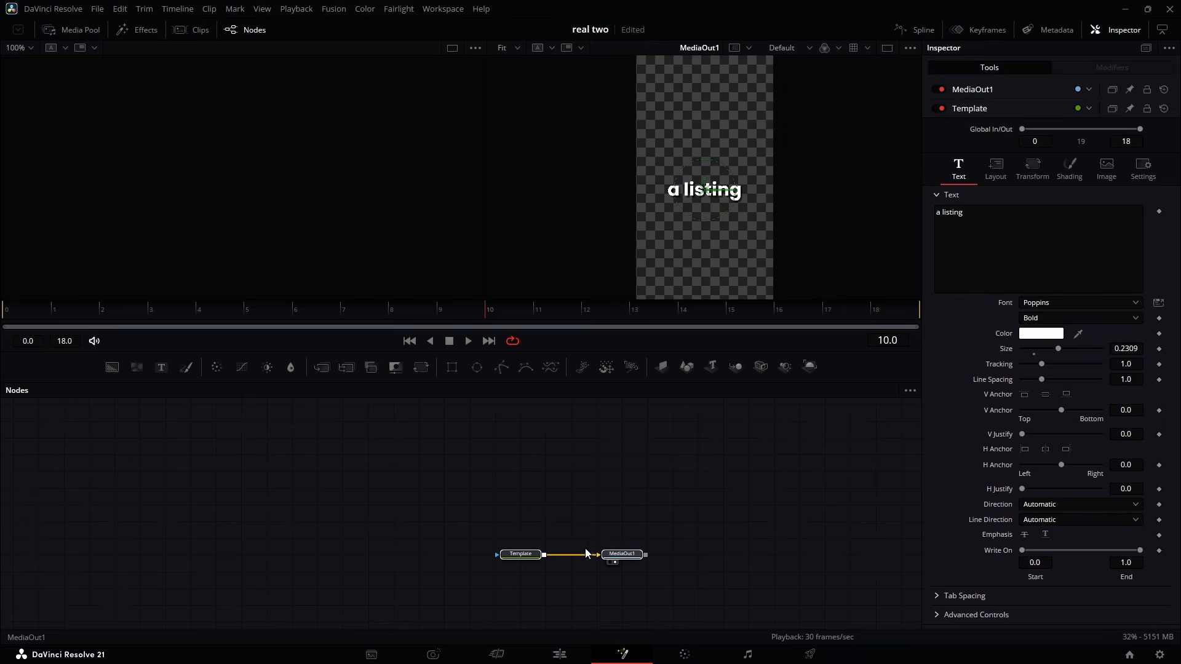
pyautogui.click(508, 556)
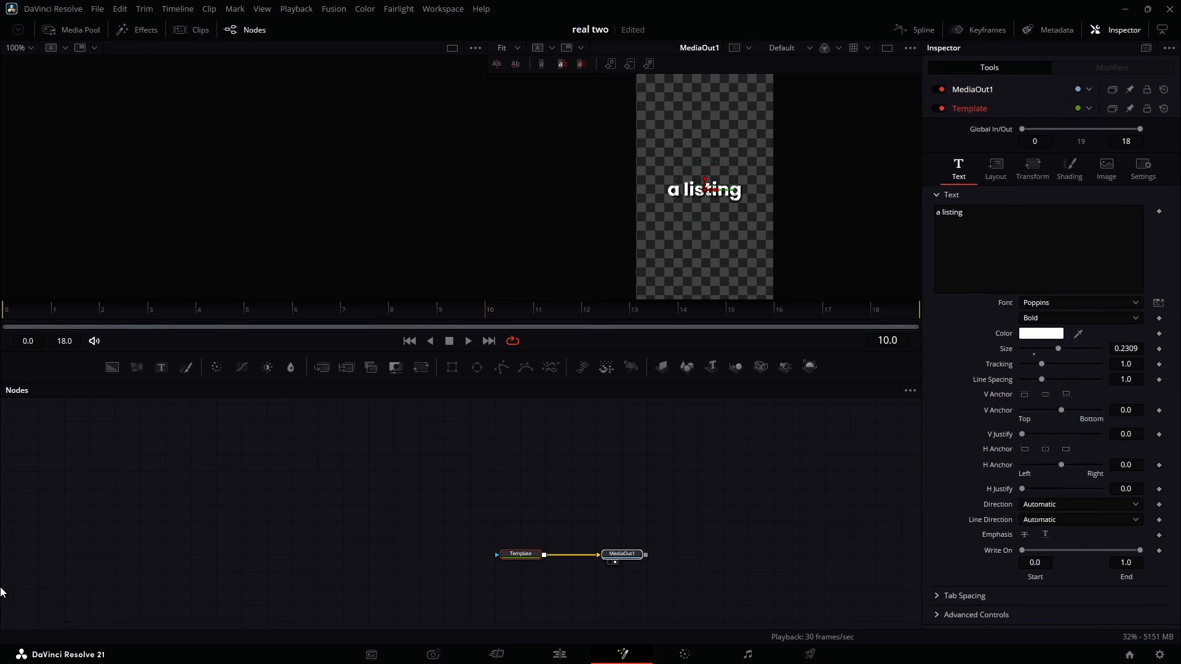
pyautogui.click(1072, 171)
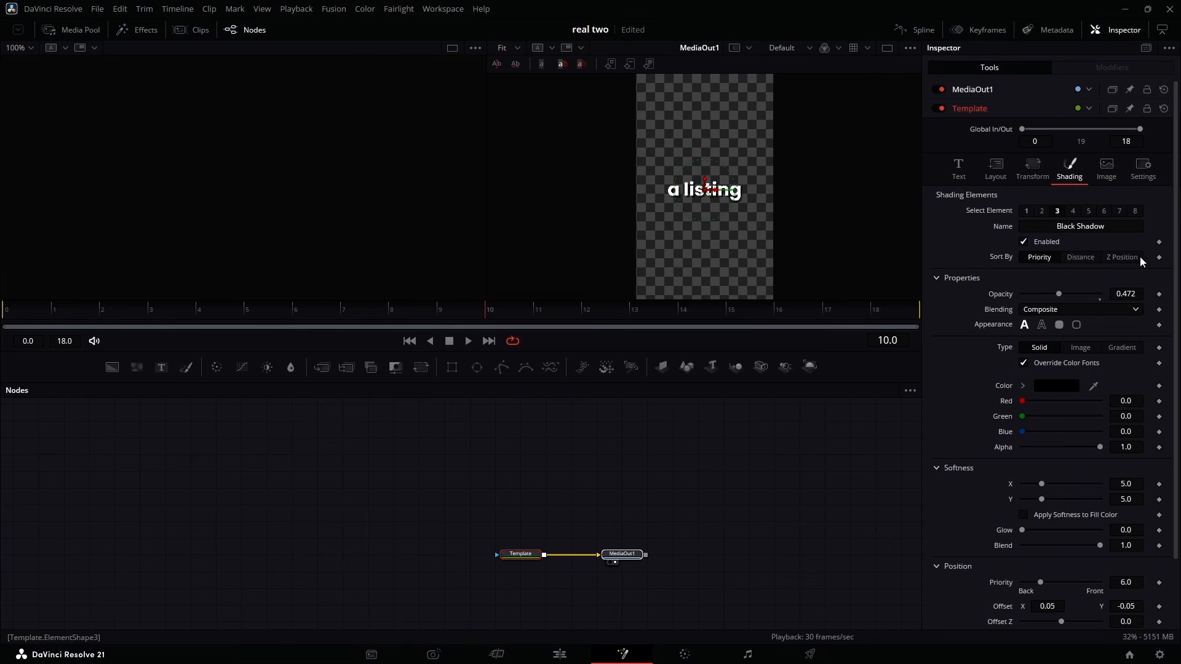
pyautogui.click(1024, 212)
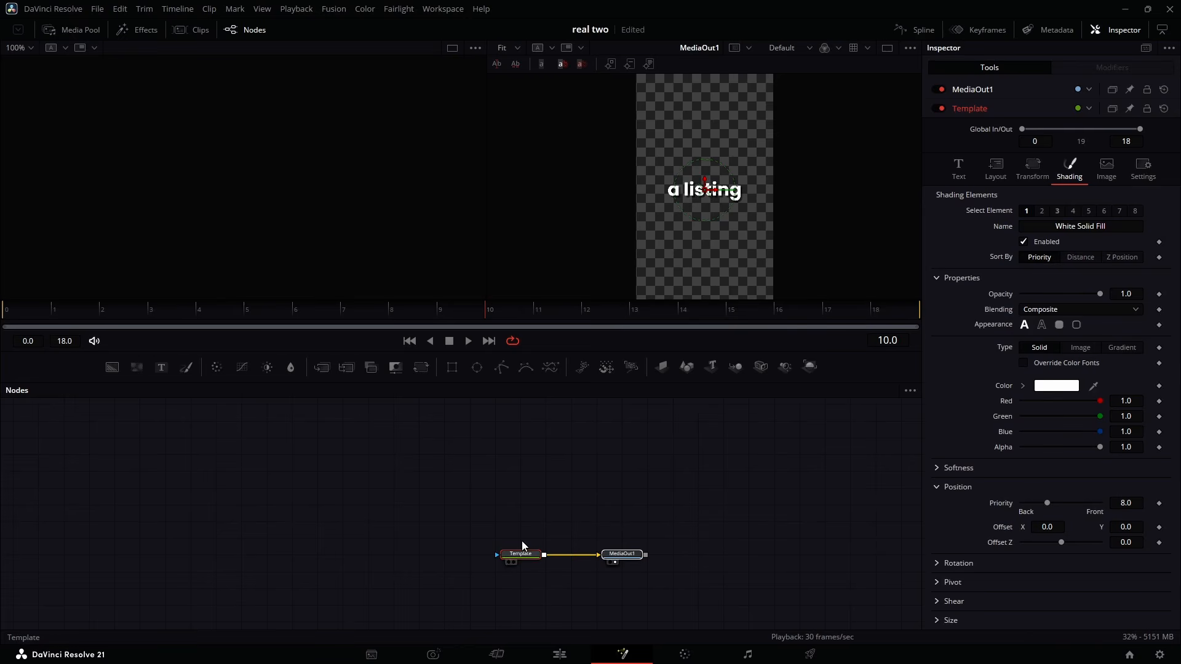
pyautogui.scroll(-4, 521, 544)
pyautogui.scroll(4, 519, 506)
# - Add a Background node and merge Template over it through Merge1 into MediaOut1
pyautogui.click(561, 505)
pyautogui.moveTo(535, 567); pyautogui.dragTo(505, 496)
pyautogui.moveTo(112, 367); pyautogui.dragTo(394, 553)
pyautogui.moveTo(519, 555); pyautogui.dragTo(621, 553)
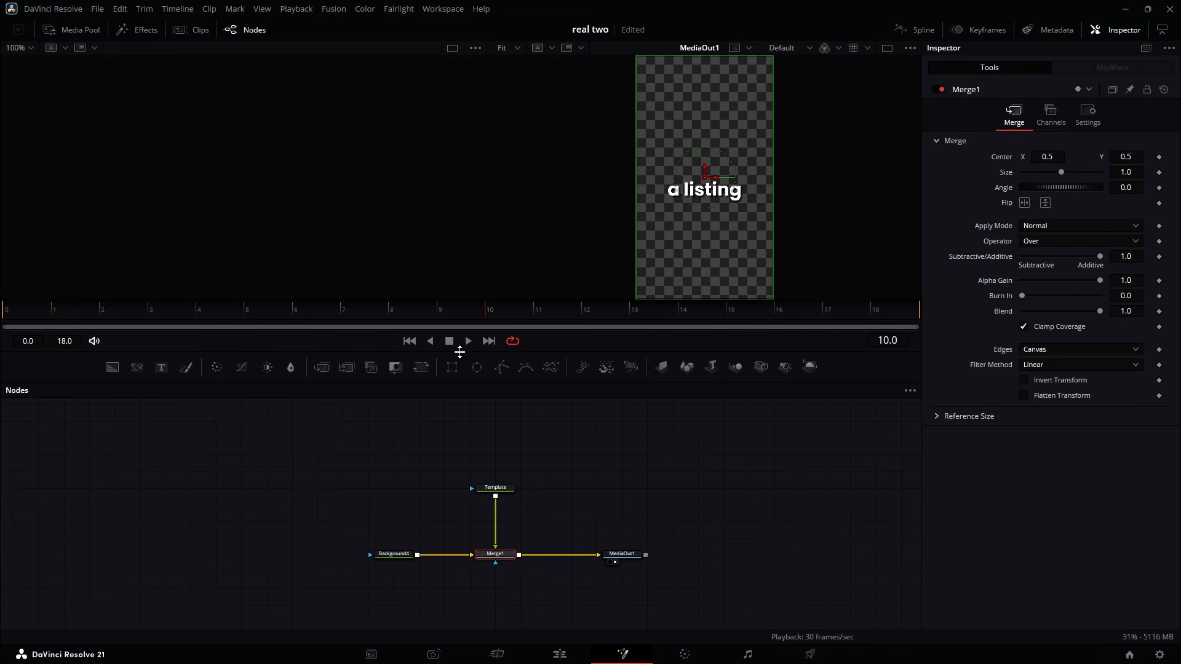
# - Keyframe Merge1's Center at 0.5, 0.5 on frame 10 and its Blend at 1.0 on frame 6
pyautogui.click(1158, 158)
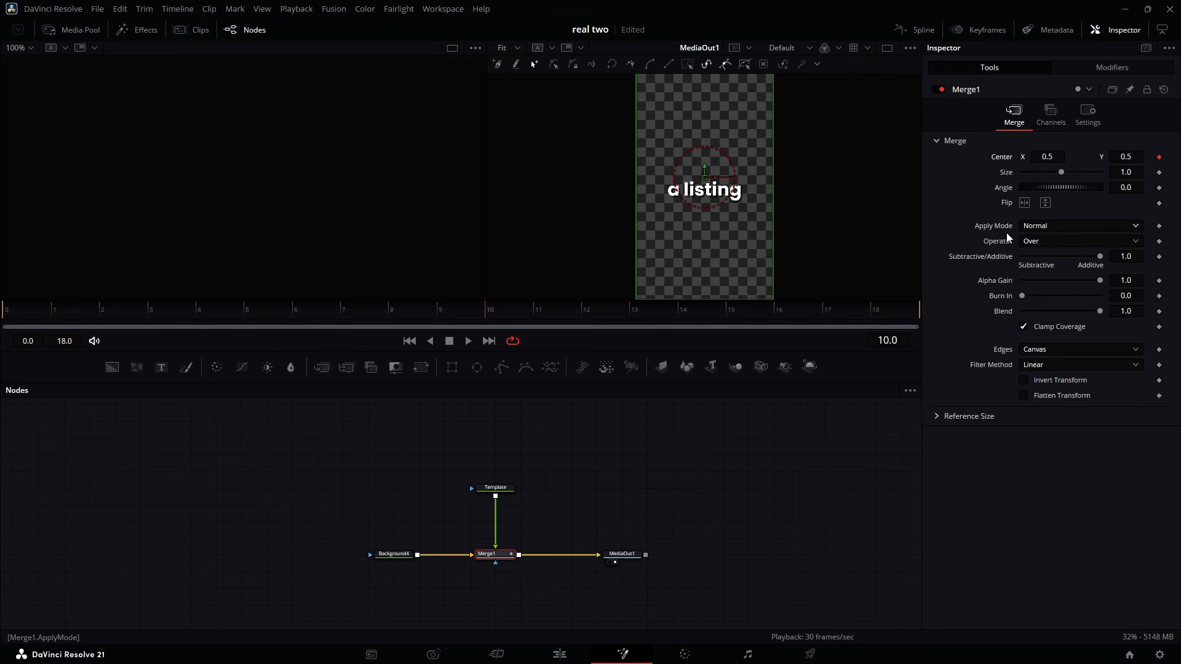
pyautogui.moveTo(483, 313); pyautogui.dragTo(351, 322)
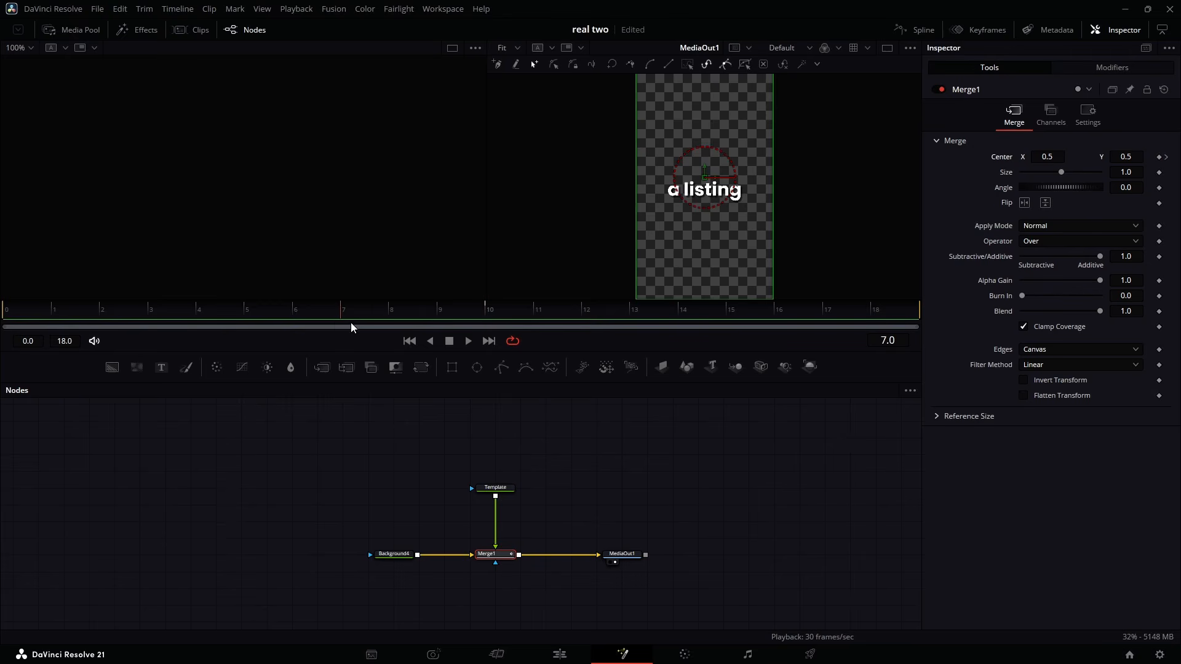
pyautogui.click(1159, 311)
# - At frame 0, keyframe Merge1's Center Y at 0.365 and set its Blend to 0
pyautogui.moveTo(293, 311); pyautogui.dragTo(5, 315)
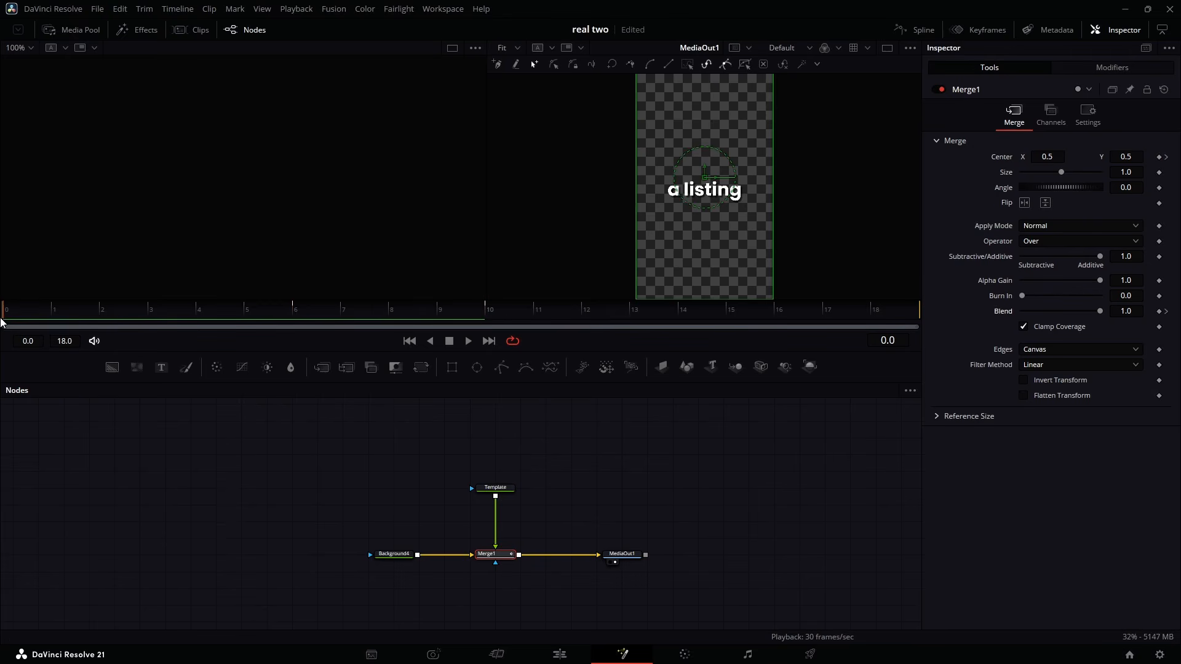
pyautogui.click(1159, 158)
pyautogui.press('Down')
pyautogui.press('Down')
pyautogui.press('Down')
pyautogui.press('Down')
pyautogui.press('Down')
pyautogui.press('Down')
pyautogui.press('Down')
pyautogui.press('Down')
pyautogui.press('Down')
pyautogui.press('Down')
pyautogui.press('Down')
pyautogui.press('Down')
pyautogui.press('Down')
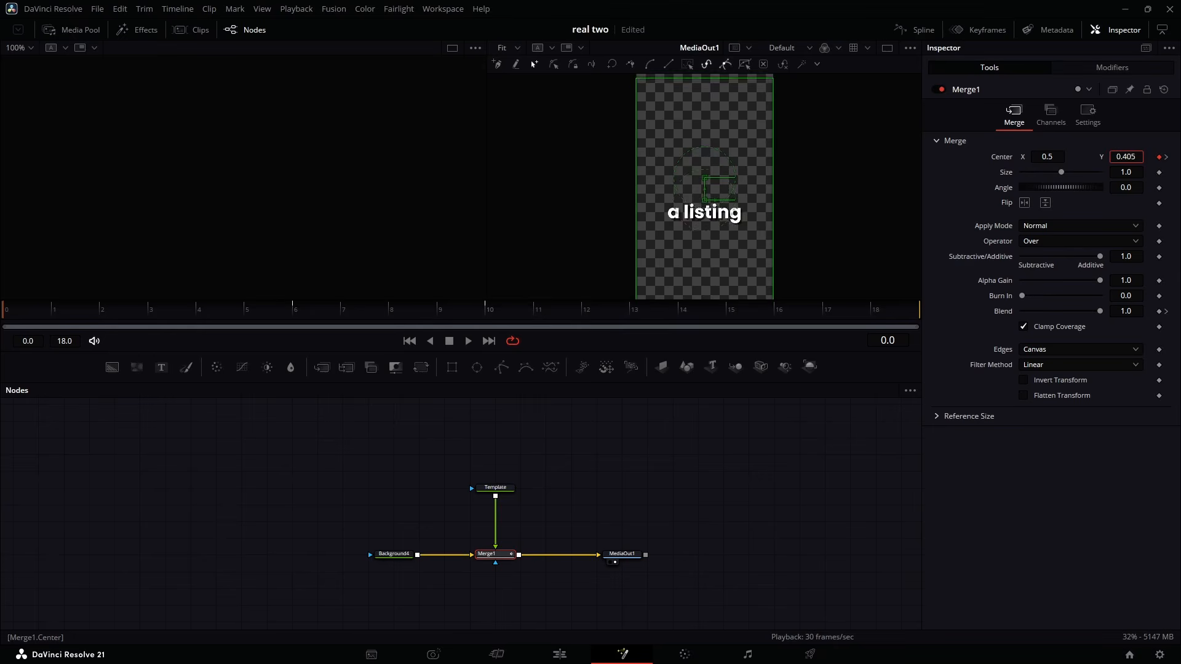
pyautogui.moveTo(1097, 313); pyautogui.dragTo(936, 313)
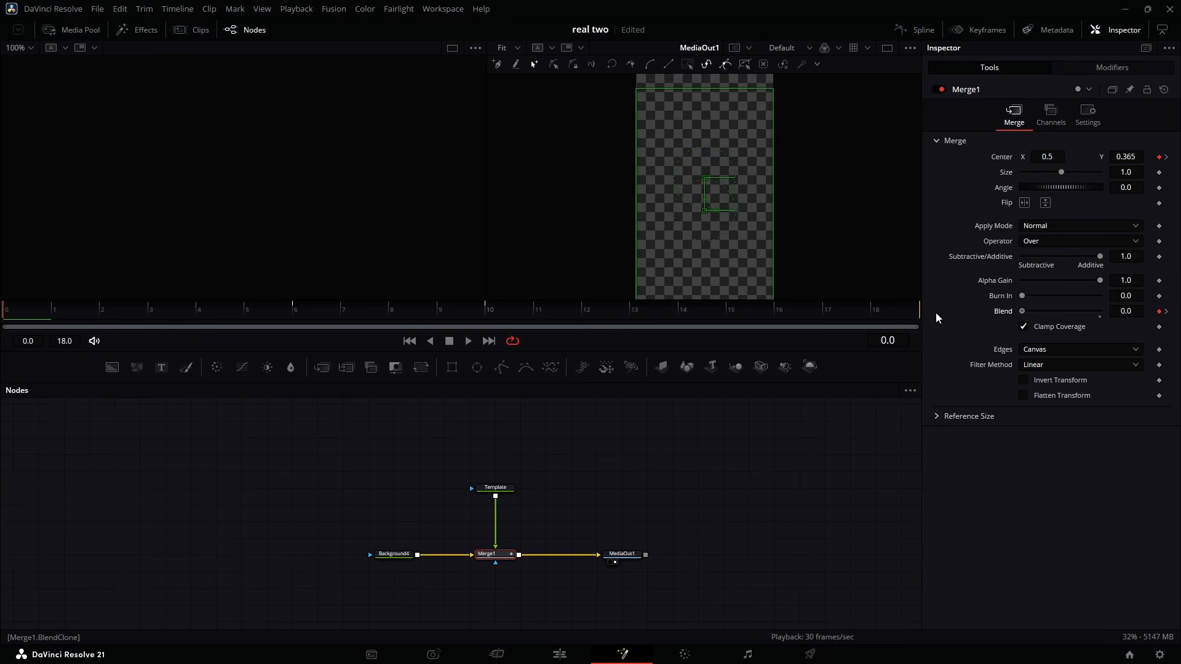
# - Ease Merge1's Blend and Center displacement splines so both start fast and slow into their final keyframes
pyautogui.click(932, 32)
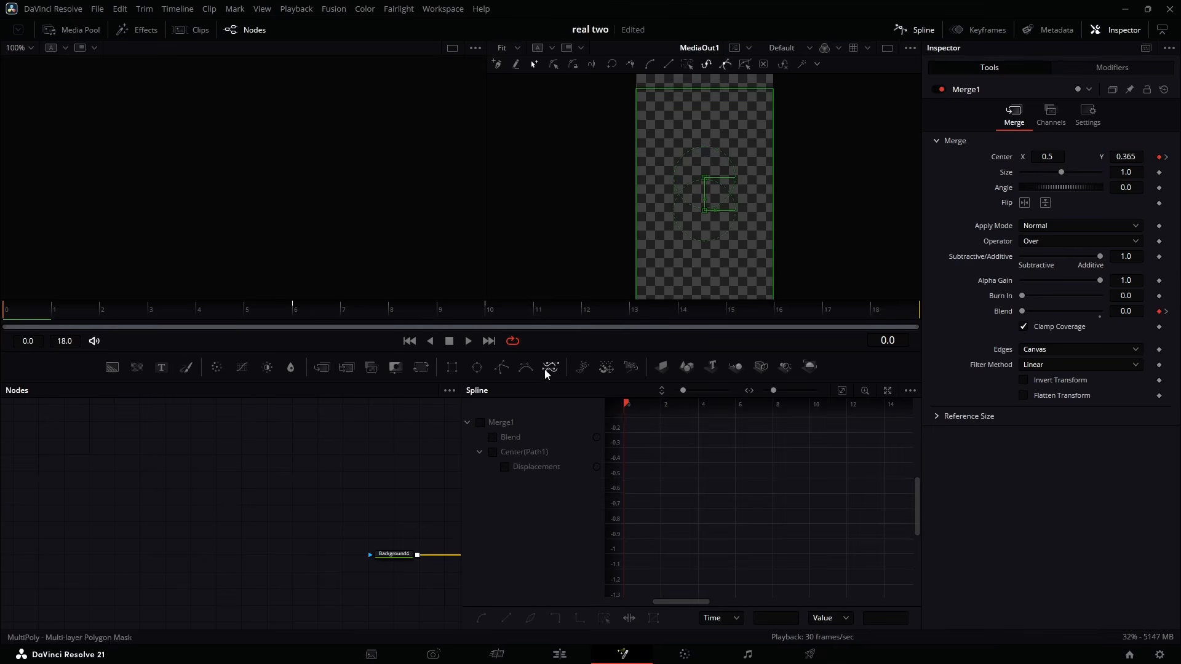
pyautogui.click(480, 422)
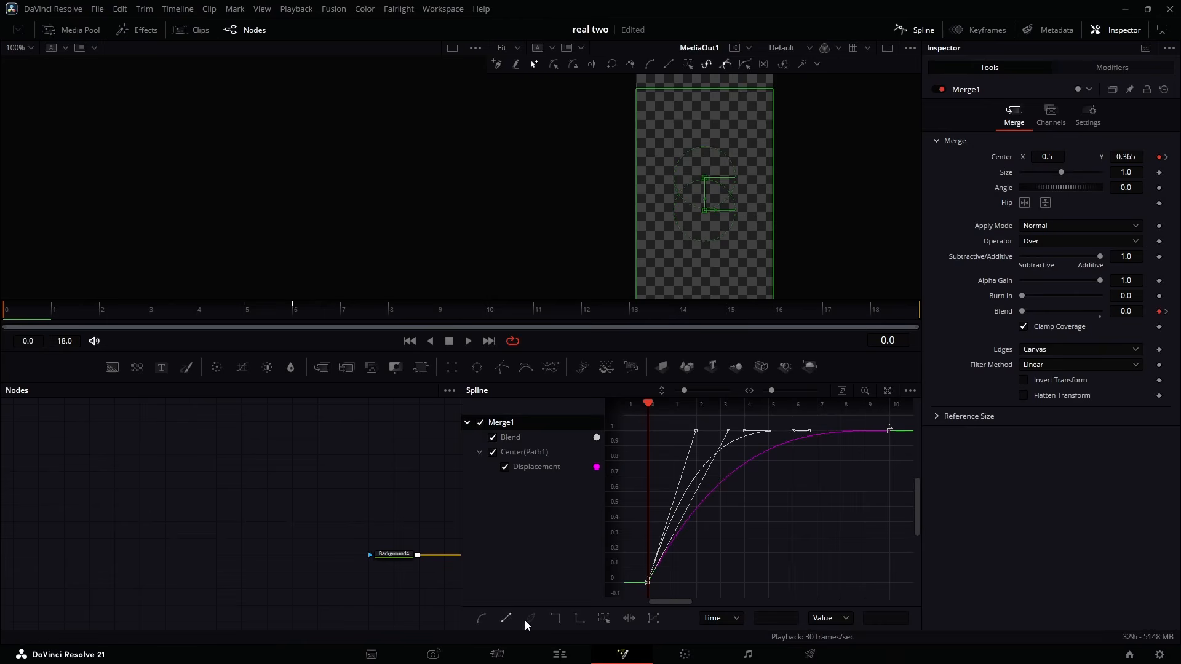
# - Return to the Edit page, play the "a listing" animation, and continue to the "best" caption around 01:00:02:25
pyautogui.click(560, 654)
pyautogui.click(161, 437)
pyautogui.press('space')
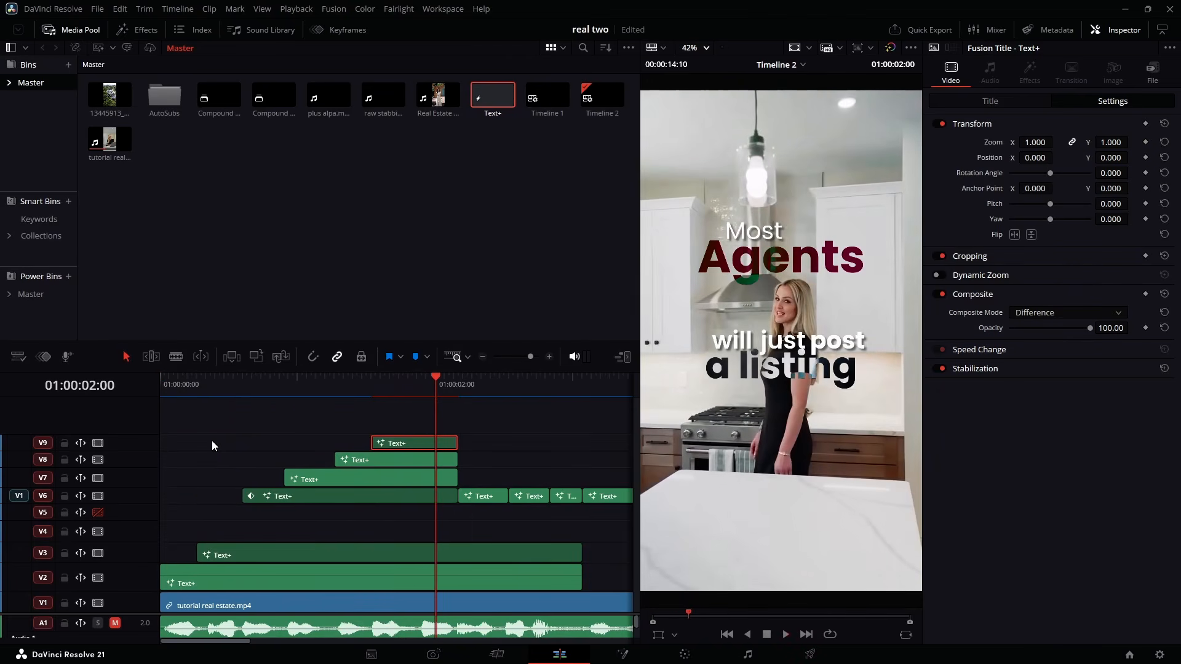
pyautogui.press('space')
pyautogui.moveTo(289, 383); pyautogui.dragTo(311, 388)
pyautogui.press('space')
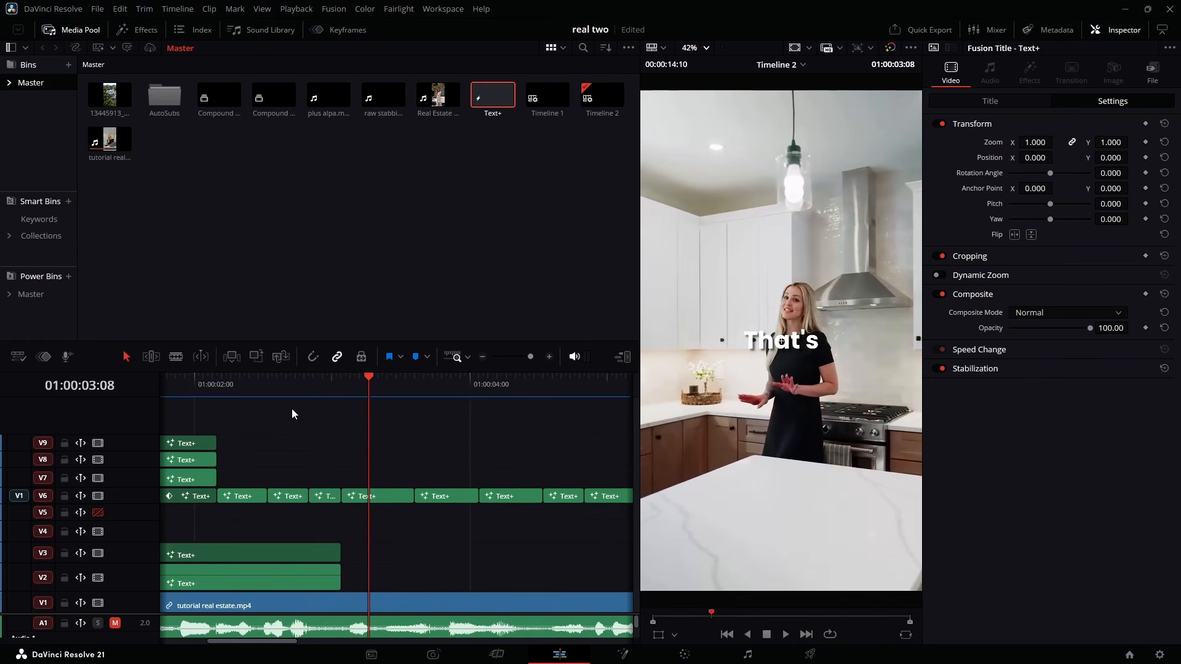
pyautogui.click(315, 385)
pyautogui.press('space')
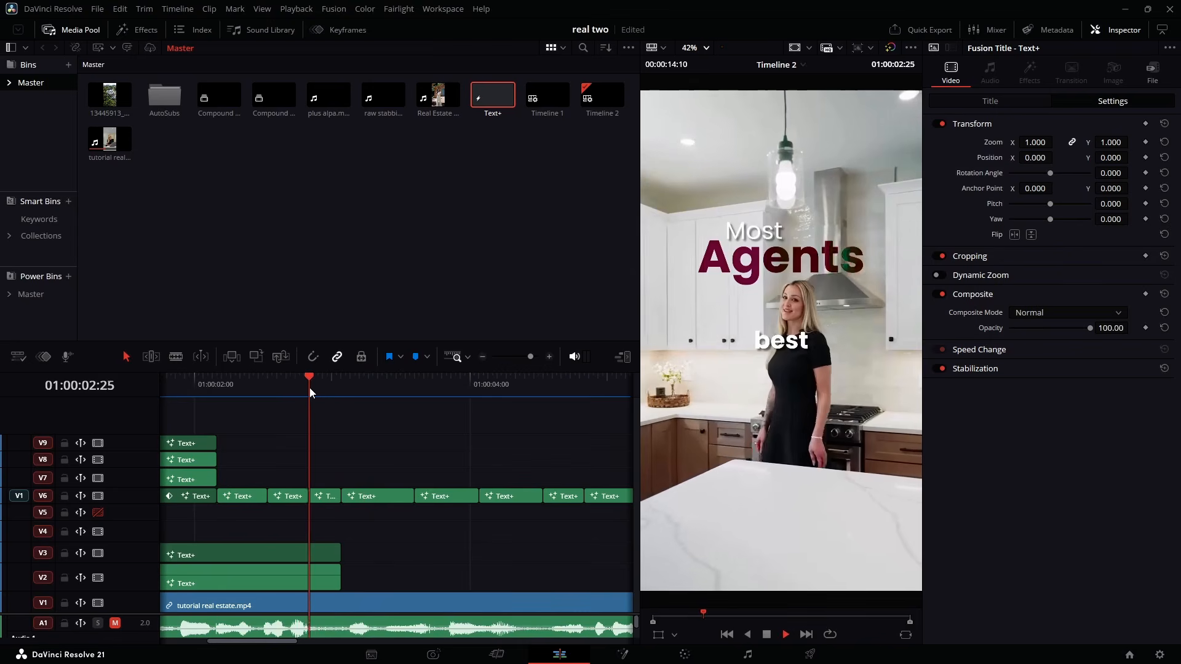
pyautogui.click(308, 388)
pyautogui.press('space')
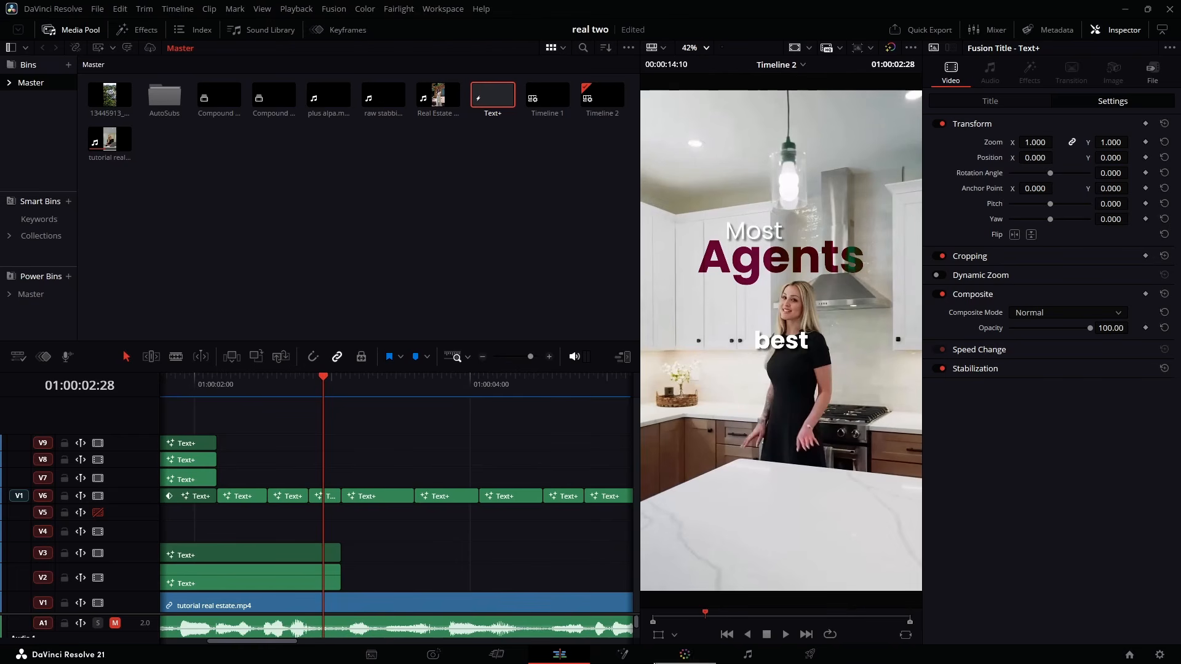
# - Open the "best" caption in Fusion, detach Template from MediaOut1, and merge it over a transparent Background node into MediaOut1
pyautogui.click(625, 657)
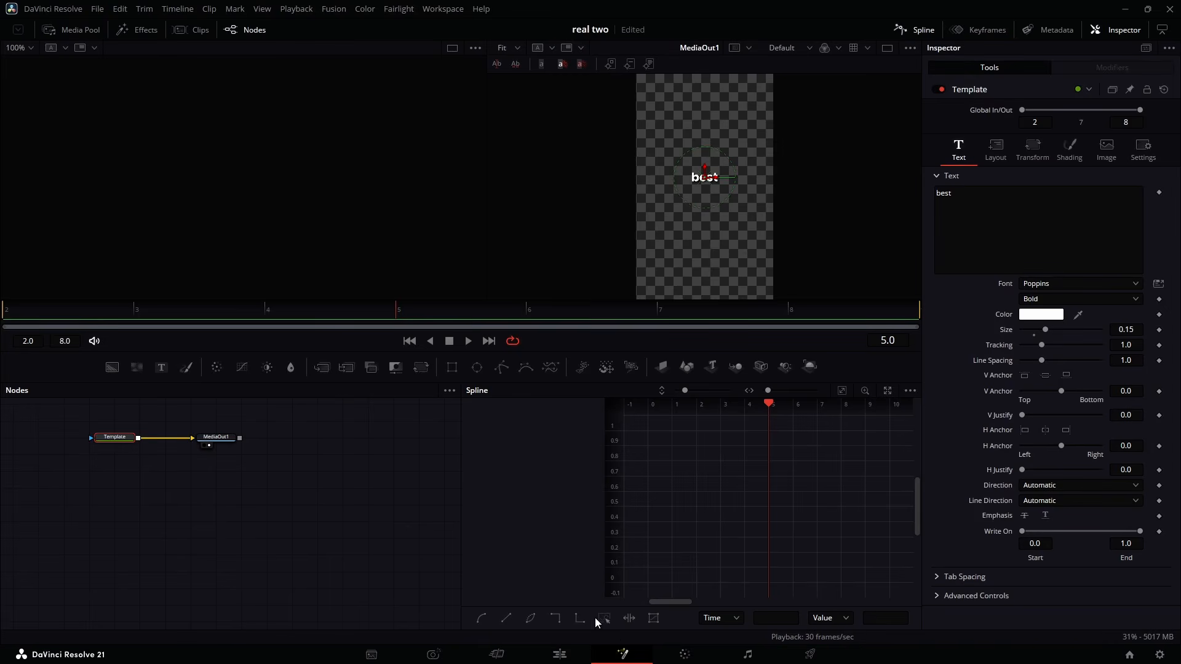
pyautogui.moveTo(93, 423); pyautogui.dragTo(339, 537)
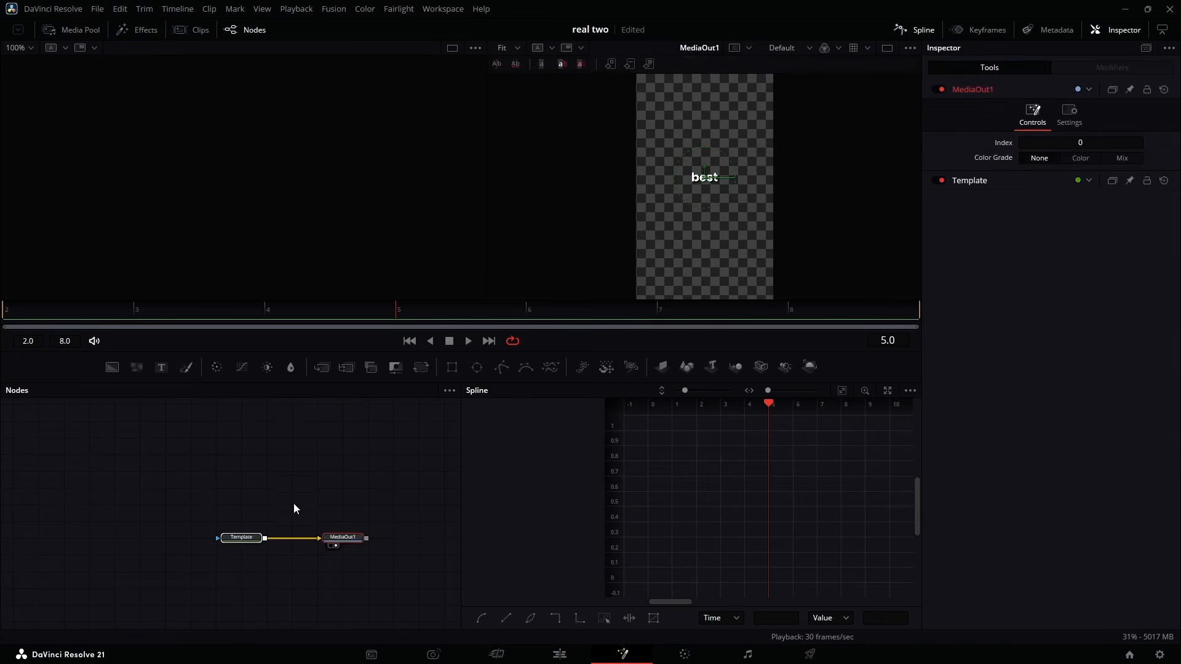
pyautogui.moveTo(249, 536); pyautogui.dragTo(198, 469)
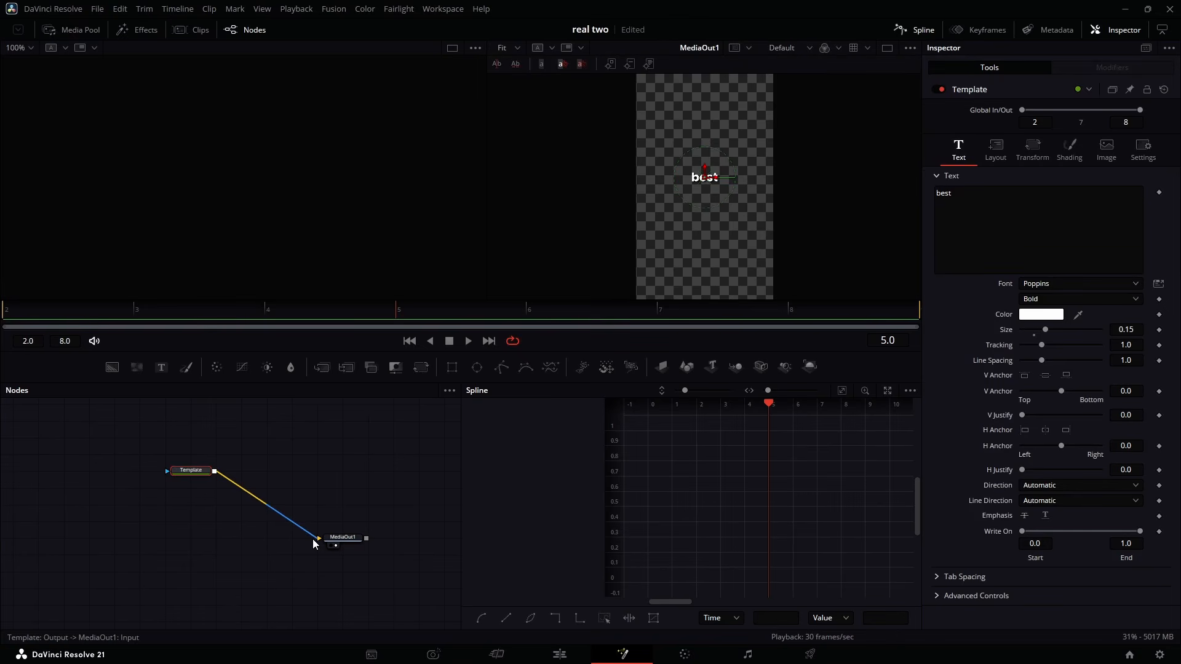
pyautogui.moveTo(314, 540); pyautogui.dragTo(262, 489)
pyautogui.moveTo(112, 367); pyautogui.dragTo(128, 546)
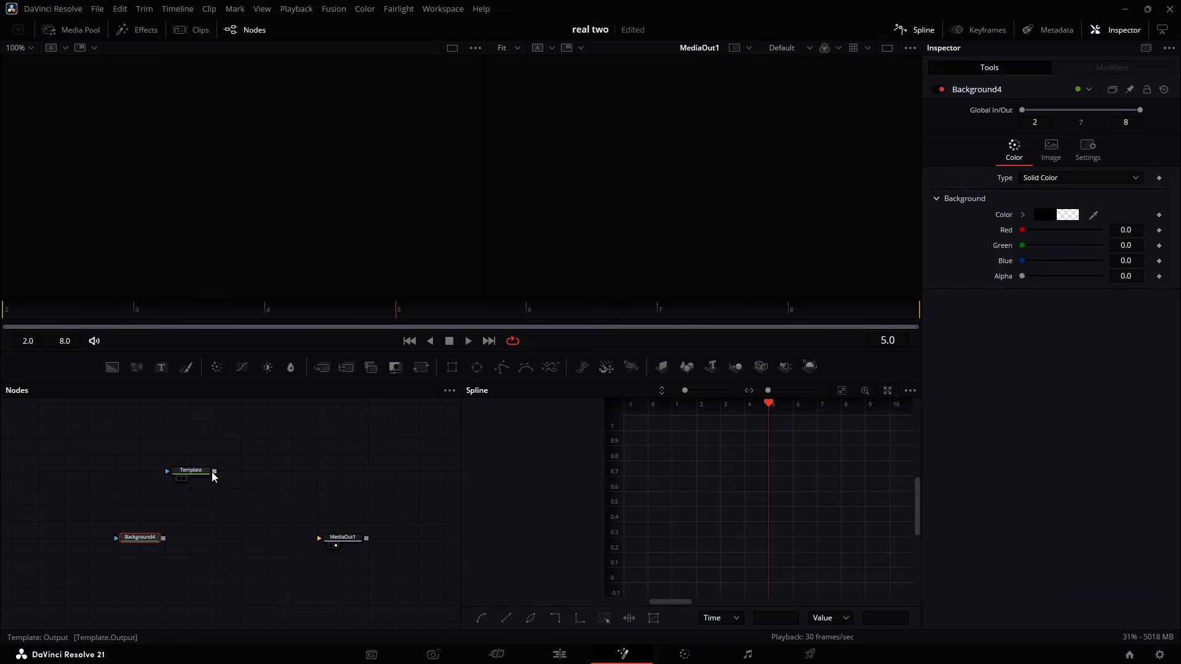
pyautogui.moveTo(214, 477); pyautogui.dragTo(321, 538)
pyautogui.moveTo(140, 538); pyautogui.dragTo(64, 537)
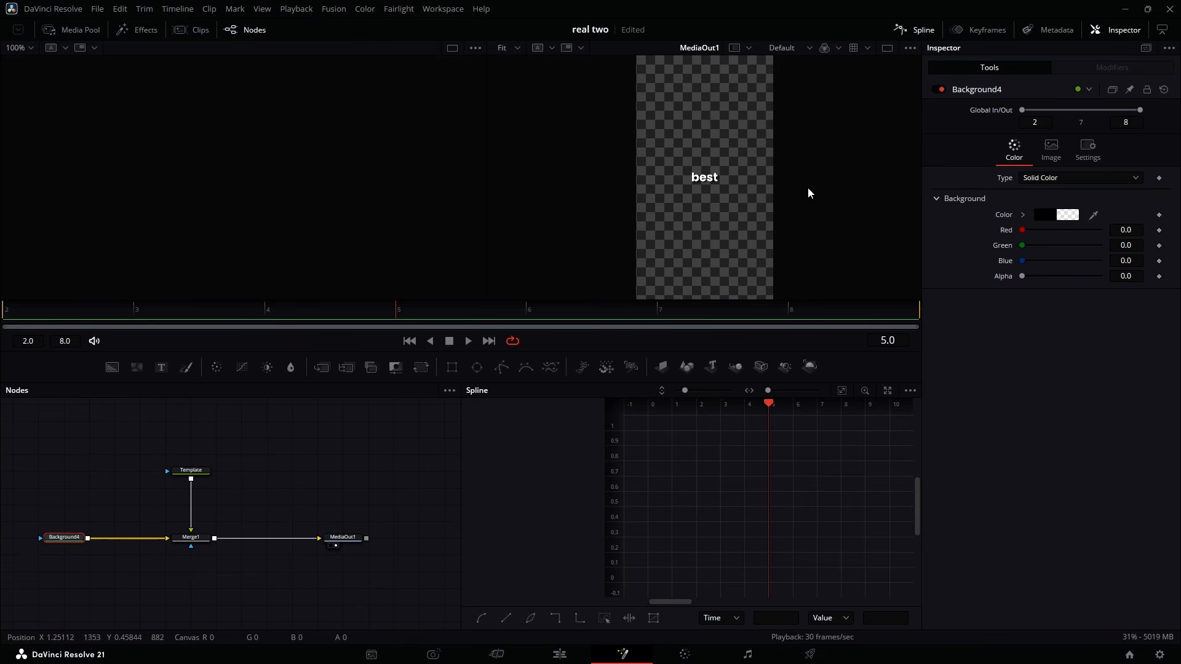
# - Keyframe Merge1's Center X at -0.107 on frame 2 and 1.165 on frame 8
pyautogui.click(190, 538)
pyautogui.press('End')
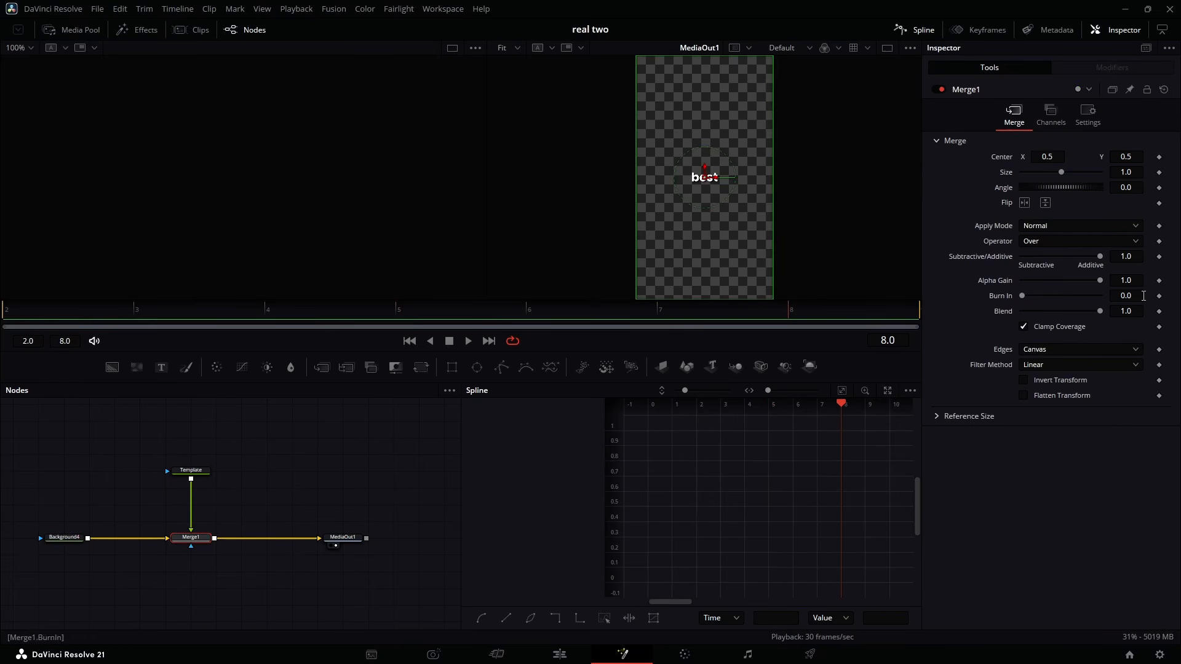
pyautogui.click(1160, 157)
pyautogui.click(3, 317)
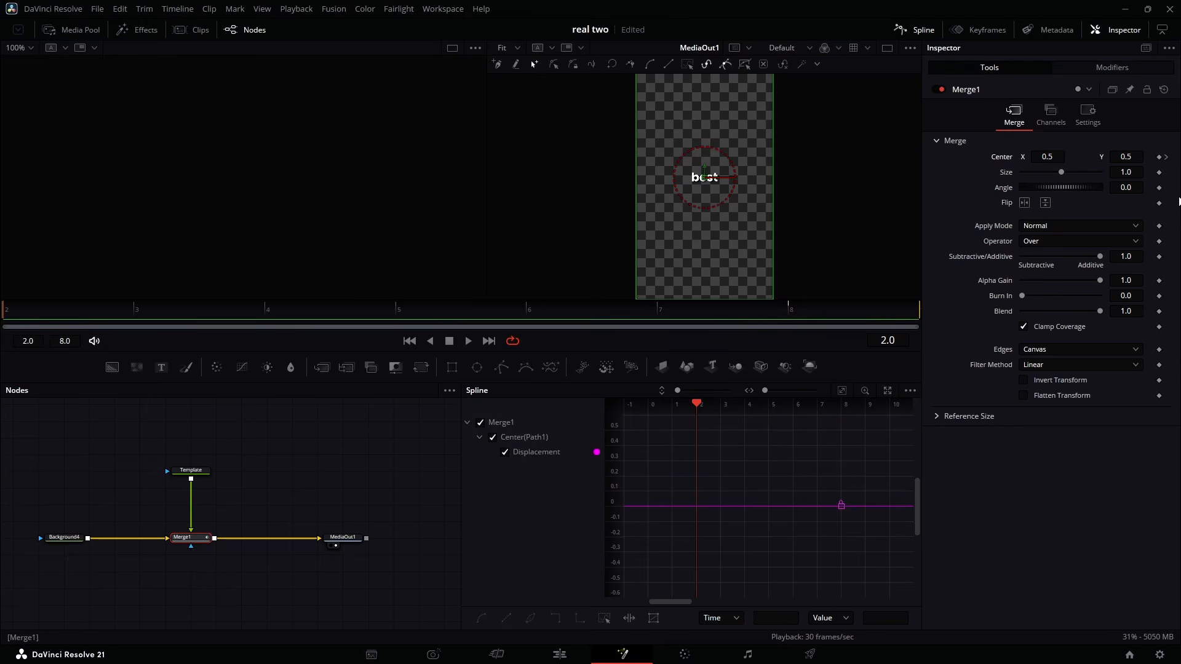
pyautogui.click(1160, 158)
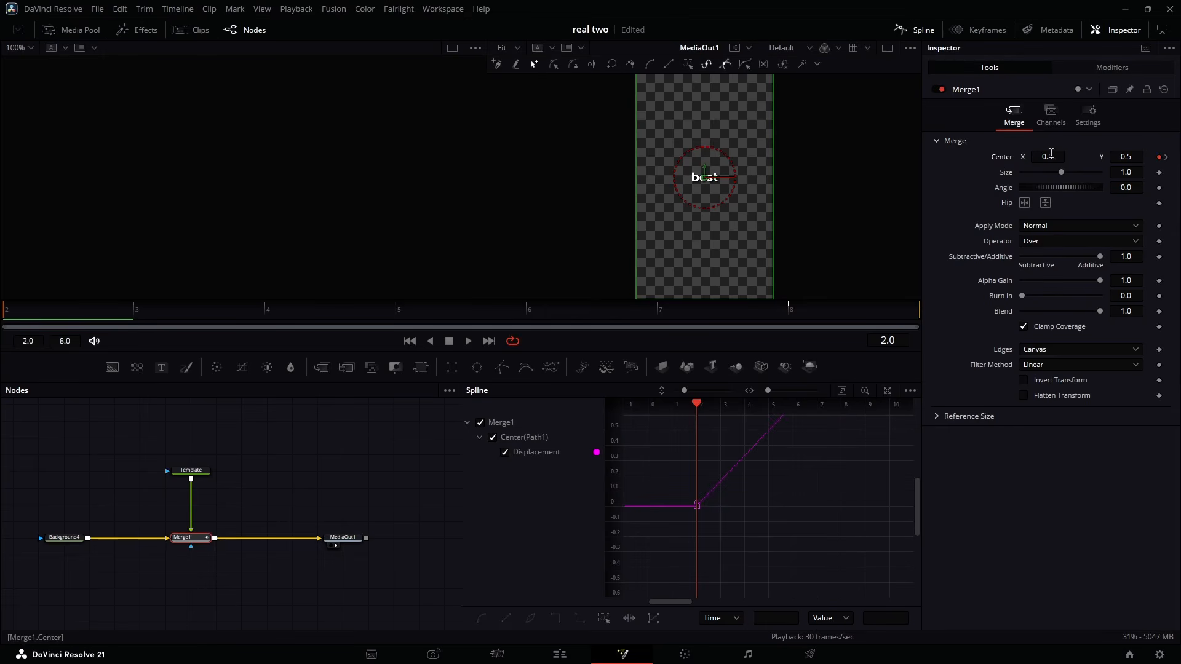
pyautogui.moveTo(1051, 153); pyautogui.dragTo(378, 309)
pyautogui.click(1166, 157)
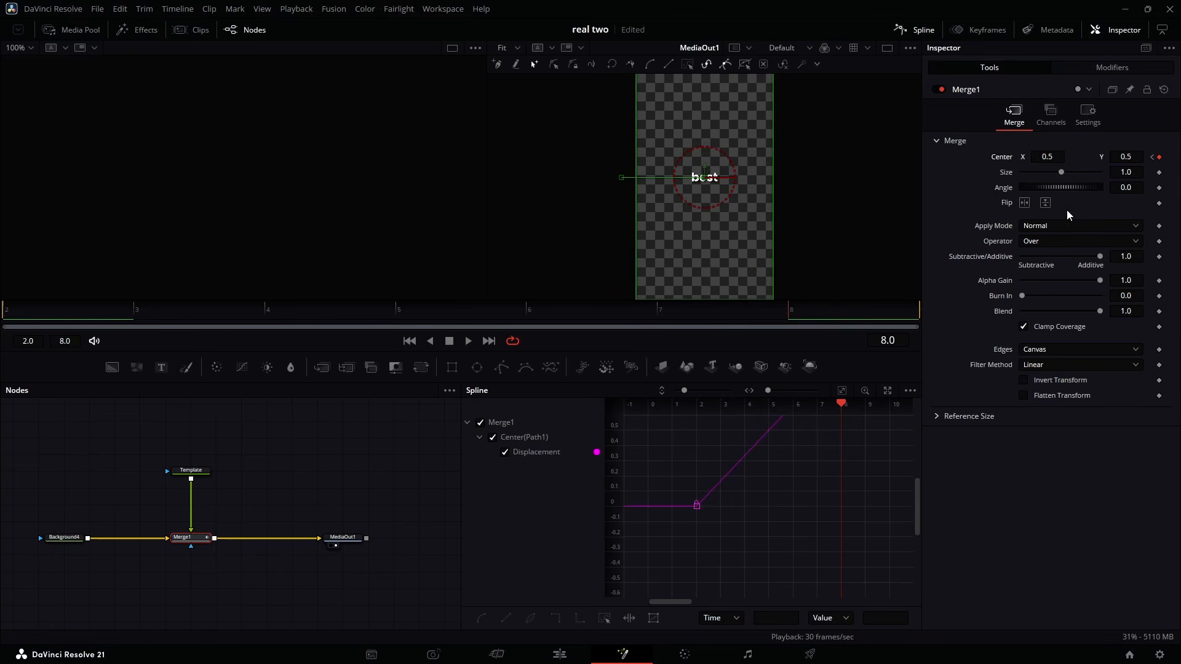
pyautogui.moveTo(1042, 153); pyautogui.dragTo(1132, 154)
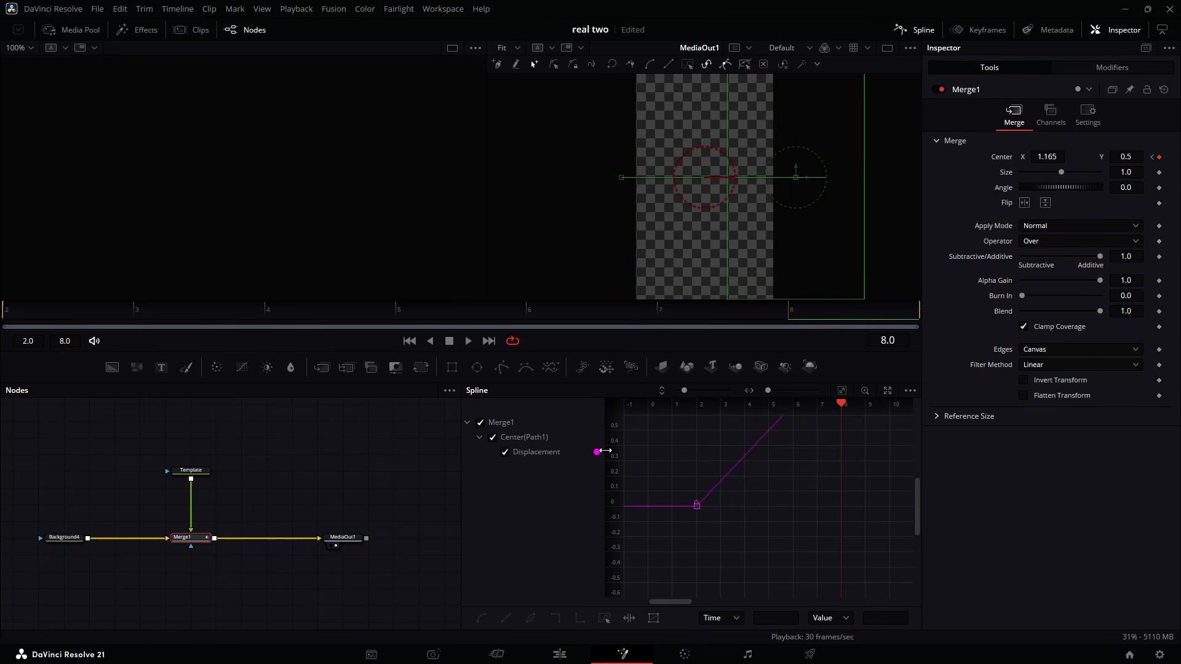
# - Smooth Merge1's Center displacement spline and shape its handles into a fast-slow-fast curve between frames 2 and 8
pyautogui.hotkey('ctrl', 'f')
pyautogui.click(603, 625)
pyautogui.hotkey('shift', 's')
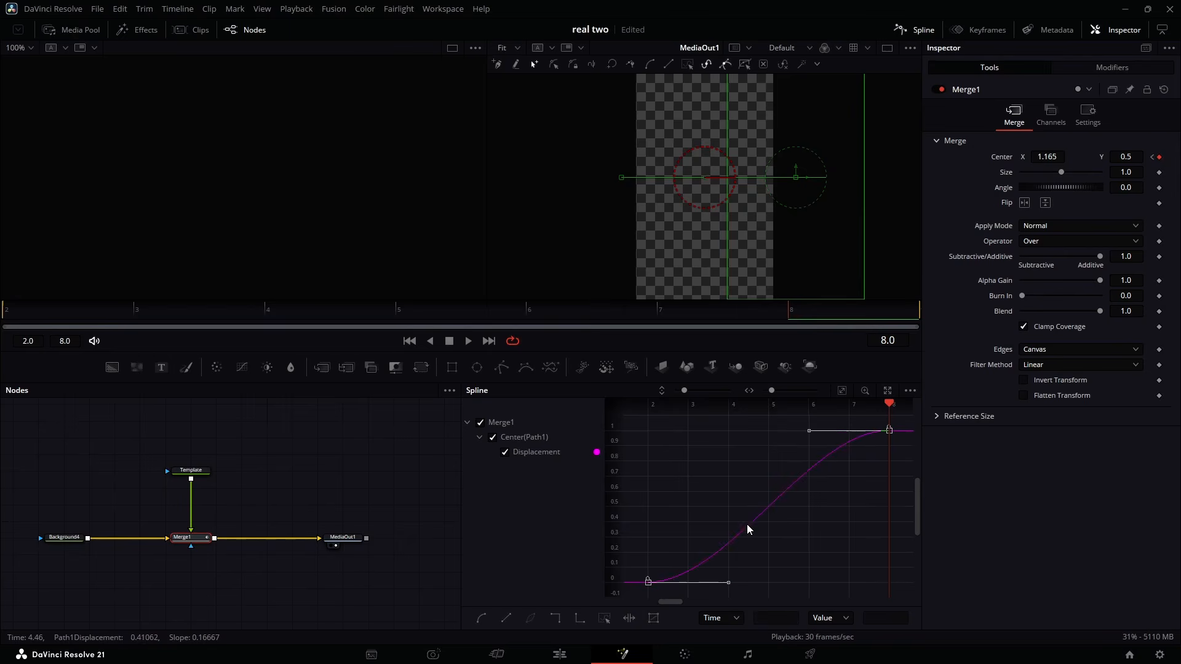
pyautogui.moveTo(728, 586); pyautogui.dragTo(655, 484)
pyautogui.moveTo(806, 438); pyautogui.dragTo(865, 583)
# - Scrub through the "best" slide across the frame and enable Motion Blur on Merge1
pyautogui.click(49, 317)
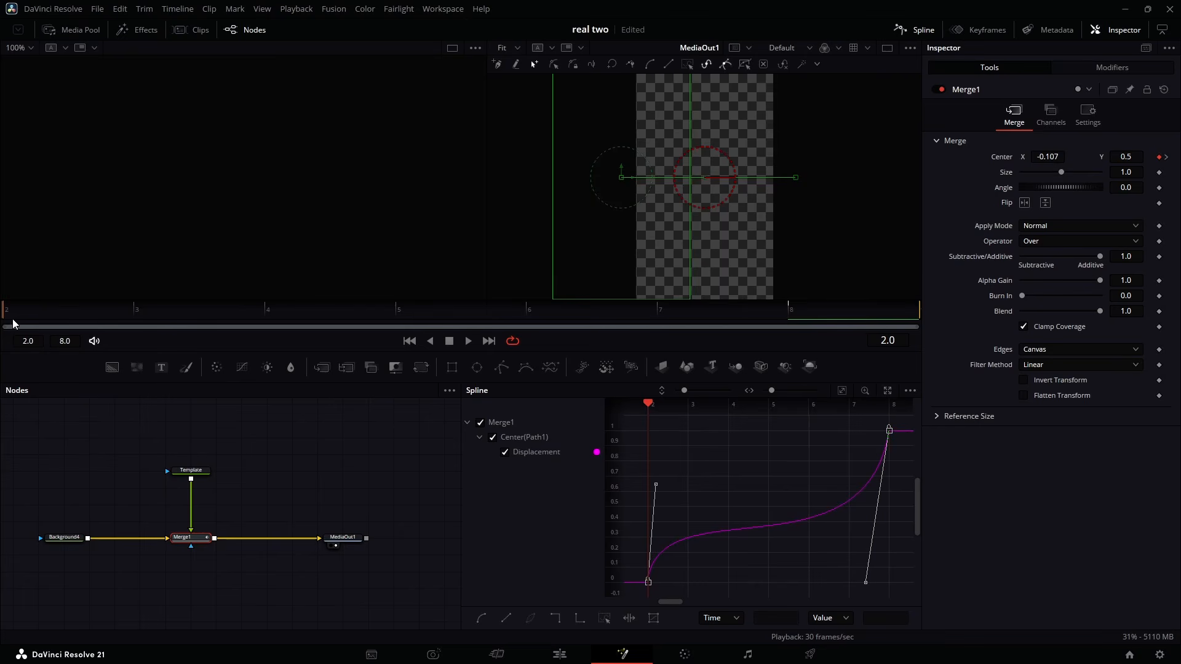
pyautogui.moveTo(12, 319); pyautogui.dragTo(824, 308)
pyautogui.click(1084, 117)
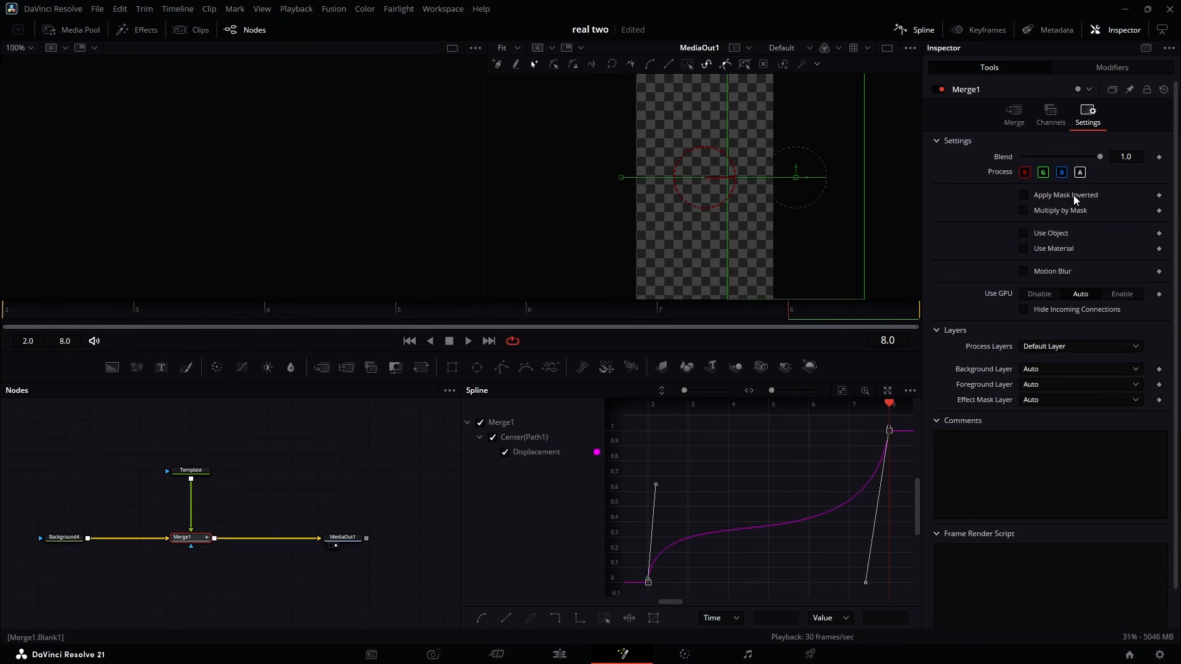
pyautogui.click(1024, 272)
# - Play the timeline on the Edit page and replay from around 01:00:02:26 to check the "best" caption's slide
pyautogui.press('space')
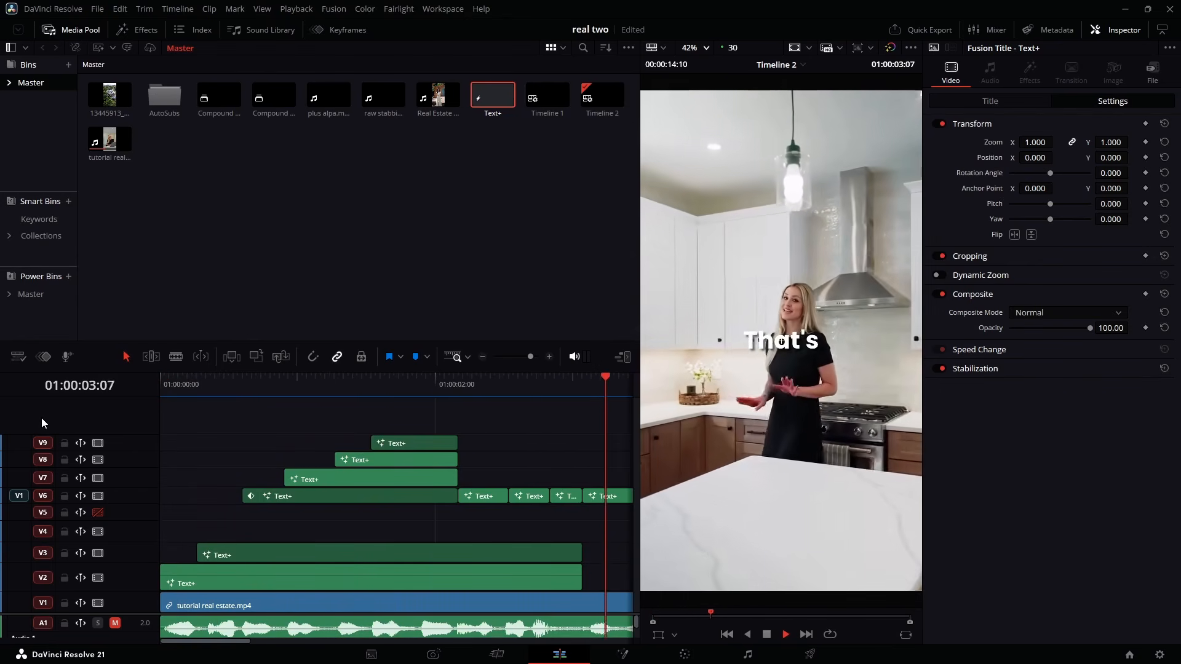
pyautogui.press('space')
pyautogui.click(312, 393)
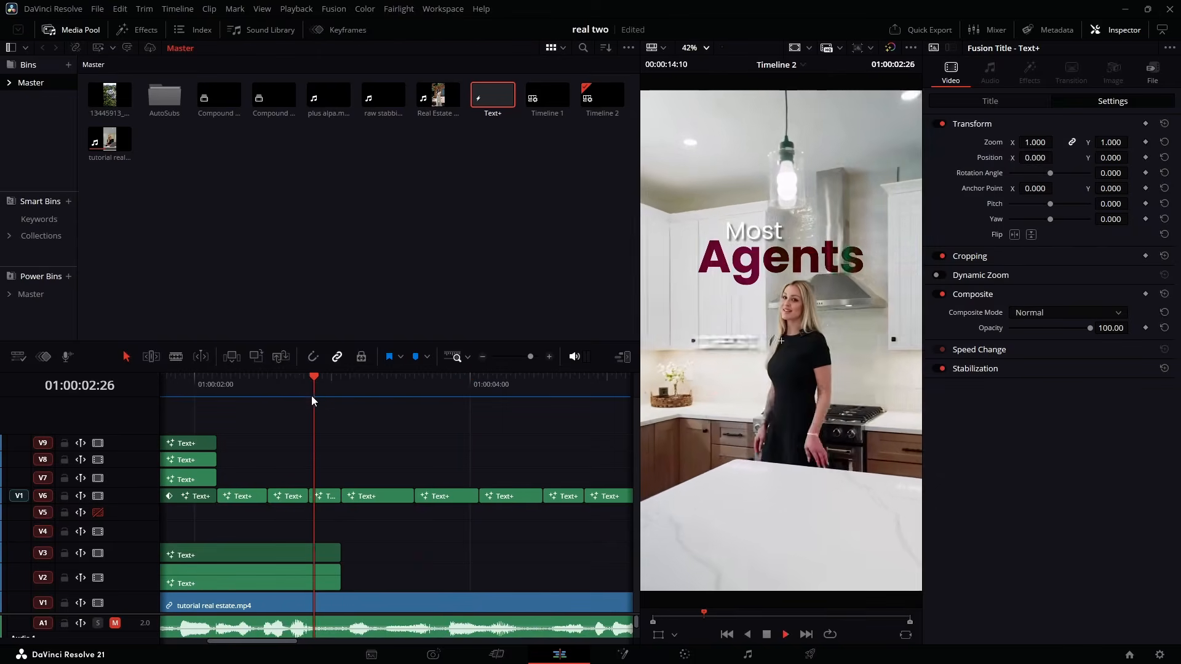
pyautogui.press('space')
pyautogui.click(312, 387)
pyautogui.press('space')
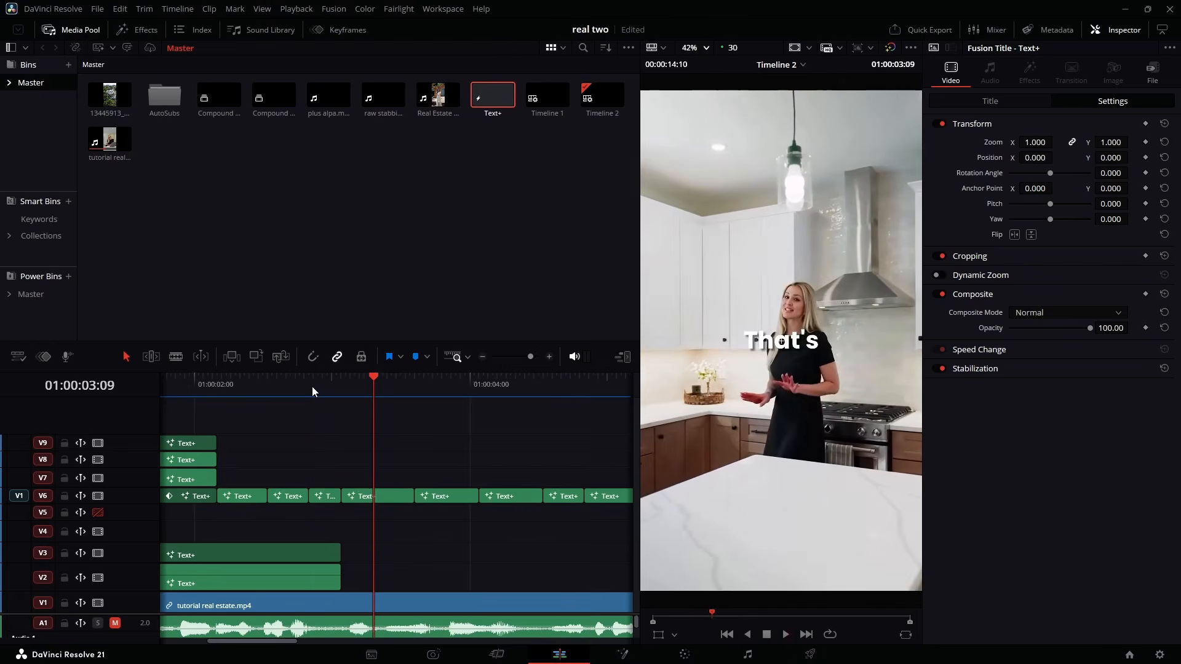
pyautogui.click(312, 386)
pyautogui.press('space')
pyautogui.click(308, 386)
pyautogui.press('space')
# - Open the composition of the "Agents" title on track V3 in the Fusion page
pyautogui.hscroll(2, 289, 541)
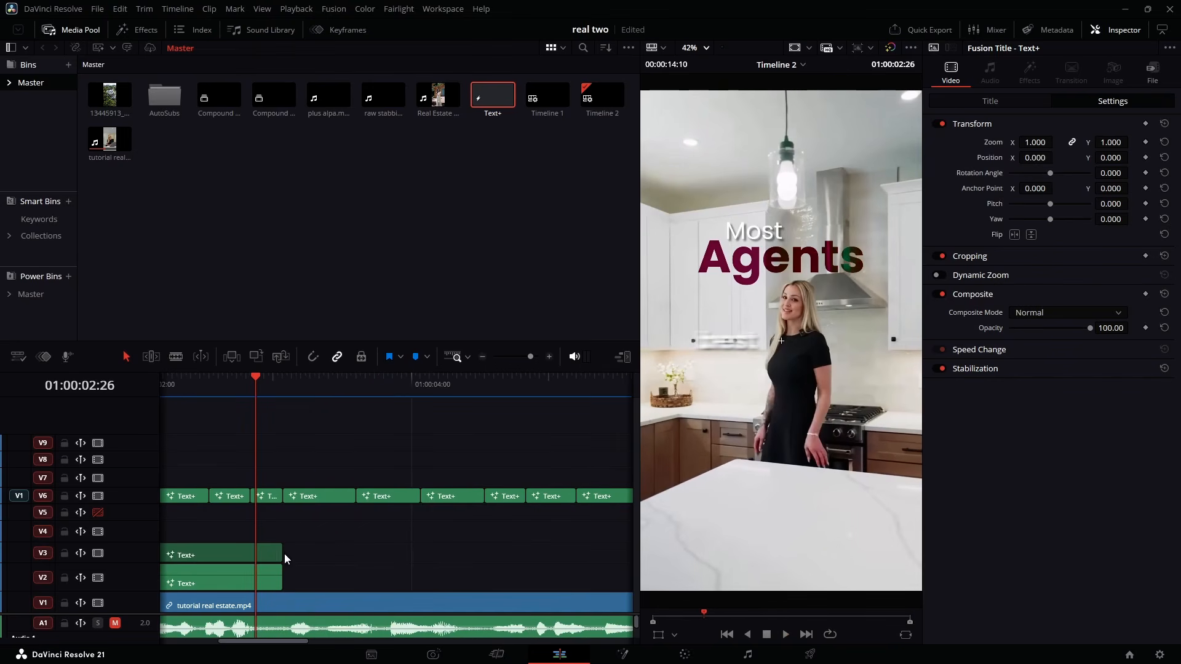
pyautogui.click(271, 550)
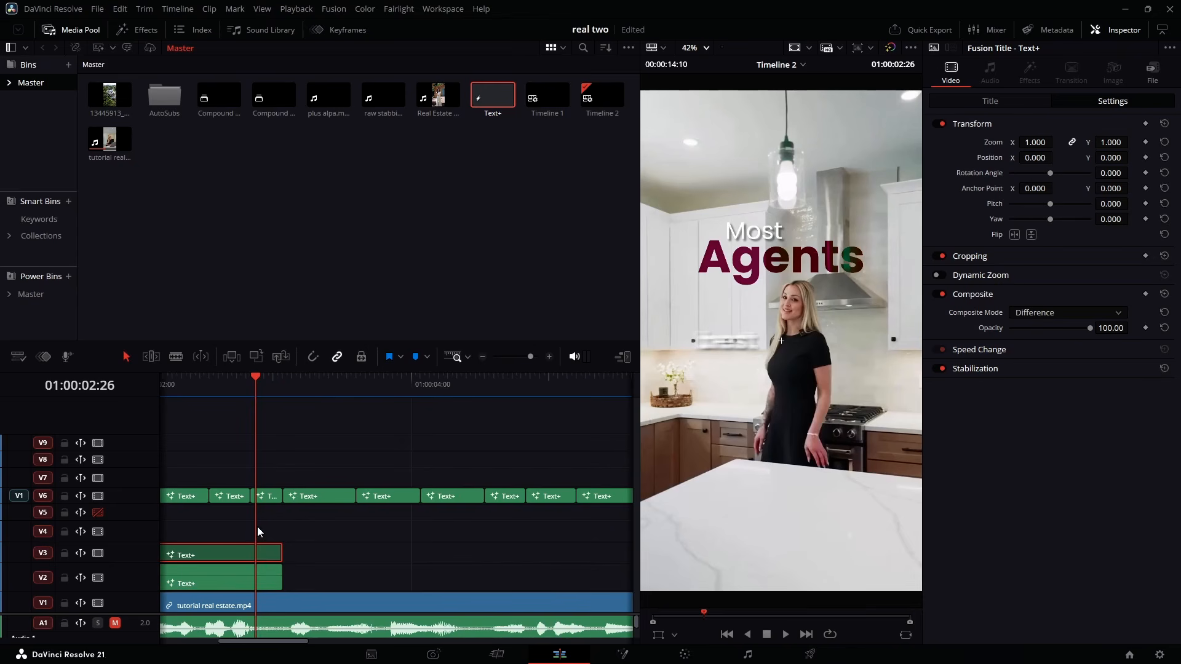
pyautogui.rightClick(226, 545)
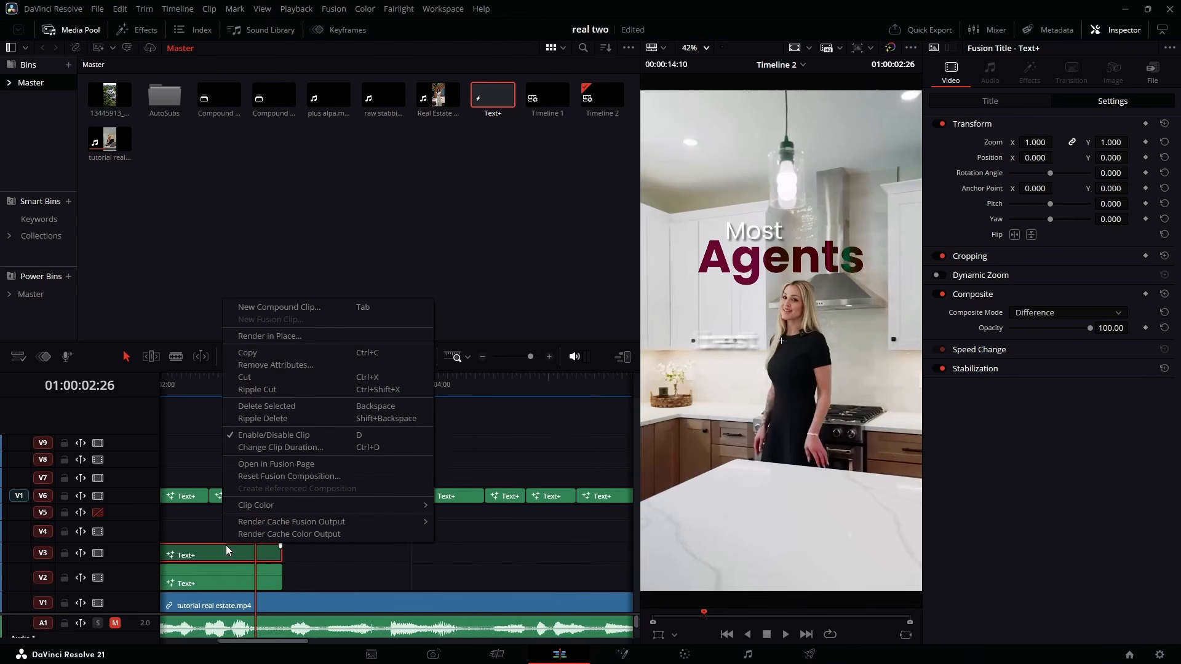
pyautogui.click(270, 465)
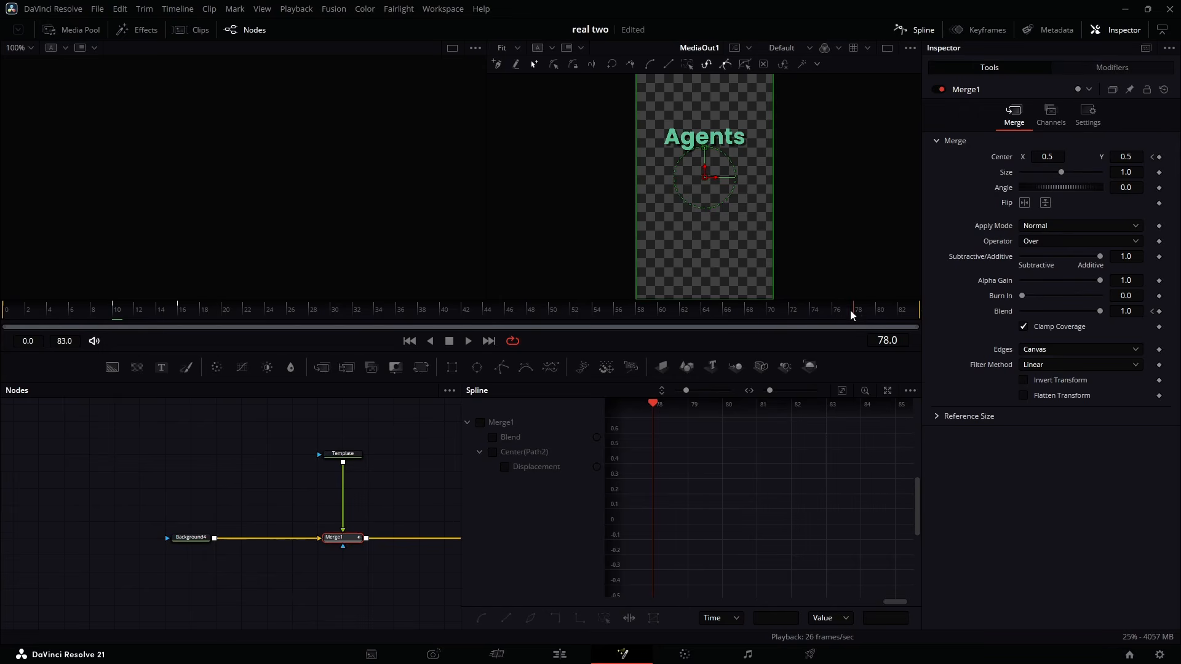
# - Keyframe Merge1's Center and Blend on frame 70, and set Center Y to 0.023 and Blend to 0 on frame 83
pyautogui.moveTo(850, 310); pyautogui.dragTo(767, 312)
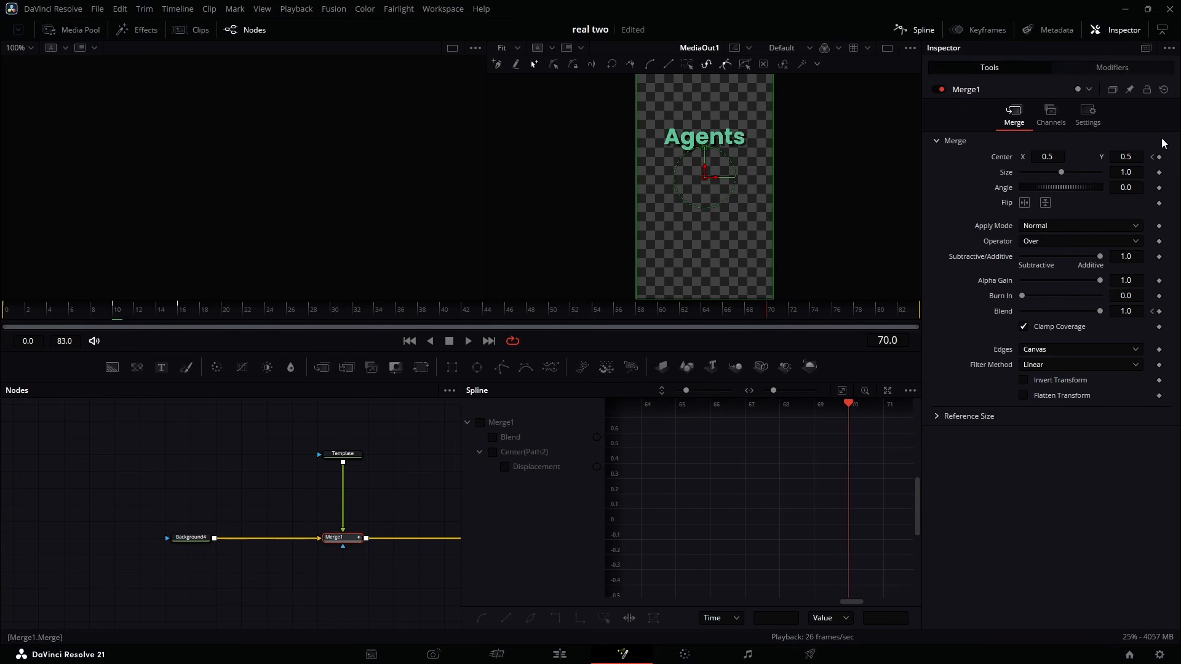
pyautogui.click(1159, 157)
pyautogui.moveTo(770, 323); pyautogui.dragTo(988, 335)
pyautogui.moveTo(1133, 157); pyautogui.dragTo(842, 224)
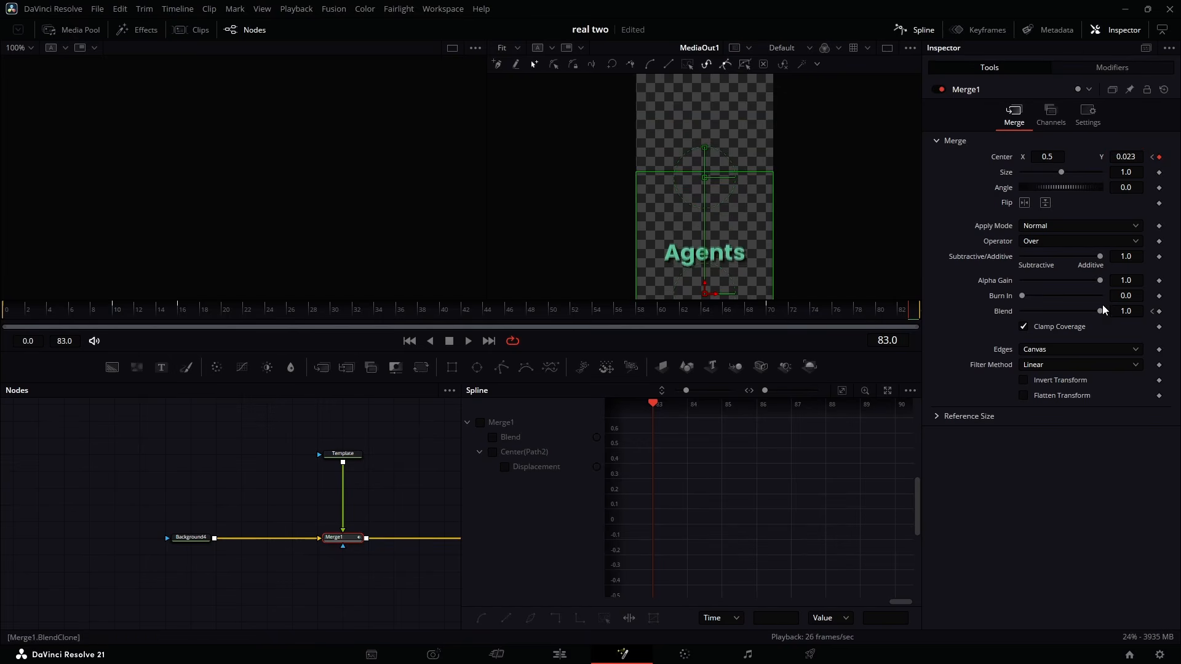
pyautogui.moveTo(1101, 311); pyautogui.dragTo(802, 309)
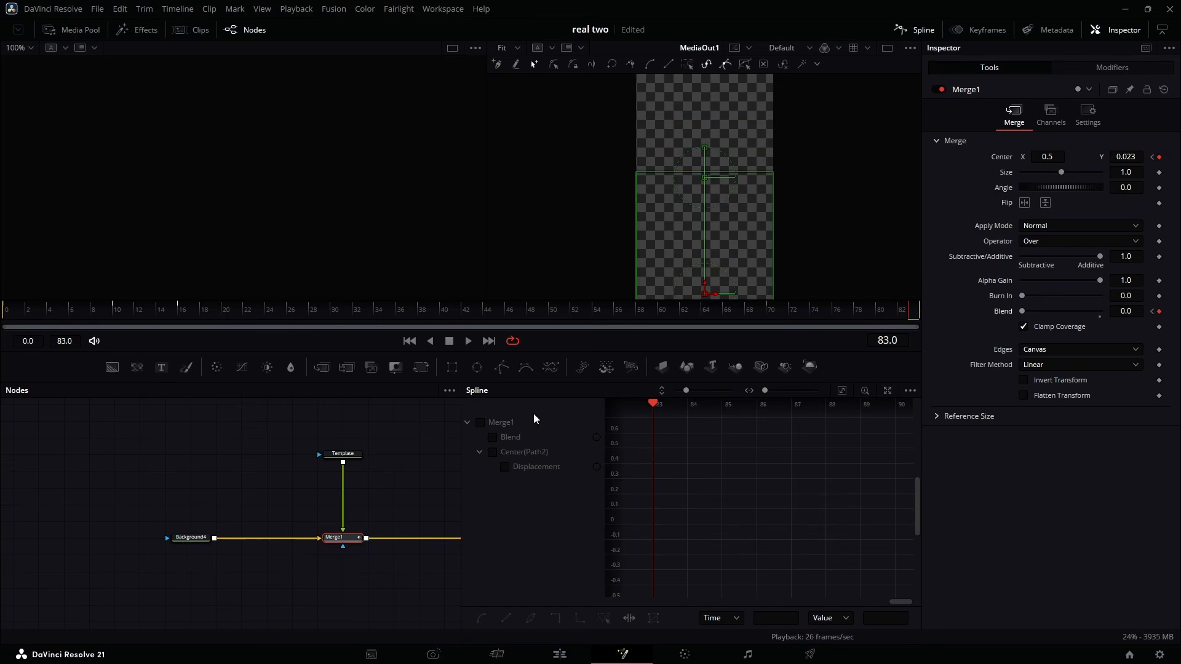
# - Shape Merge1's Blend and Center displacement curves into an eased exit between frames 70 and 83, and close the spline editor
pyautogui.click(480, 422)
pyautogui.hotkey('ctrl', 'f')
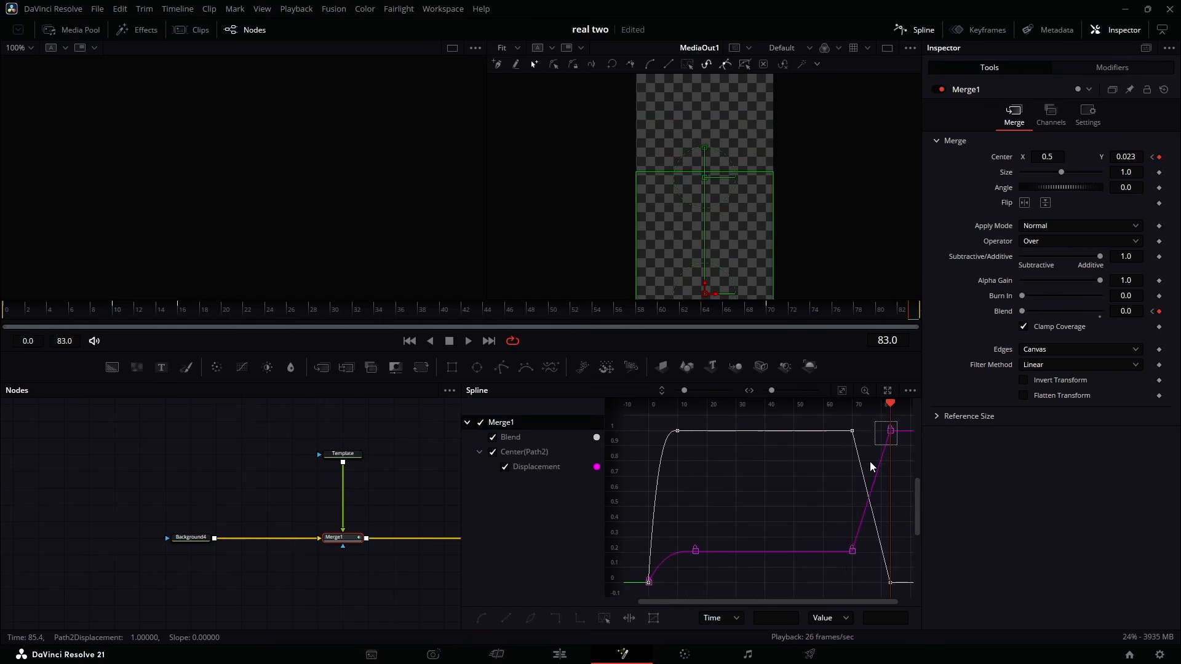
pyautogui.moveTo(870, 461); pyautogui.dragTo(840, 618)
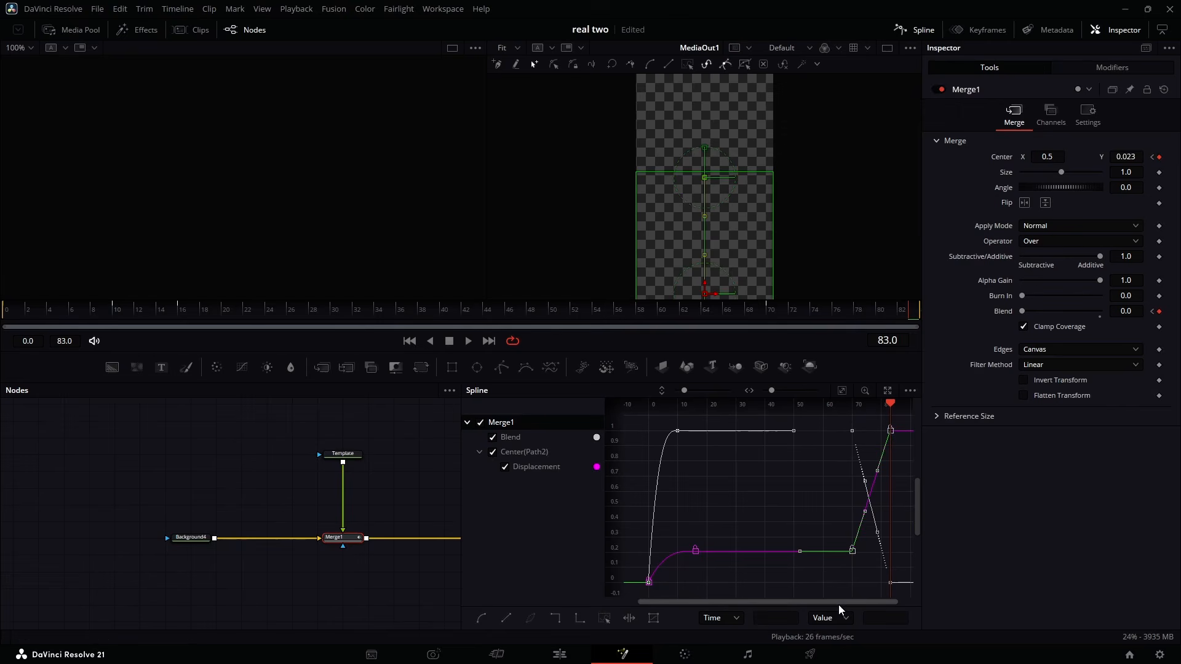
pyautogui.rightClick(846, 518)
pyautogui.press('Escape')
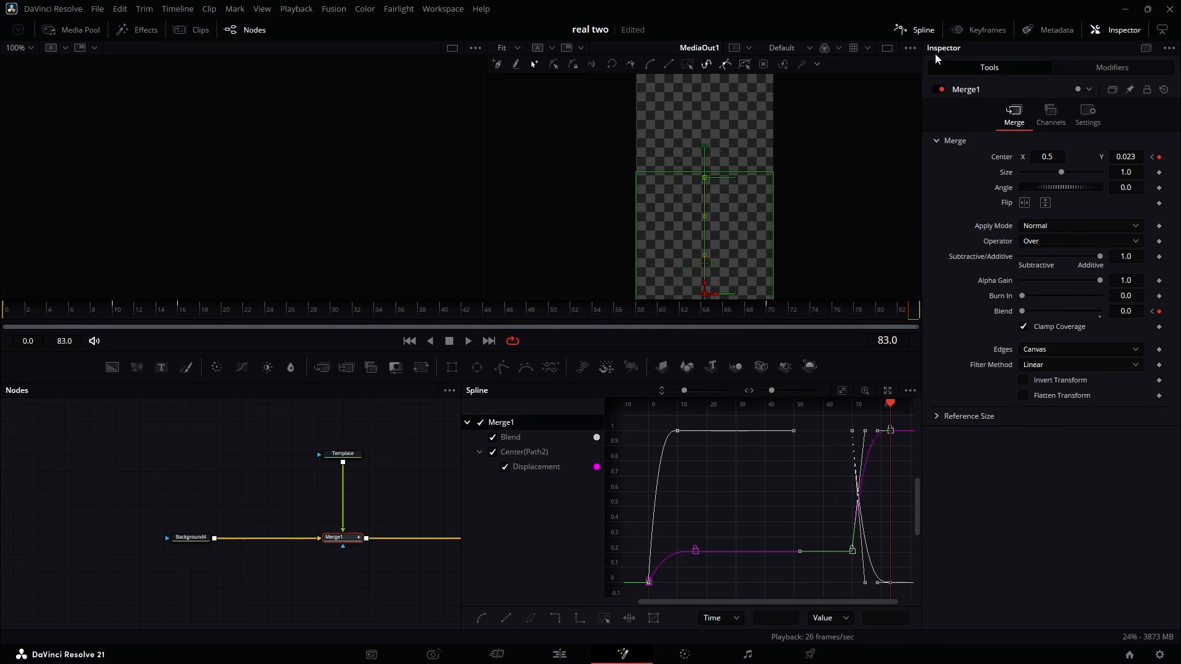
pyautogui.click(918, 29)
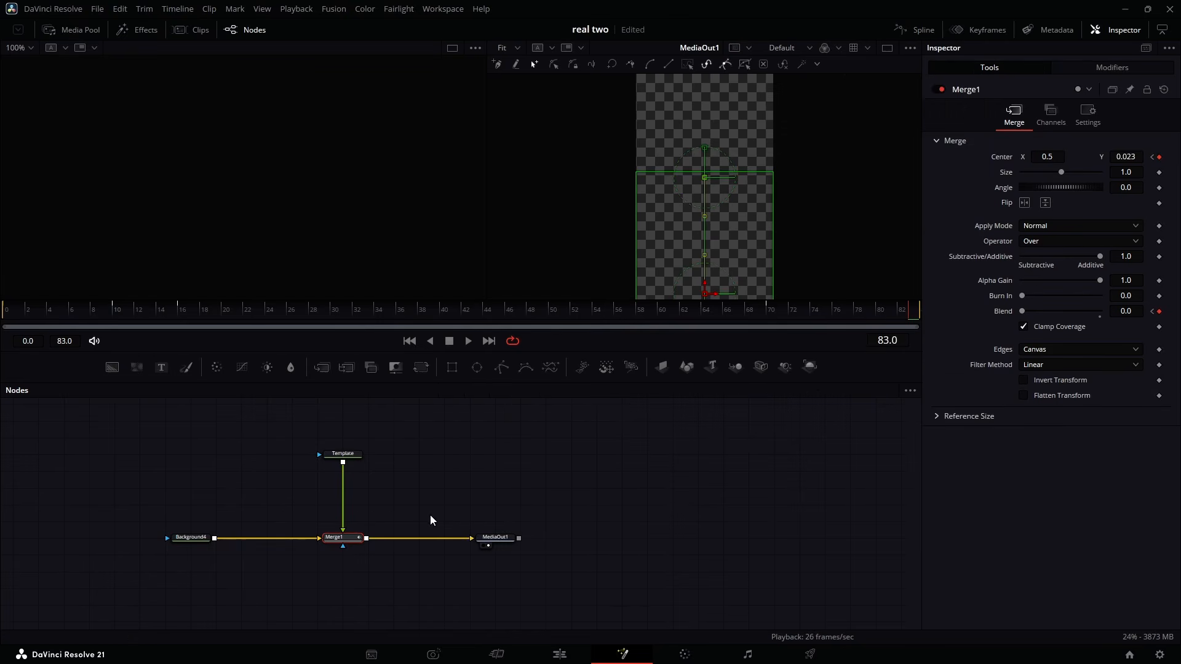
# - Play the timeline from its start on the Edit page to check the exit animation of "Most Agents"
pyautogui.moveTo(396, 514); pyautogui.dragTo(298, 569)
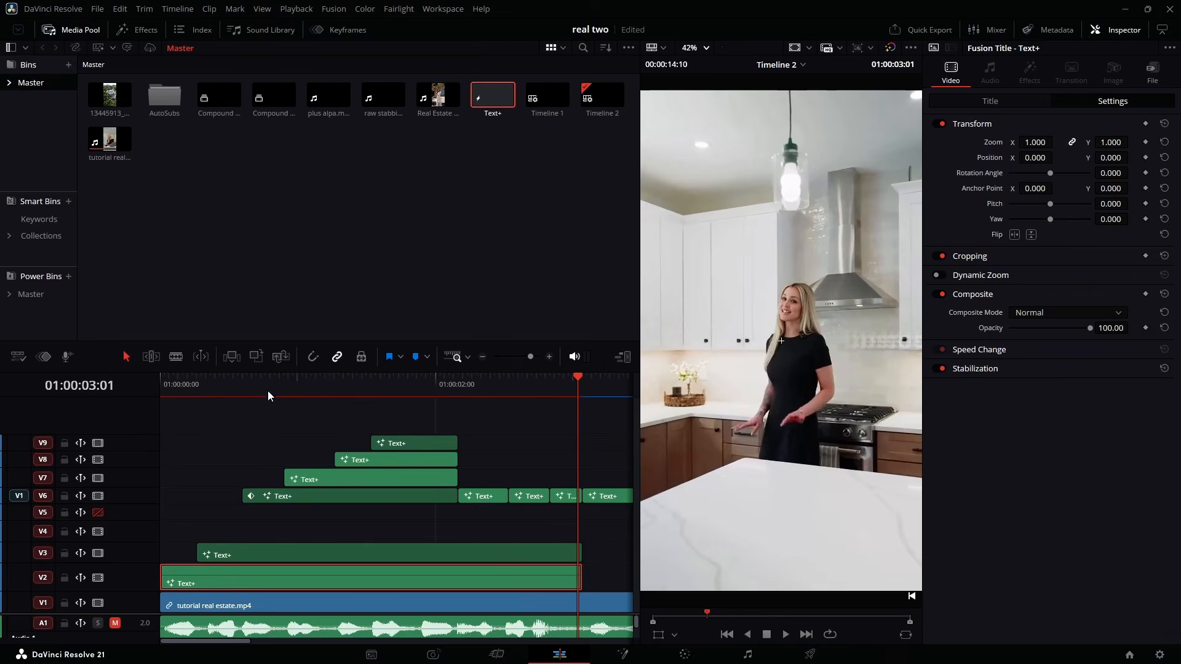
pyautogui.press('Home')
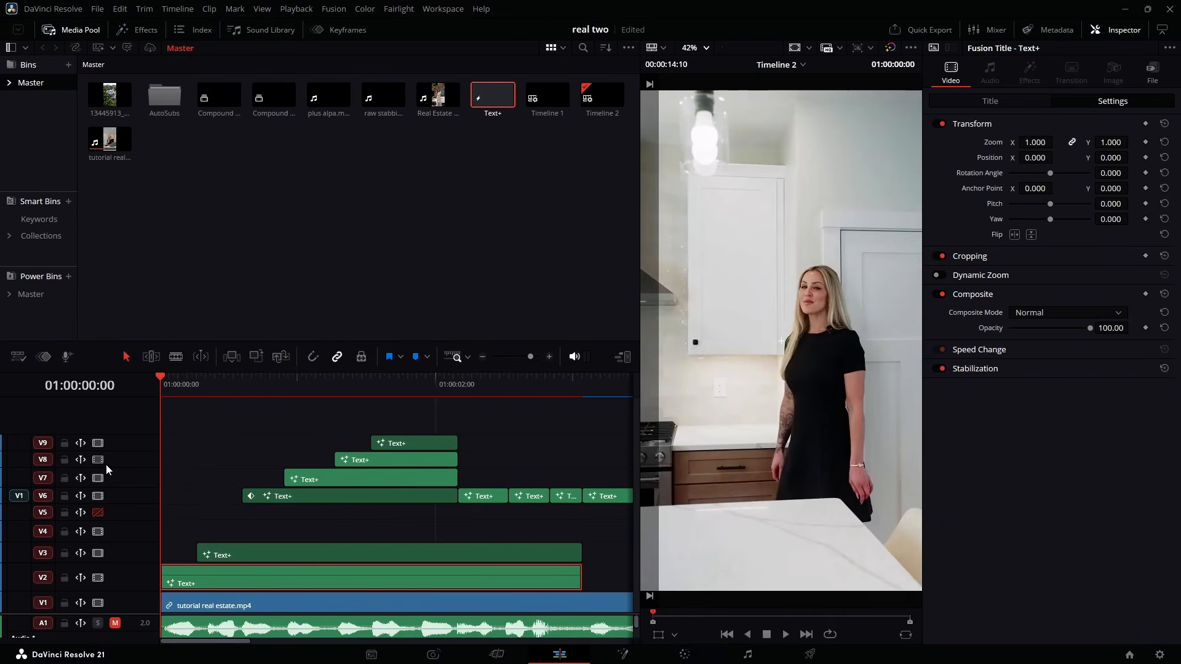
pyautogui.press('space')
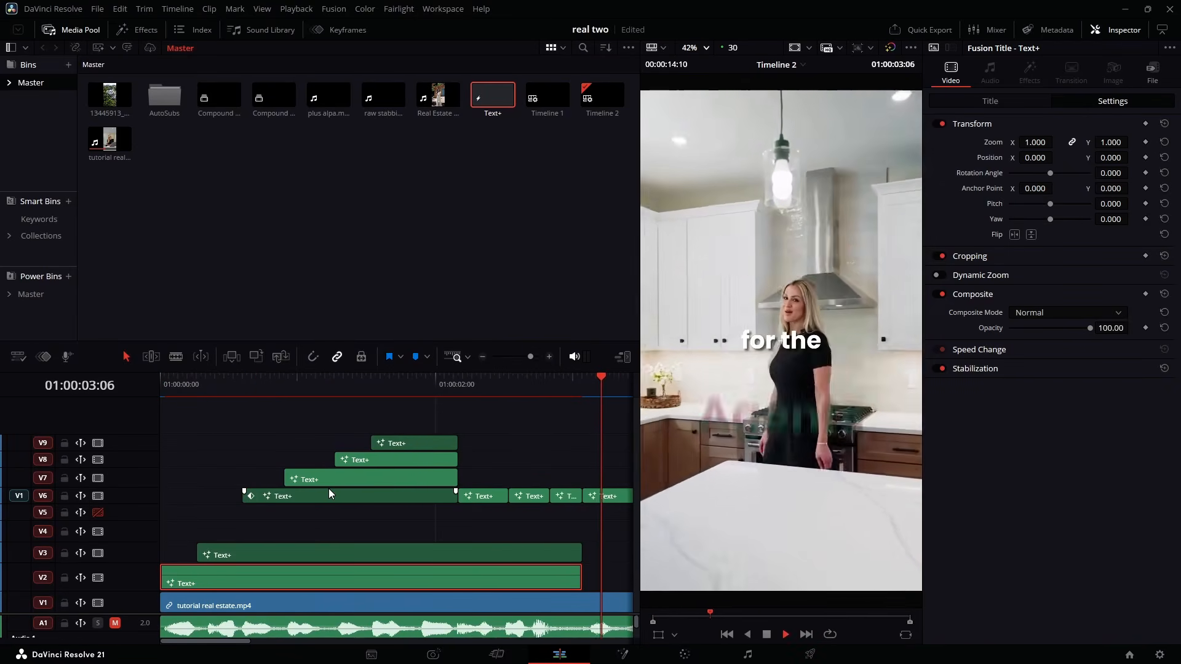
# - Move the "That's" title to V2 and "not how" to V3, extending both to the end of the "I work" clip
pyautogui.click(363, 497)
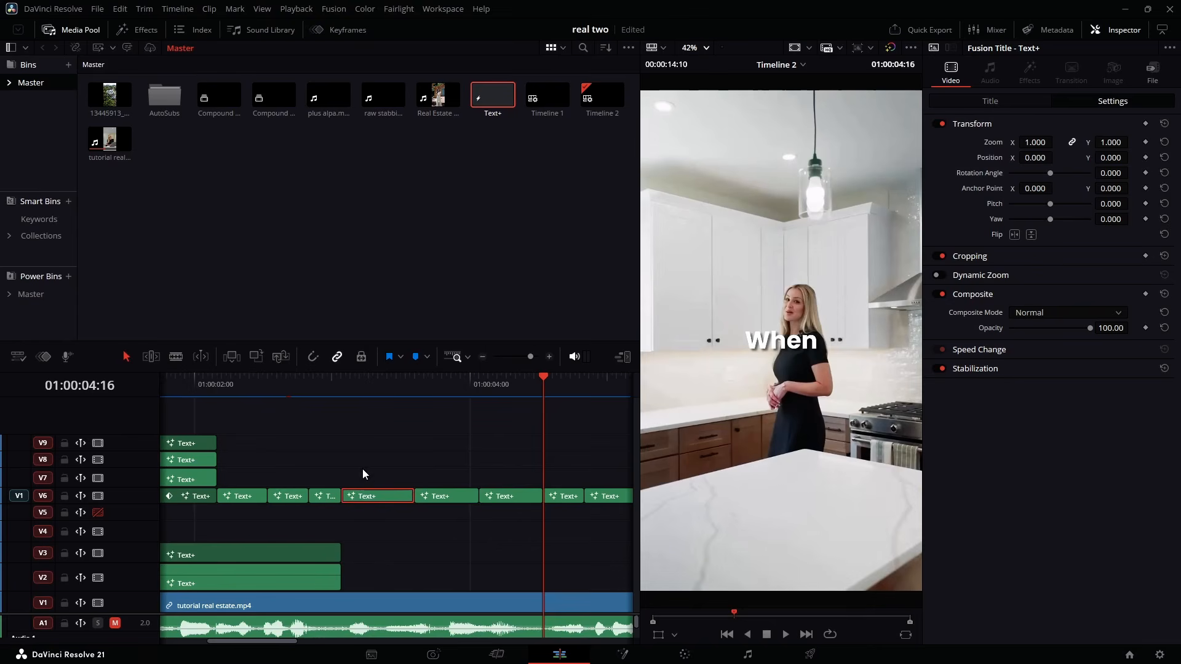
pyautogui.click(351, 385)
pyautogui.moveTo(383, 496); pyautogui.dragTo(542, 583)
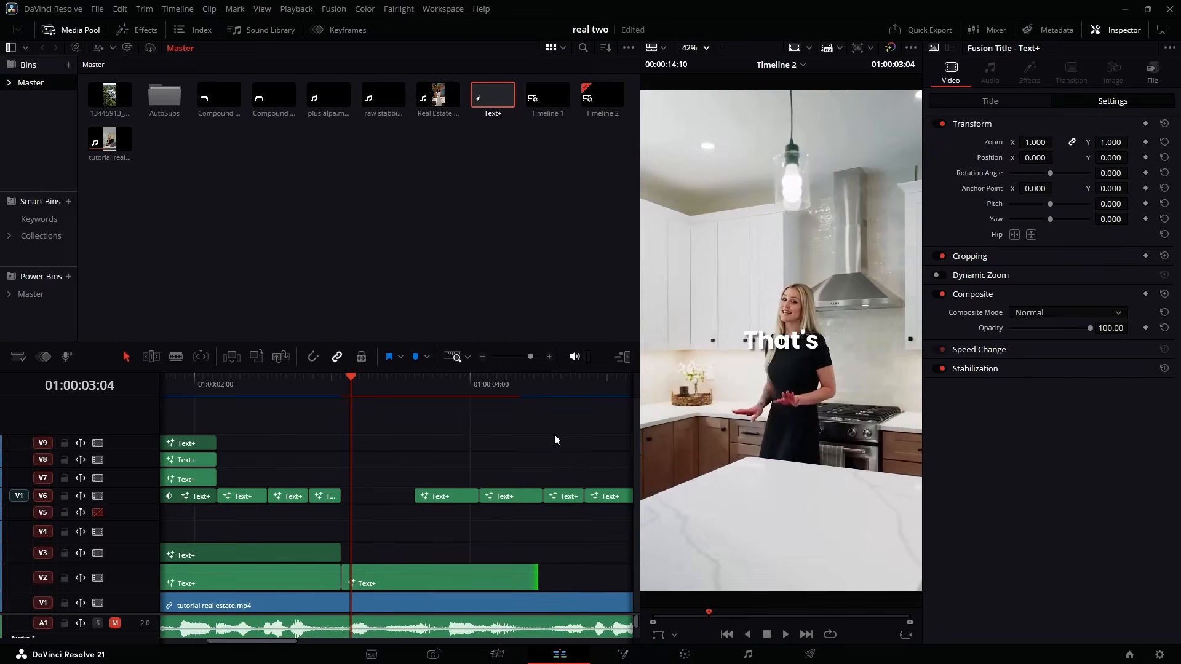
pyautogui.press('space')
pyautogui.click(447, 497)
pyautogui.moveTo(446, 496); pyautogui.dragTo(542, 553)
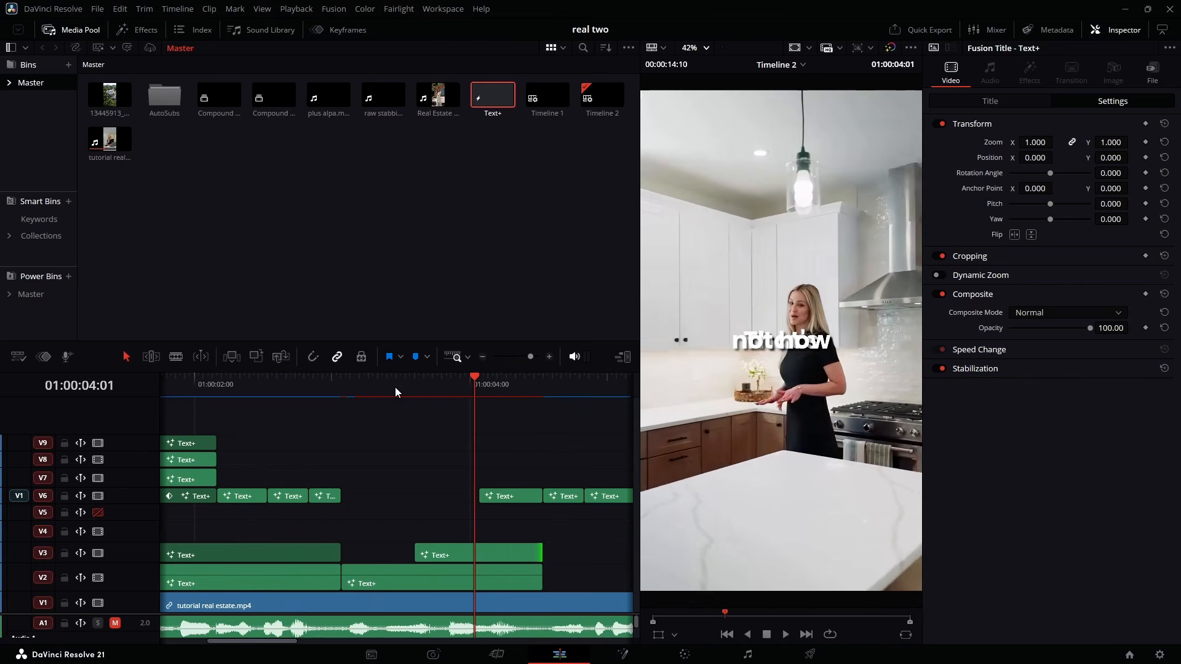
# - Set the "That's" title's layout Center to X 0.34 and Y 0.645
pyautogui.click(524, 497)
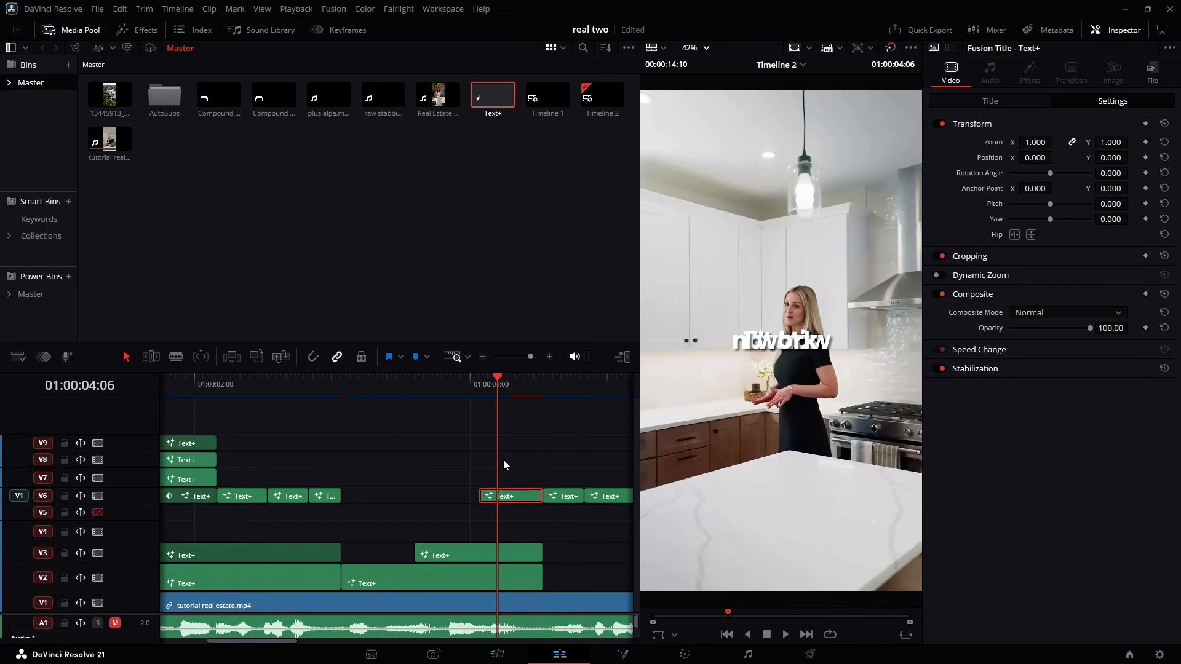
pyautogui.click(472, 388)
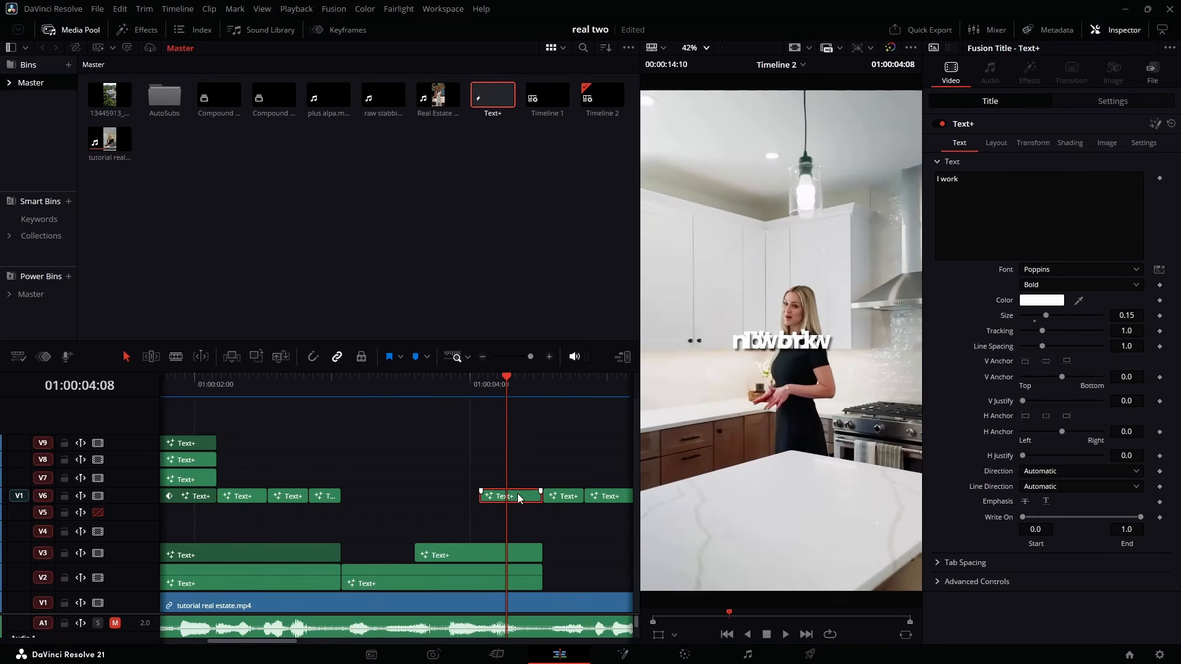
pyautogui.click(569, 537)
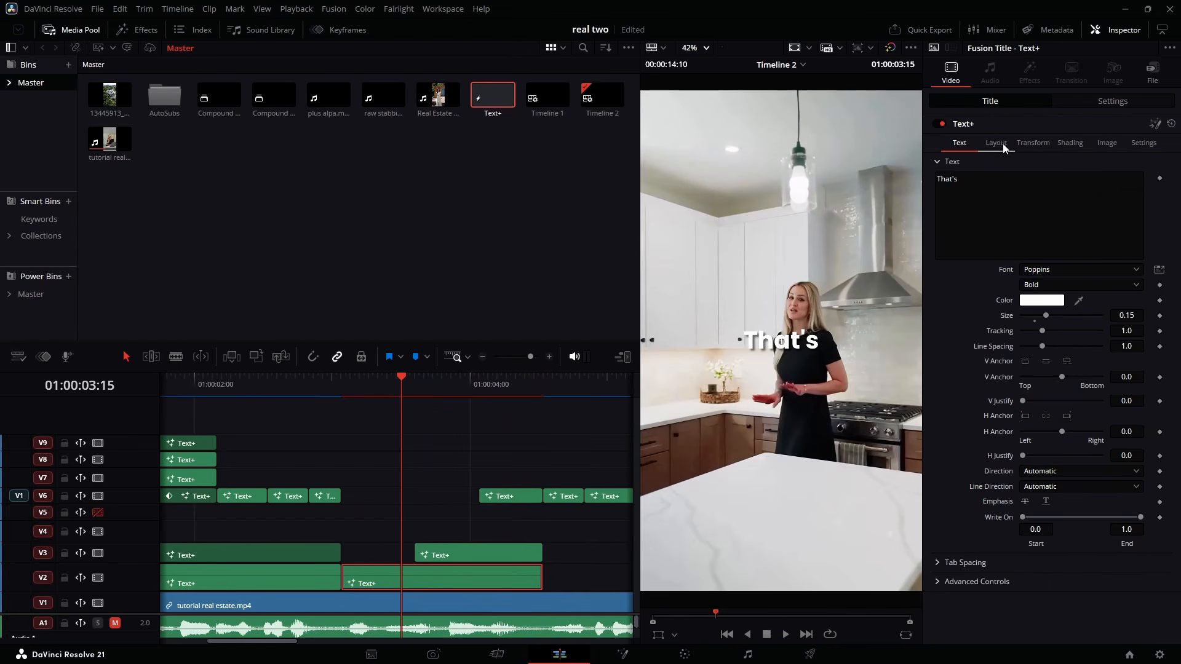
pyautogui.click(995, 143)
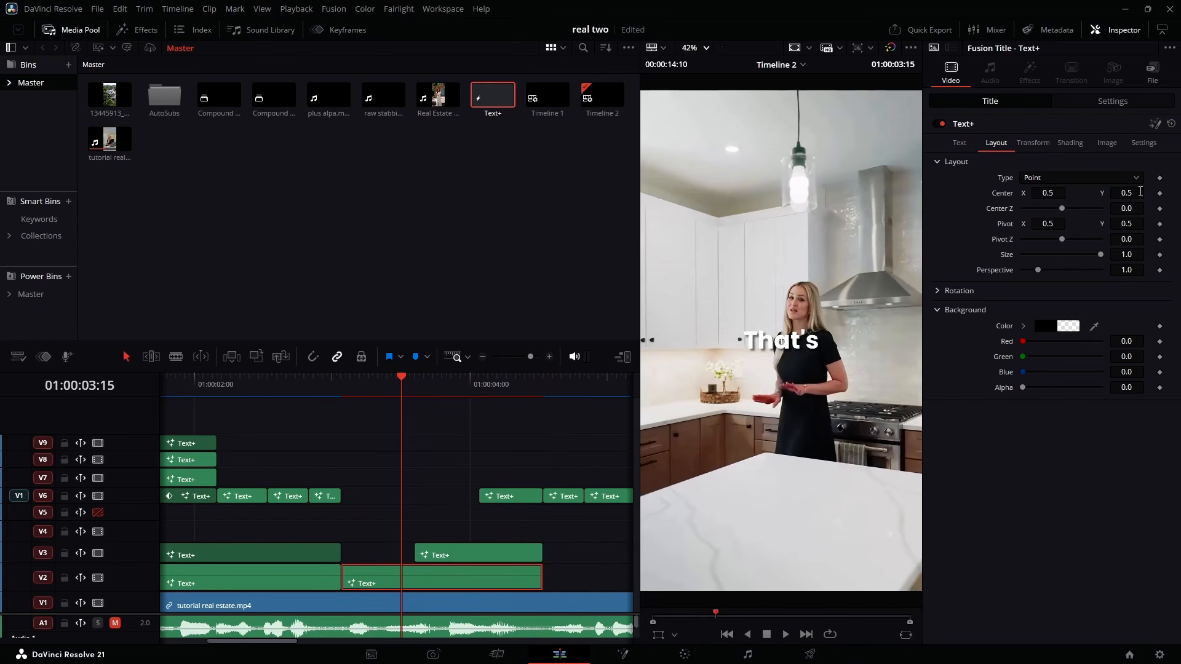
pyautogui.moveTo(1126, 192); pyautogui.dragTo(1151, 193)
pyautogui.moveTo(1047, 192); pyautogui.dragTo(1016, 192)
pyautogui.click(458, 385)
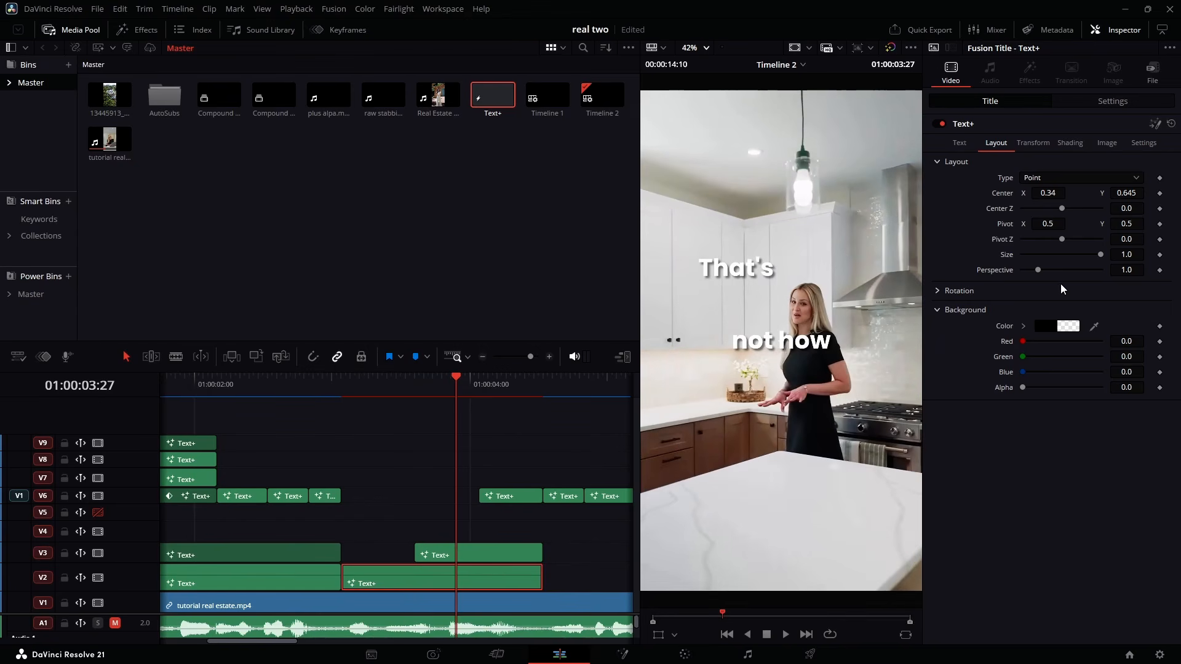
# - Raise "That's" to Center Y 0.697 and place "not how" just below it, offset to the right
pyautogui.moveTo(1126, 192); pyautogui.dragTo(1153, 192)
pyautogui.click(495, 553)
pyautogui.moveTo(1047, 192); pyautogui.dragTo(1123, 193)
pyautogui.click(496, 578)
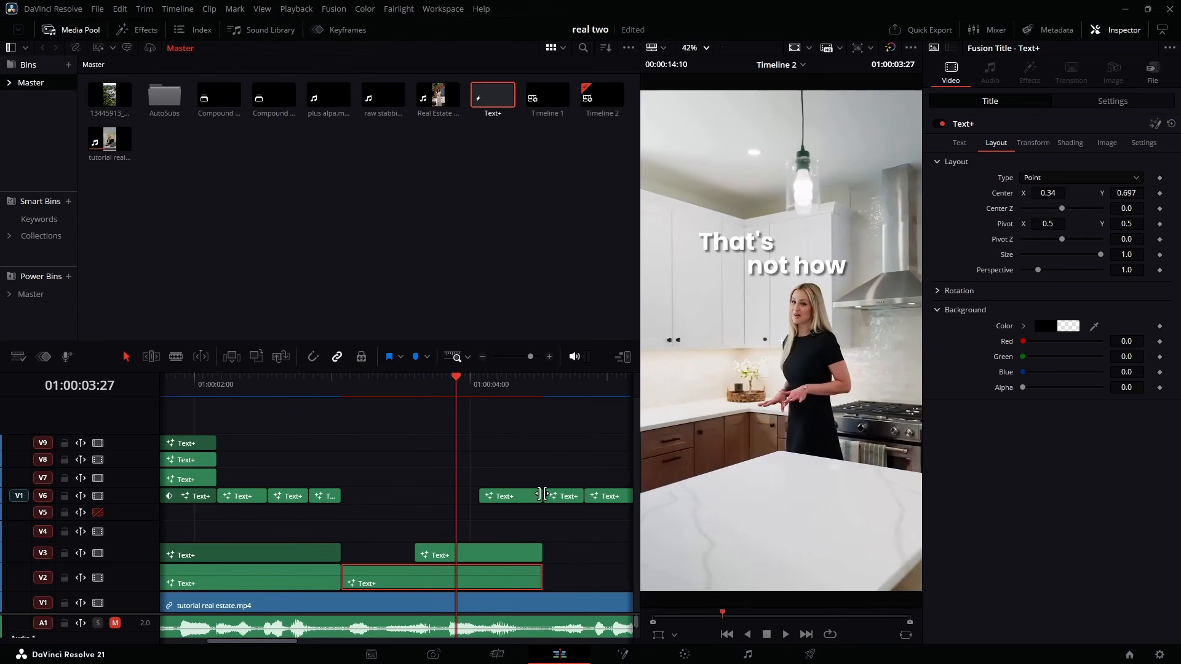
# - Give the "That's" title a Poppins weight lighter than Bold and play on to the "I work" caption
pyautogui.click(958, 143)
pyautogui.click(1058, 285)
pyautogui.click(1047, 355)
pyautogui.press('space')
# - Combine the "That's" and "not how" titles on V2 and V3 into a compound clip with the default name
pyautogui.click(532, 495)
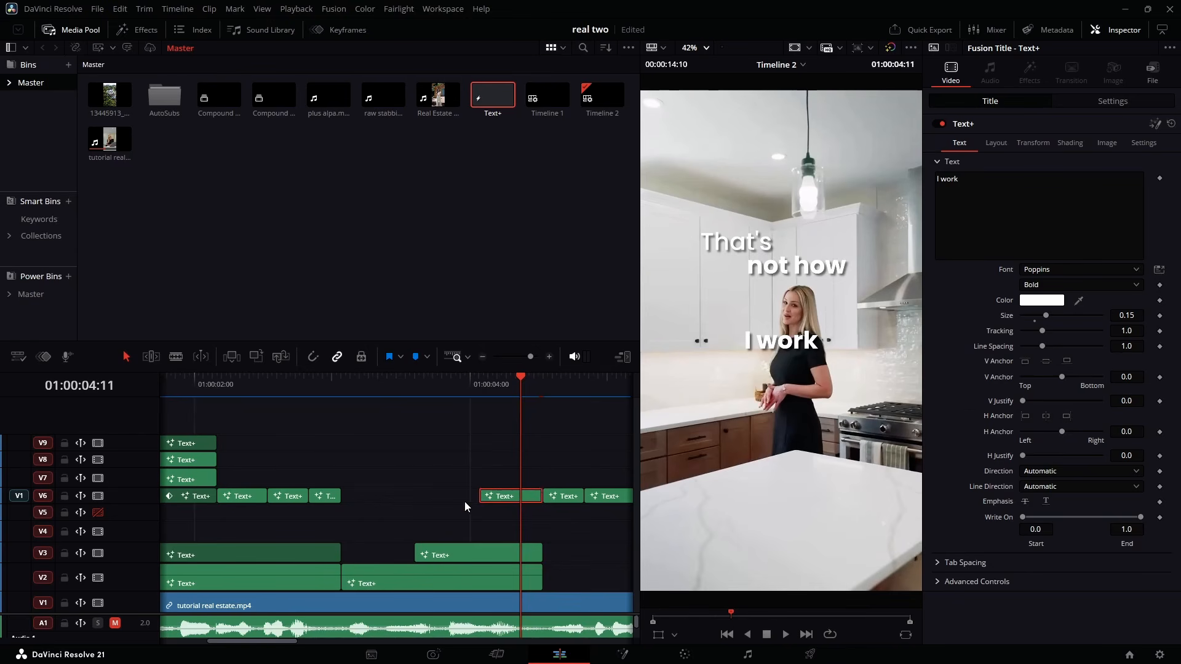
pyautogui.moveTo(464, 501); pyautogui.dragTo(526, 570)
pyautogui.rightClick(484, 573)
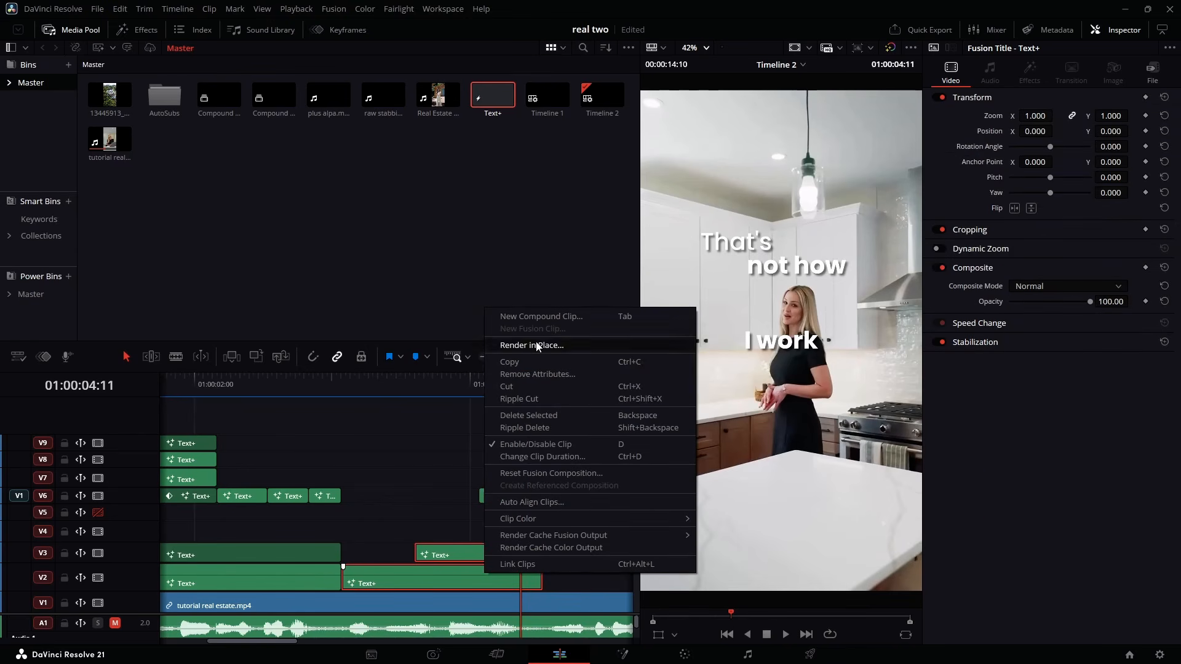
pyautogui.click(541, 317)
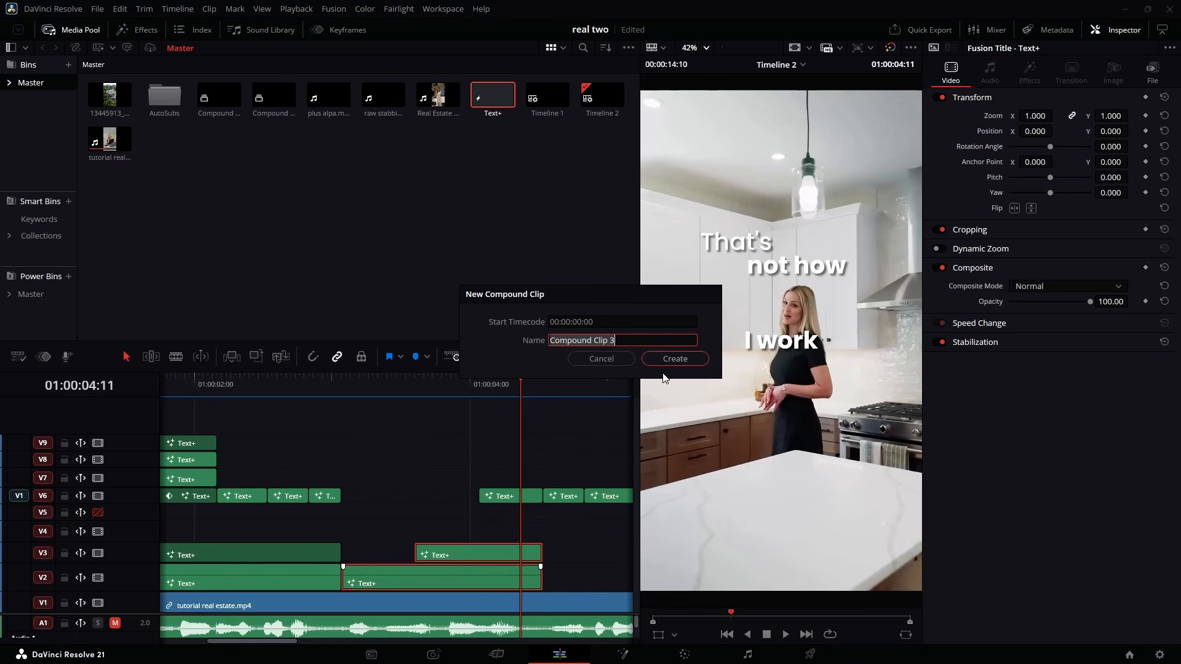
pyautogui.click(674, 359)
# - Extend the start of the "I work" title back to 01:00:03:25 and set its Composite Mode to Difference
pyautogui.click(513, 495)
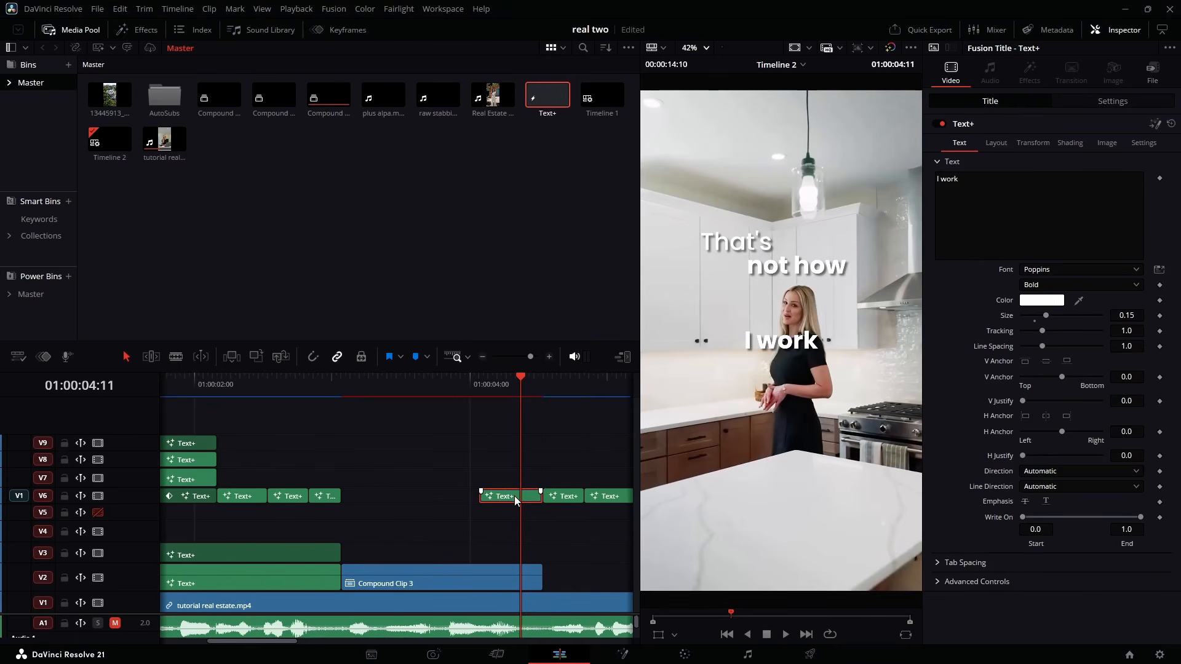
pyautogui.moveTo(481, 496); pyautogui.dragTo(449, 498)
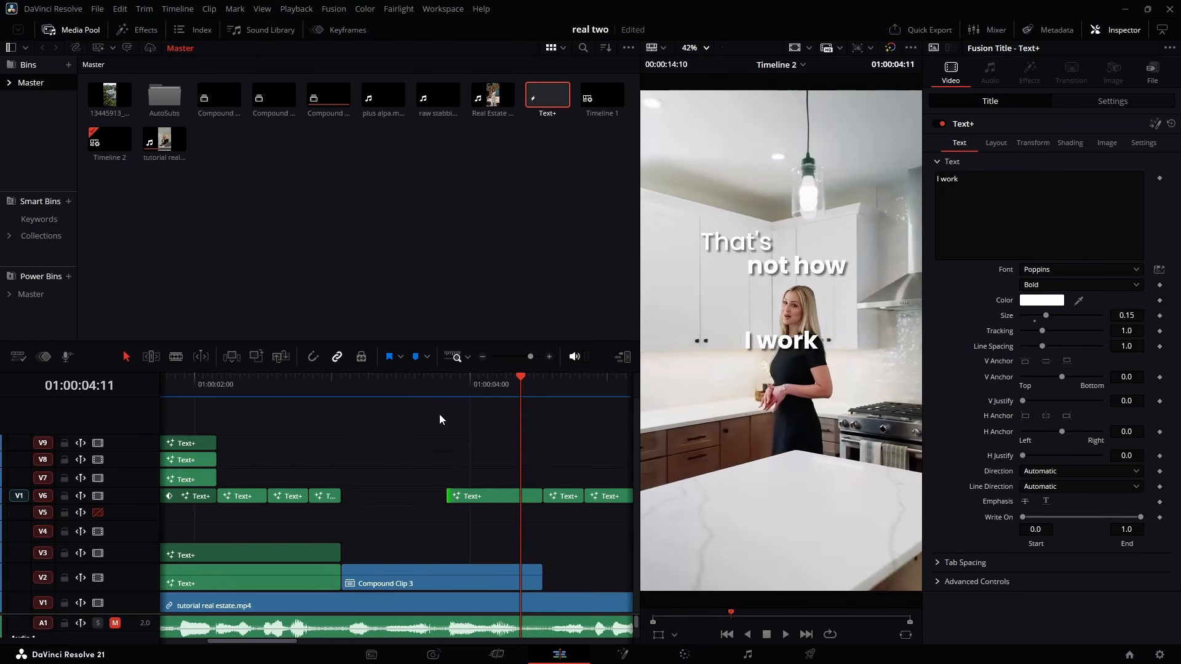
pyautogui.click(448, 386)
pyautogui.click(1112, 101)
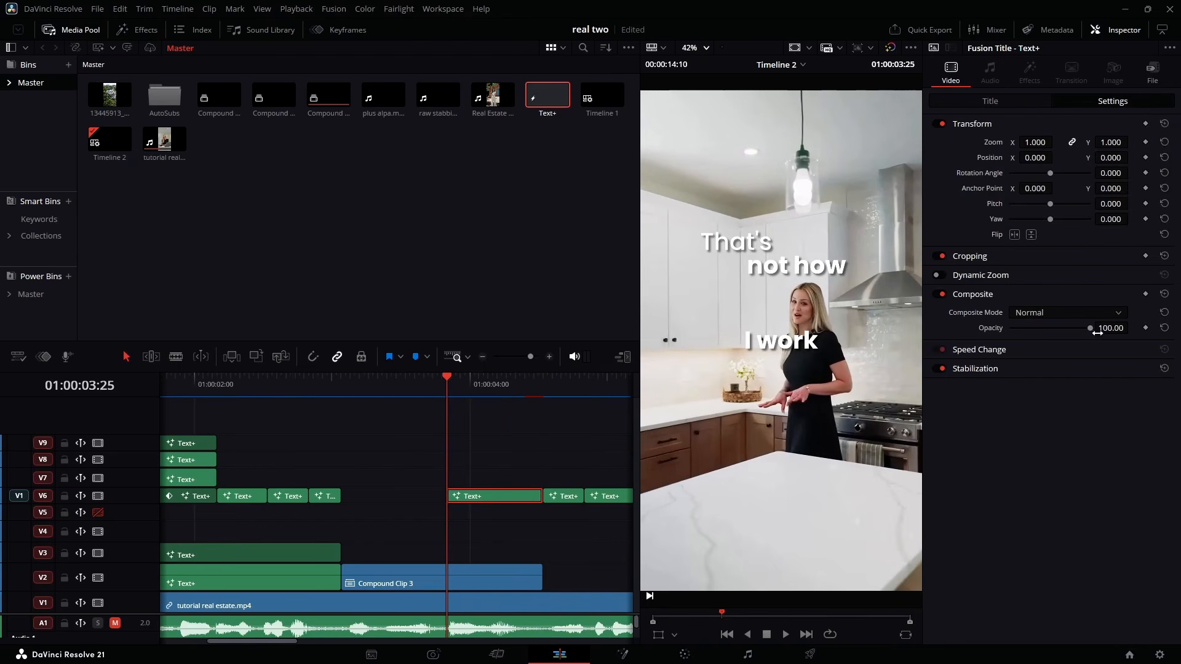
pyautogui.click(1089, 312)
pyautogui.click(1039, 428)
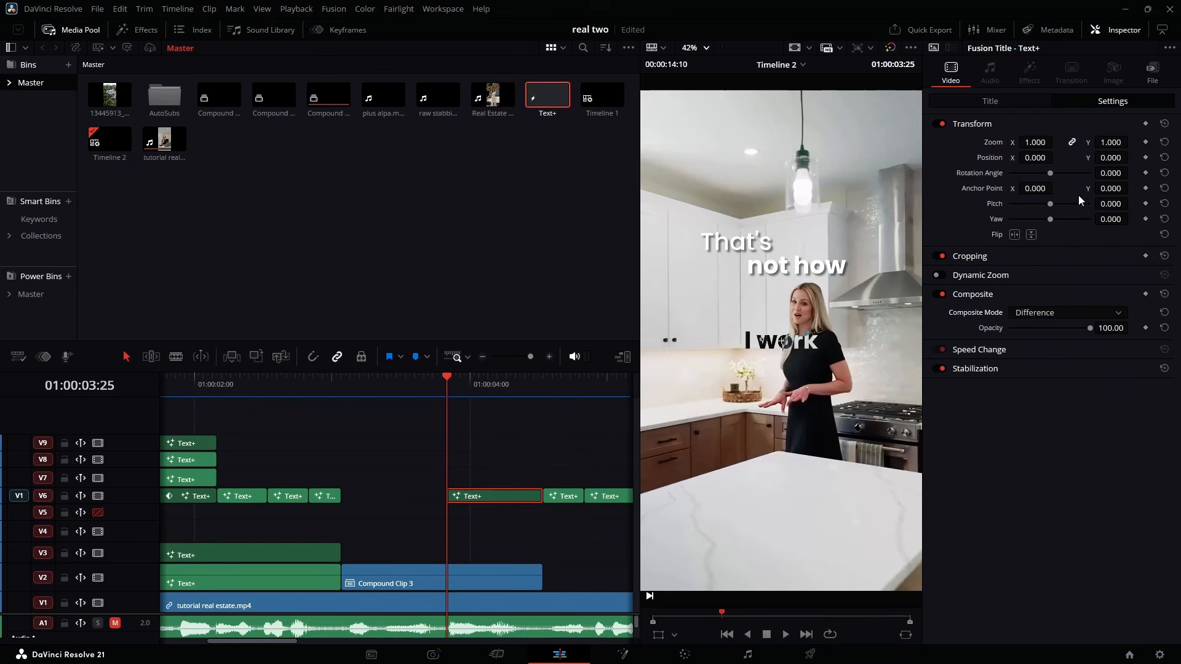
# - Try pink #ff2fb6 as the text color of the "I work" title
pyautogui.click(985, 102)
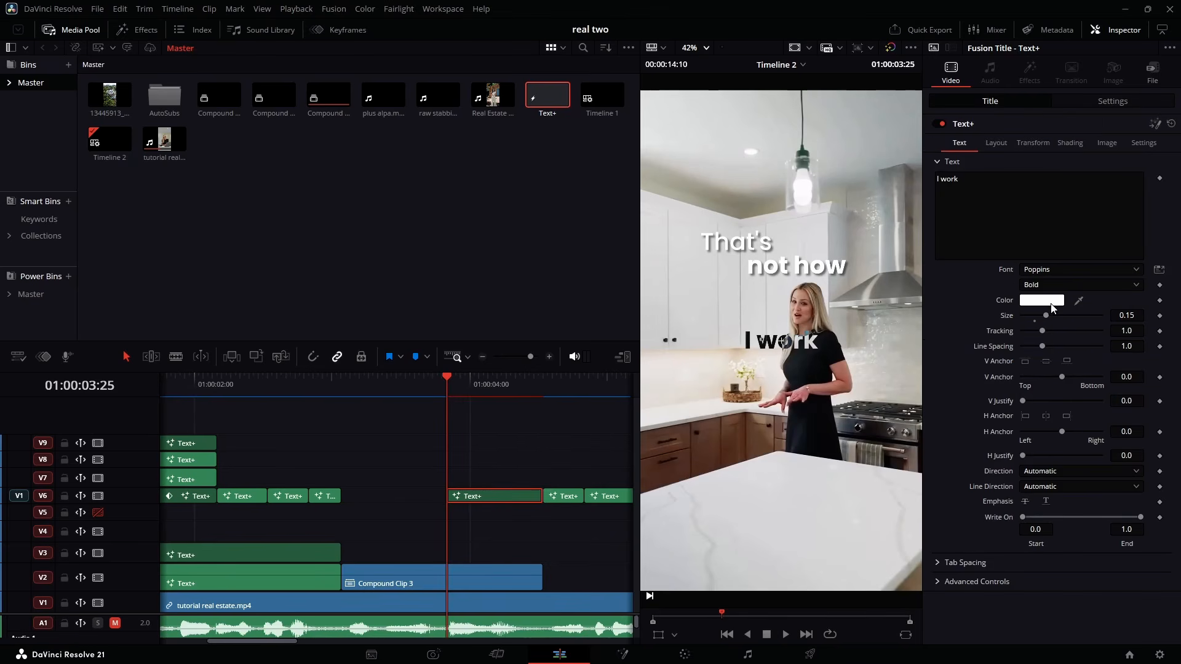
pyautogui.click(1050, 304)
pyautogui.click(593, 260)
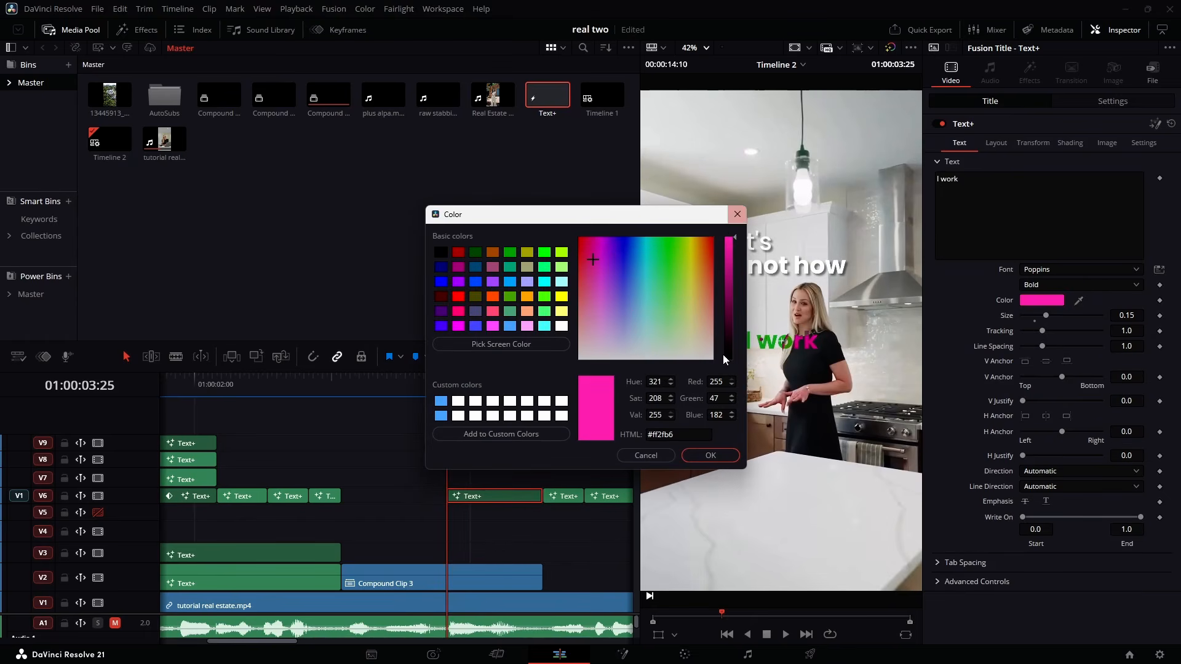
pyautogui.click(714, 458)
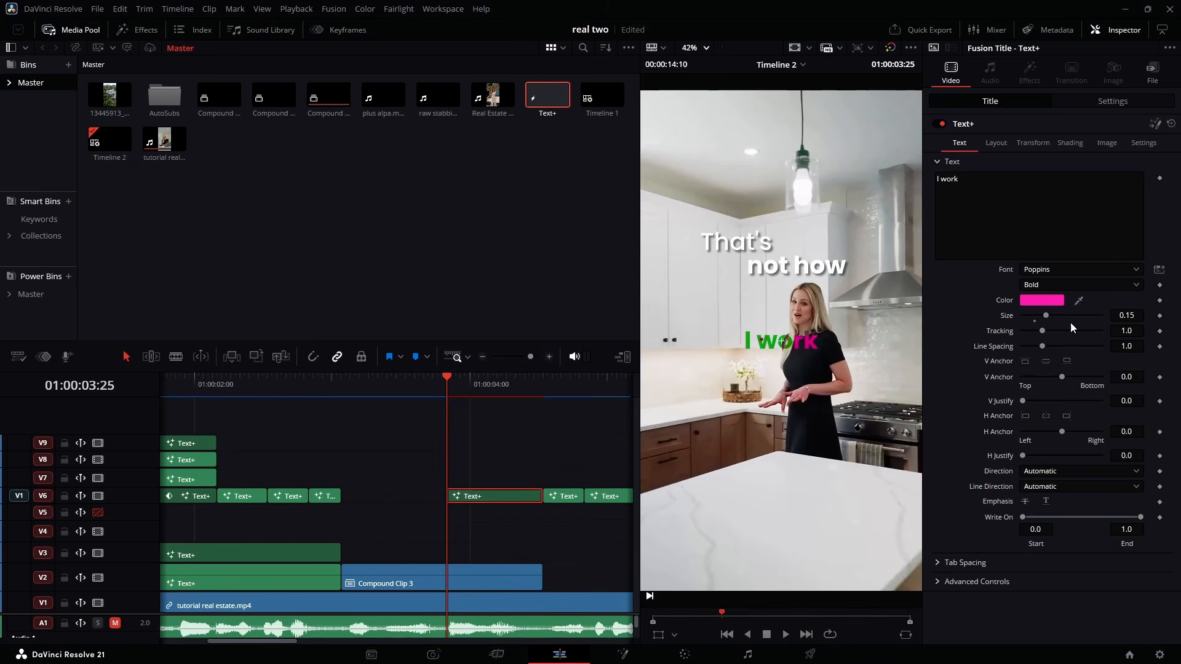
# - Enlarge the "I work" title to size 0.315 and set its text color to light cyan
pyautogui.moveTo(1049, 315); pyautogui.dragTo(1075, 314)
pyautogui.click(1073, 284)
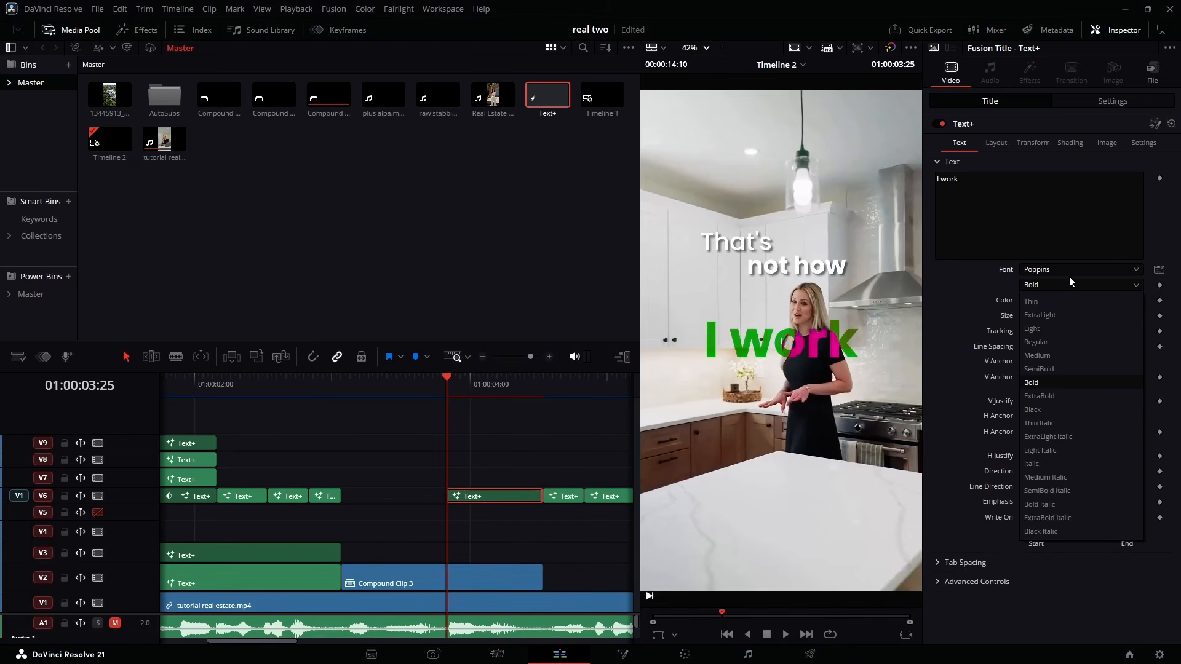
pyautogui.click(1069, 275)
pyautogui.click(1048, 301)
pyautogui.click(546, 326)
pyautogui.press('Return')
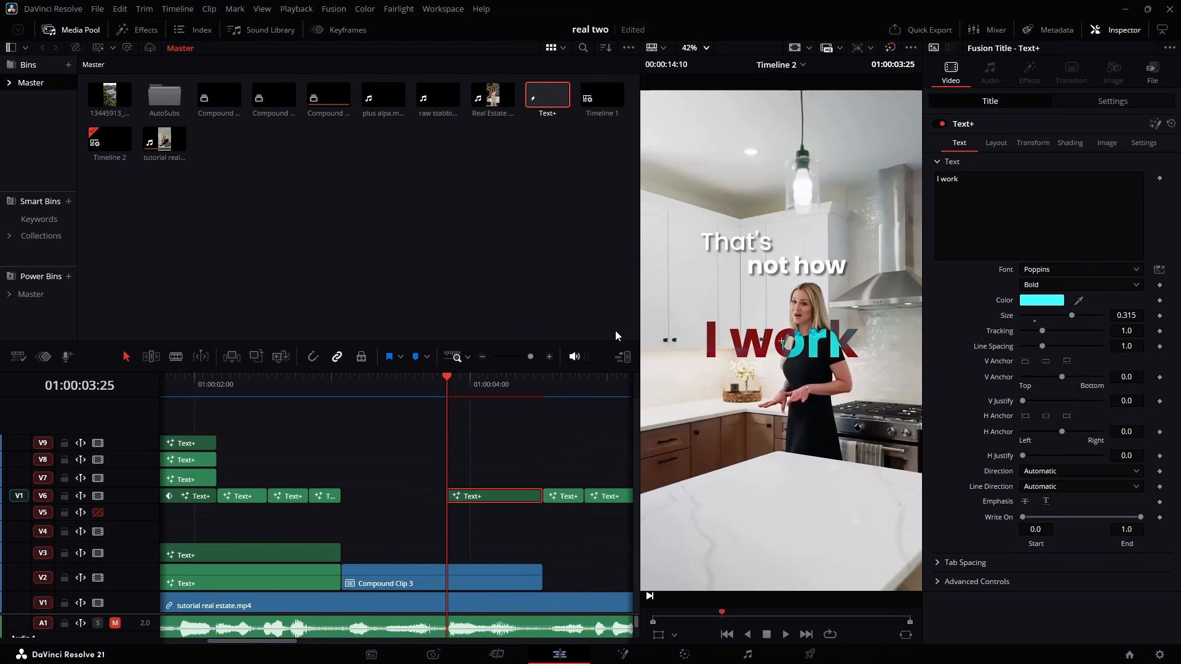
# - Open Compound Clip 3 in Fusion, merge it over a transparent Background node and connect the Merge to MediaOut1
pyautogui.click(496, 578)
pyautogui.rightClick(493, 578)
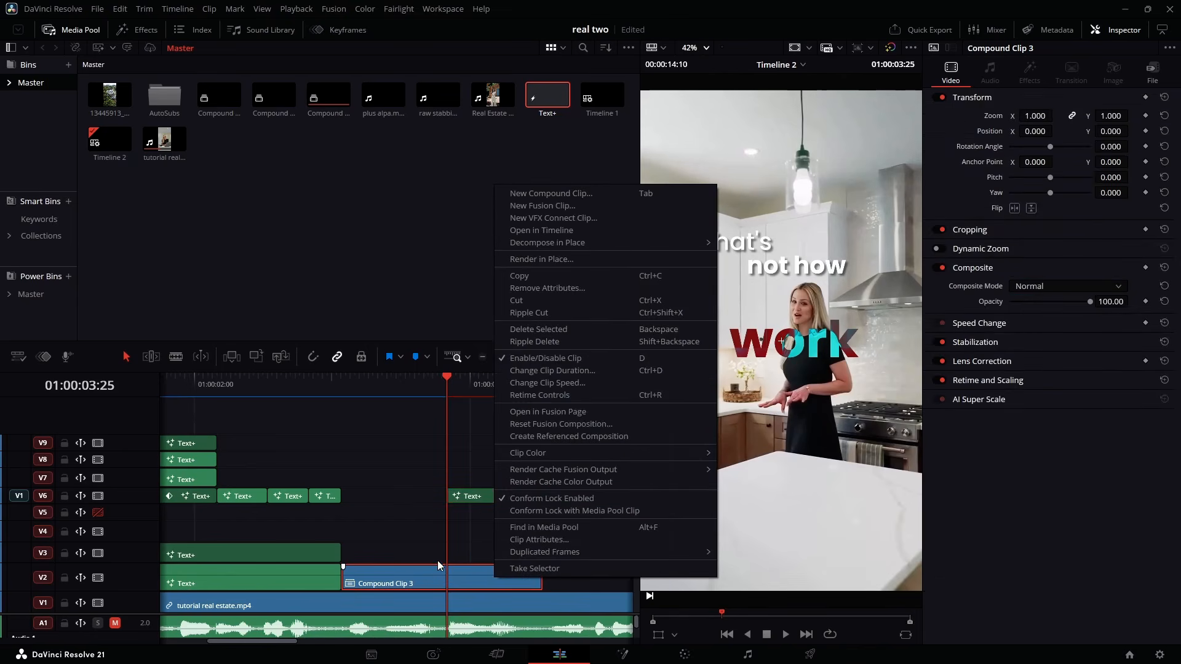
pyautogui.click(536, 412)
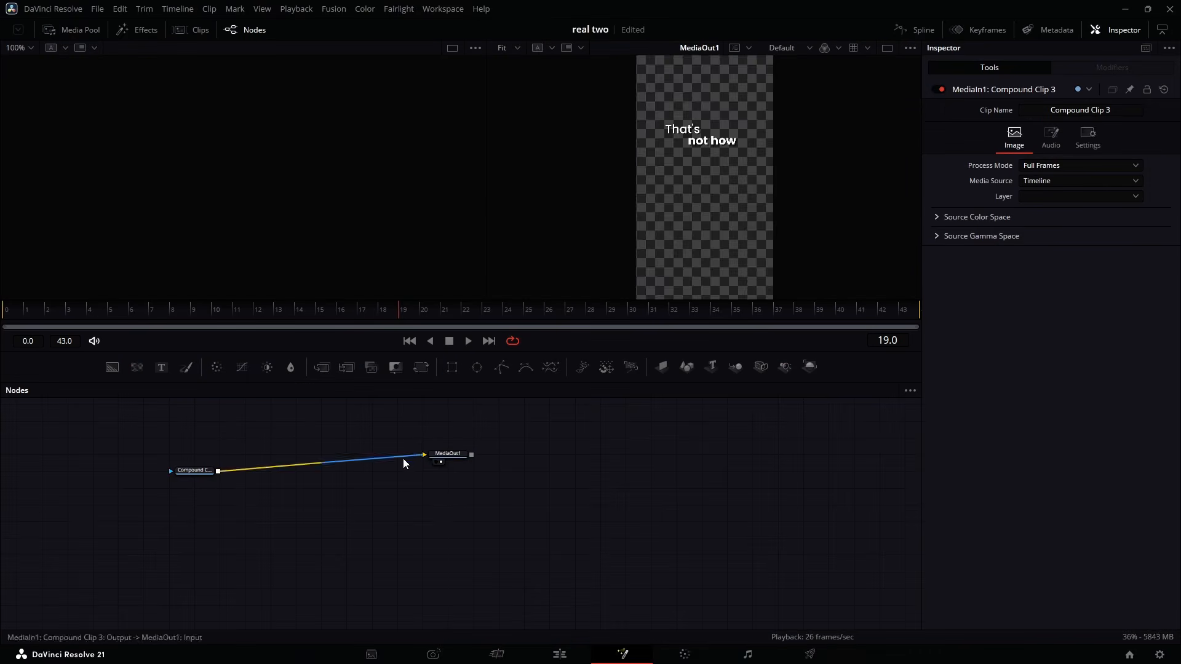
pyautogui.moveTo(404, 458); pyautogui.dragTo(295, 461)
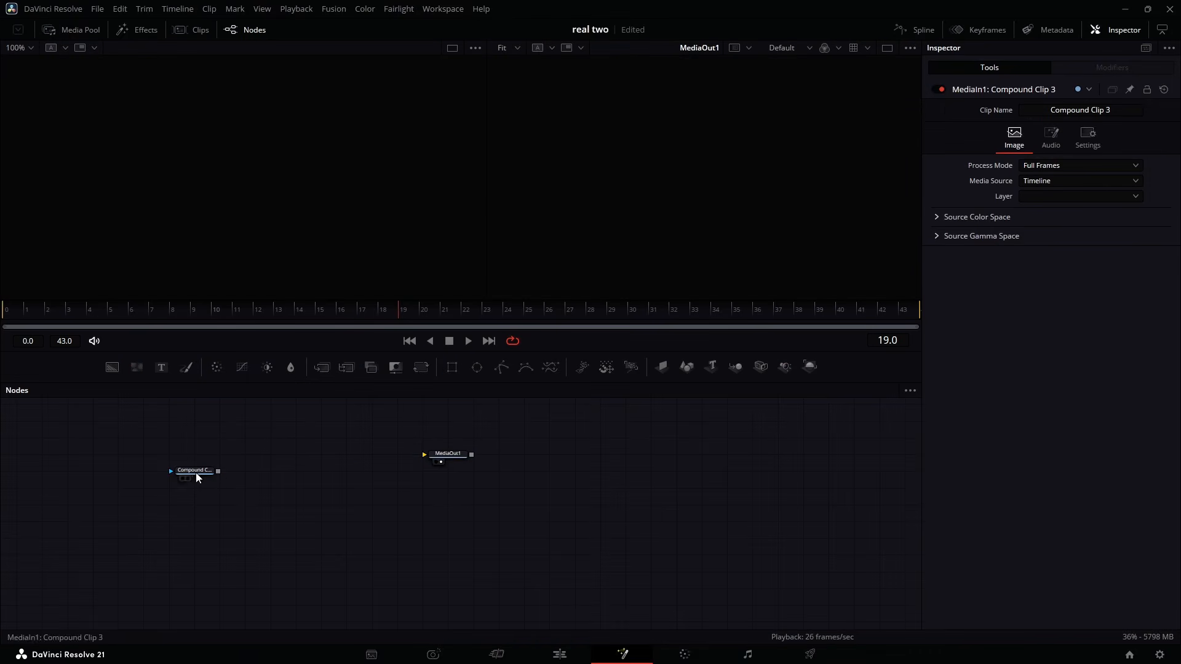
pyautogui.moveTo(192, 472); pyautogui.dragTo(212, 416)
pyautogui.moveTo(115, 370); pyautogui.dragTo(117, 453)
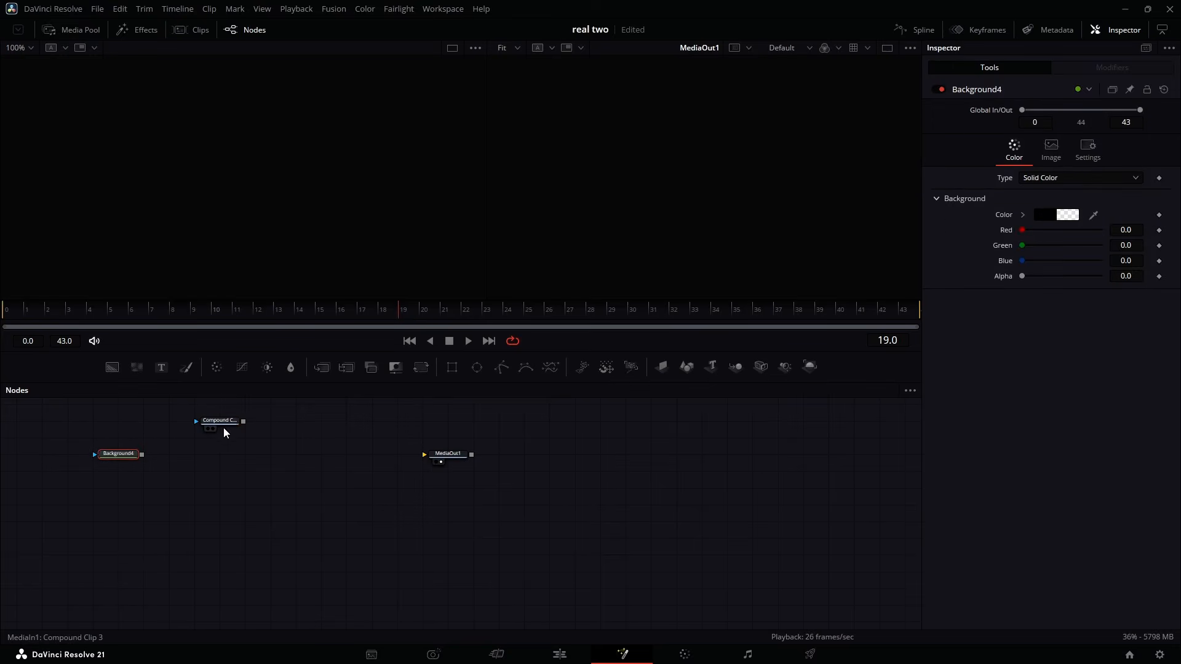
pyautogui.moveTo(243, 422); pyautogui.dragTo(176, 456)
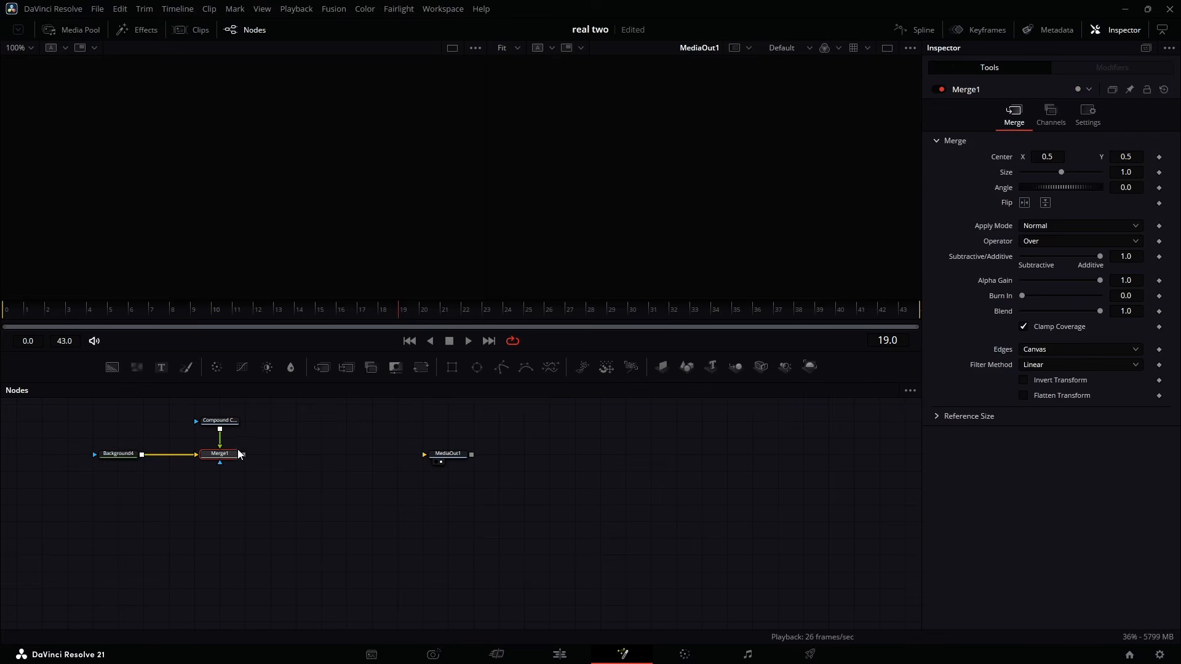
pyautogui.moveTo(411, 456); pyautogui.dragTo(423, 454)
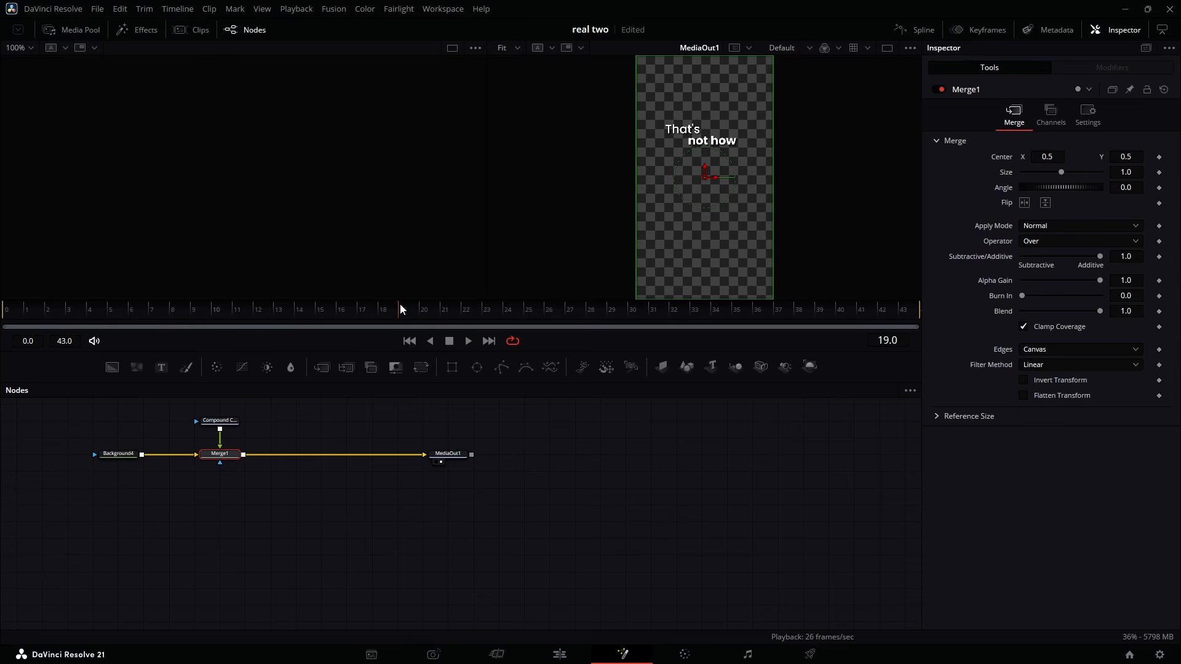
# - Keyframe the Merge's Center at frame 19 and Blend 1.0 at frame 12, with Center Y 0.691 and Blend 0.0 at frame 0
pyautogui.click(1159, 158)
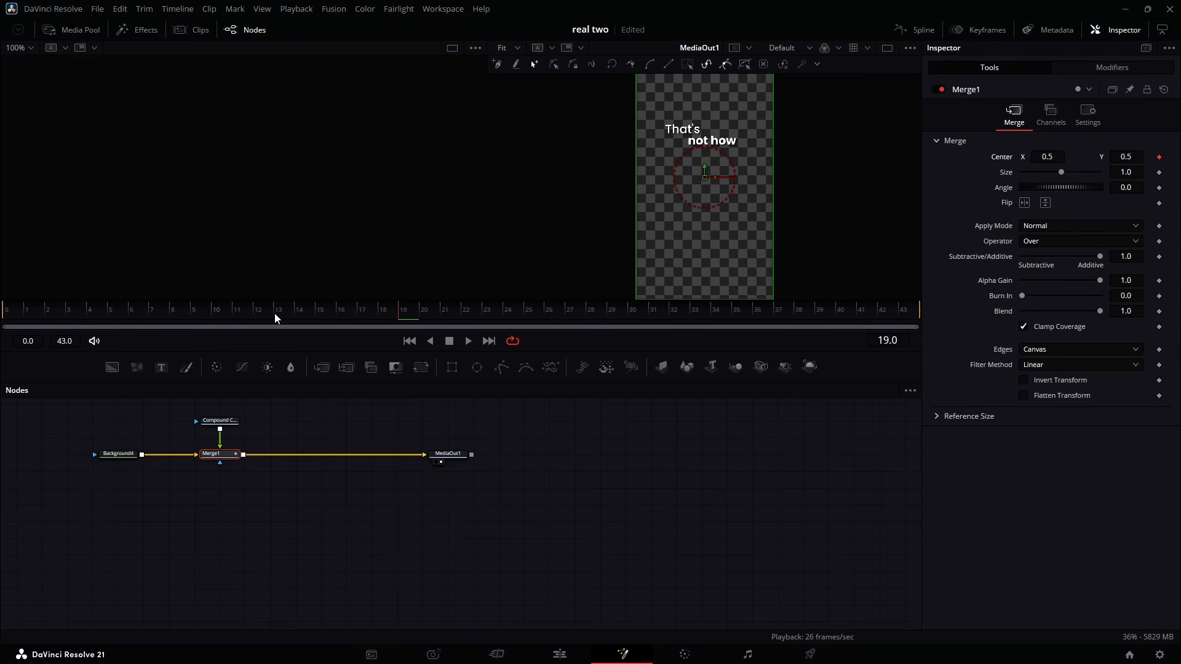
pyautogui.click(257, 312)
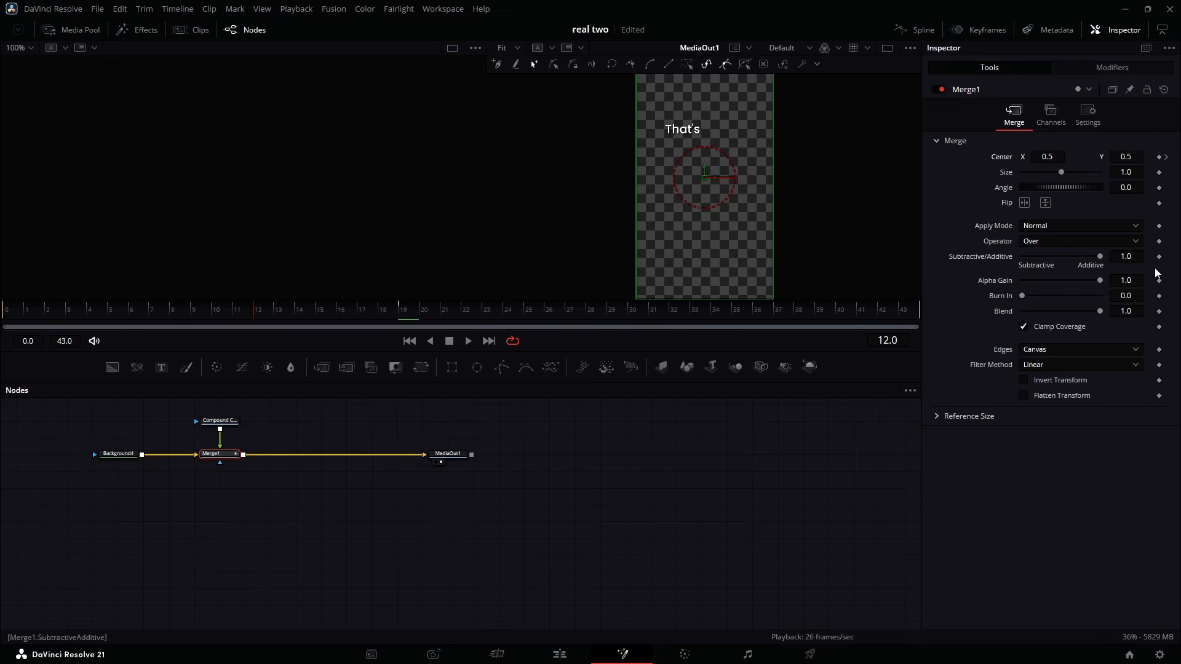
pyautogui.click(1159, 312)
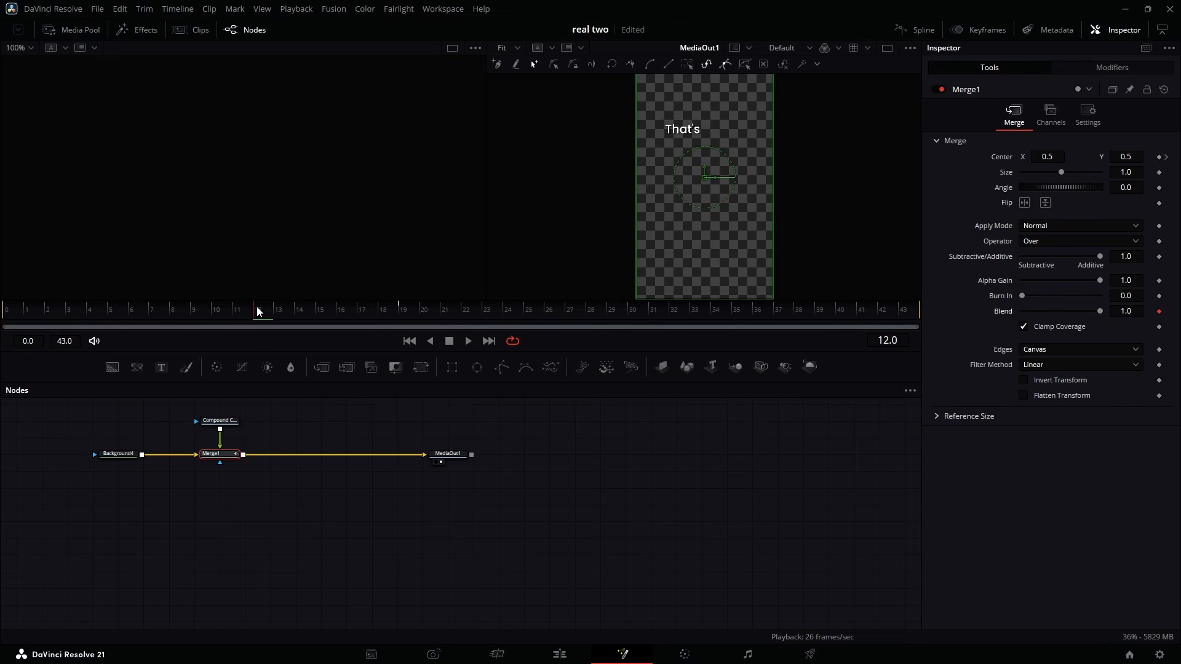
pyautogui.moveTo(257, 311); pyautogui.dragTo(1, 295)
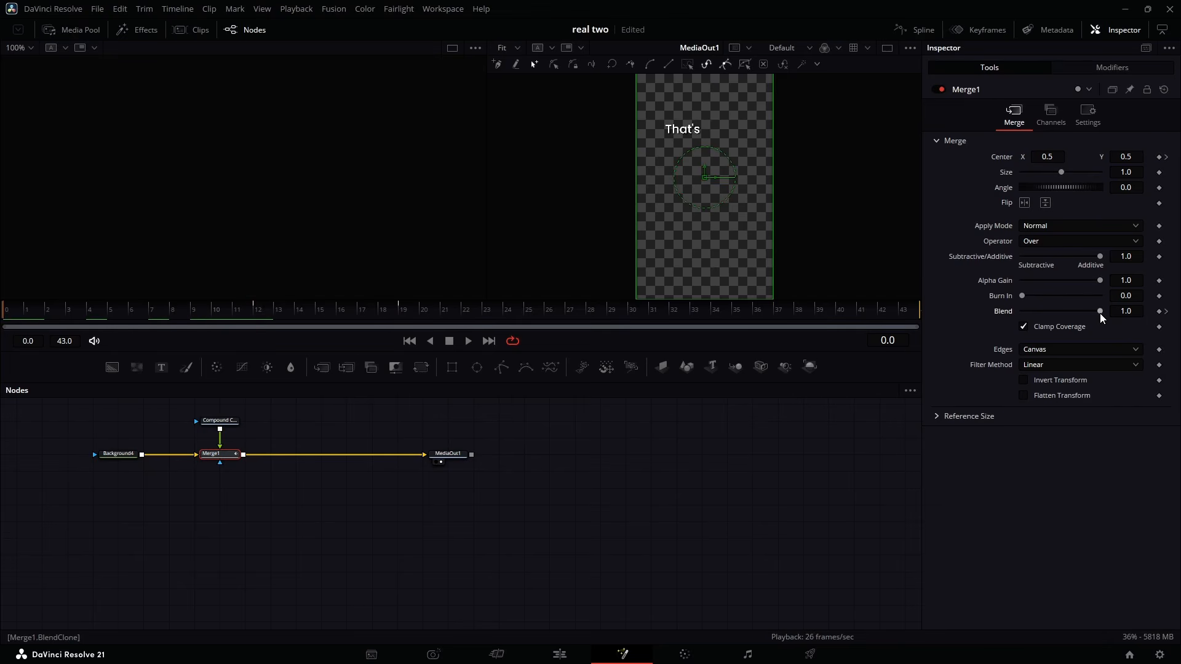
pyautogui.moveTo(1099, 313); pyautogui.dragTo(935, 308)
pyautogui.moveTo(1132, 155); pyautogui.dragTo(726, 316)
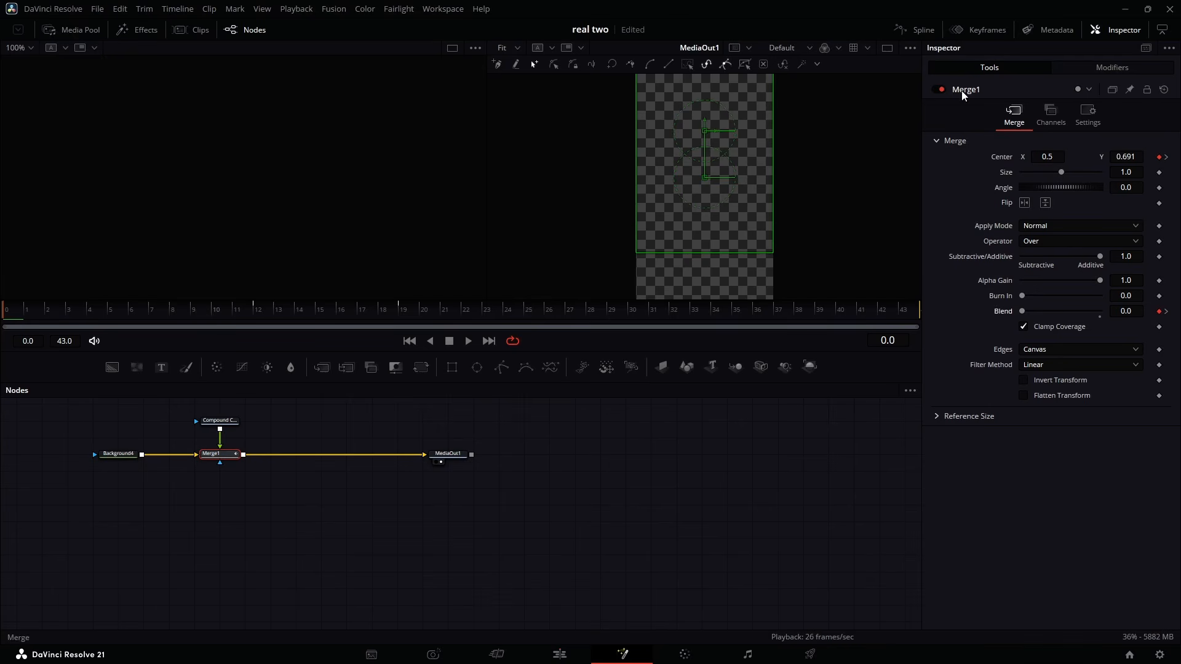
# - Apply Out Cubic easing to the compound clip Merge's Blend and Displacement curves
pyautogui.click(917, 30)
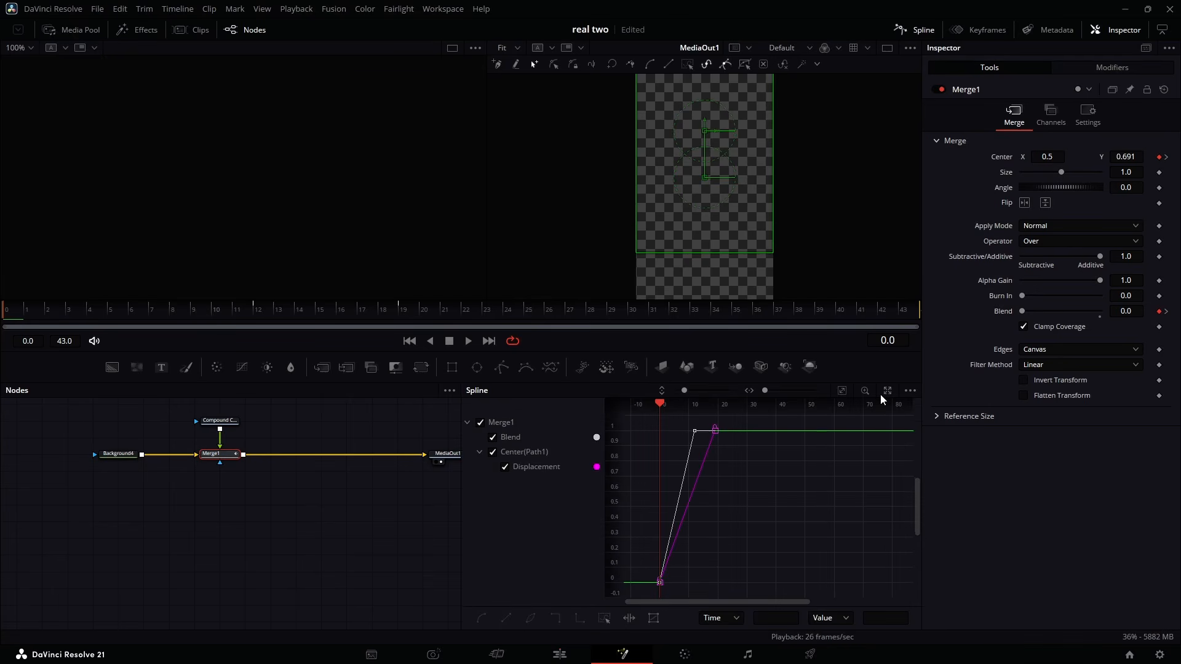
pyautogui.click(911, 391)
pyautogui.moveTo(762, 381)
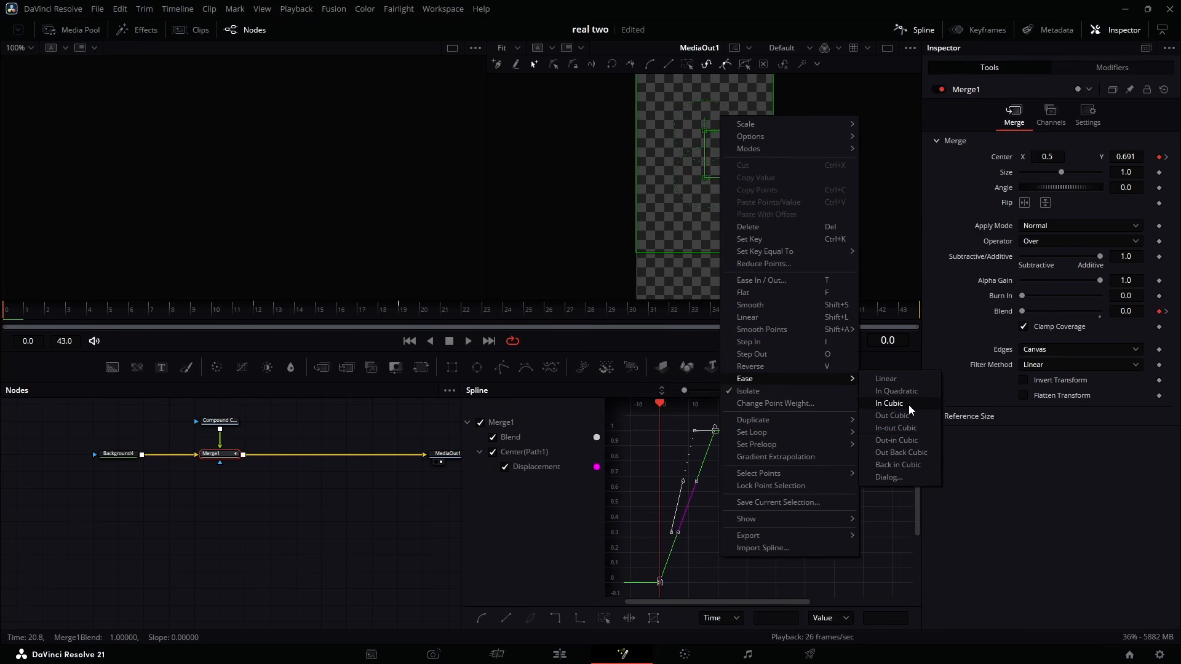
pyautogui.click(908, 415)
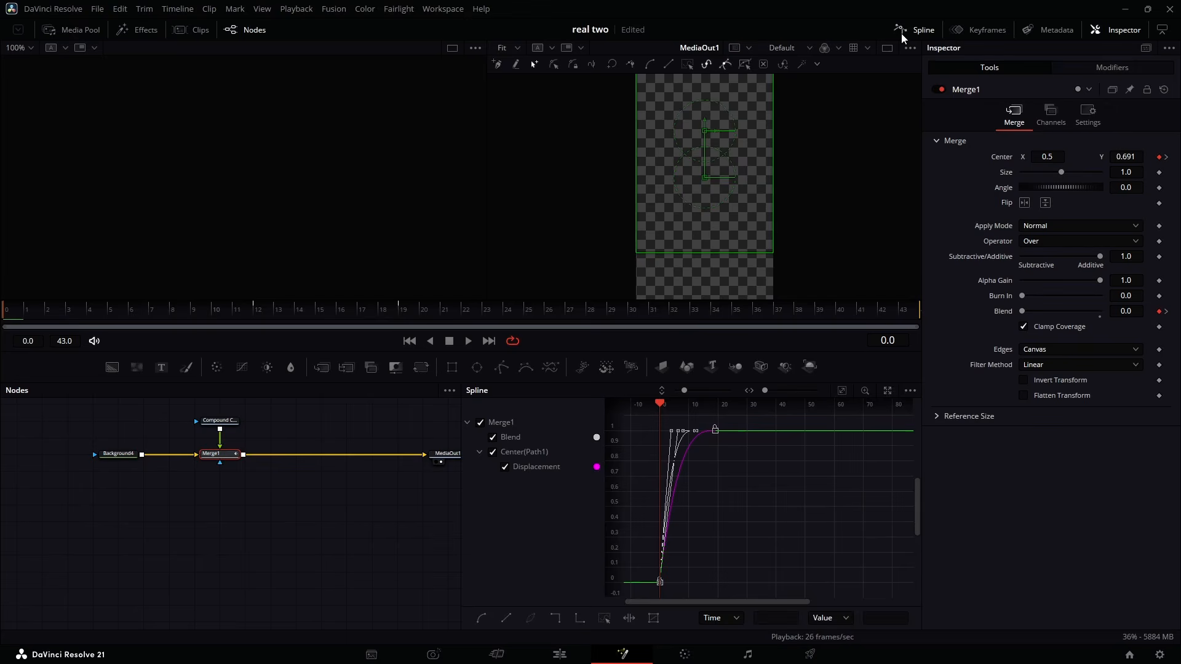
pyautogui.click(917, 29)
# - Enable Motion Blur on the compound clip's Merge with Quality 8 and play back the animation
pyautogui.click(1091, 118)
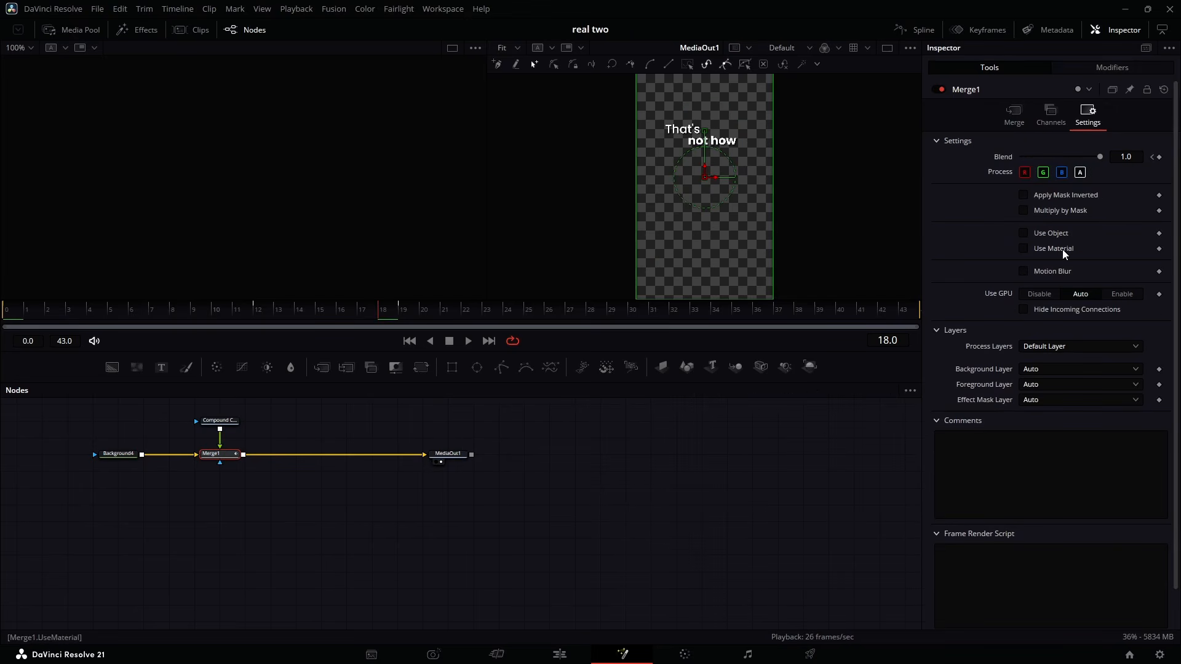
pyautogui.click(1023, 271)
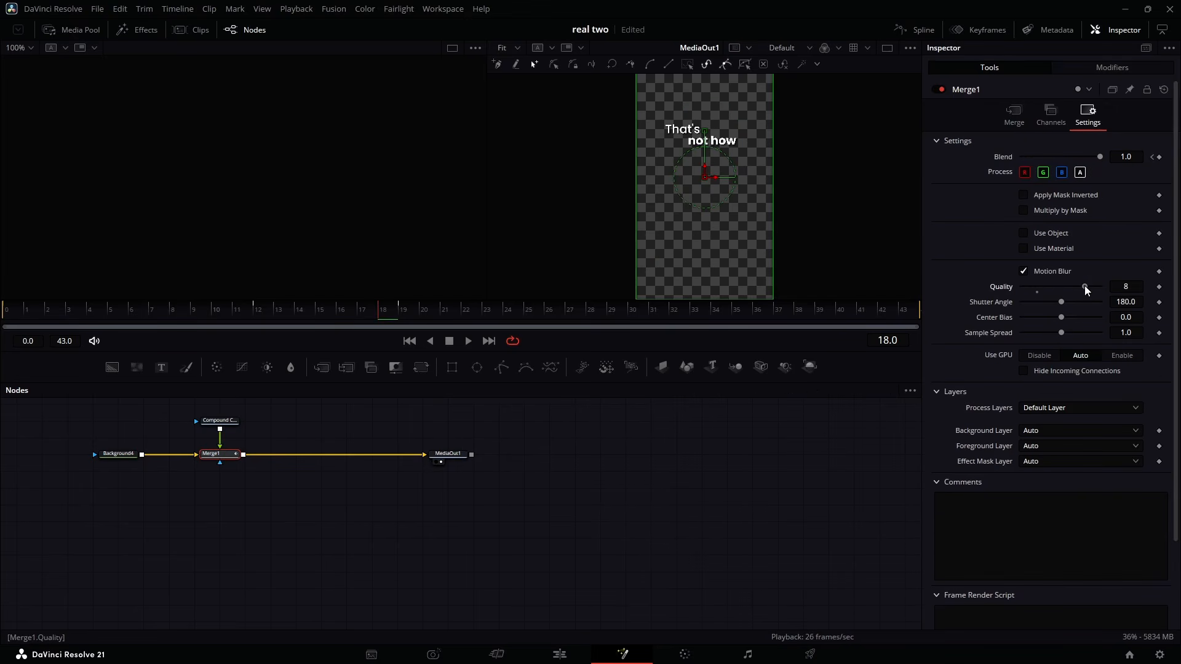
pyautogui.moveTo(167, 309); pyautogui.dragTo(138, 307)
pyautogui.press('space')
pyautogui.press('space')
# - Move the Merge's ending Blend and Center keyframes to frames 22 and 29, and reapply Out Cubic easing
pyautogui.click(972, 30)
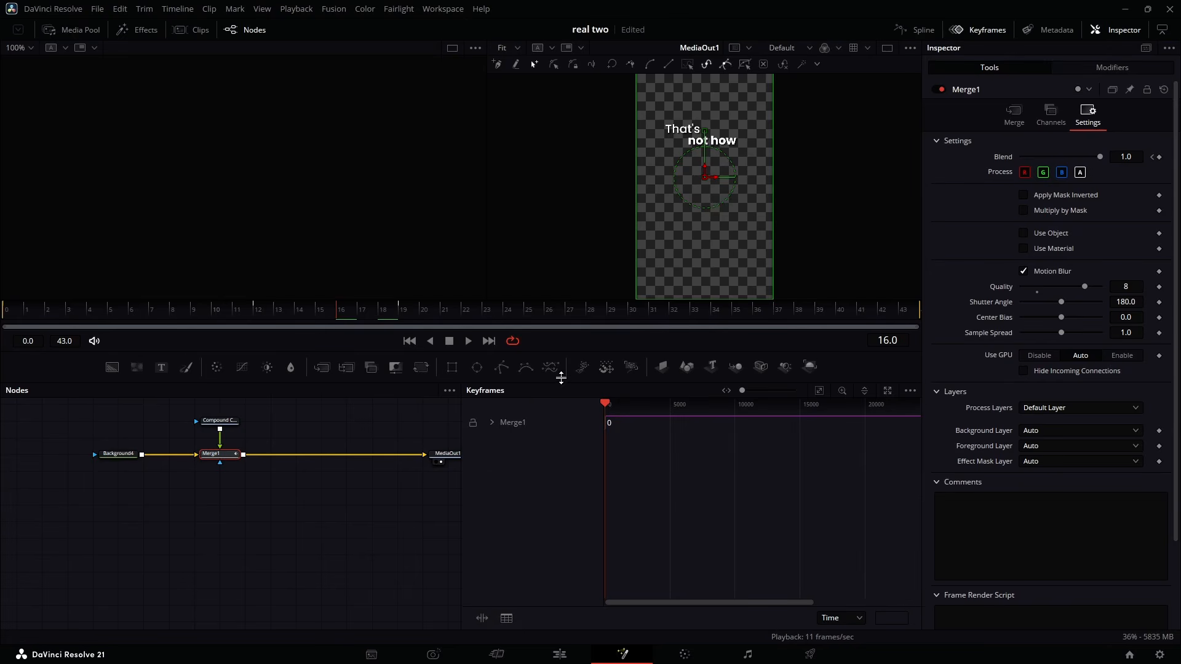
pyautogui.click(492, 422)
pyautogui.click(821, 391)
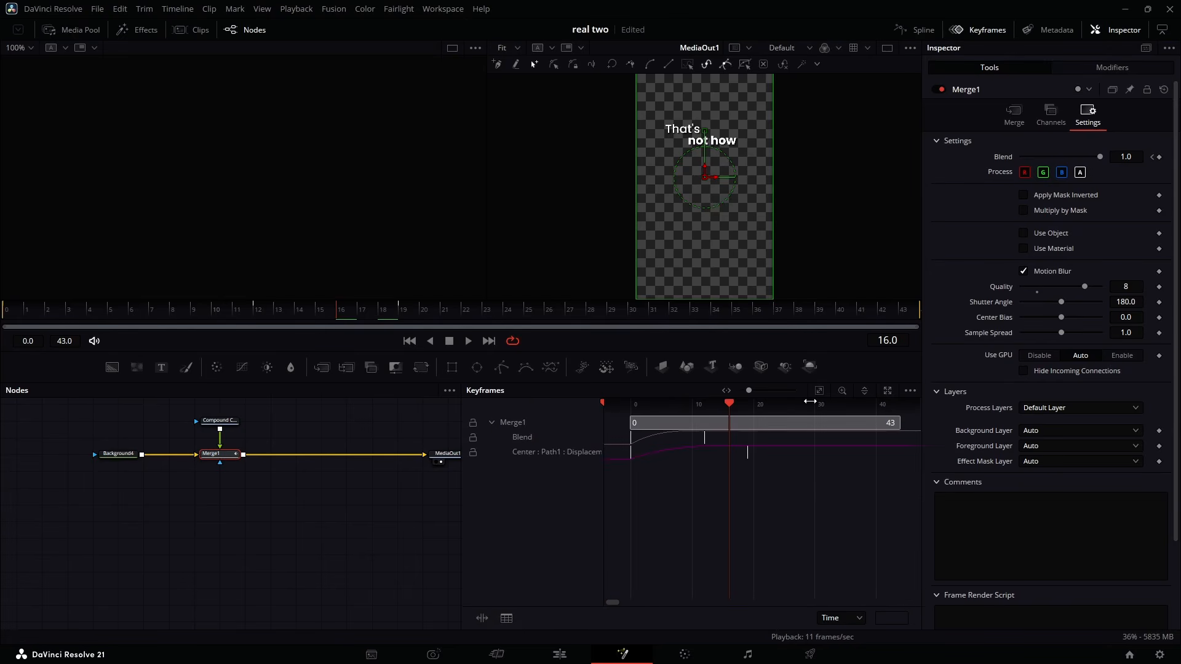
pyautogui.moveTo(776, 476); pyautogui.dragTo(757, 443)
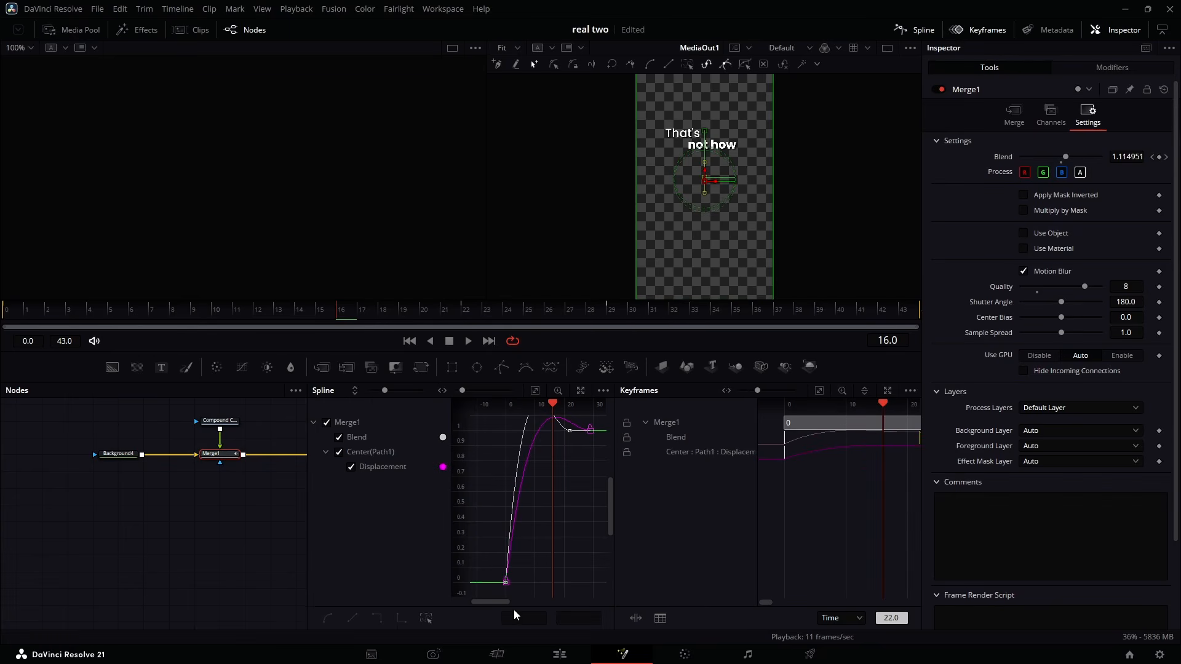
pyautogui.click(425, 619)
pyautogui.rightClick(560, 529)
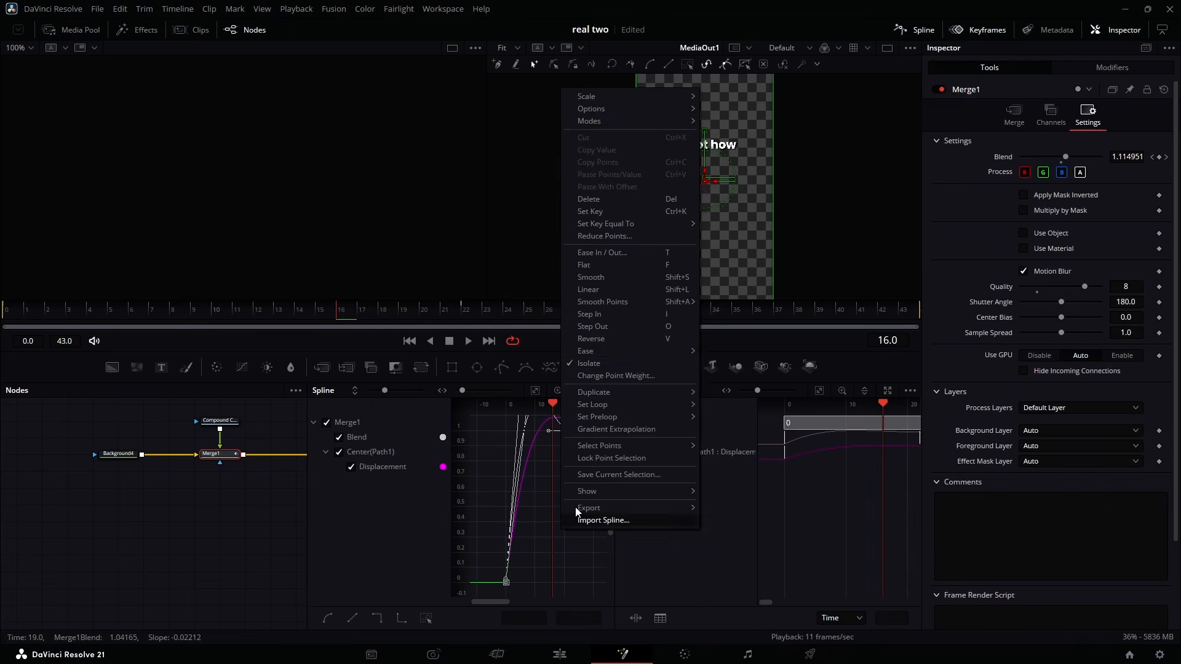
pyautogui.moveTo(615, 351)
pyautogui.click(751, 390)
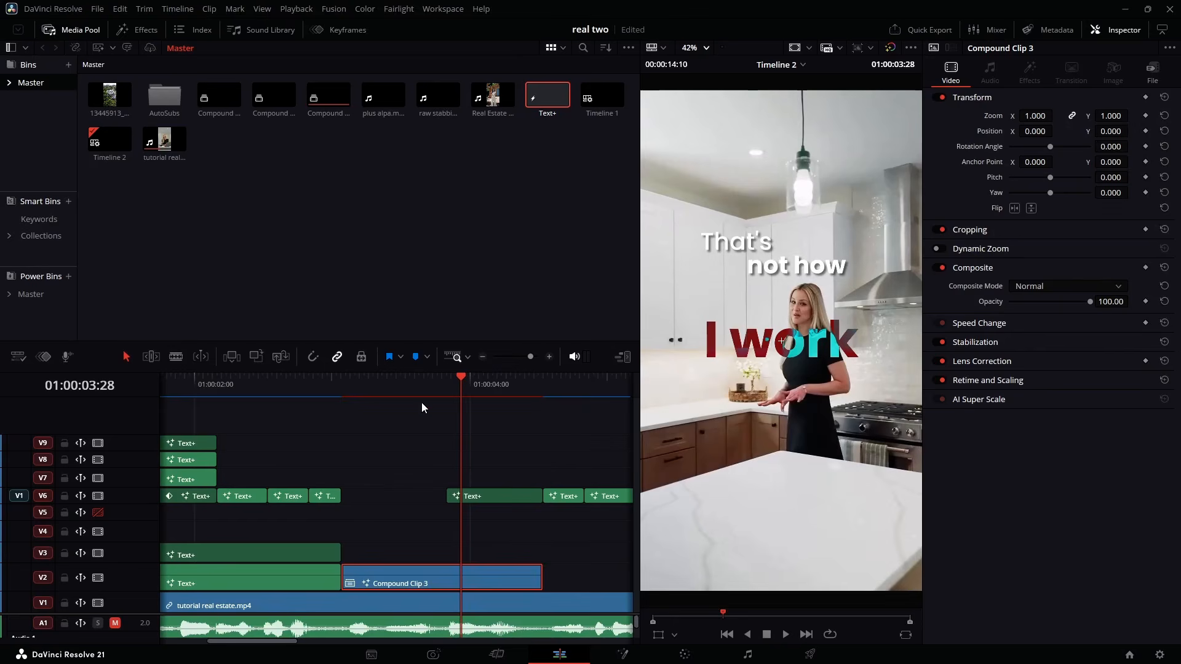
# - Play back the compound clip's entrance and extend the start of the "I work" title back to 01:00:03:22
pyautogui.click(353, 392)
pyautogui.press('space')
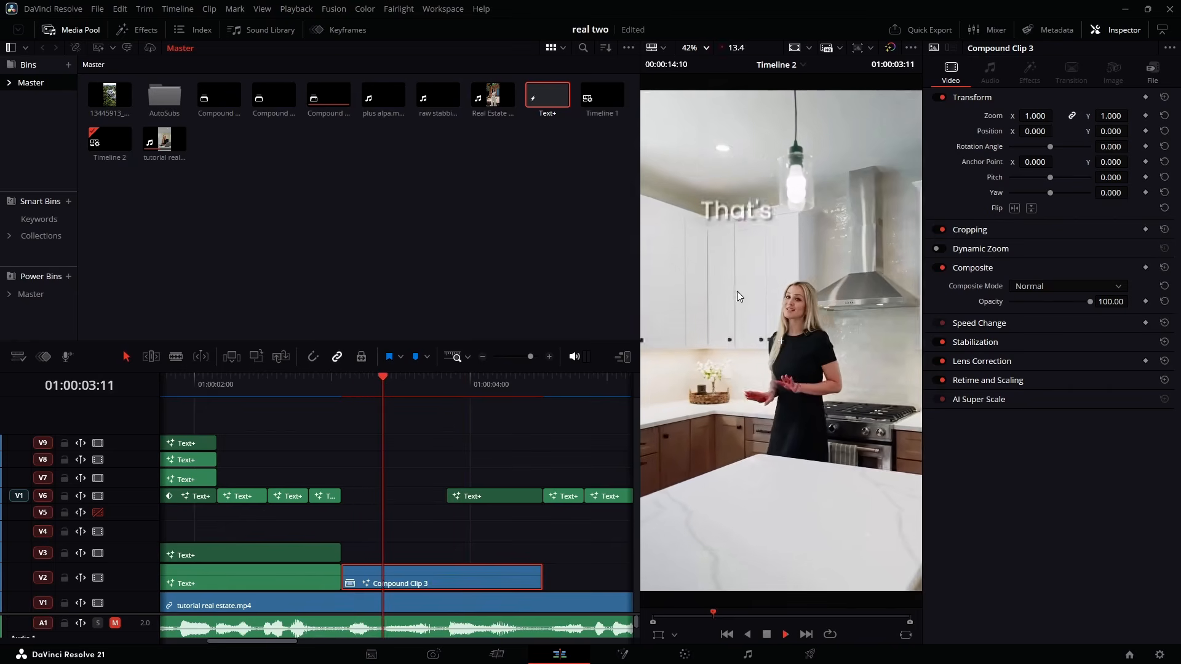
pyautogui.click(433, 388)
pyautogui.click(438, 498)
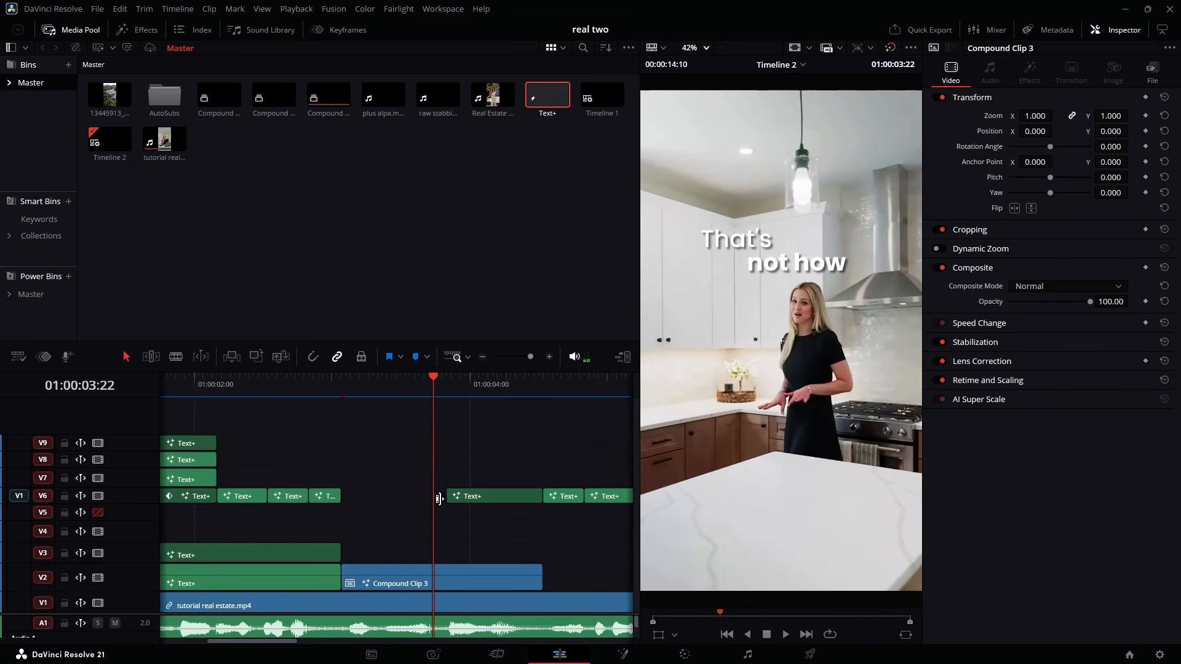
pyautogui.moveTo(451, 498); pyautogui.dragTo(435, 496)
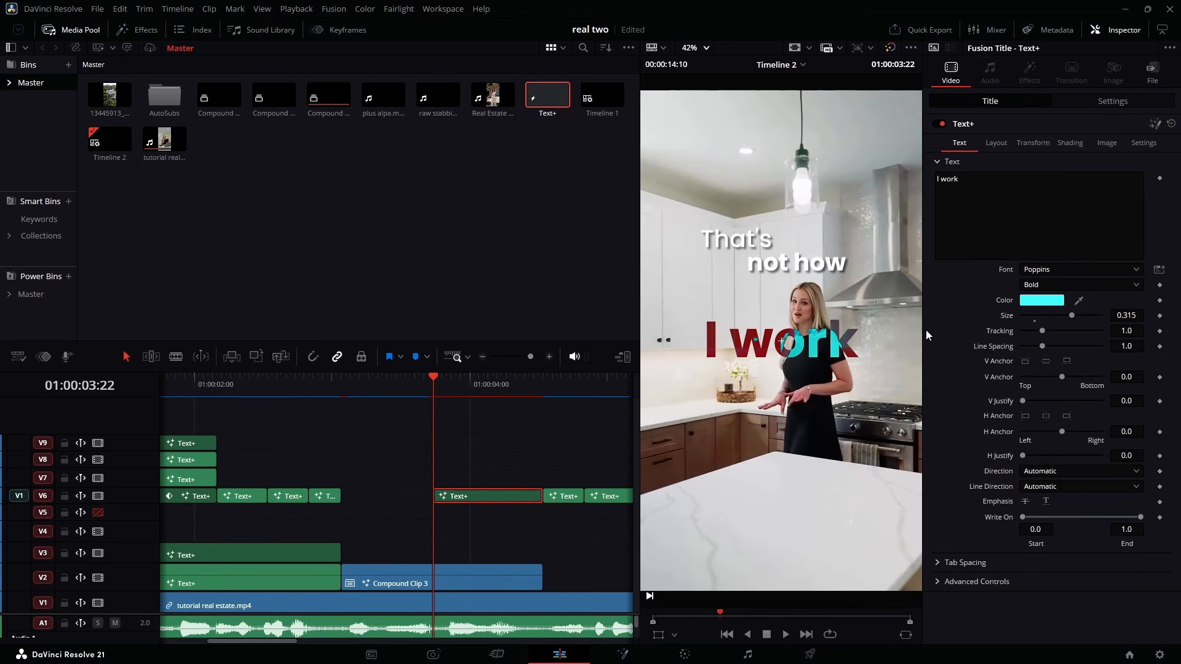
# - Open the "I work" title in Fusion and merge its Template node over a Background node feeding MediaOut1
pyautogui.click(472, 391)
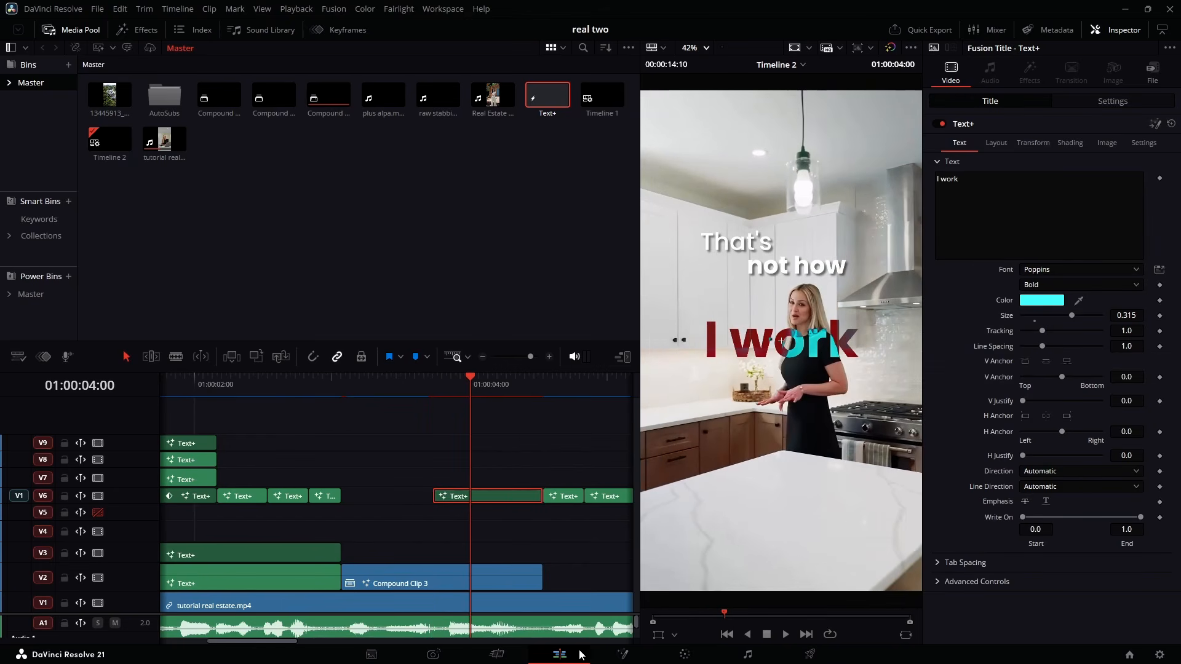
pyautogui.click(622, 654)
pyautogui.click(359, 506)
pyautogui.moveTo(307, 507); pyautogui.dragTo(286, 418)
pyautogui.click(107, 367)
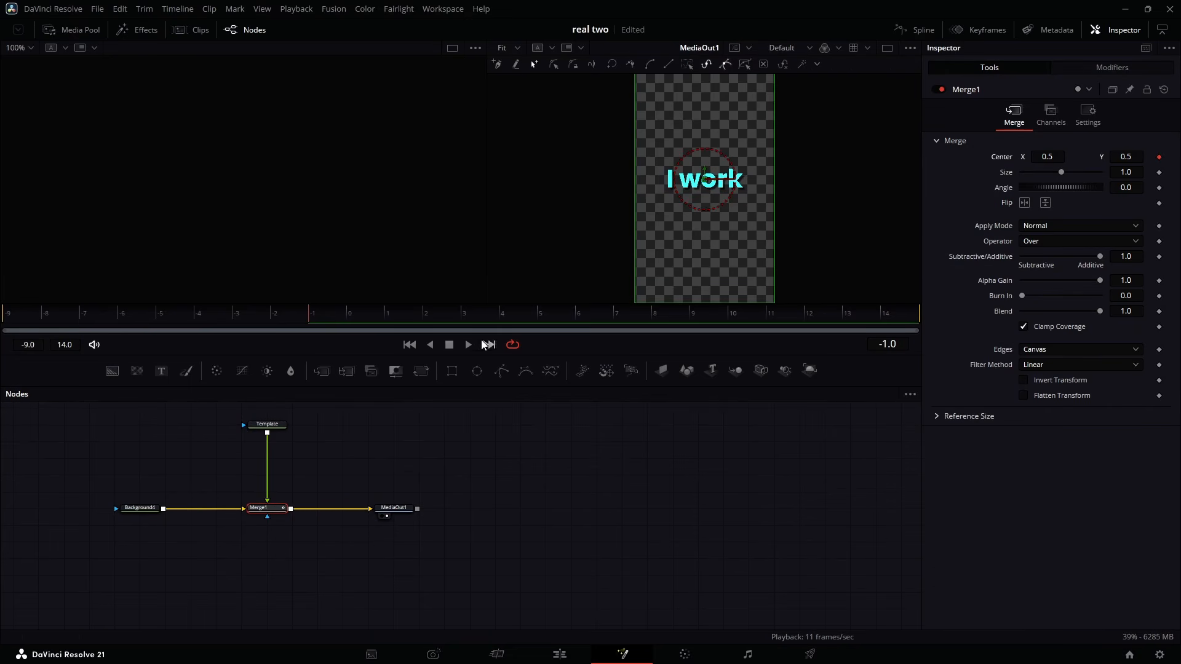
# - Keyframe the "I work" Merge's Center at frame 5 and Blend 1.0 at frame 1, with Center Y 0.701 and Blend 0.0 at frame -9
pyautogui.click(548, 315)
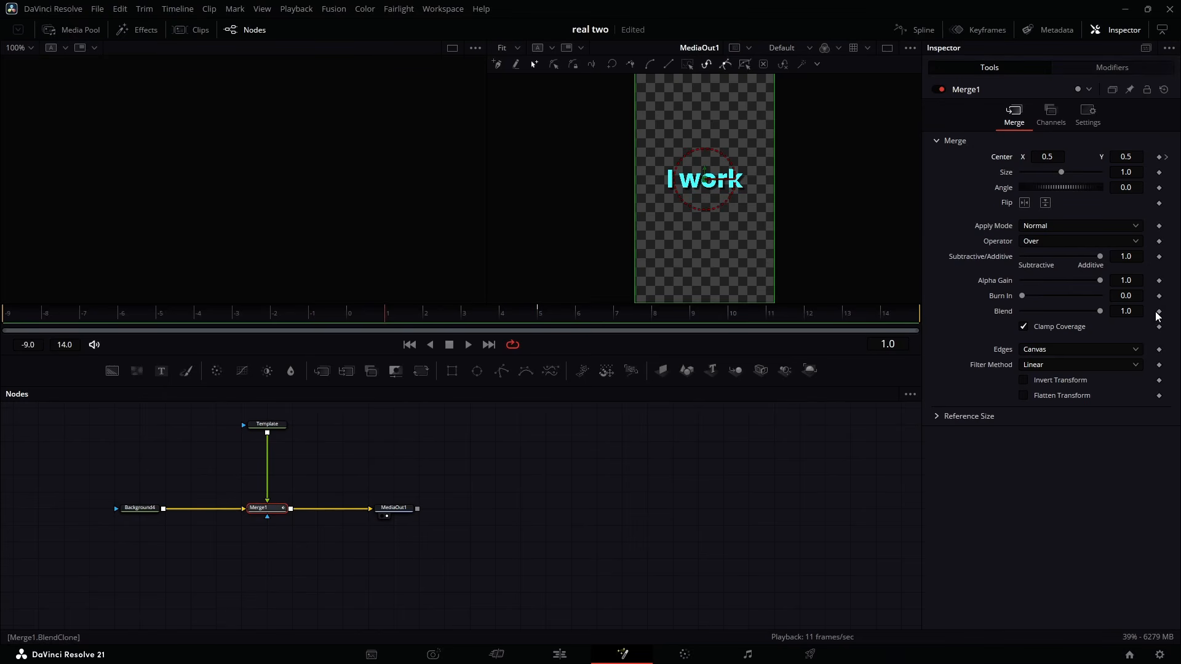
pyautogui.click(1158, 312)
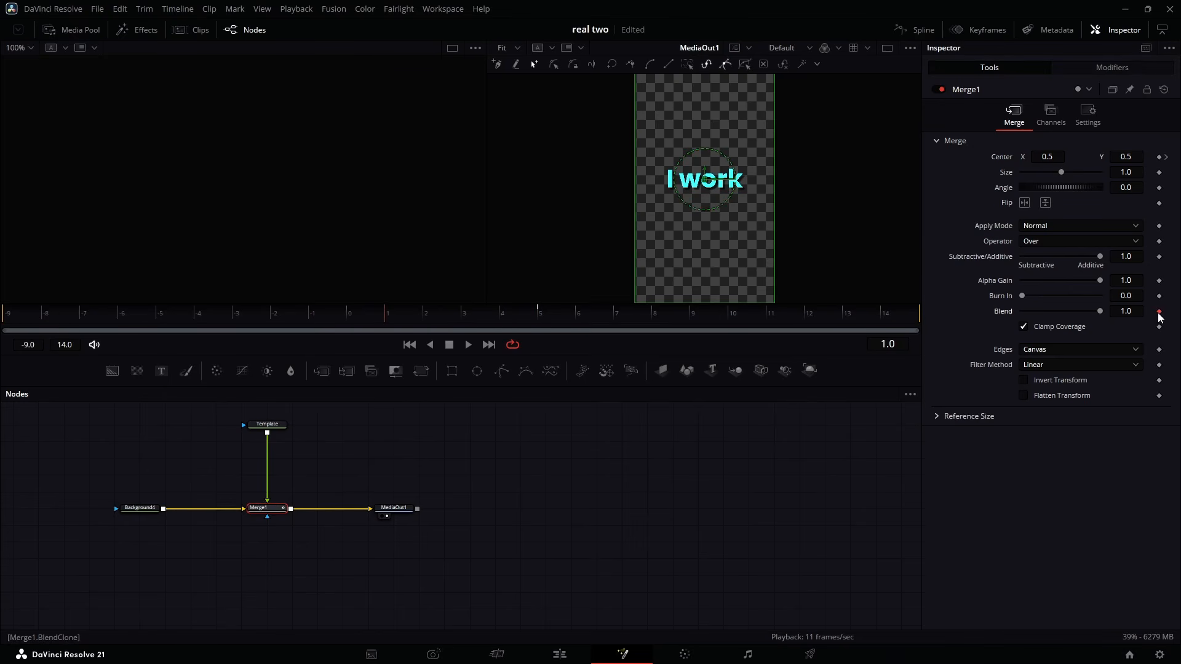
pyautogui.moveTo(381, 317); pyautogui.dragTo(3, 318)
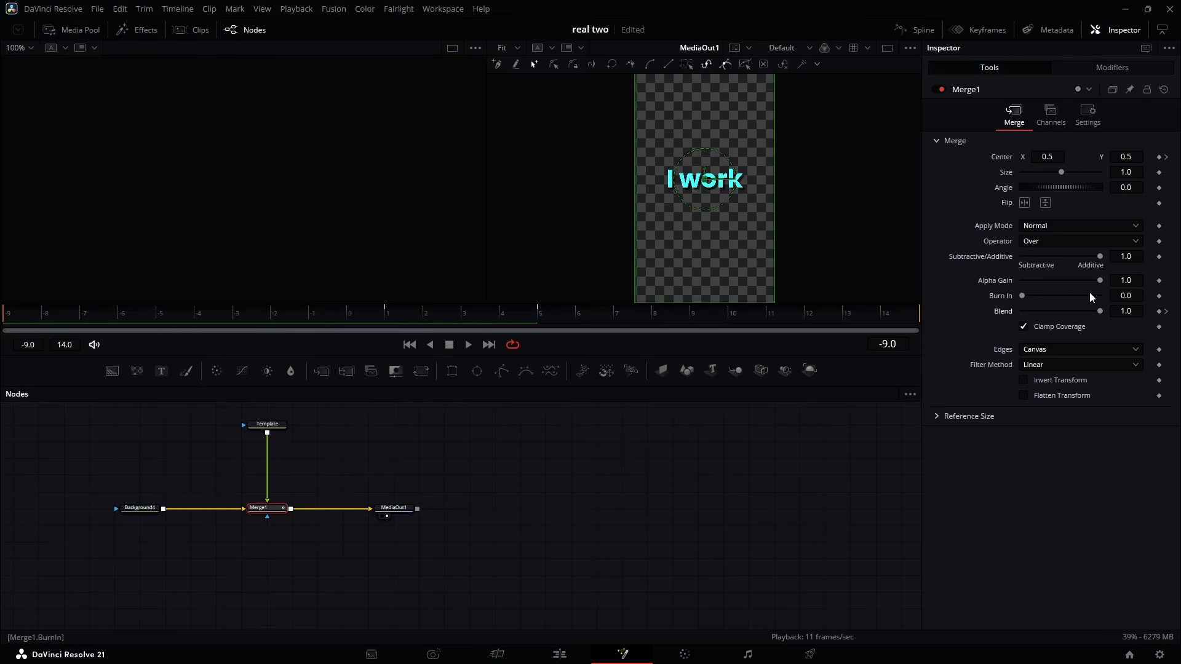
pyautogui.moveTo(1126, 157); pyautogui.dragTo(1177, 157)
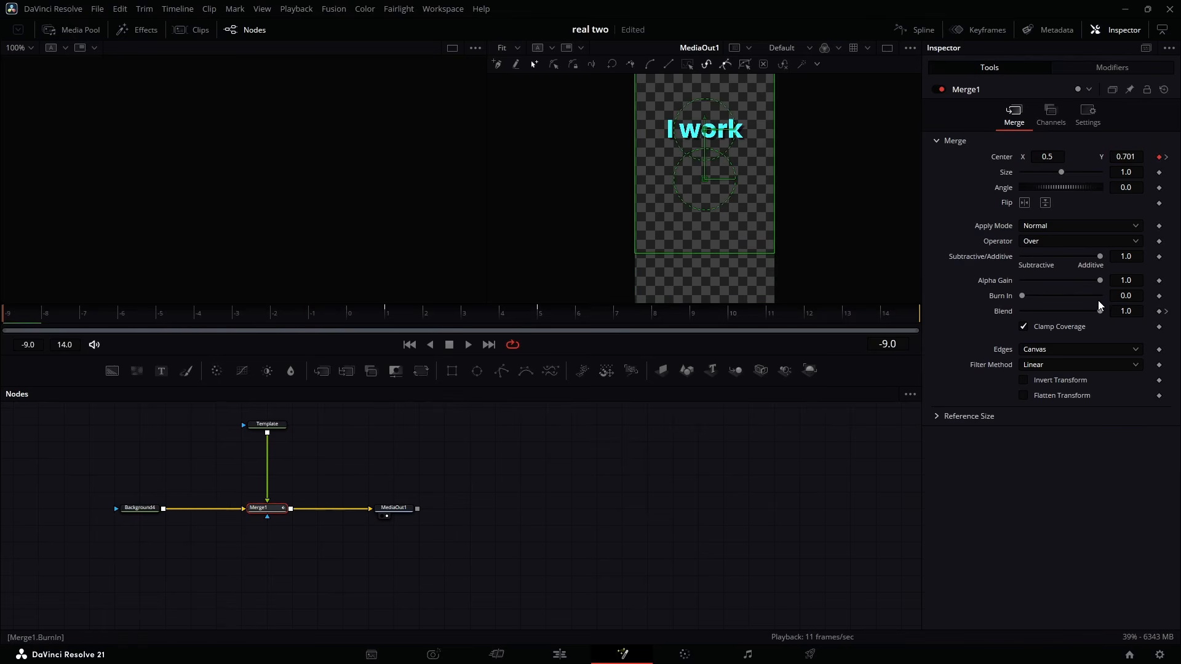
pyautogui.moveTo(1099, 308); pyautogui.dragTo(855, 320)
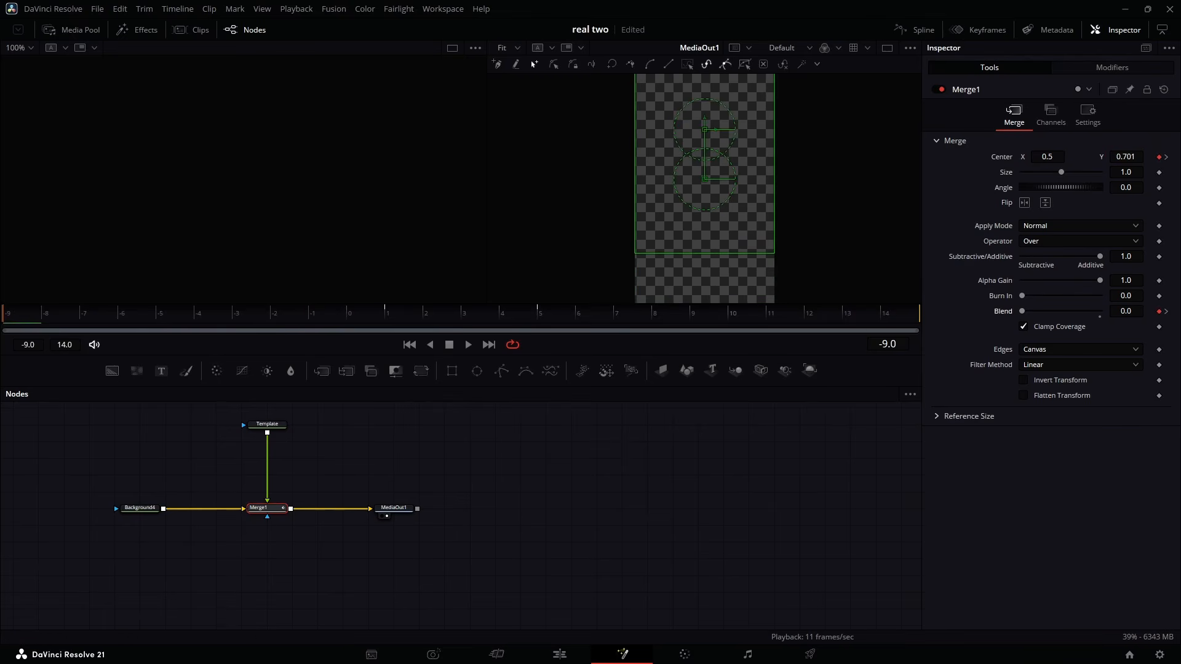
# - Apply Out Cubic easing to the "I work" Merge's Blend and Displacement curves and play the captions back on the Edit page
pyautogui.click(915, 29)
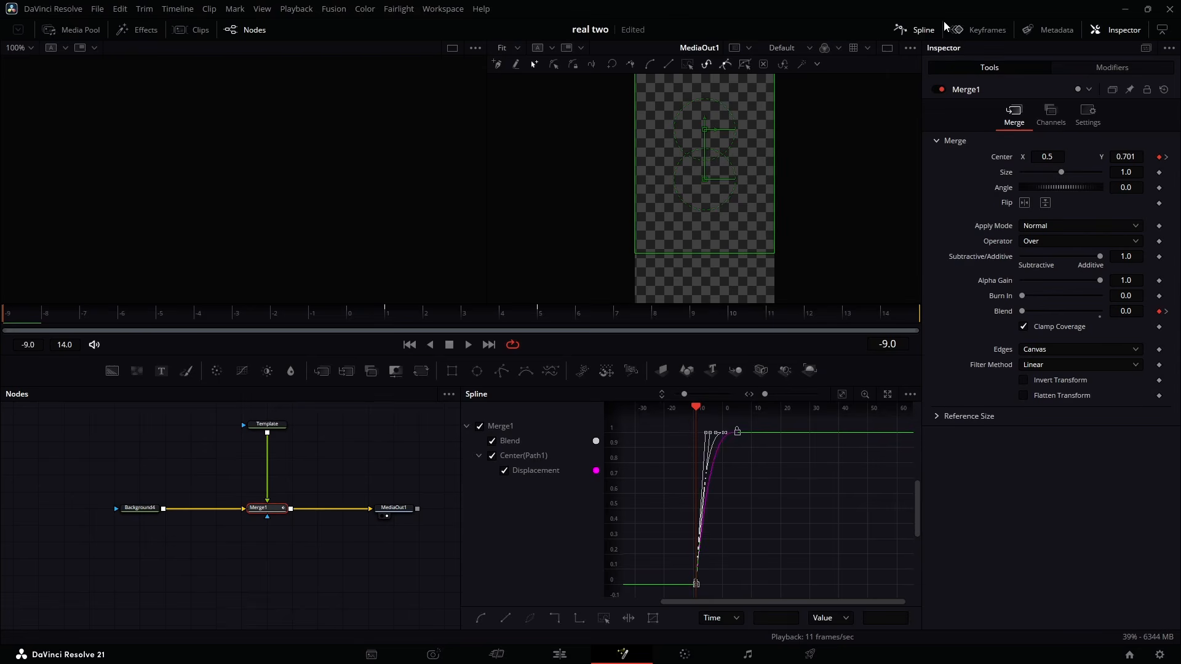
pyautogui.click(908, 28)
pyautogui.click(560, 653)
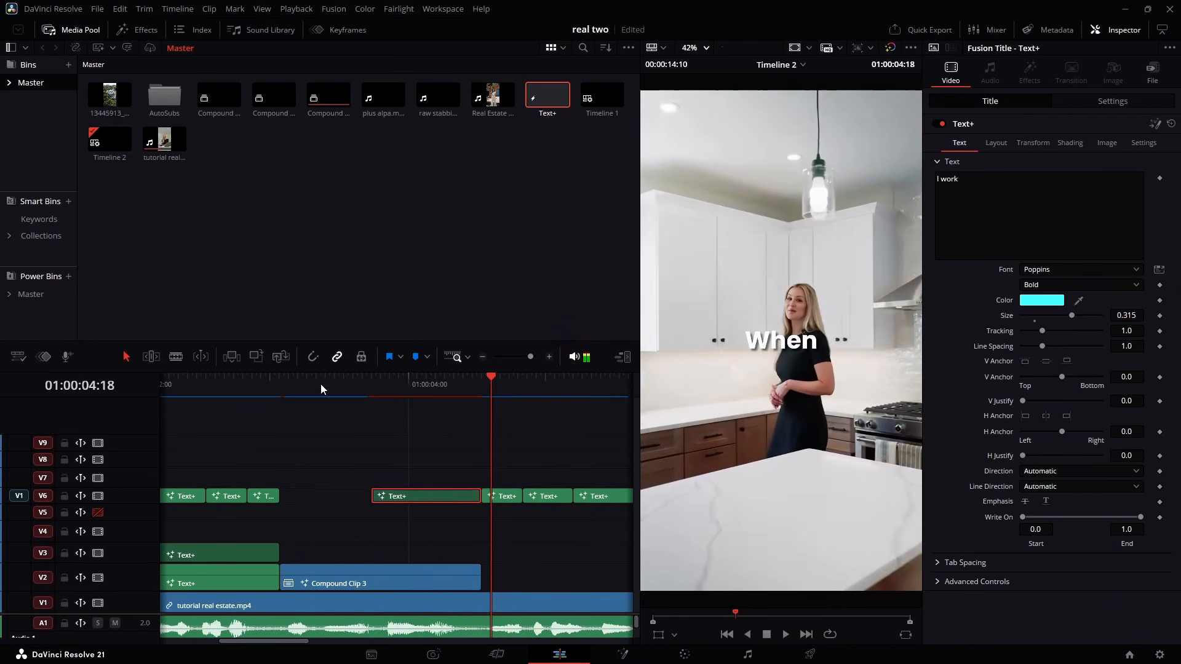
pyautogui.click(290, 387)
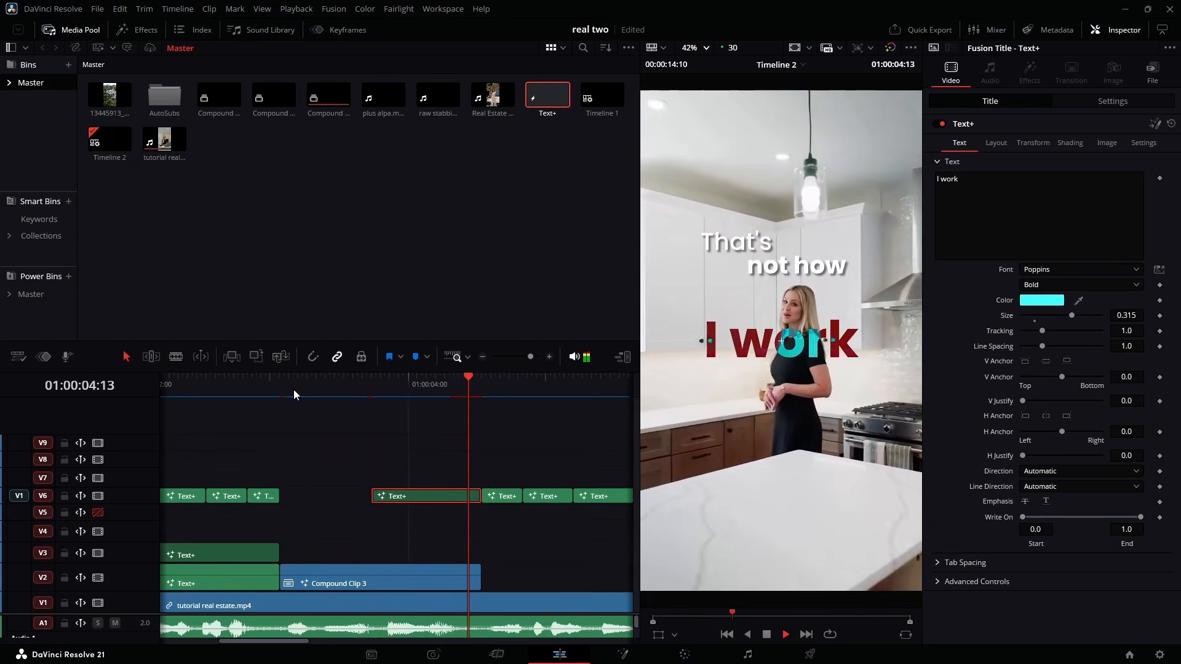
pyautogui.click(279, 387)
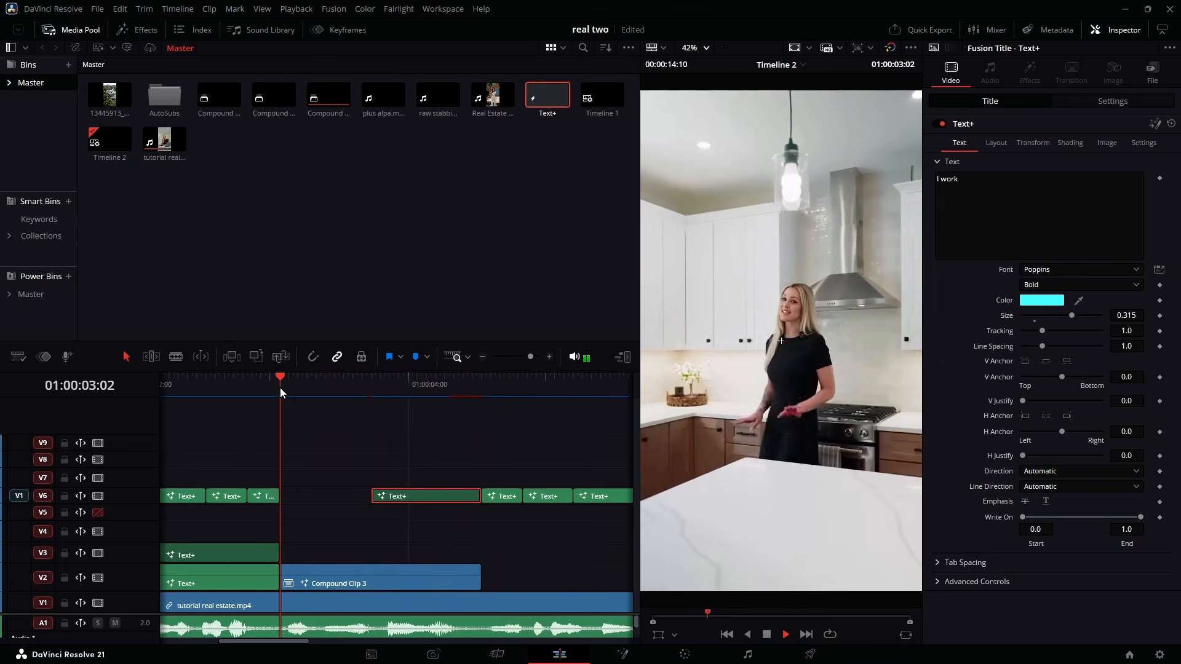
# - Replay the "That's not how I work" captions on the timeline and scrub through their entrance
pyautogui.press('space')
pyautogui.click(316, 384)
pyautogui.press('space')
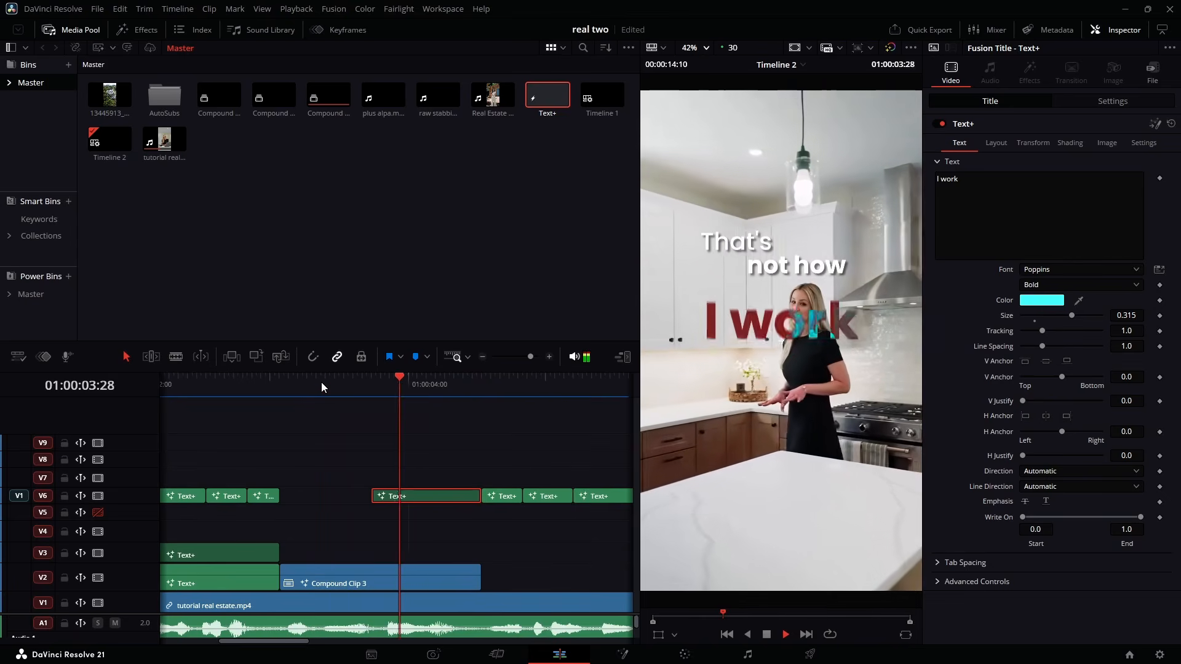
pyautogui.press('space')
pyautogui.moveTo(326, 383); pyautogui.dragTo(462, 389)
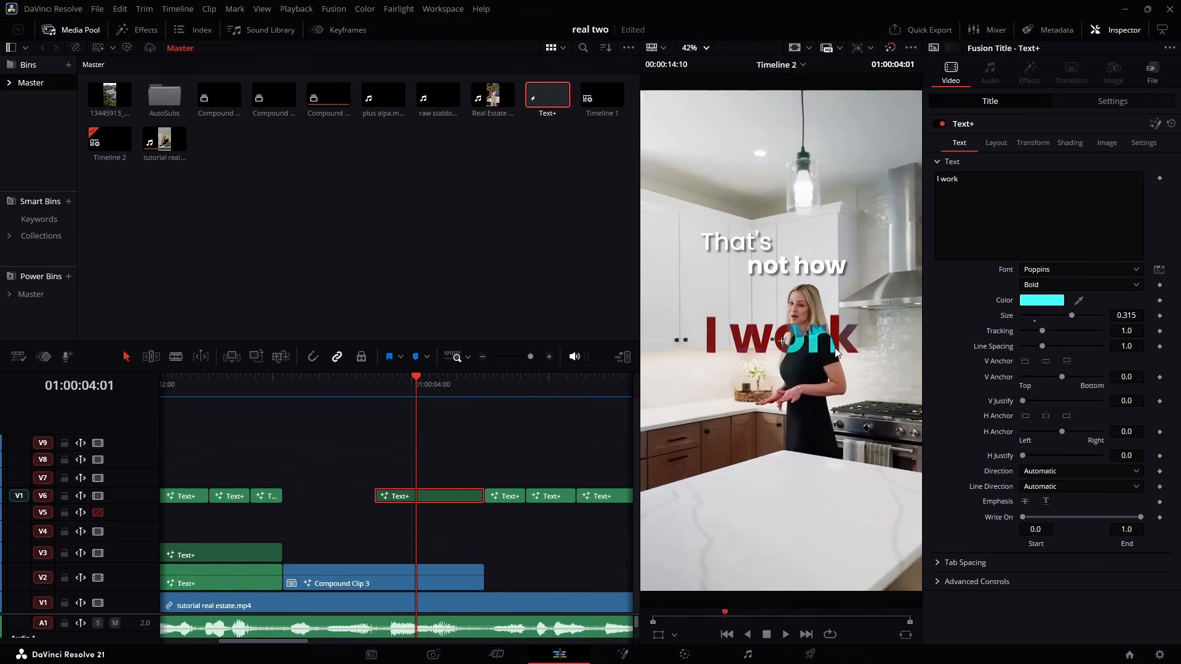
# - Open the tutorial real estate.mp4 clip in Fusion and add a Planar Tracker after its MediaIn1 node
pyautogui.hscroll(2, 430, 605)
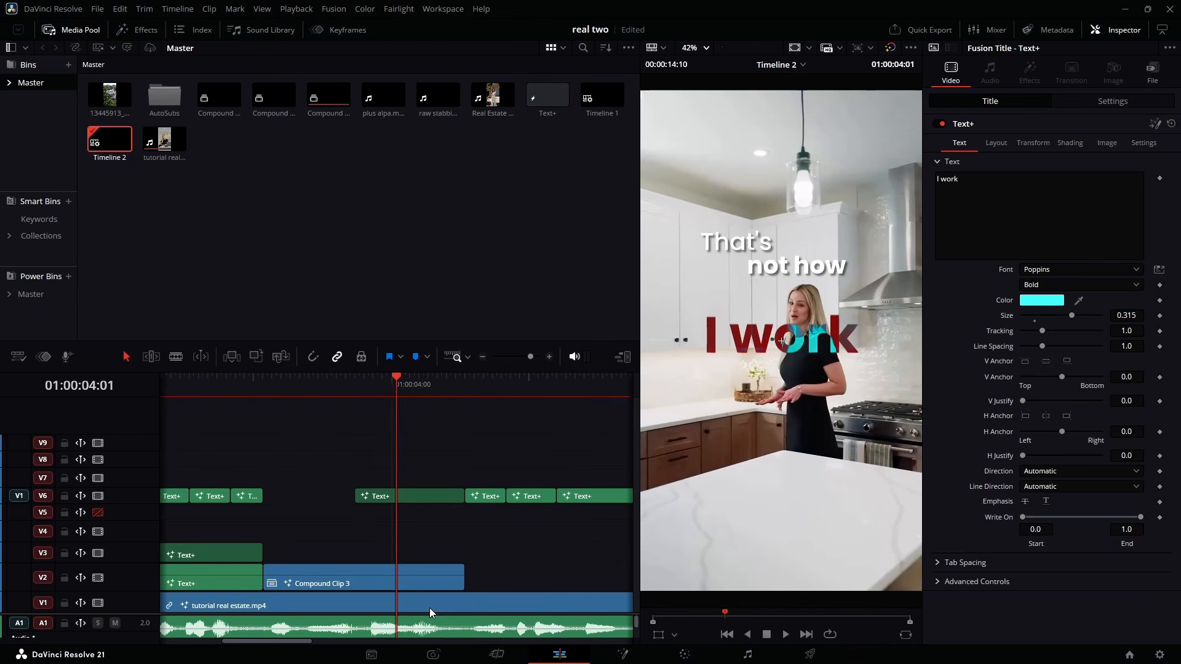
pyautogui.click(434, 604)
pyautogui.rightClick(433, 606)
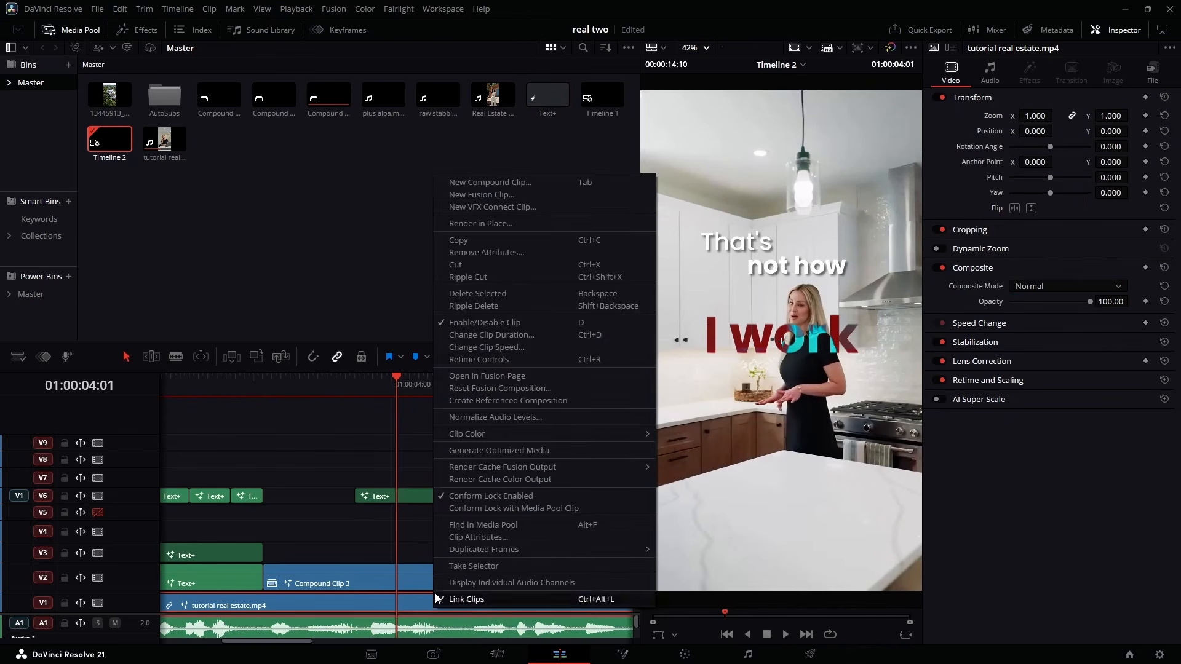
pyautogui.click(478, 377)
pyautogui.moveTo(180, 326); pyautogui.dragTo(2, 322)
pyautogui.click(220, 558)
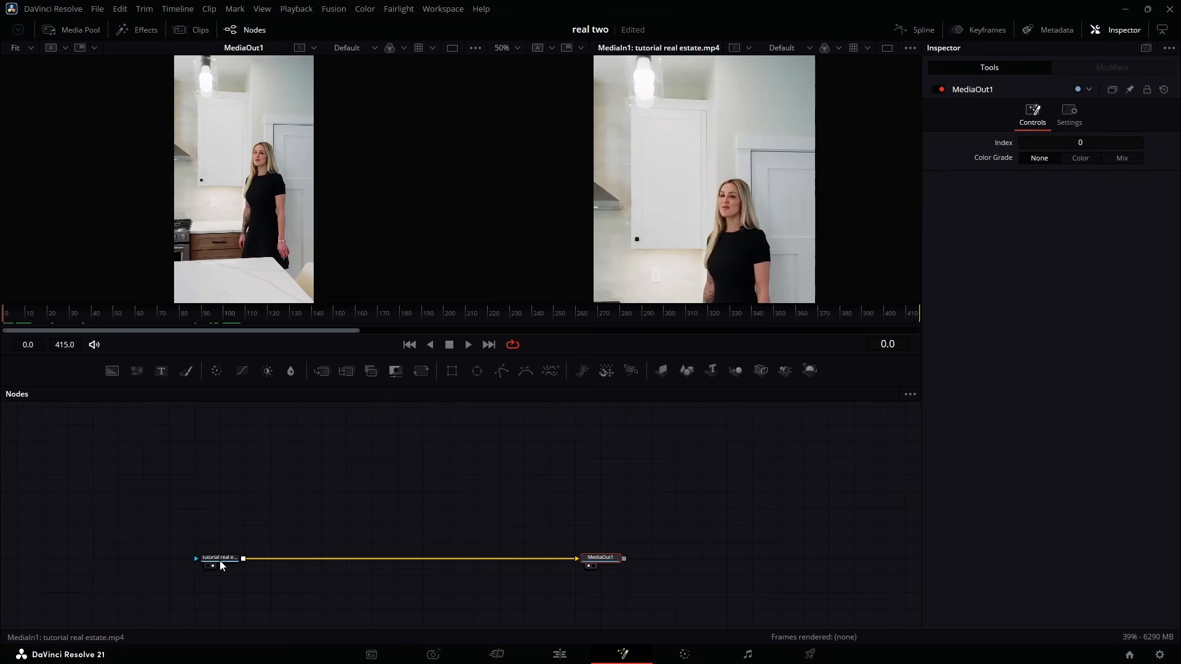
pyautogui.hotkey('shift', 'space')
pyautogui.write('PLANA')
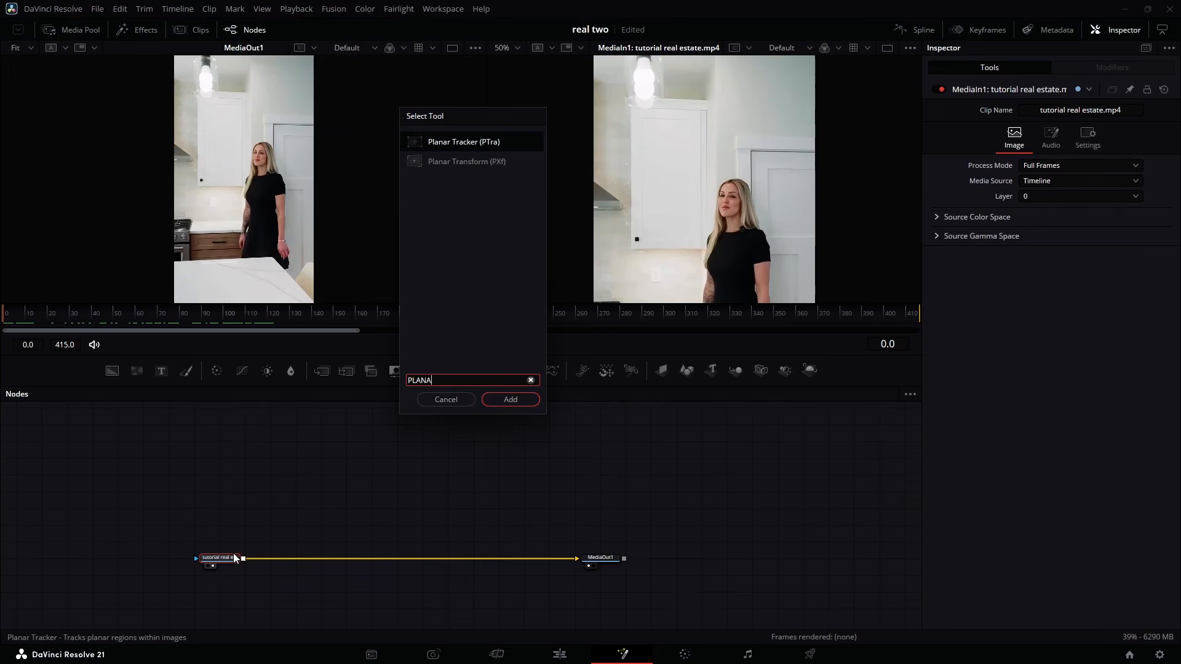
pyautogui.press('Return')
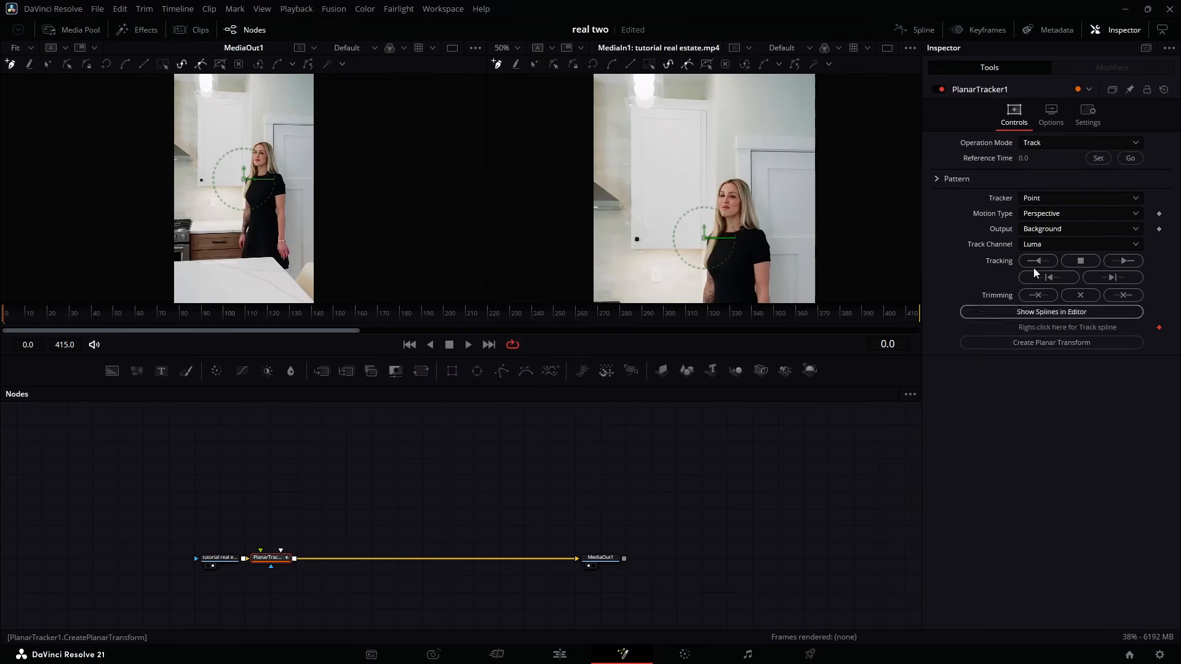
# - Set the Planar Tracker's tracker to Hybrid Point/Area and its motion type to Translation
pyautogui.click(1049, 199)
pyautogui.click(1046, 228)
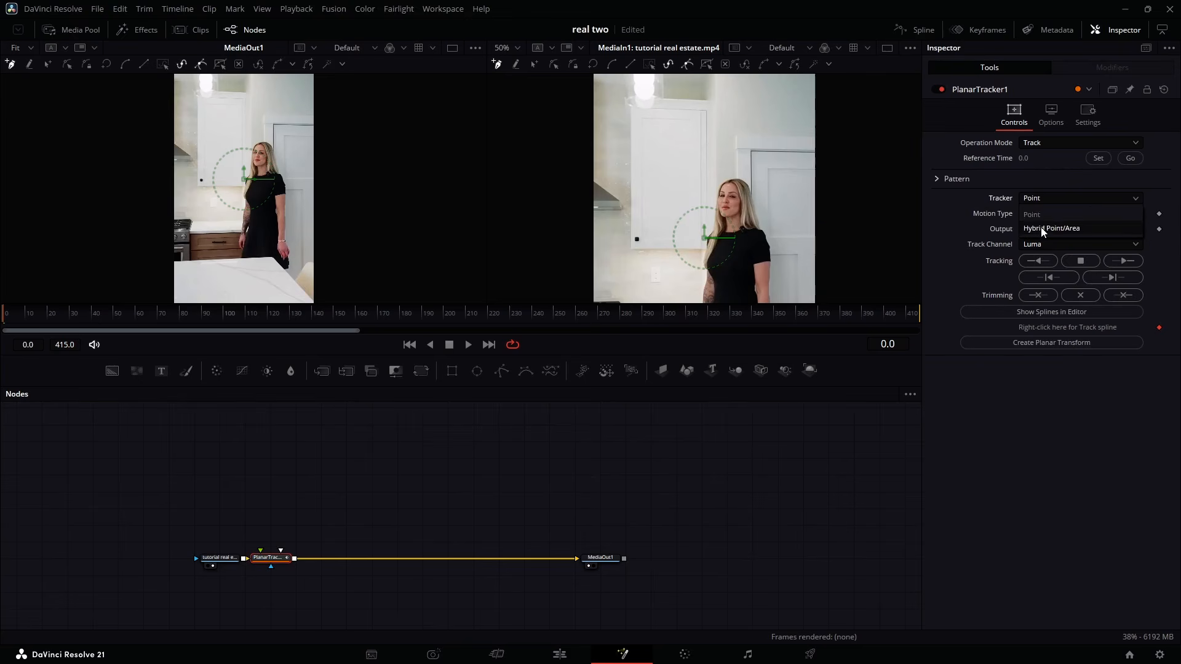
pyautogui.click(1046, 215)
pyautogui.click(1045, 230)
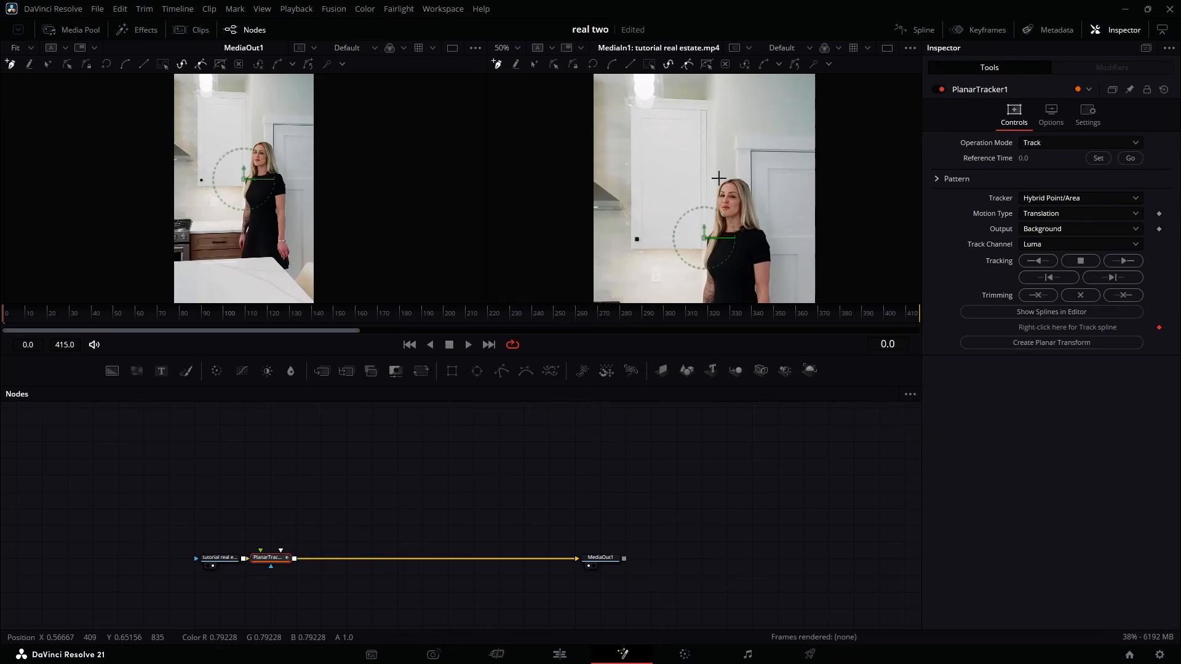
# - Draw a closed rectangular tracking pattern around the woman's face at frame 0, with the MediaIn1 view at 100%
pyautogui.click(508, 47)
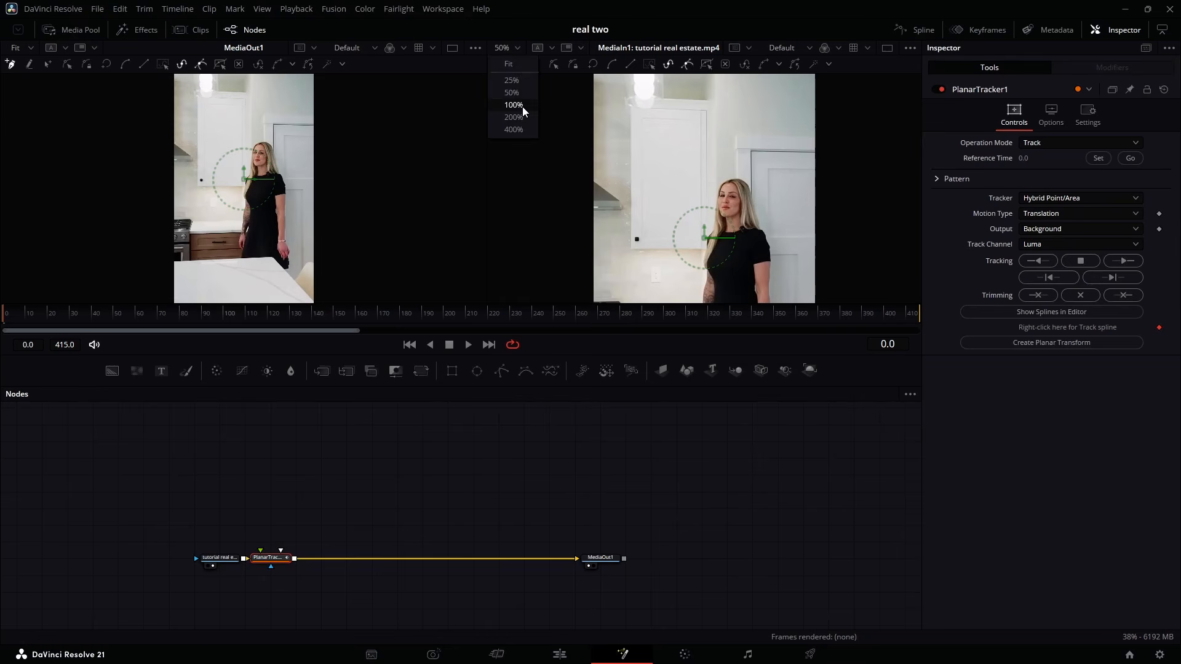
pyautogui.click(513, 105)
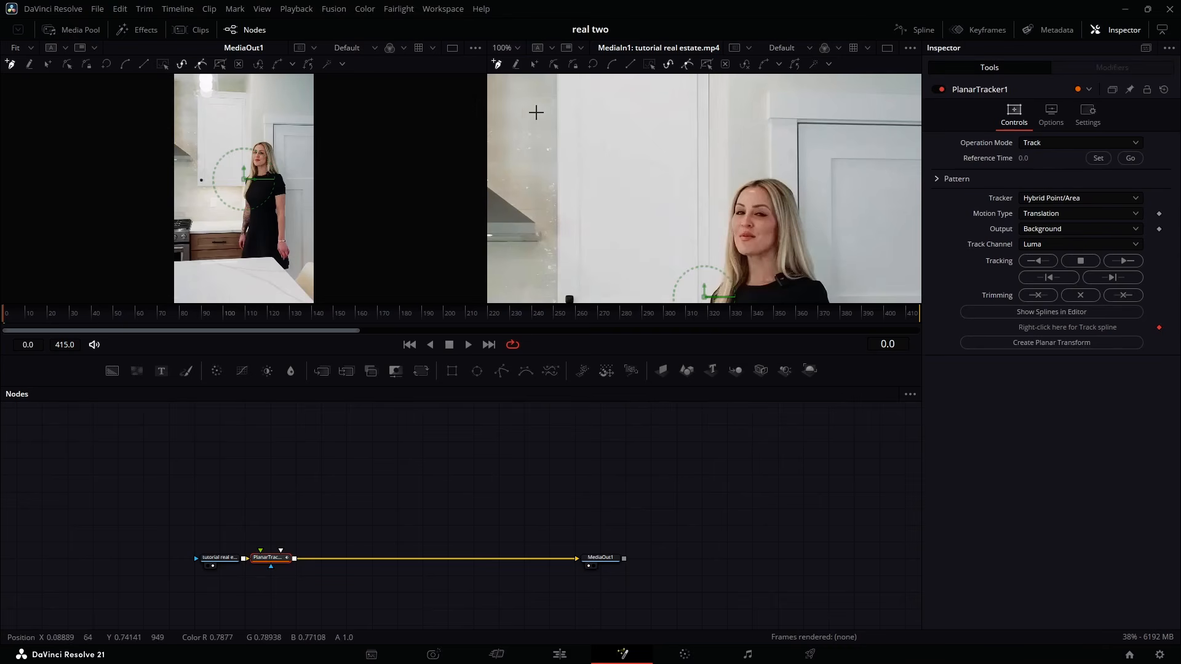
pyautogui.click(730, 188)
pyautogui.click(764, 191)
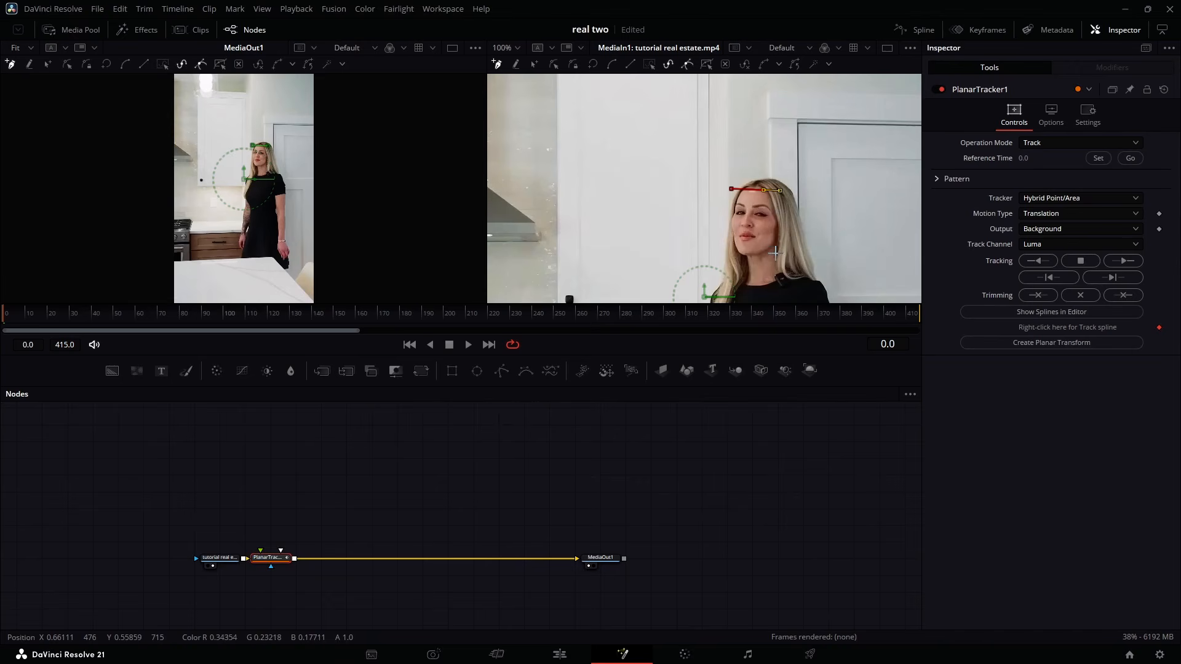
pyautogui.click(775, 253)
pyautogui.click(719, 253)
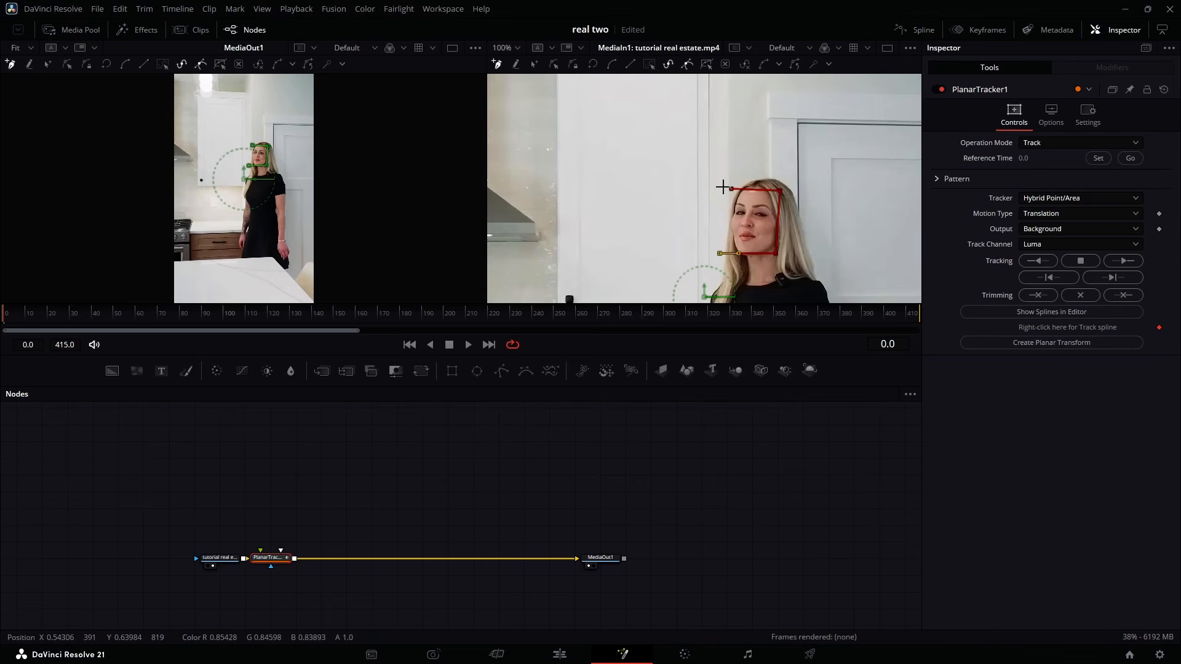
pyautogui.click(722, 188)
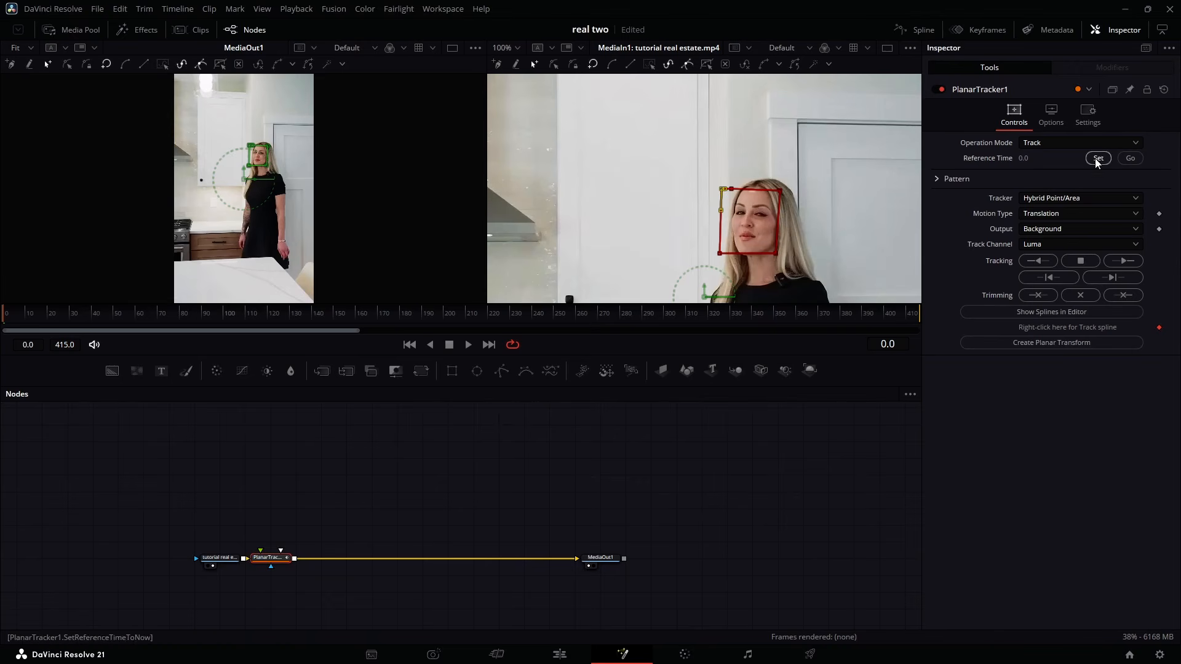
# - Track the face forward from frame 0, stop at frame 101 and shift the tracking pattern back over her face
pyautogui.click(1121, 262)
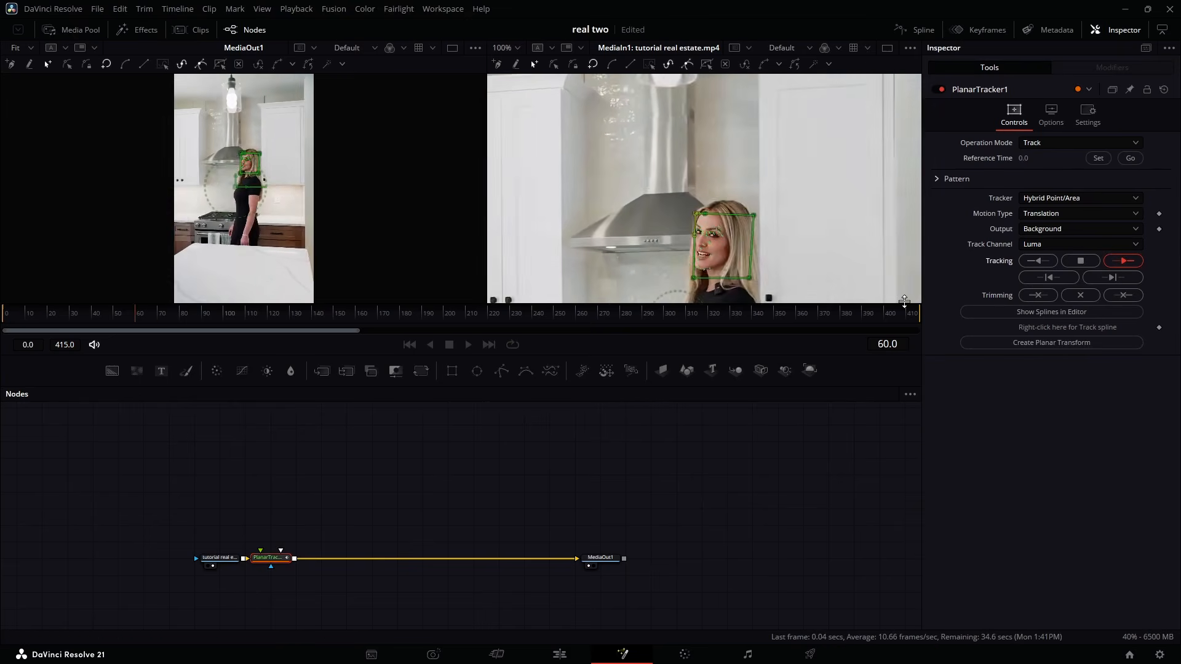
pyautogui.click(1080, 261)
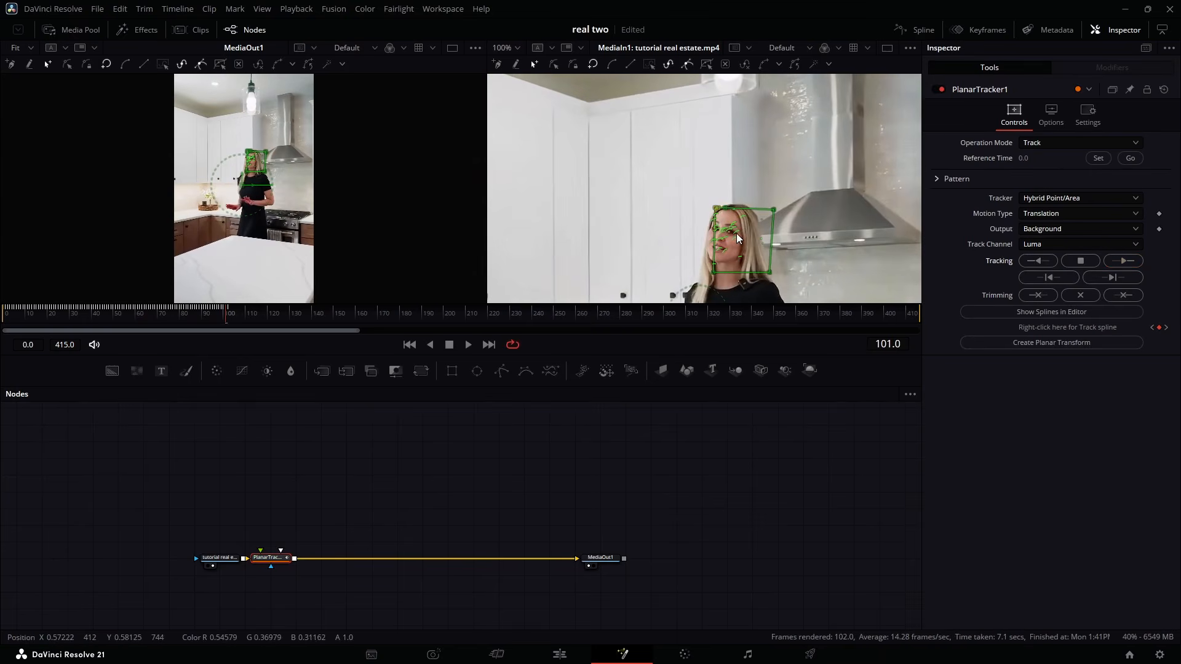
pyautogui.scroll(-3, 737, 240)
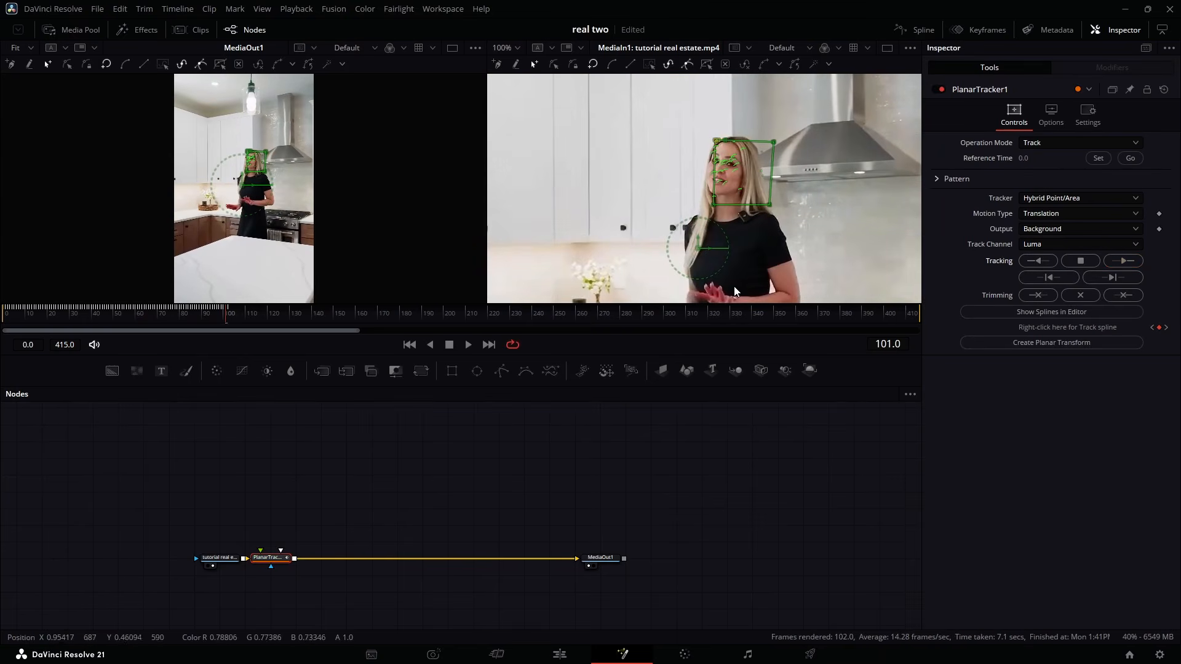
pyautogui.moveTo(698, 252); pyautogui.dragTo(697, 248)
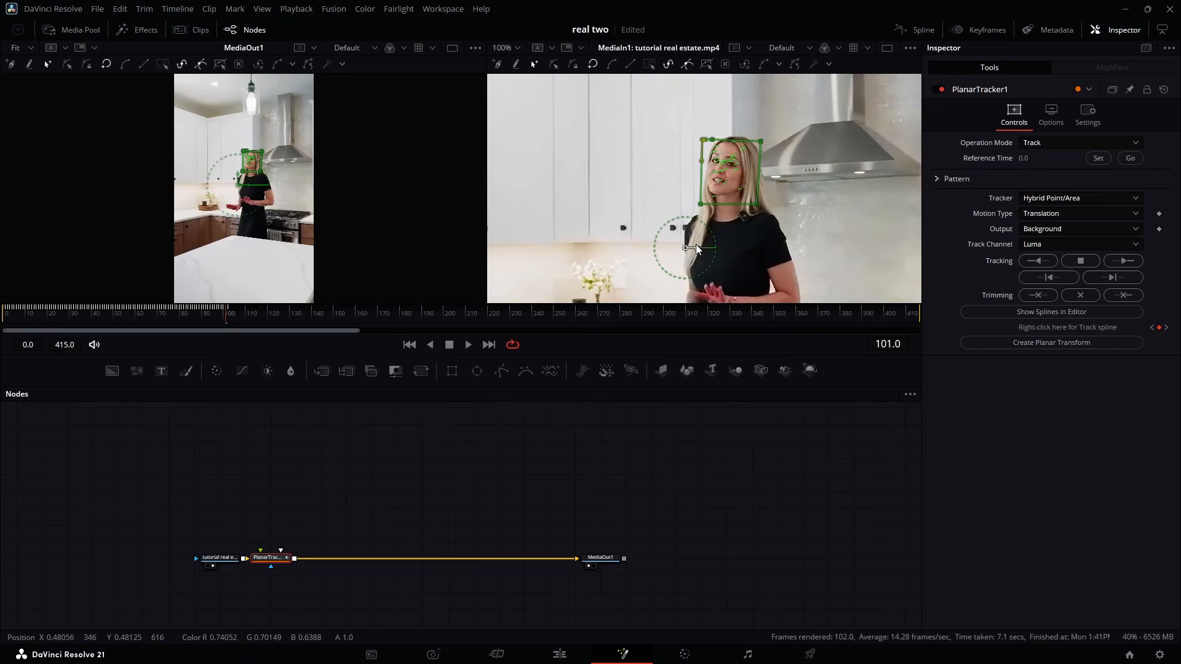
# - Track forward from frame 101, stop at frame 170 and move the drifted pattern back over the face
pyautogui.click(1123, 261)
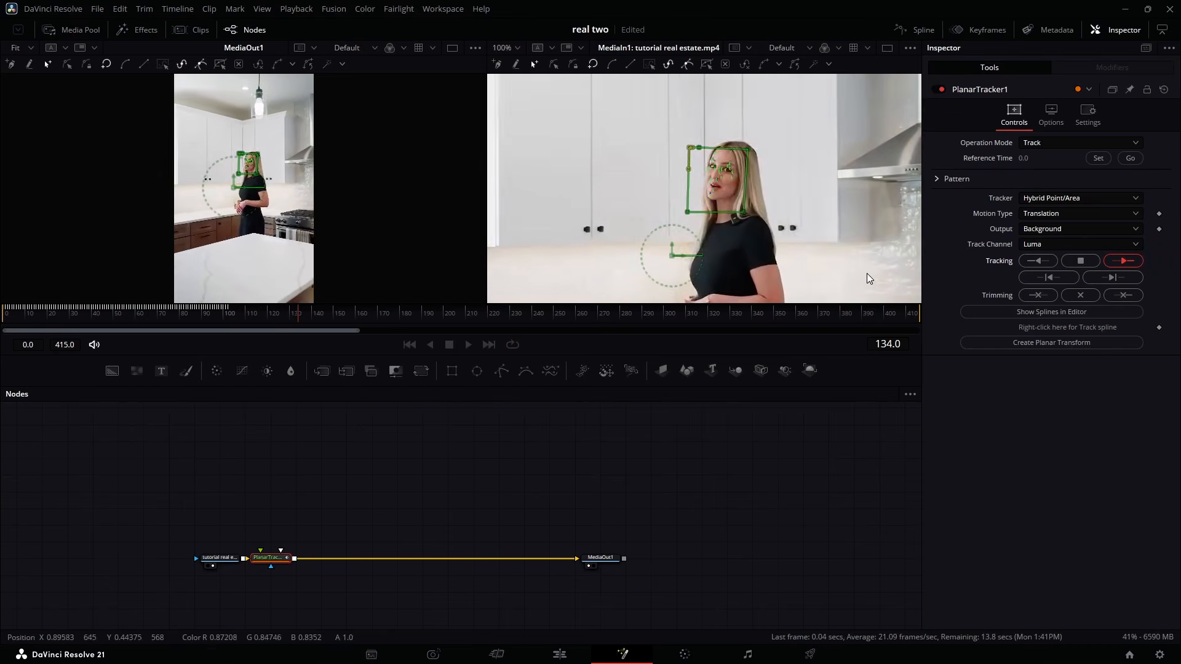
pyautogui.click(1080, 261)
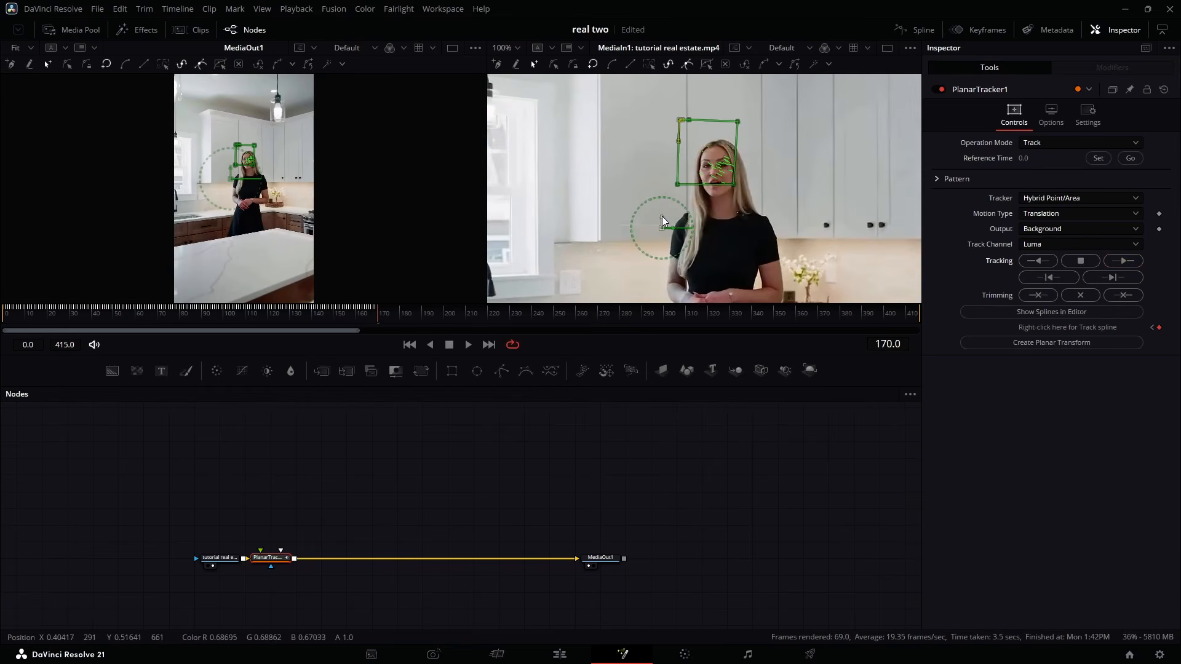
pyautogui.moveTo(662, 216); pyautogui.dragTo(684, 247)
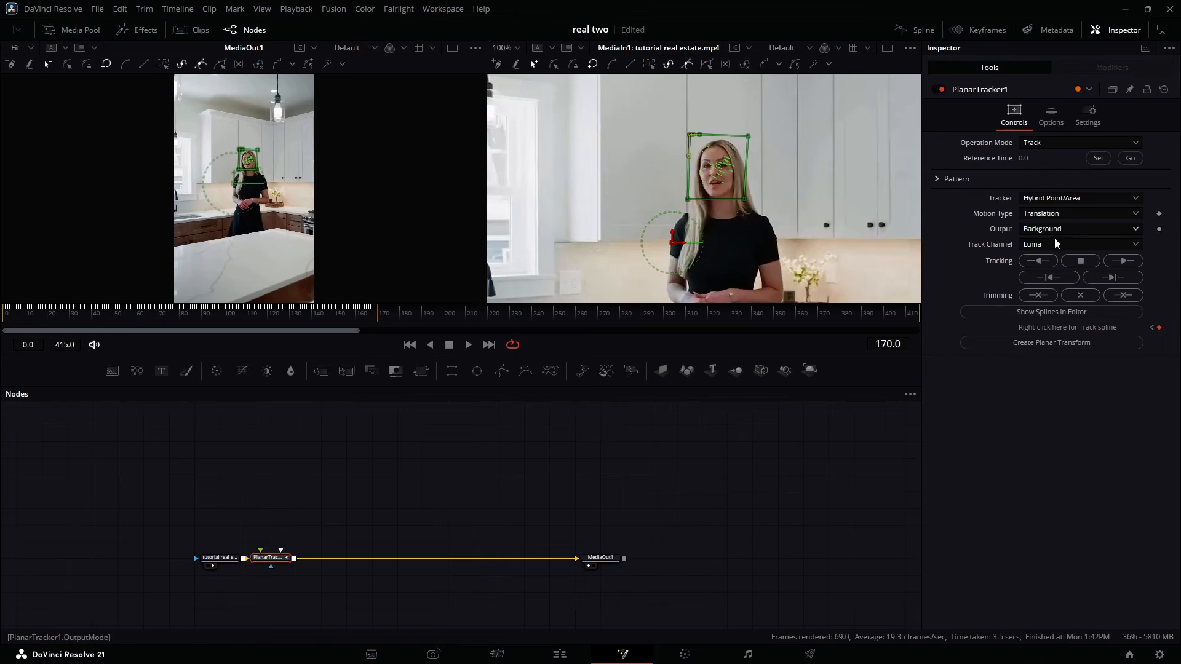
# - Track onward from frame 170, go back to frame 284 where the pattern drifts, and track again through frame 415
pyautogui.click(1114, 261)
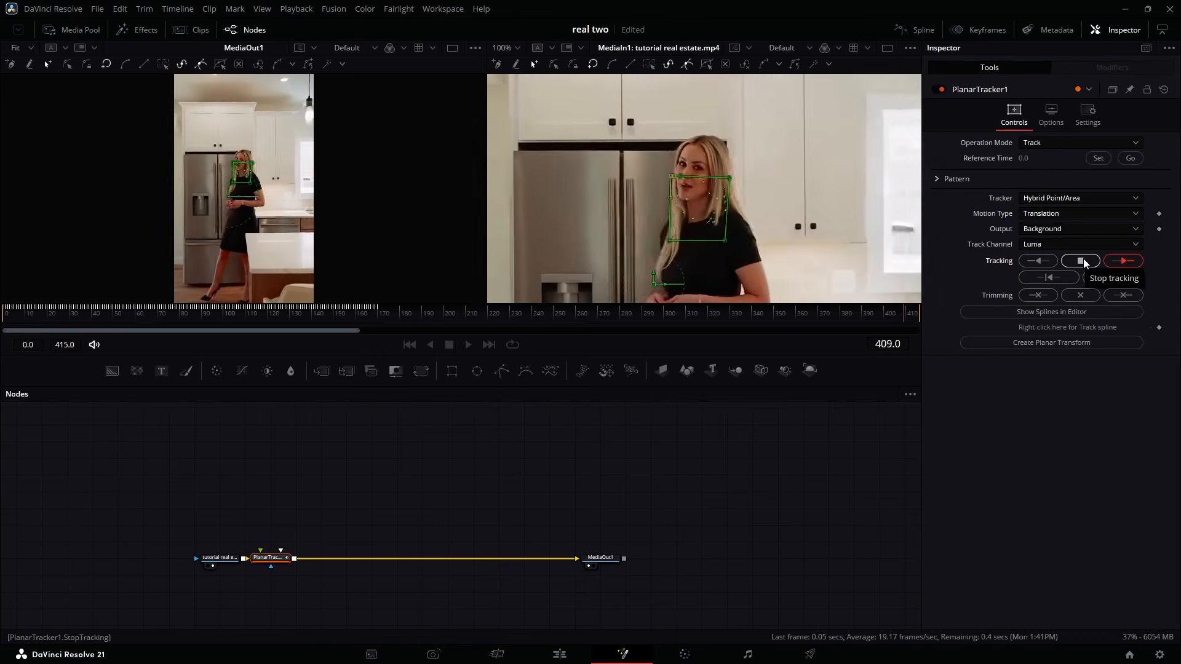
pyautogui.click(1080, 261)
pyautogui.moveTo(755, 317); pyautogui.dragTo(632, 317)
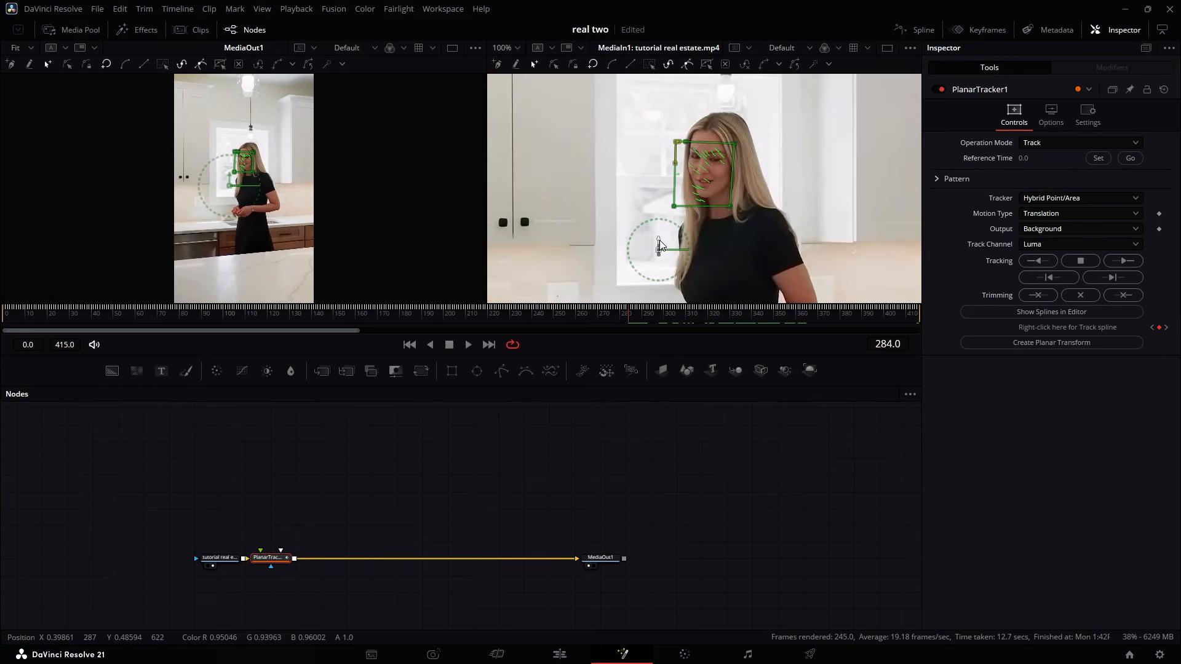
pyautogui.click(1115, 265)
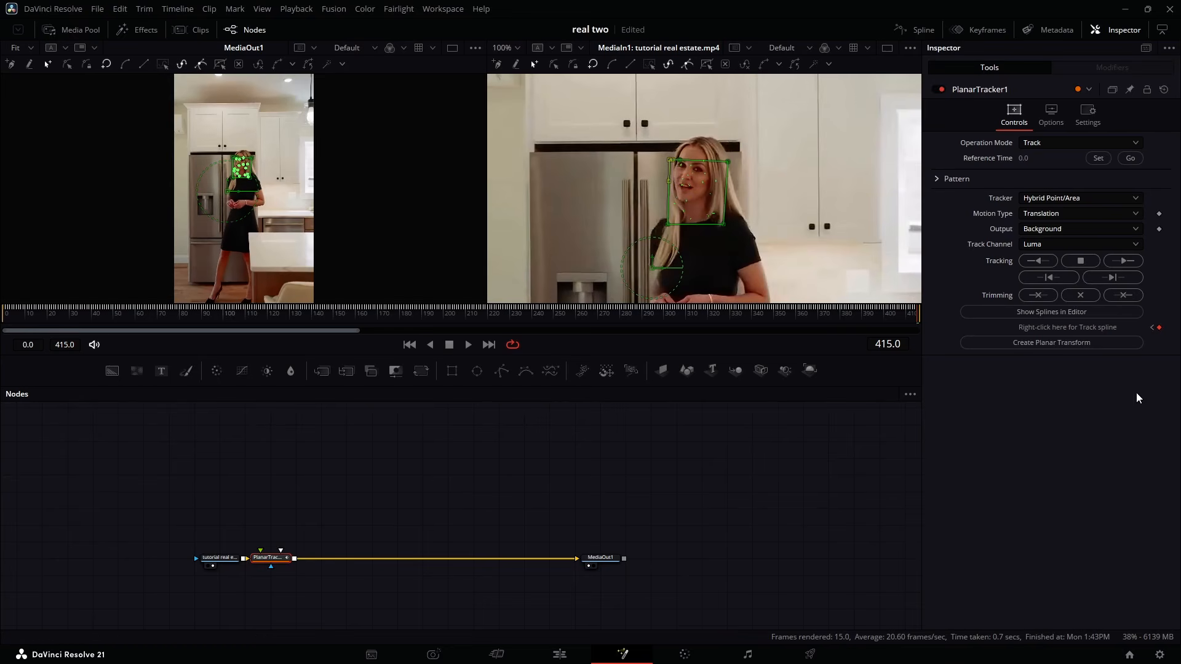
# - Switch the Planar Tracker's operation mode to Stabilize and scrub through the stabilized clip
pyautogui.click(1033, 148)
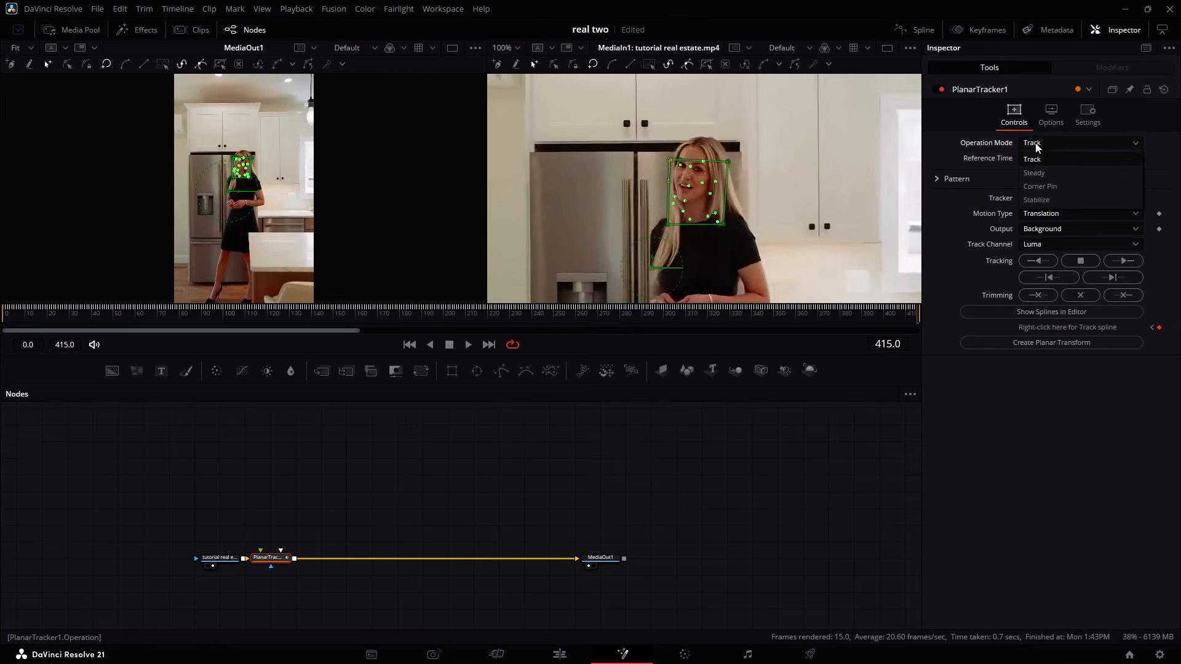
pyautogui.click(1040, 201)
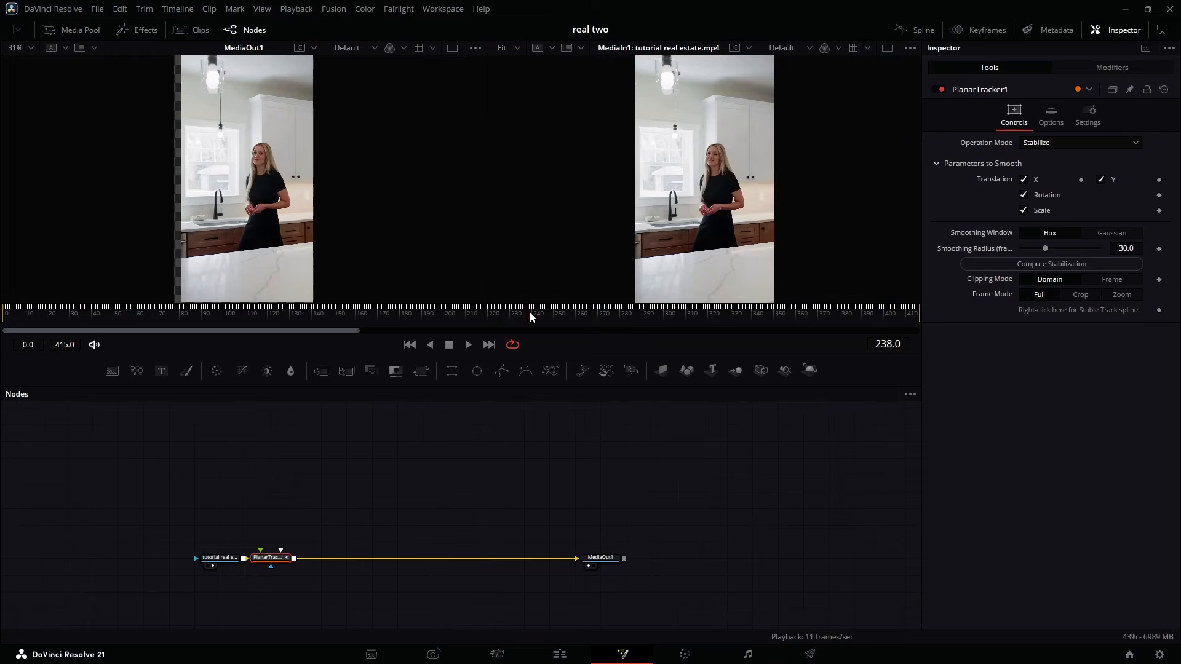
pyautogui.moveTo(529, 312); pyautogui.dragTo(105, 309)
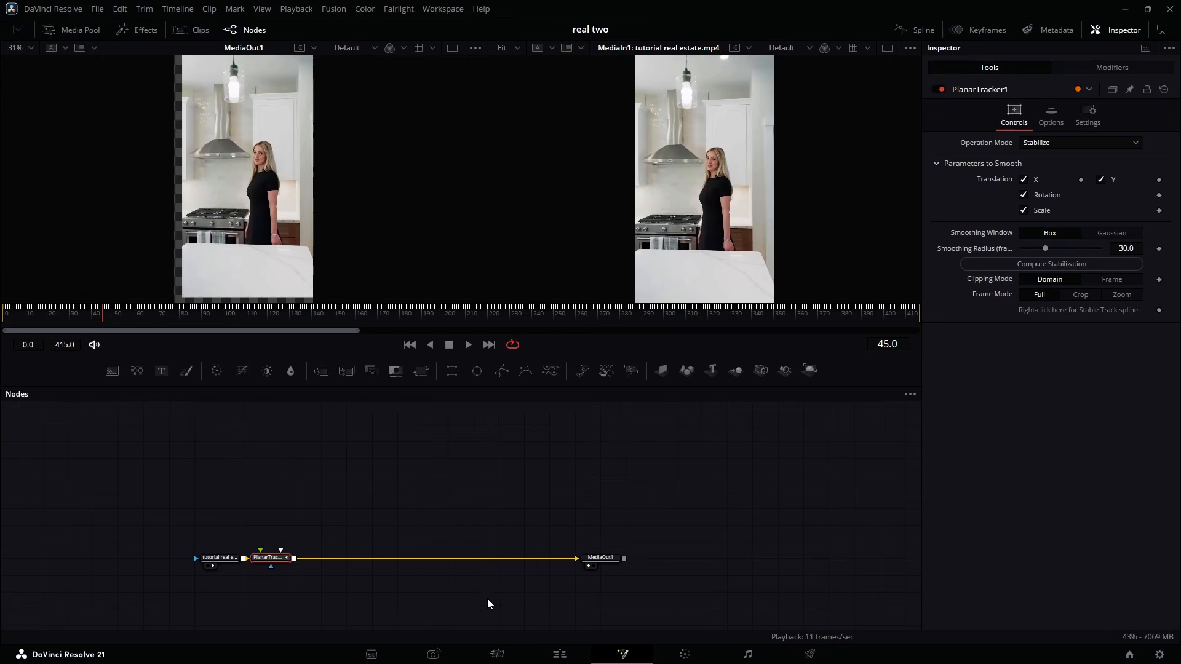
# - Return to the Edit page, turn off the viewer guides and reframe the clip with Zoom 1.150 and Position X -66
pyautogui.click(556, 662)
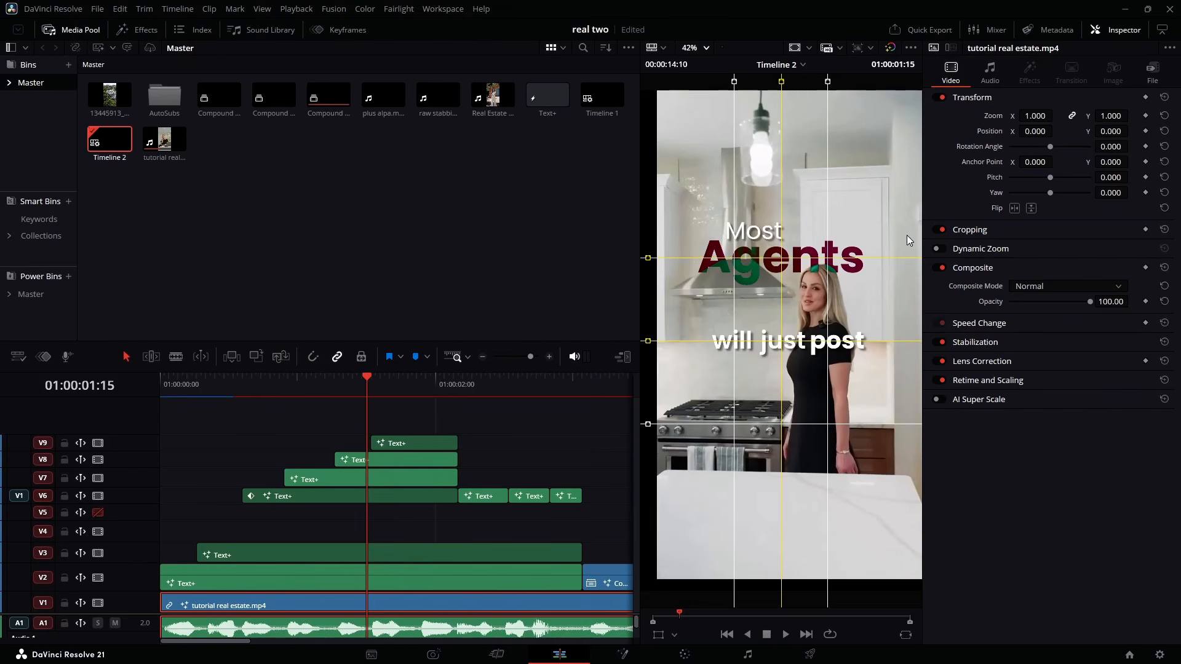
pyautogui.click(796, 48)
pyautogui.moveTo(1036, 116)
pyautogui.mouseDown()
pyautogui.moveTo(1132, 116)
pyautogui.moveTo(1001, 131)
pyautogui.moveTo(1023, 131)
pyautogui.mouseUp()
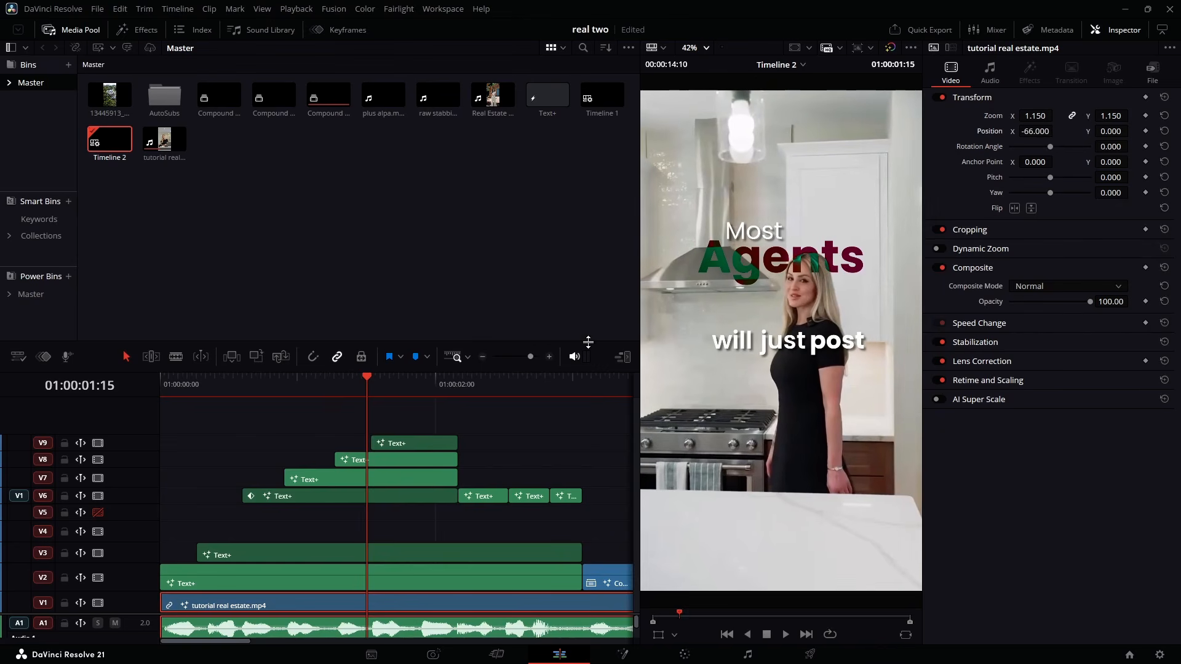
# - Expand the timeline to full width, play the reframed clip from near its start and set its Position X to -75
pyautogui.click(623, 356)
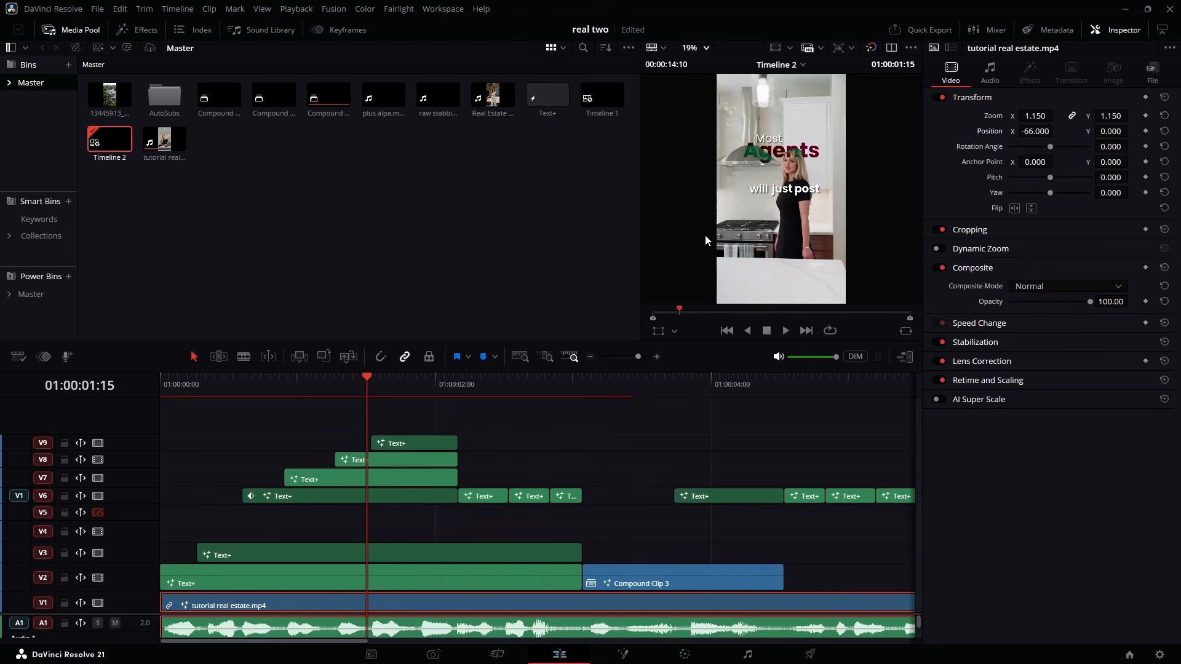
pyautogui.click(184, 381)
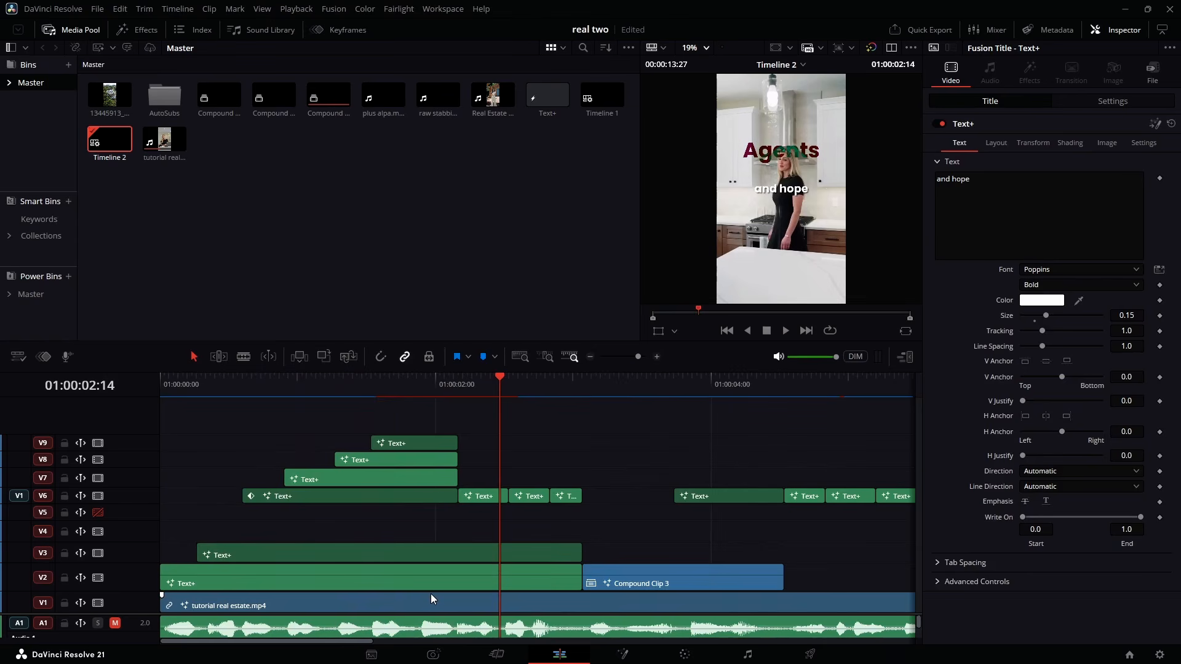
pyautogui.click(431, 596)
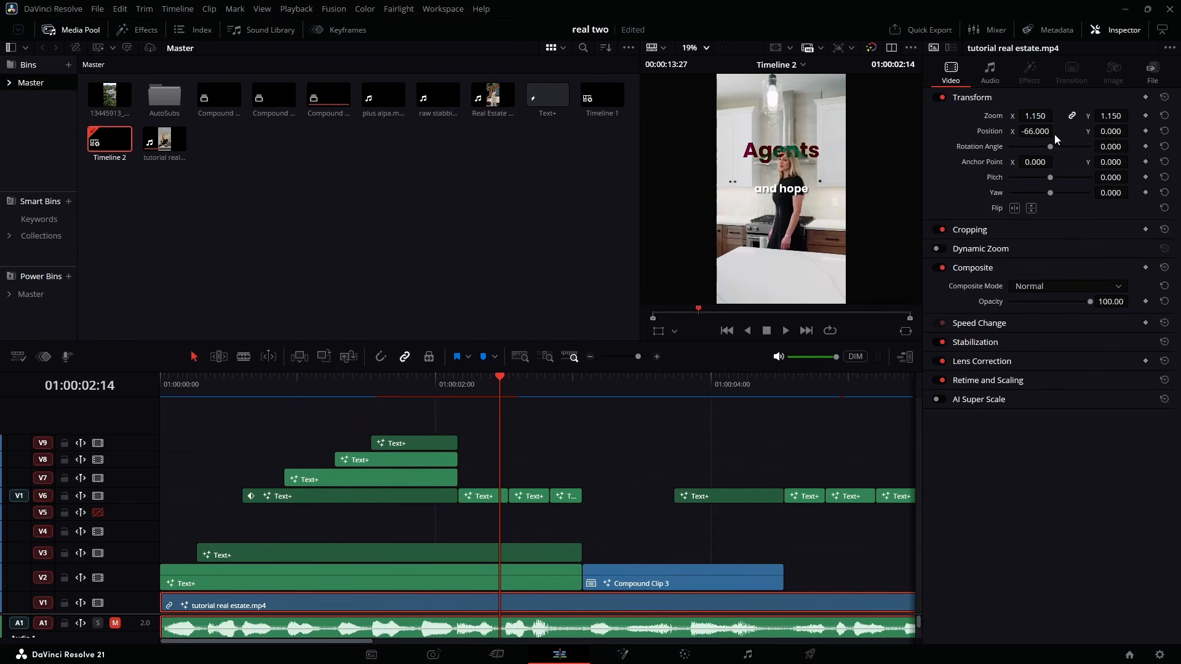
pyautogui.moveTo(1035, 131)
pyautogui.mouseDown()
pyautogui.moveTo(1010, 131)
pyautogui.moveTo(1029, 131)
pyautogui.mouseUp()
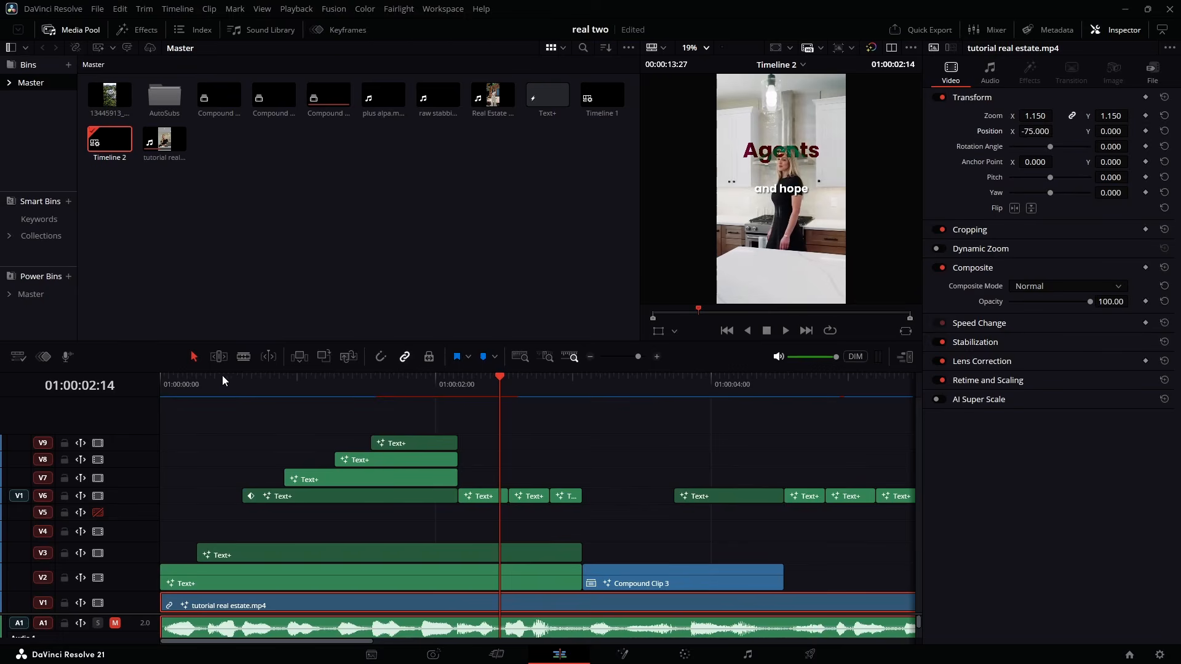
# - Play the reel from the beginning to review the stabilized framing with the captions
pyautogui.moveTo(223, 379); pyautogui.dragTo(142, 390)
pyautogui.press('space')
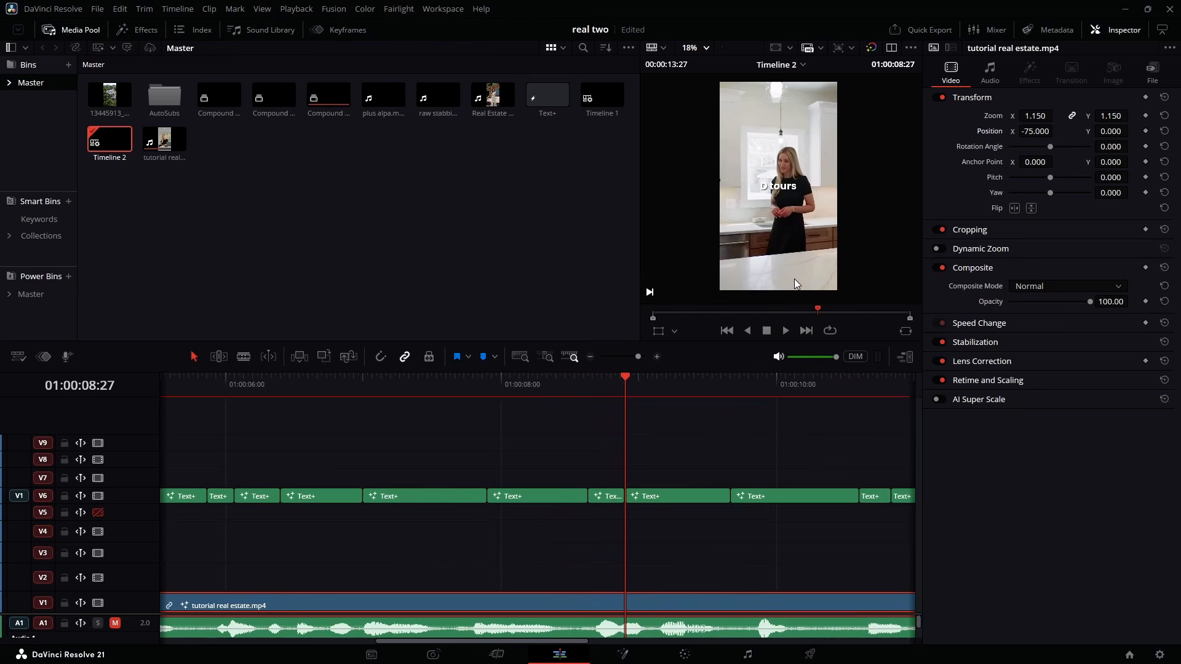
pyautogui.press('space')
pyautogui.press('space')
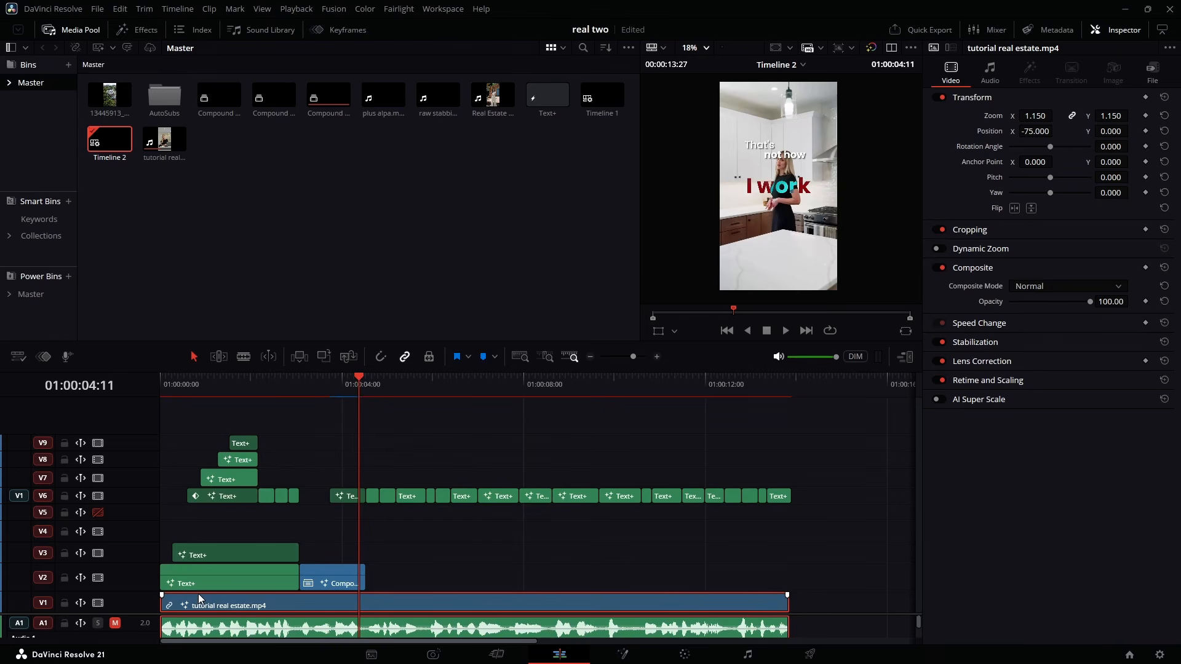
# - Duplicate the reframed tutorial real estate.mp4 clip from V1 onto V5 above the lower captions and play the timeline from the start
pyautogui.moveTo(191, 607); pyautogui.dragTo(180, 518)
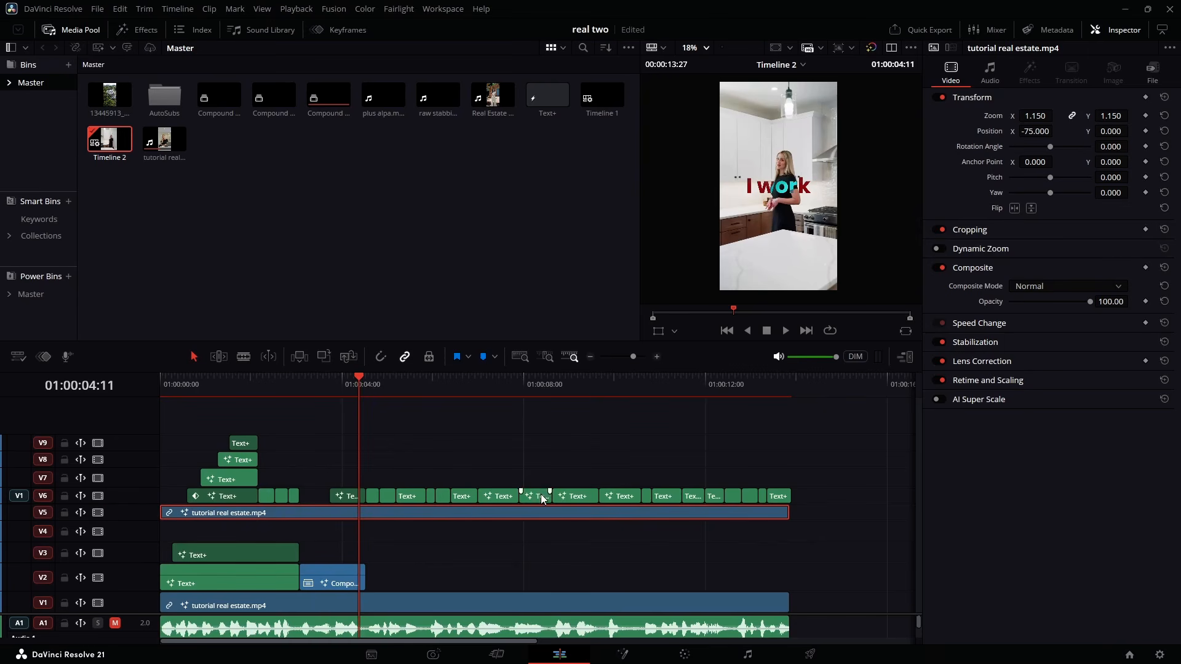
pyautogui.press('Home')
pyautogui.press('space')
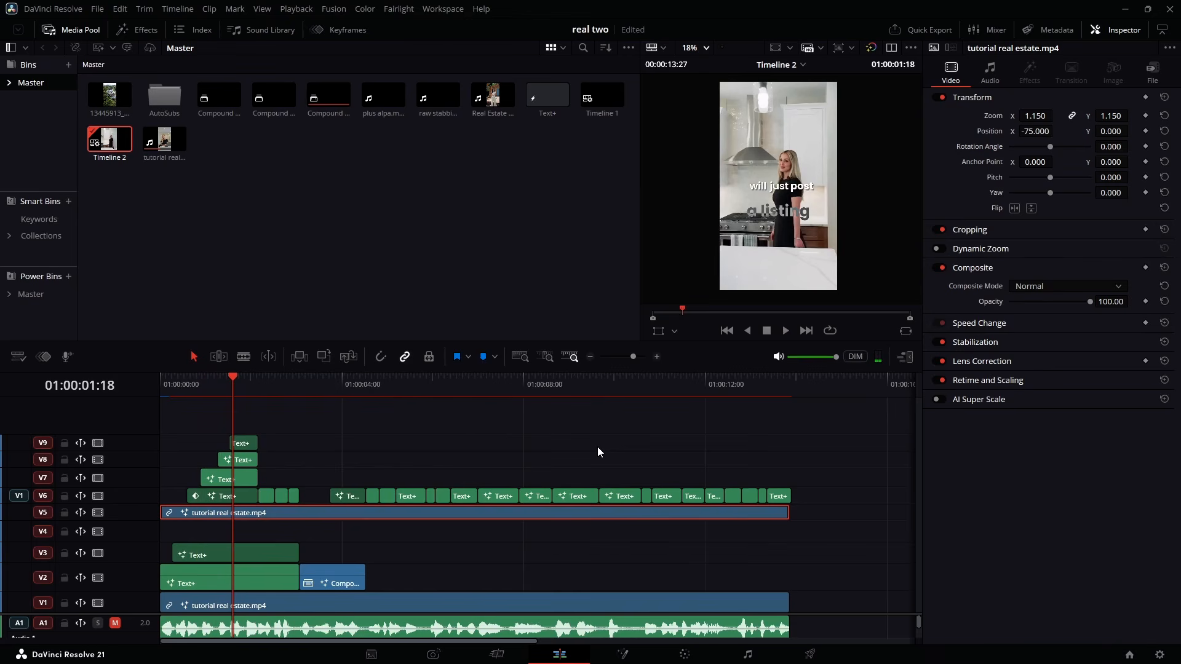
pyautogui.press('Home')
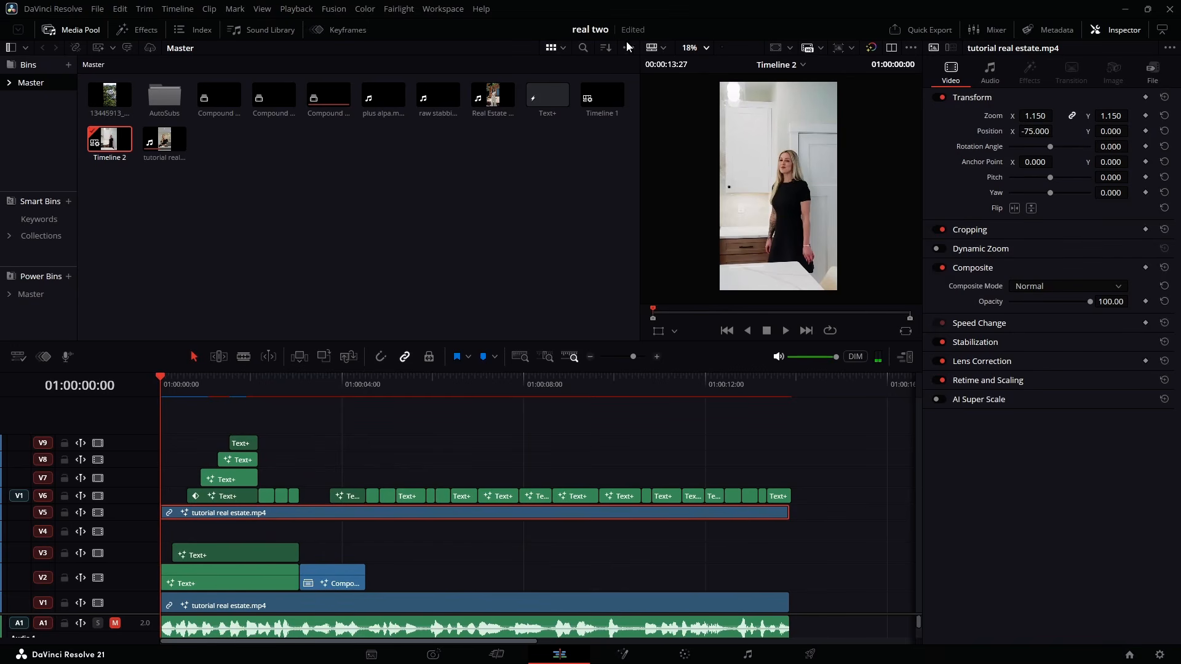
# - On the Color page, add an alpha output to the V5 clip's node graph and connect node 01's alpha output to it
pyautogui.click(455, 14)
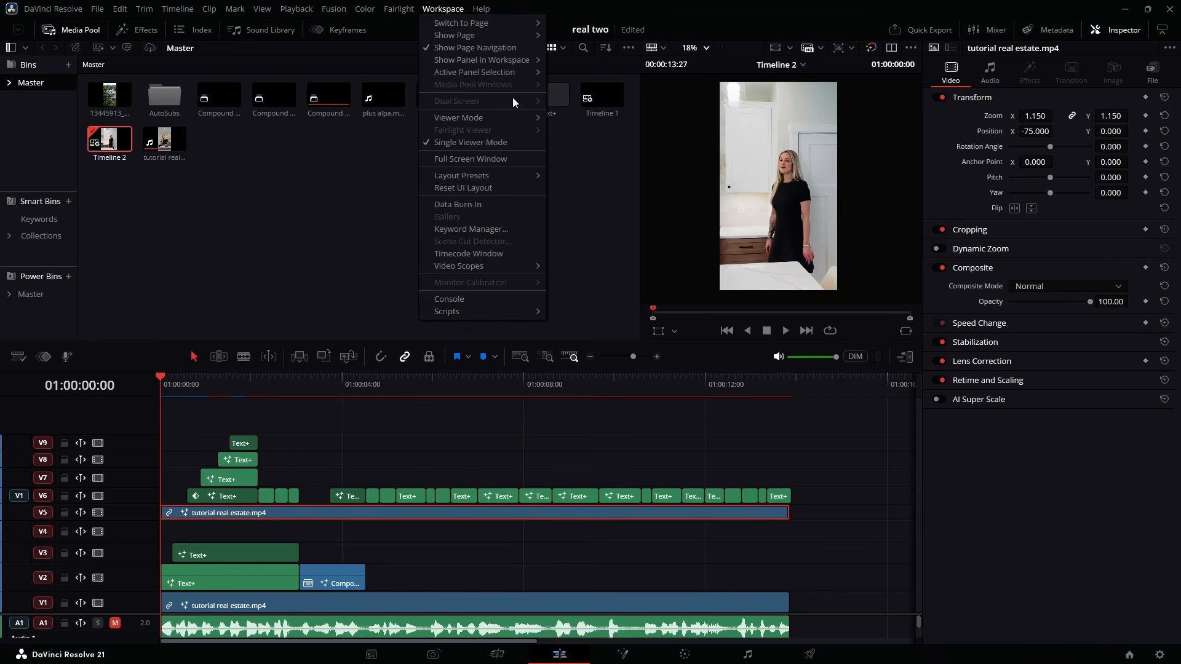
pyautogui.moveTo(463, 311)
pyautogui.click(686, 655)
pyautogui.click(685, 656)
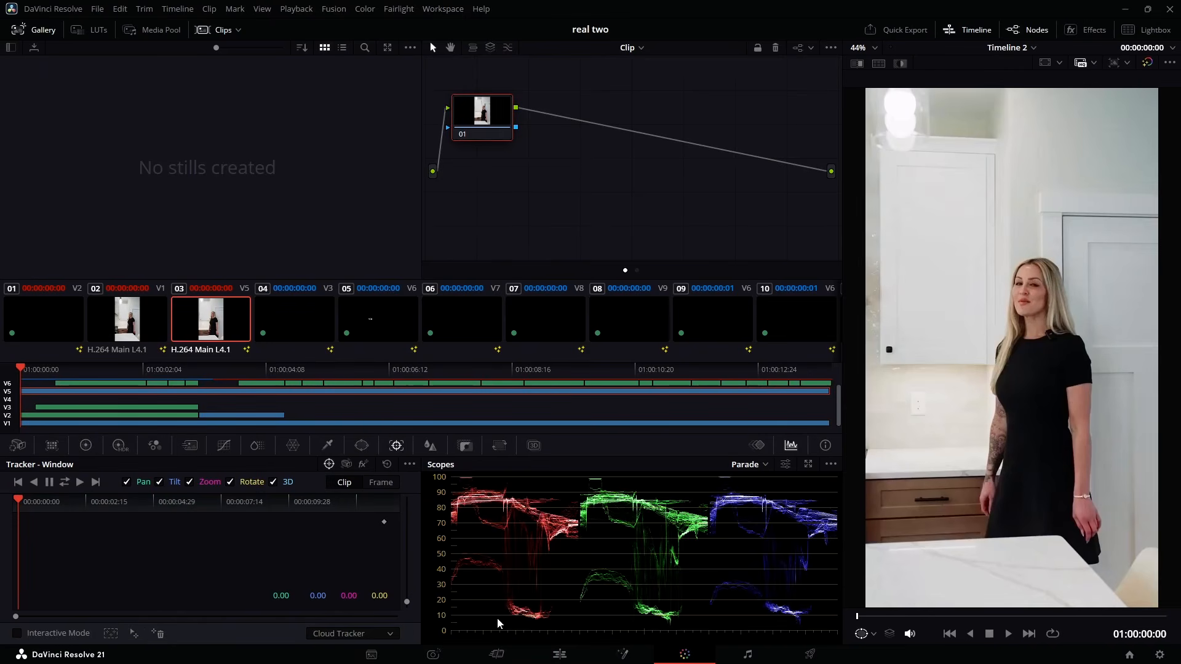
pyautogui.rightClick(683, 192)
pyautogui.click(714, 238)
pyautogui.moveTo(516, 126); pyautogui.dragTo(591, 137)
pyautogui.moveTo(832, 195); pyautogui.dragTo(831, 193)
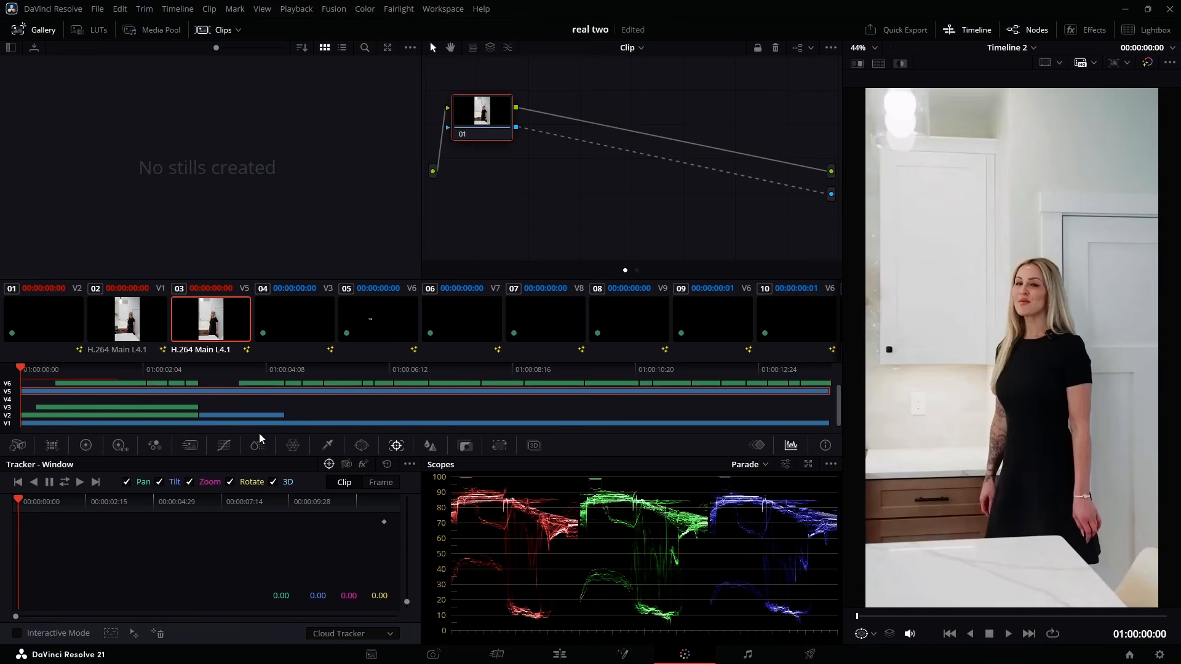
# - Activate a curve power window on node 01 and return to the Edit page
pyautogui.click(362, 447)
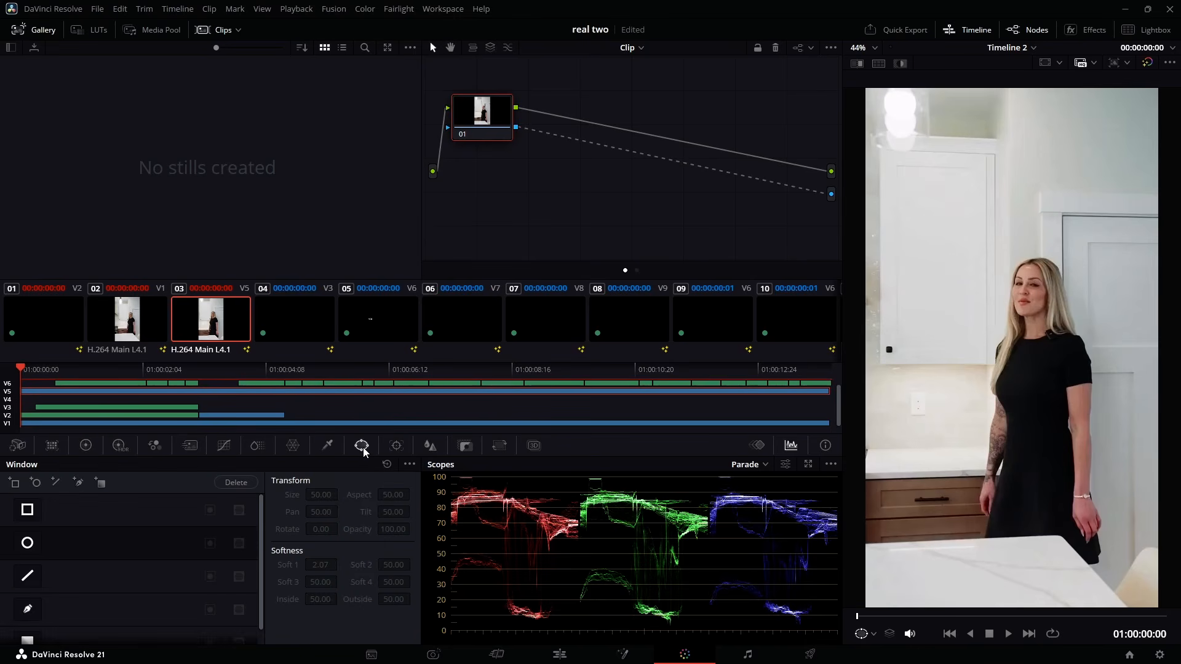
pyautogui.click(23, 609)
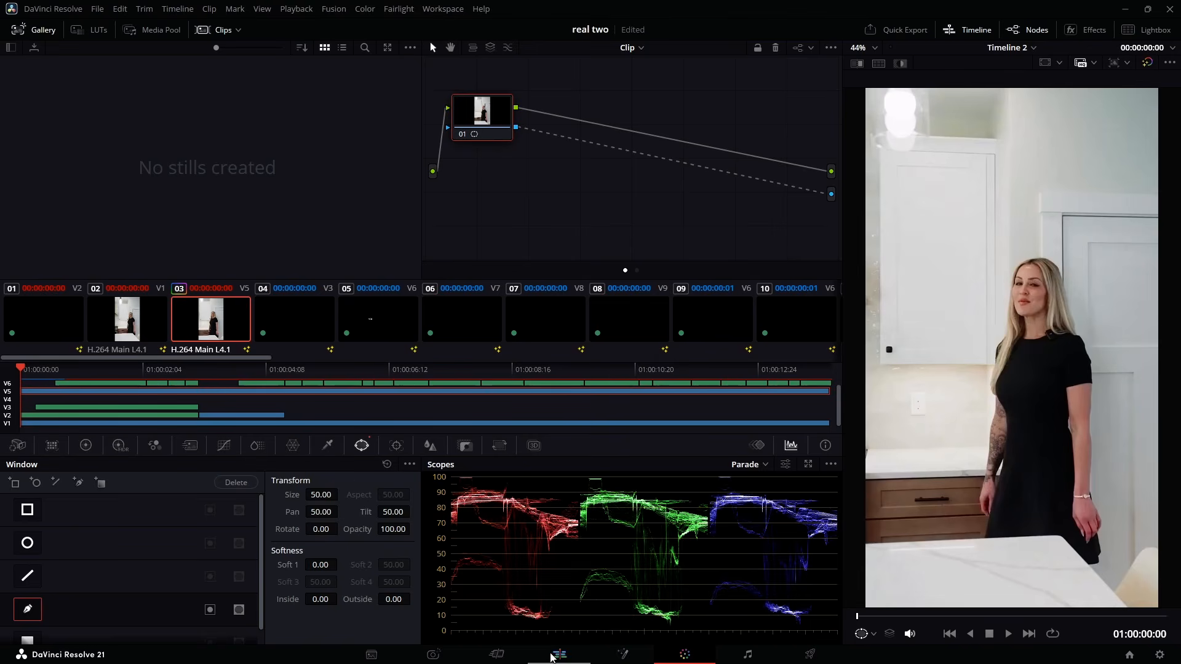
pyautogui.click(558, 656)
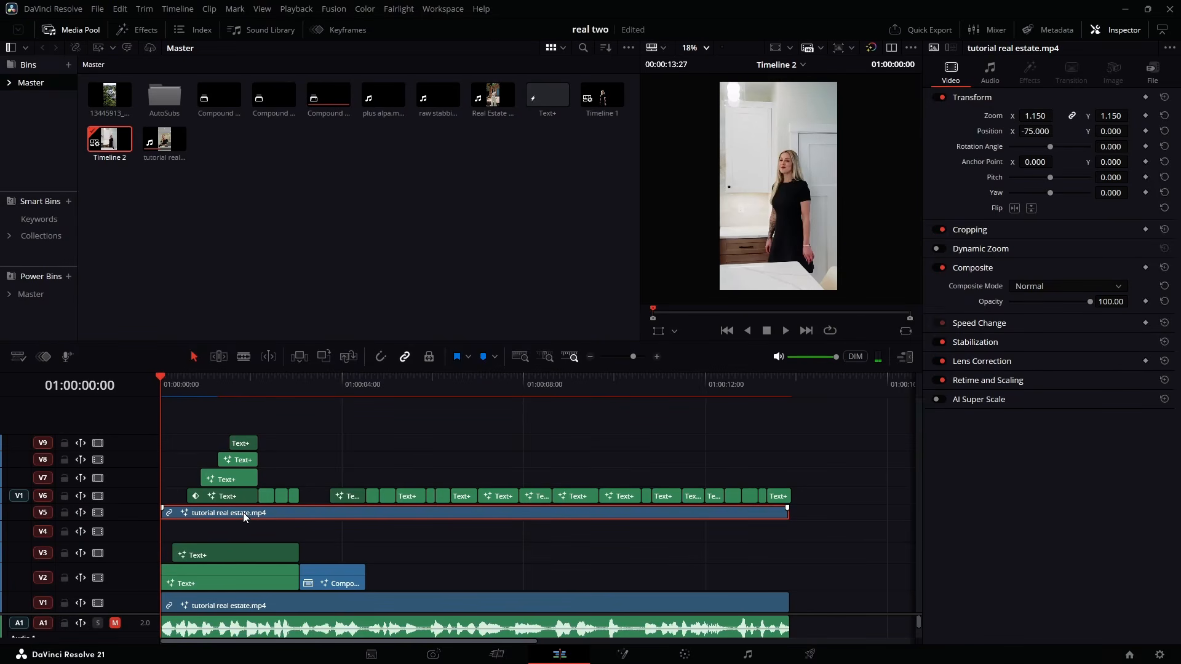
# - Delete the duplicate clip from V5 and place raw stabbi.mp4 from the media pool on V4
pyautogui.press('Delete')
pyautogui.moveTo(438, 96); pyautogui.dragTo(200, 534)
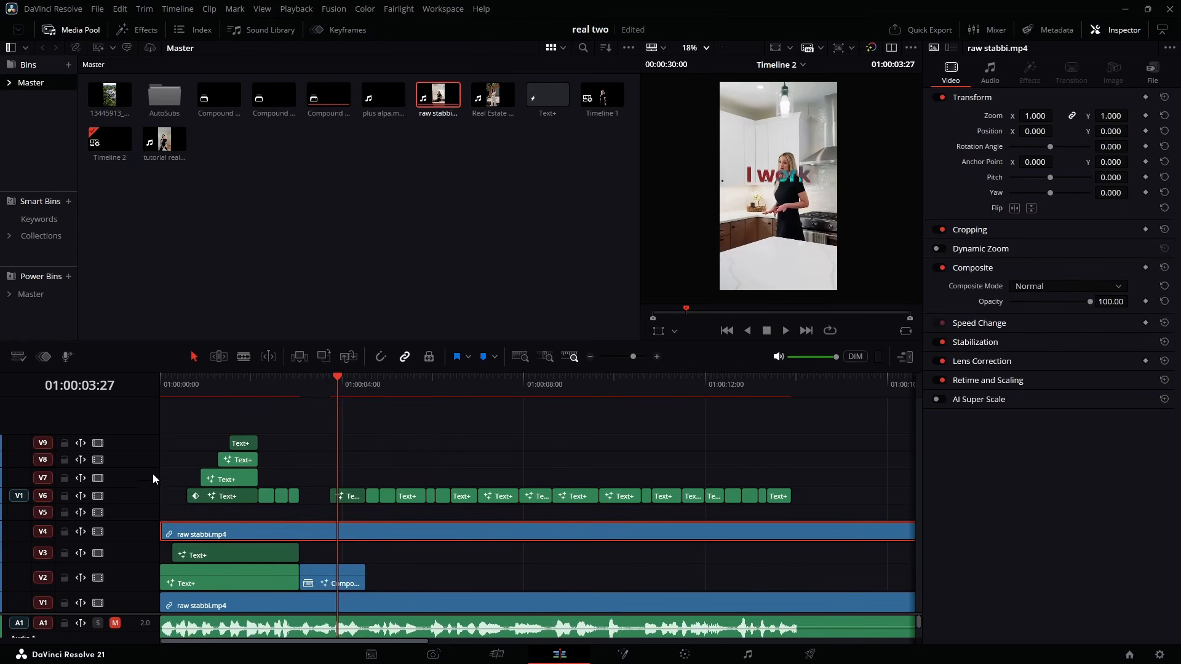
# - Play the reel from the beginning to review the plus alpa.mov cutout layered over the lower captions
pyautogui.moveTo(189, 388); pyautogui.dragTo(82, 412)
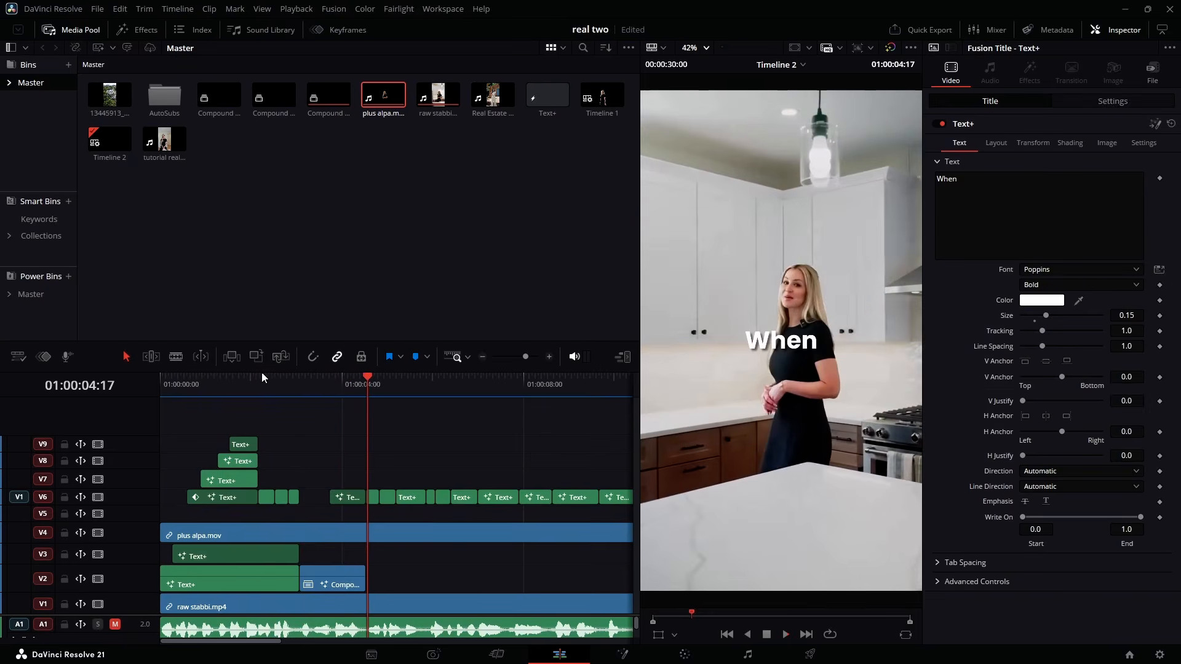
pyautogui.press('Home')
pyautogui.press('space')
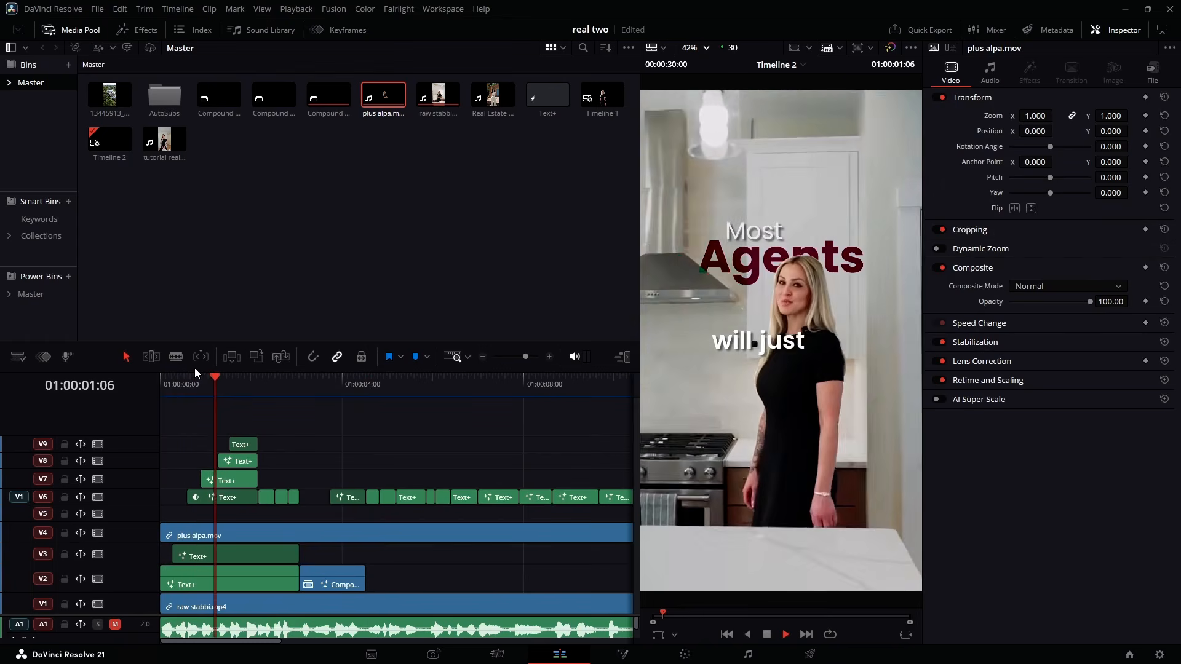